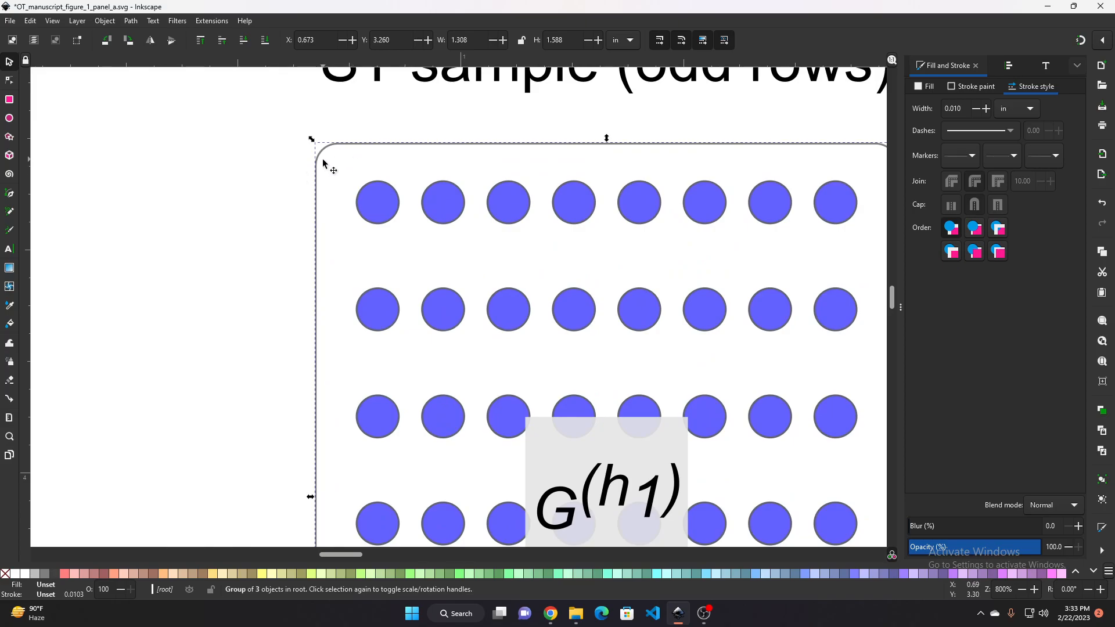
# Copy the odd-rows synthetic healthy ST sample panel
pyautogui.scroll(1, 309, 170)
pyautogui.click(256, 144)
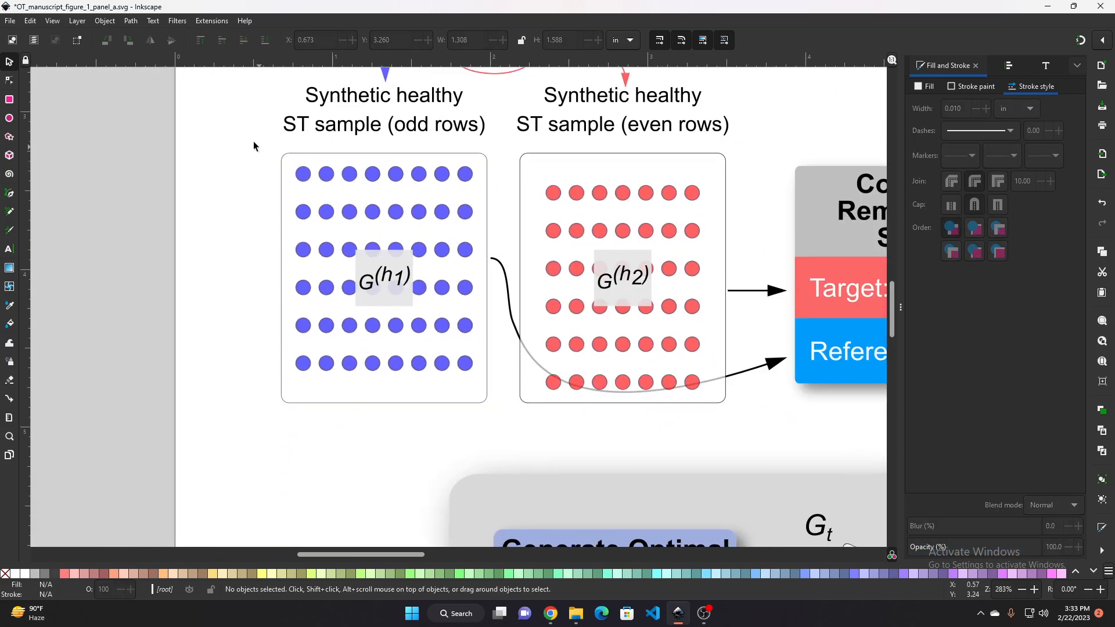
pyautogui.moveTo(261, 147)
pyautogui.mouseDown()
pyautogui.moveTo(437, 283)
pyautogui.moveTo(515, 444)
pyautogui.mouseUp()
pyautogui.scroll(-2, 342, 336)
pyautogui.click(325, 315)
pyautogui.hotkey('ctrl', 'c')
pyautogui.click(269, 275)
pyautogui.click(312, 272)
pyautogui.hotkey('ctrl', 'c')
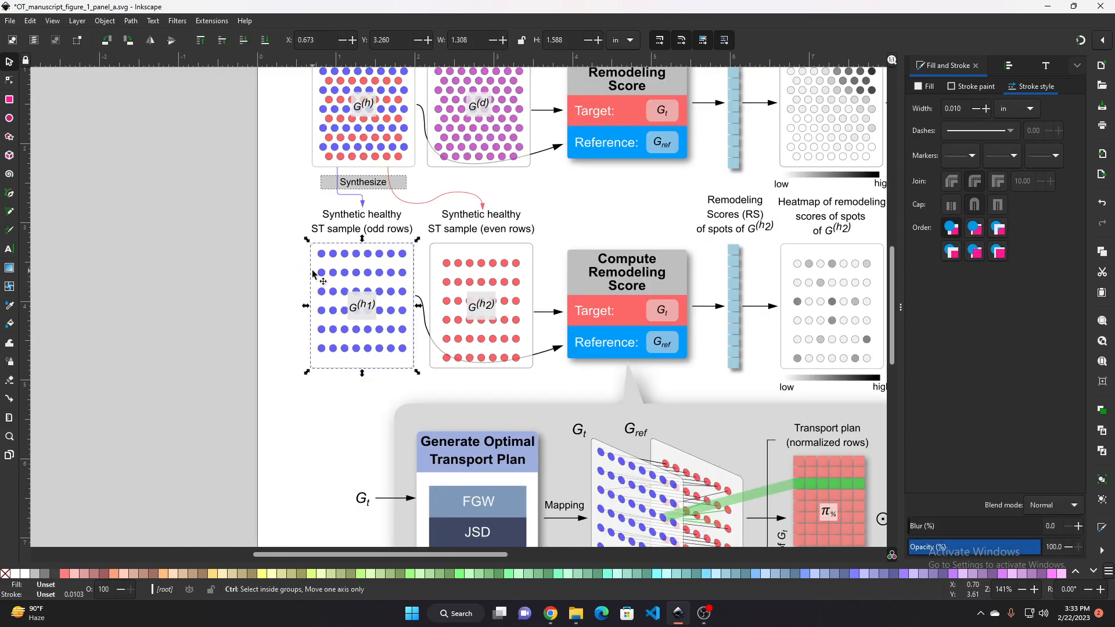
# Paste the copied panel and place it in the blank area beside the page
pyautogui.moveTo(269, 272); pyautogui.dragTo(600, 332)
pyautogui.click(142, 243)
pyautogui.hotkey('ctrl', 'v')
pyautogui.moveTo(204, 281); pyautogui.dragTo(357, 319)
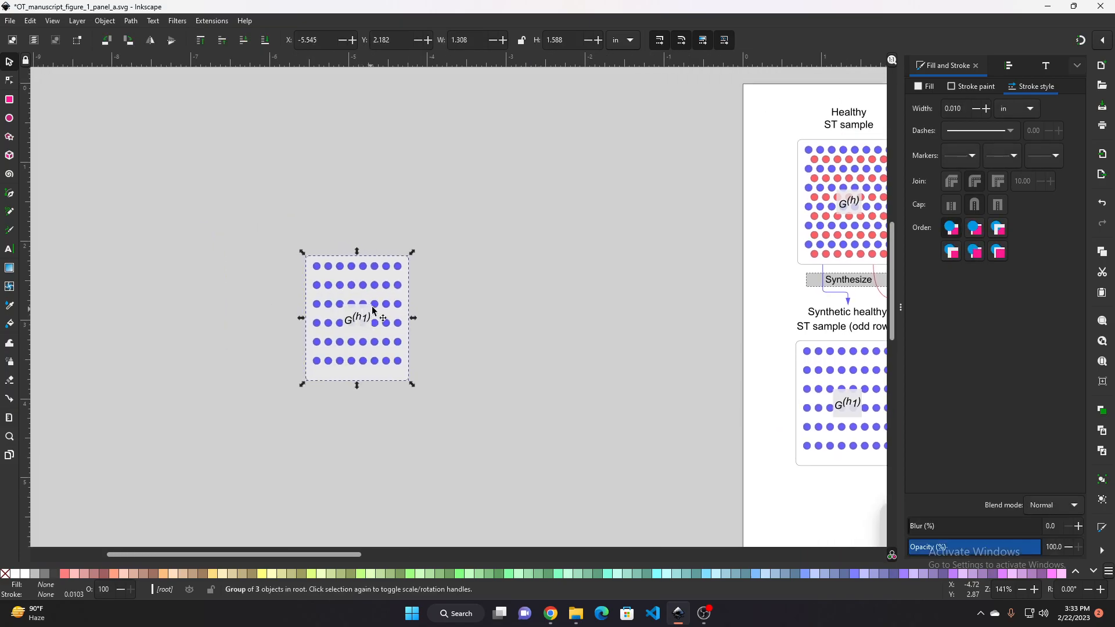
# Ungroup the pasted panel copy
pyautogui.scroll(1, 398, 305)
pyautogui.click(451, 280)
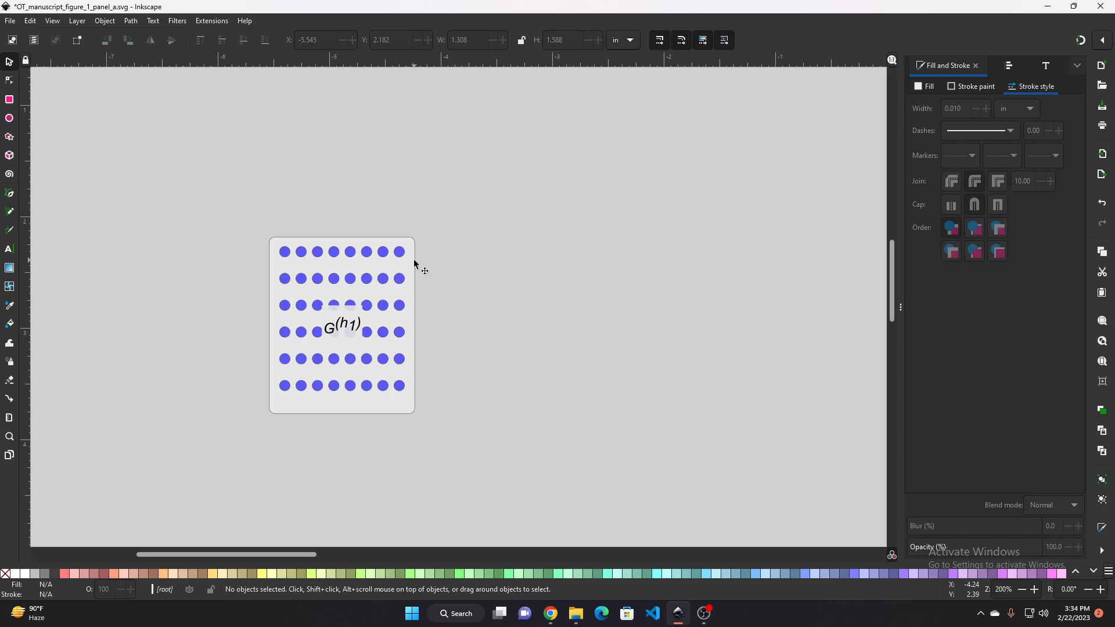
pyautogui.click(271, 251)
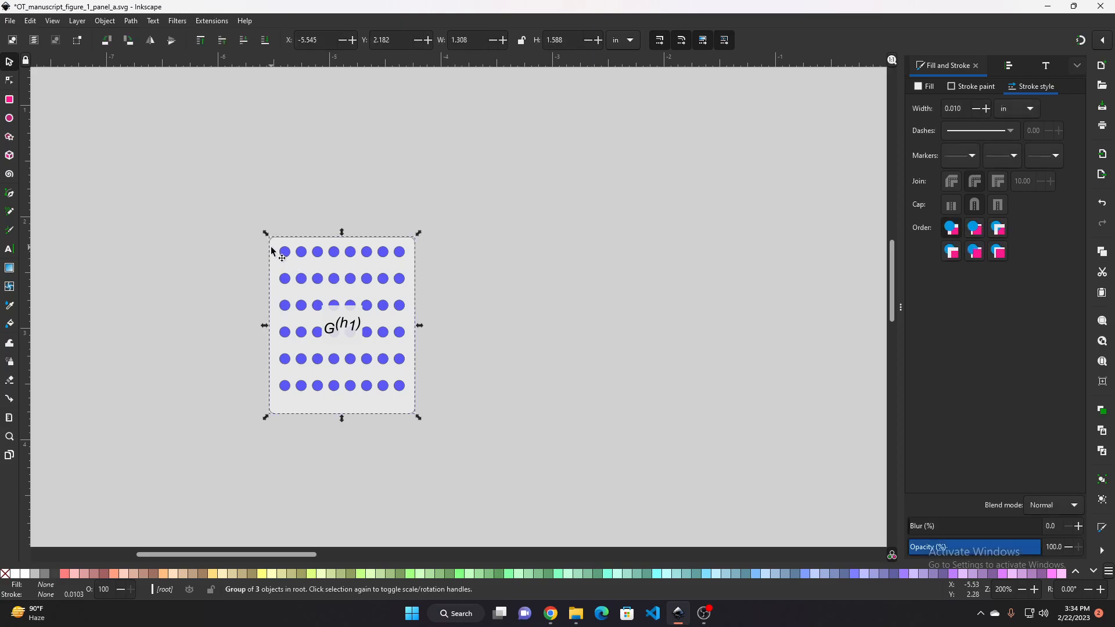
pyautogui.press('ctrl')
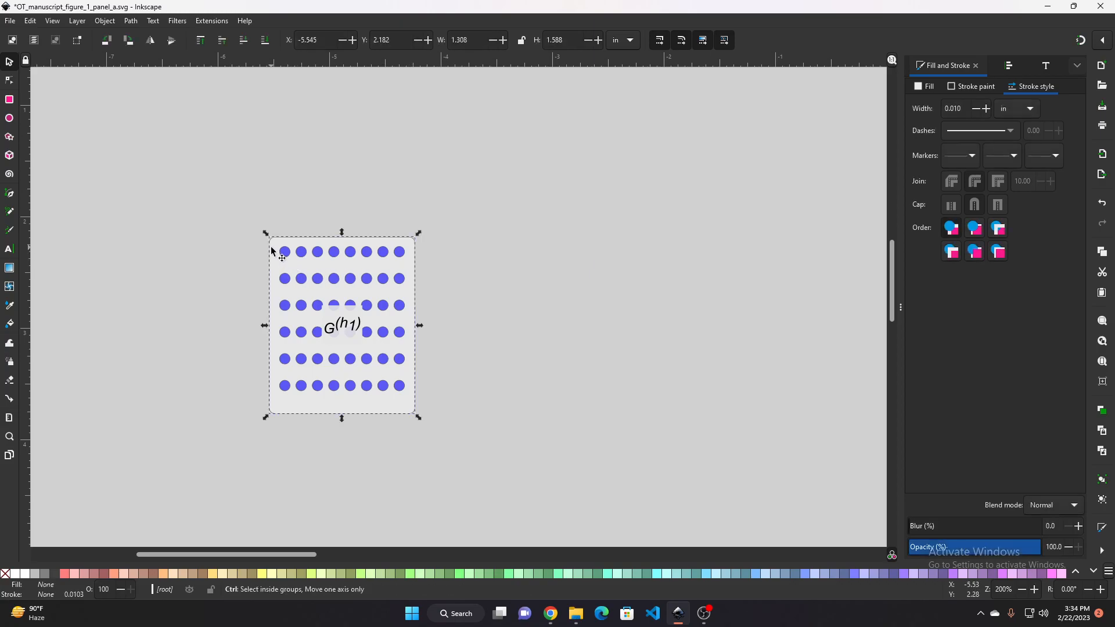
pyautogui.press('shift')
pyautogui.hotkey('ctrl', 'shift', 'g')
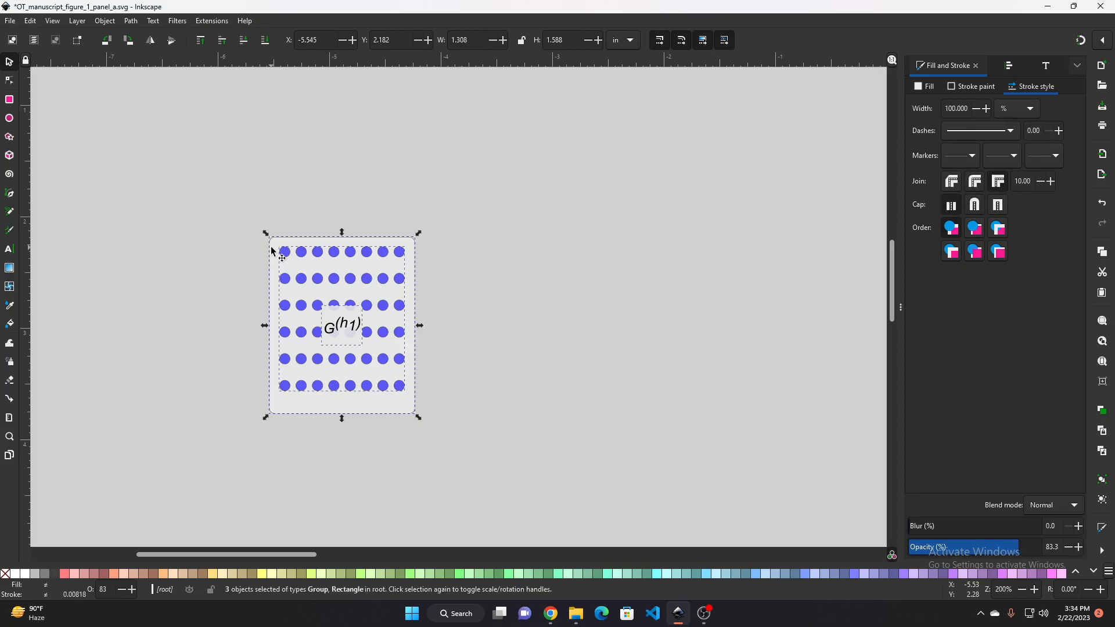
# Ungroup the panel's dot grid and its rows into individual dots
pyautogui.keyDown('ctrl'); pyautogui.scroll(1, 309, 312); pyautogui.keyUp('ctrl')
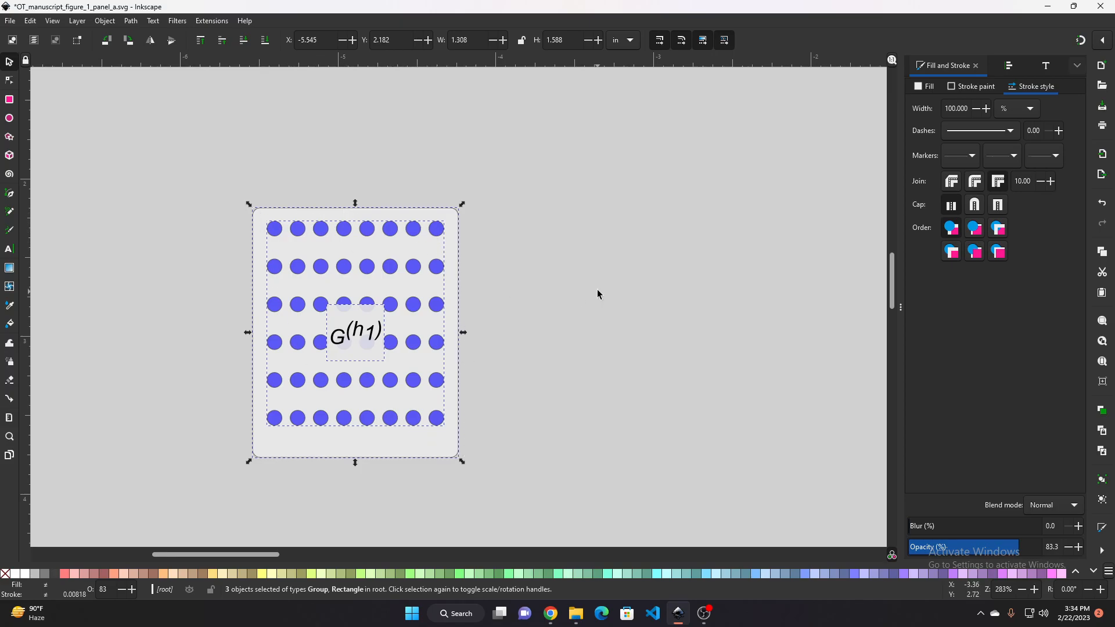
pyautogui.scroll(2, 495, 292)
pyautogui.scroll(-2, 423, 303)
pyautogui.click(478, 268)
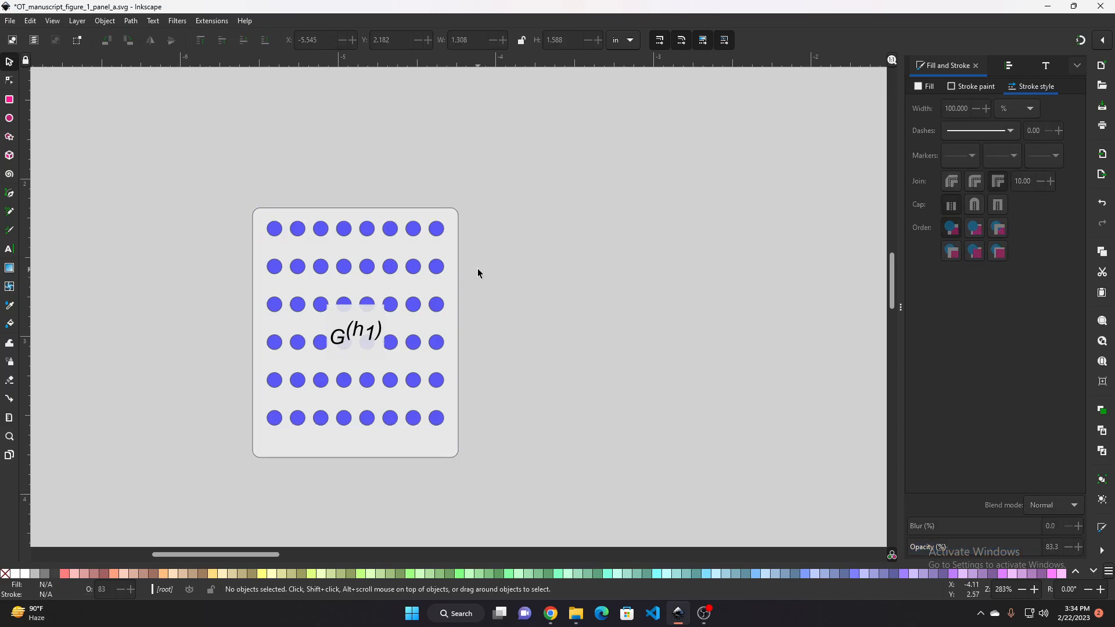
pyautogui.click(412, 267)
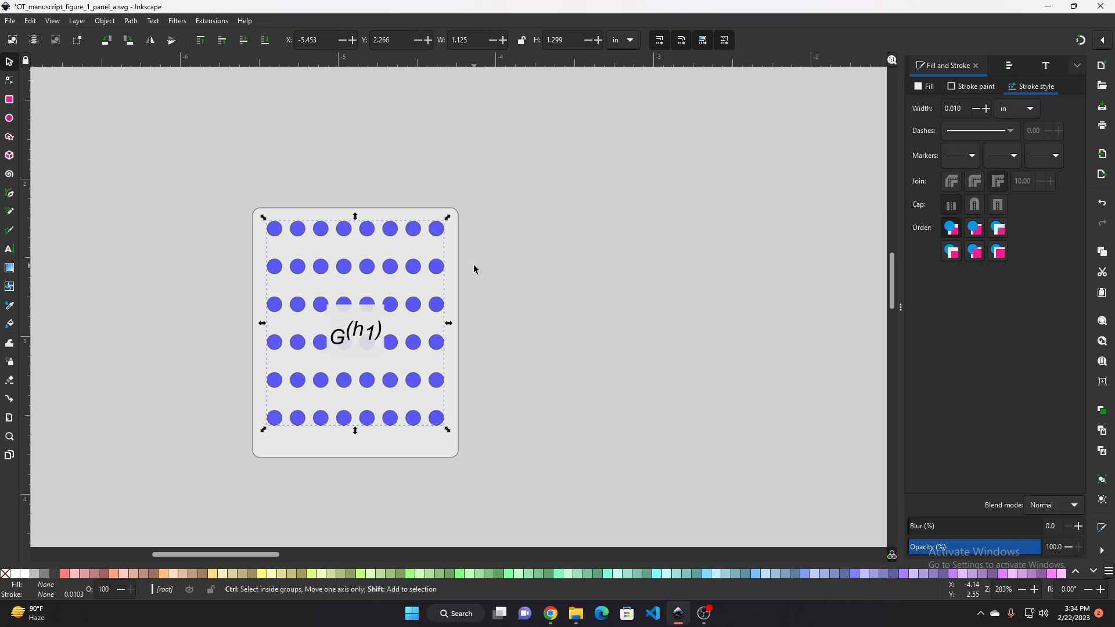
pyautogui.hotkey('ctrl', 'shift', 'g')
pyautogui.hotkey('ctrl', 'shift', 'h')
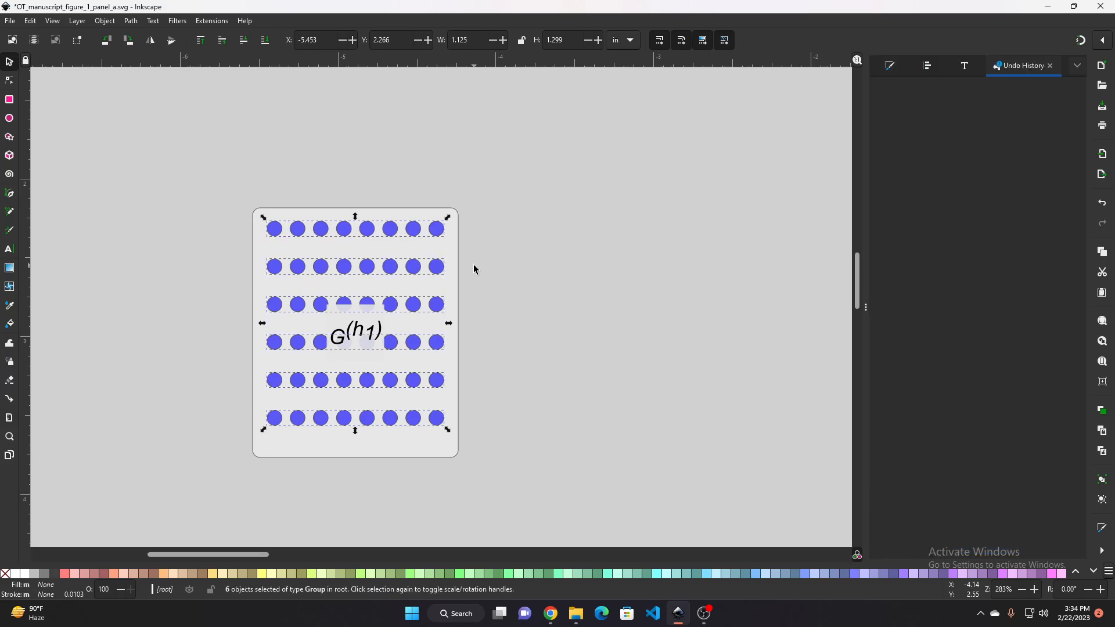
pyautogui.click(242, 226)
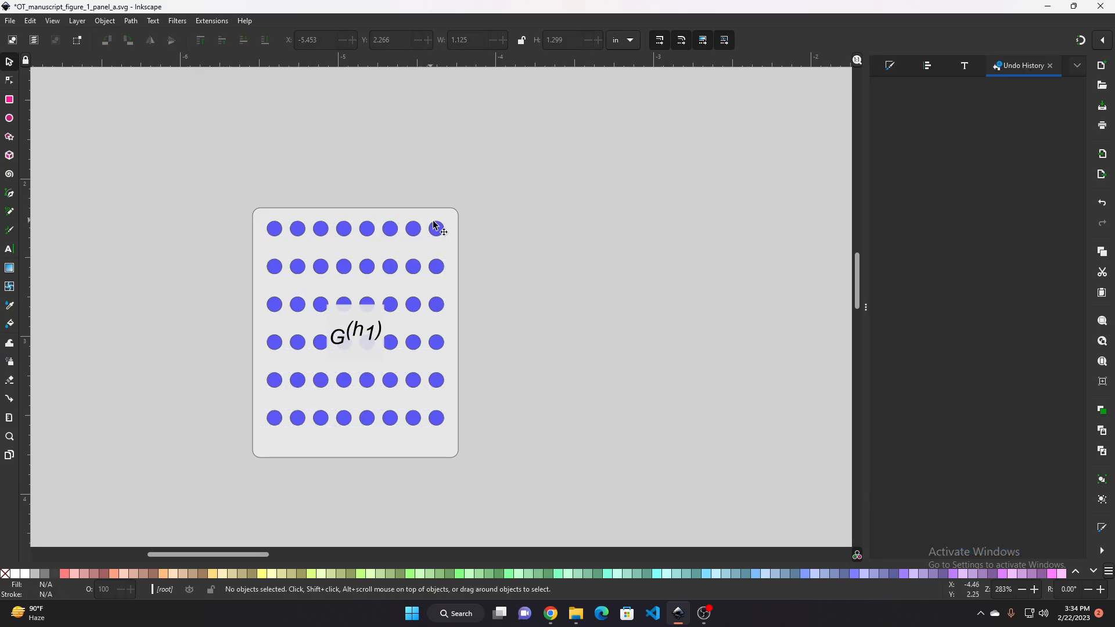
pyautogui.click(443, 267)
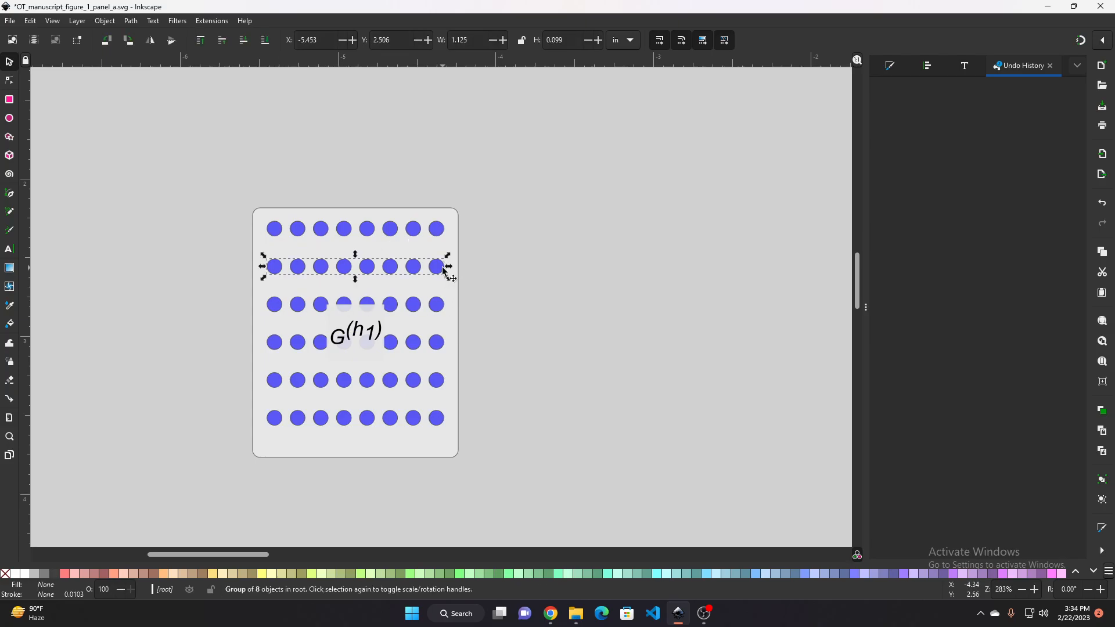
pyautogui.moveTo(222, 172); pyautogui.dragTo(518, 510)
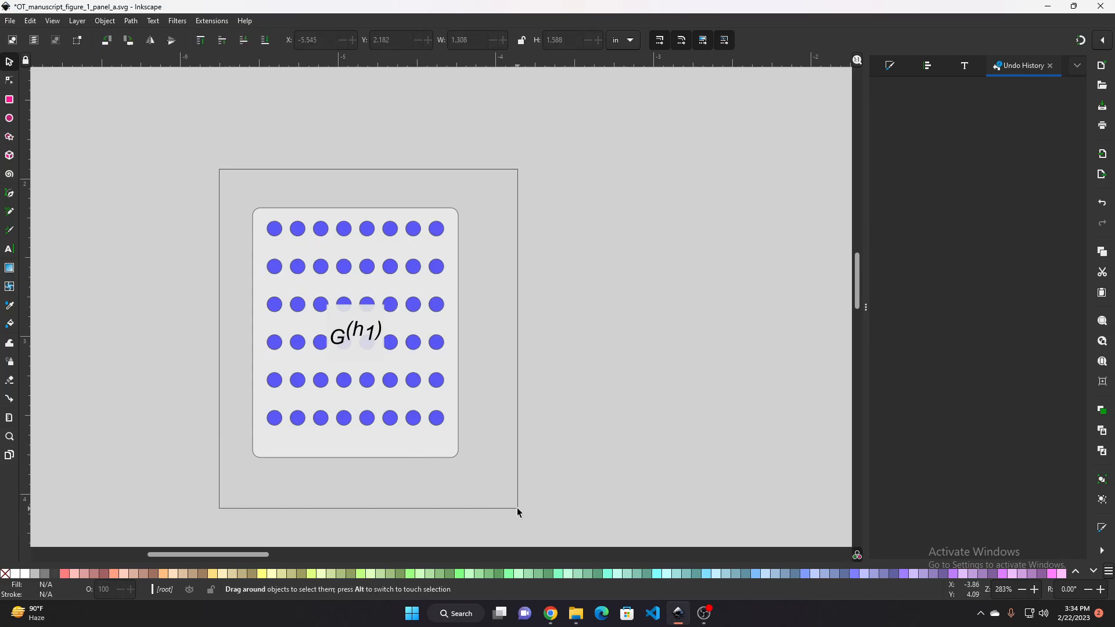
pyautogui.hotkey('ctrl', 'shift', 'g')
# Undo the ungroups and the paste, then redo them all
pyautogui.click(560, 349)
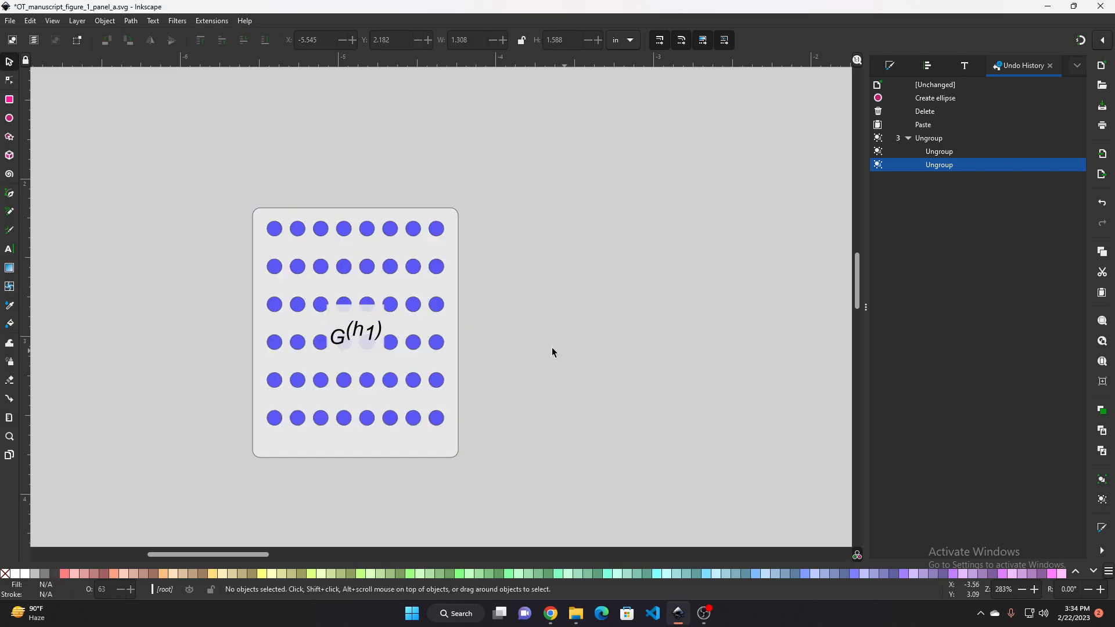
pyautogui.click(373, 330)
pyautogui.hotkey('ctrl', 'z')
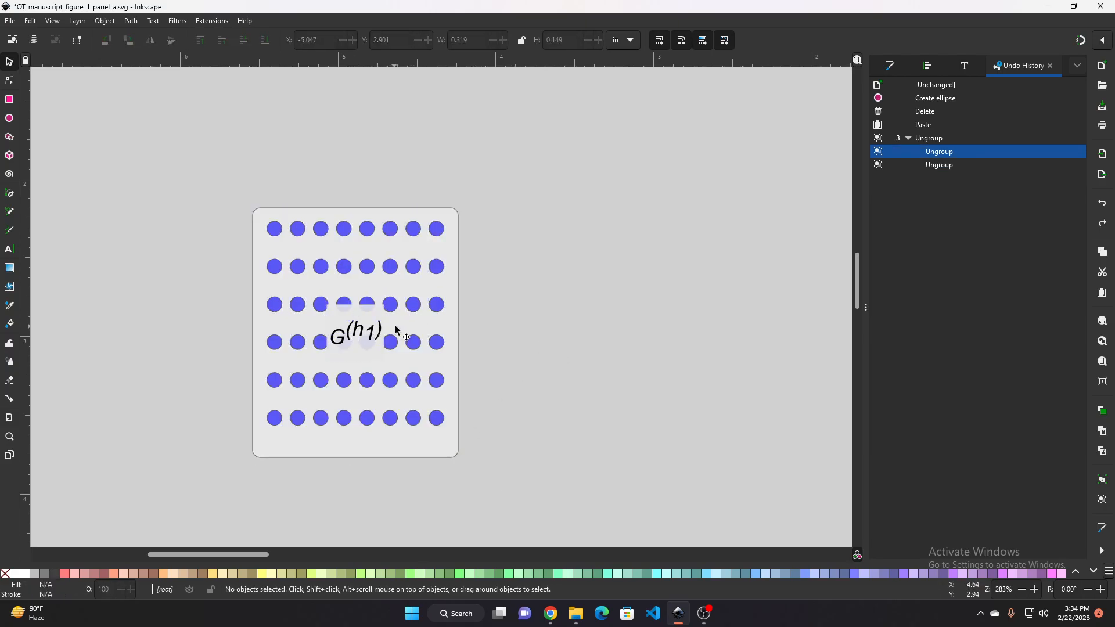
pyautogui.hotkey('ctrl', 'z')
pyautogui.hotkey('ctrl', 'z')
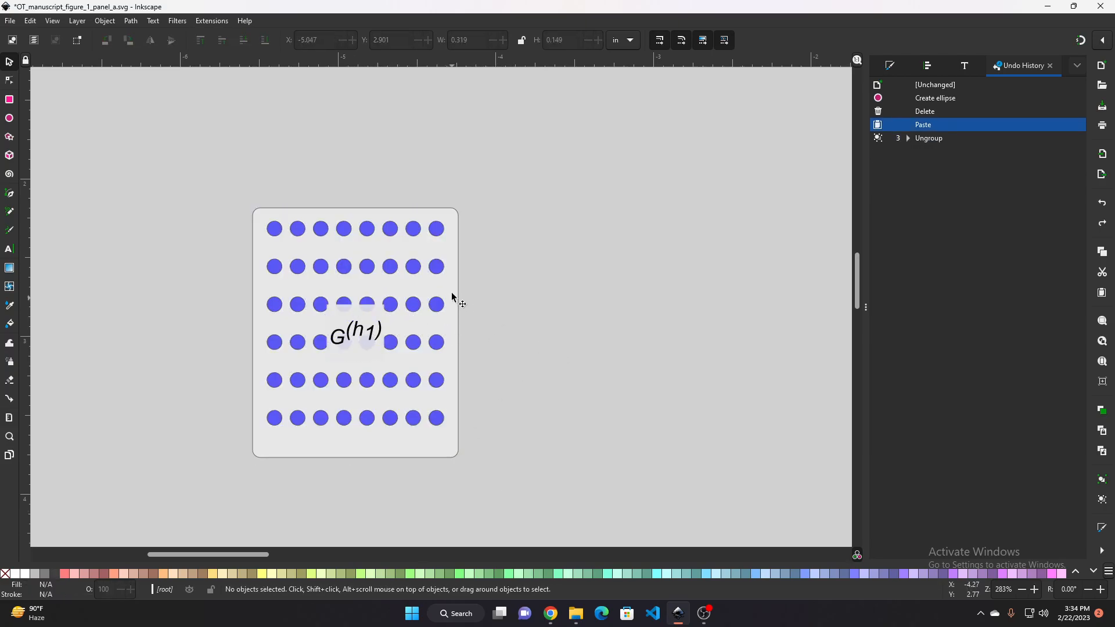
pyautogui.click(457, 268)
pyautogui.hotkey('ctrl', 'z')
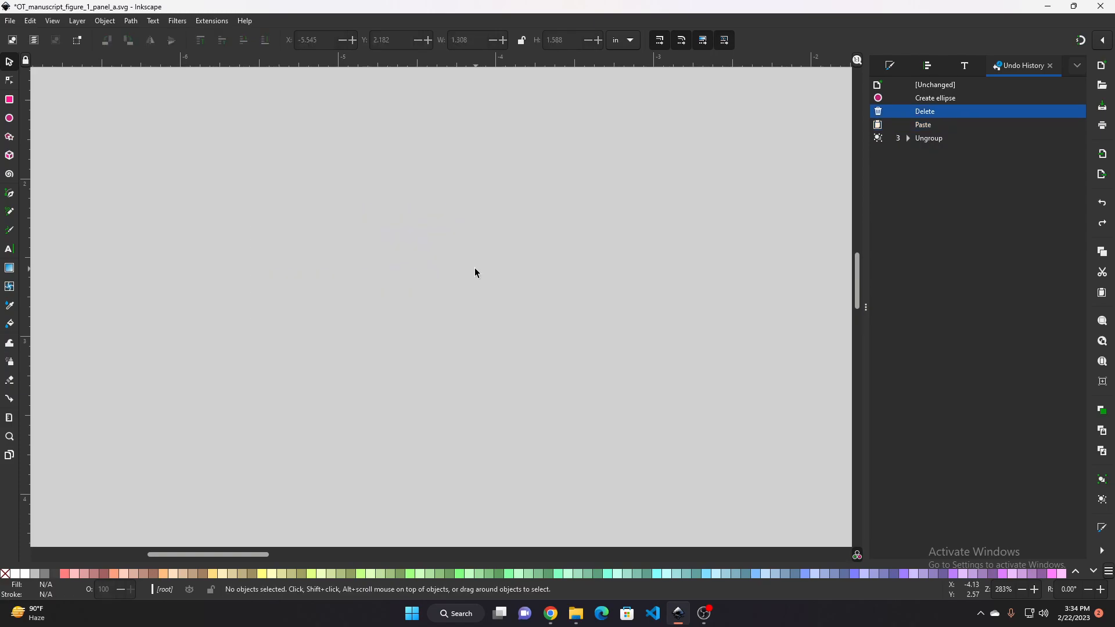
pyautogui.hotkey('ctrl', 'shift', 'z')
pyautogui.hotkey('ctrl', 'shift', 'z')
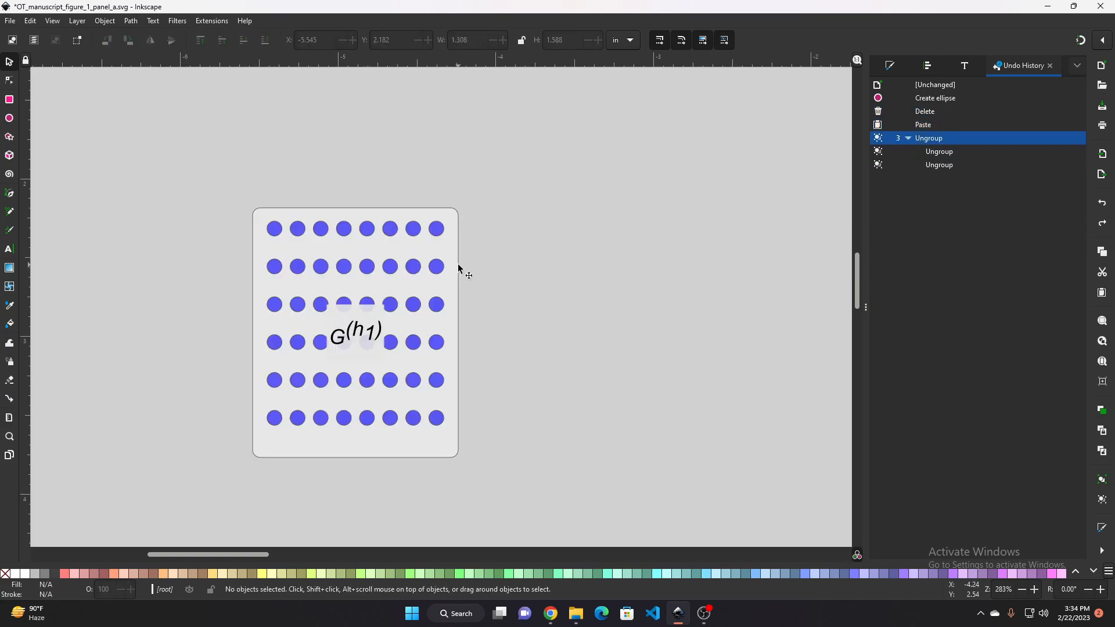
pyautogui.scroll(-2, 458, 267)
pyautogui.click(444, 278)
pyautogui.hotkey('ctrl', 'shift', 'z')
pyautogui.click(402, 255)
pyautogui.moveTo(308, 207); pyautogui.dragTo(483, 373)
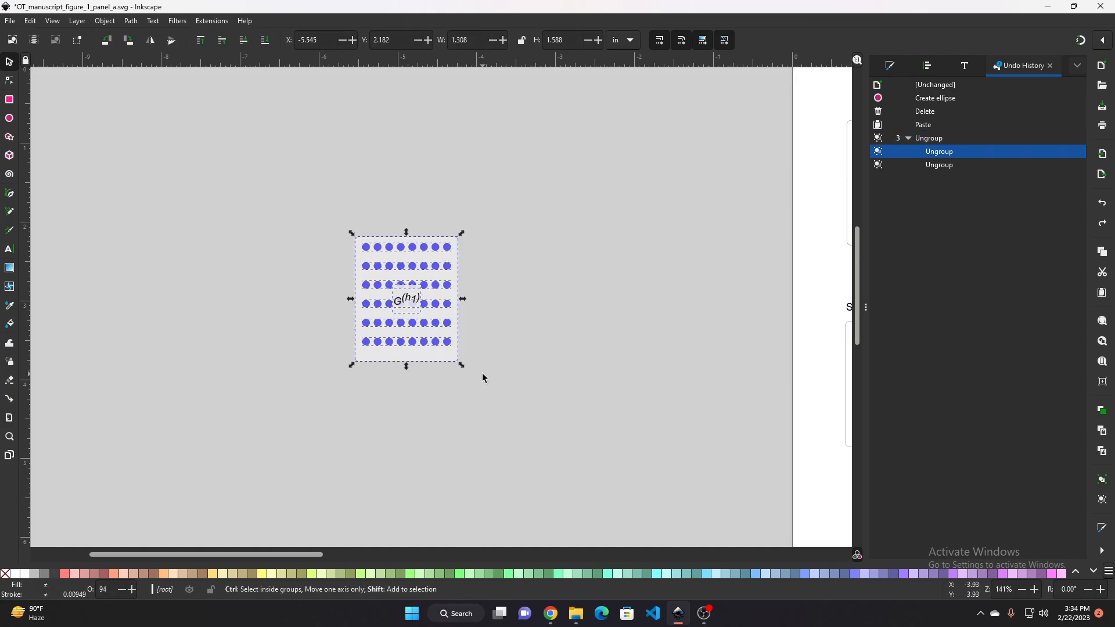
pyautogui.hotkey('ctrl', 'shift', 'z')
# Select all pieces of the copied panel and group them into one group
pyautogui.scroll(2, 482, 373)
pyautogui.click(411, 293)
pyautogui.moveTo(181, 93); pyautogui.dragTo(511, 366)
pyautogui.hotkey('ctrl', 'g')
# Examine the slanted planes in the Mapping diagram for reference
pyautogui.scroll(-1, 511, 366)
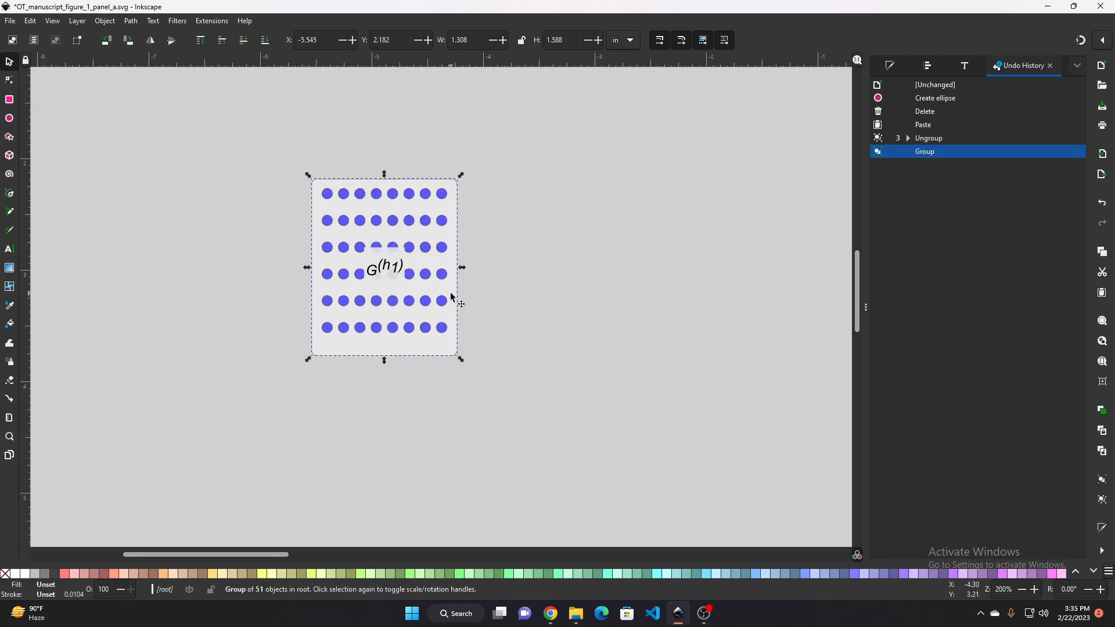
pyautogui.click(498, 259)
pyautogui.click(437, 274)
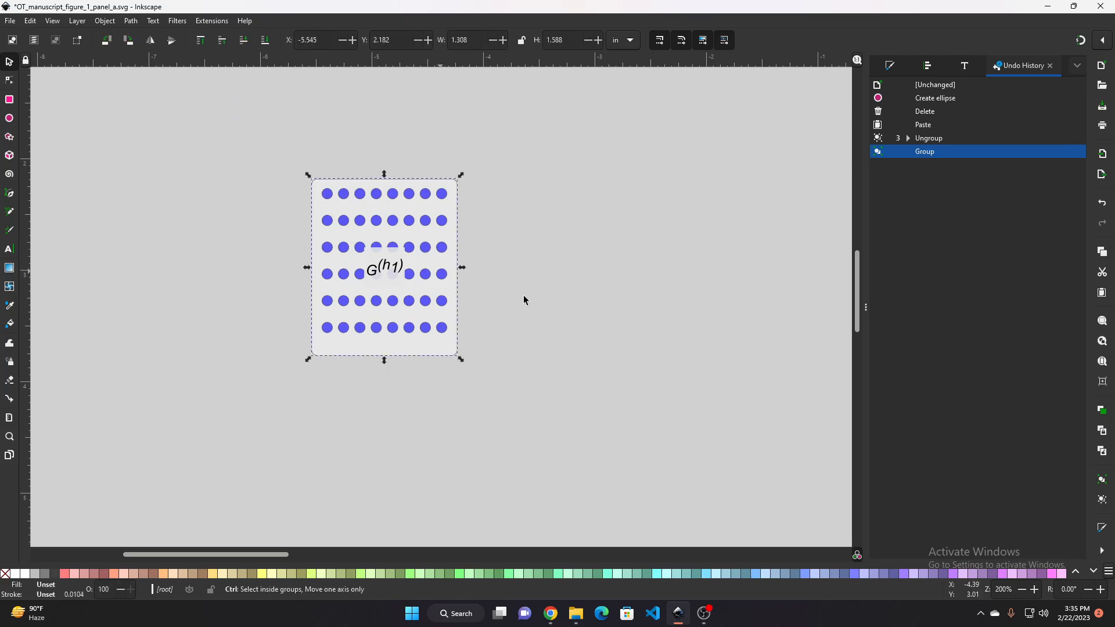
pyautogui.scroll(-3, 558, 299)
pyautogui.moveTo(624, 323); pyautogui.dragTo(282, 230)
pyautogui.scroll(3, 519, 356)
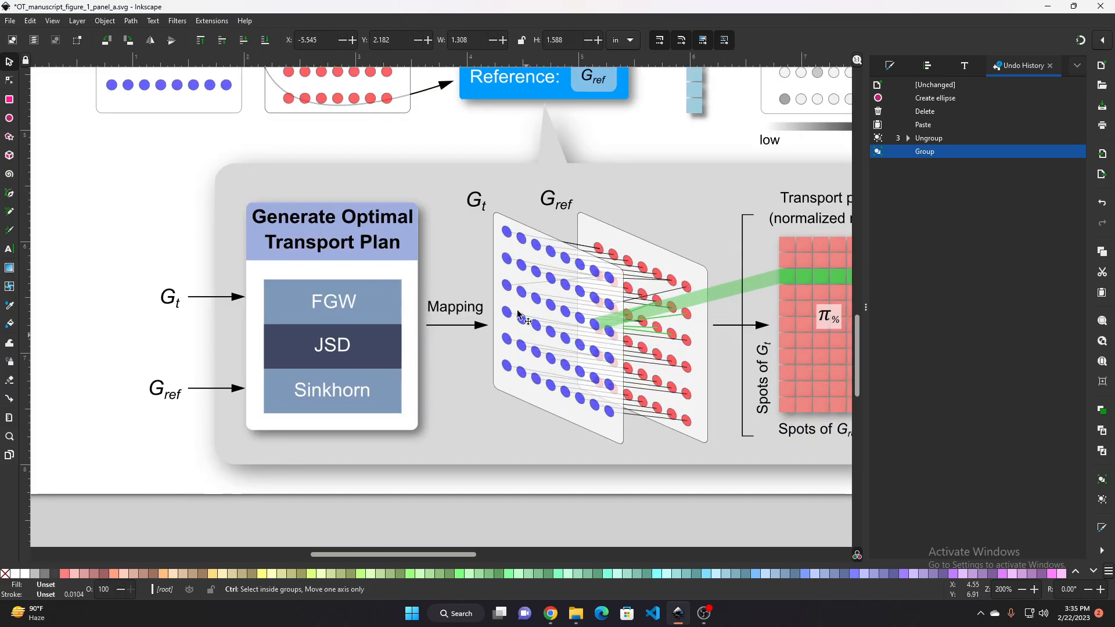
pyautogui.moveTo(536, 327); pyautogui.dragTo(612, 381)
pyautogui.scroll(-2, 612, 381)
pyautogui.moveTo(342, 304)
pyautogui.mouseDown()
pyautogui.moveTo(525, 387)
pyautogui.moveTo(334, 302)
pyautogui.mouseUp()
pyautogui.moveTo(304, 345); pyautogui.dragTo(539, 438)
pyautogui.scroll(2, 358, 320)
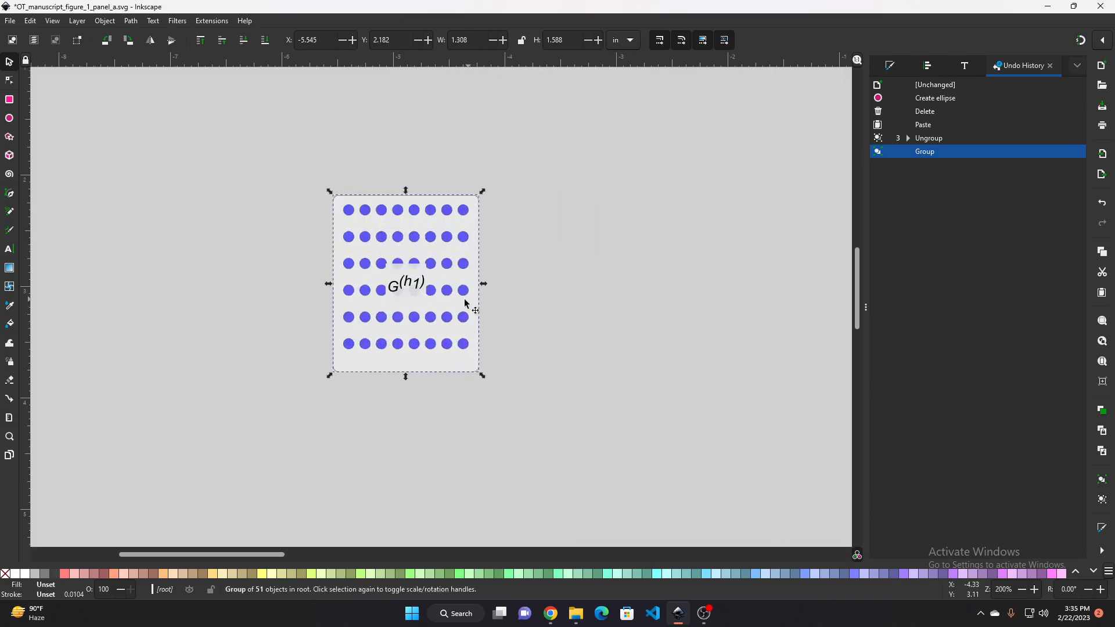
pyautogui.click(95, 105)
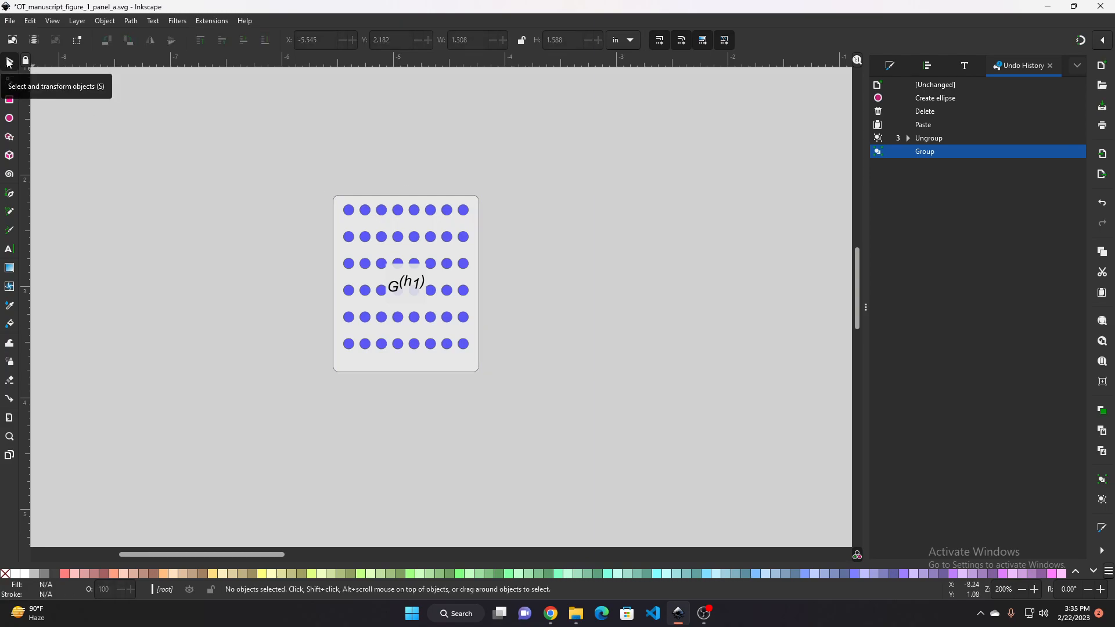
# Move the grouped panel copy slightly down and to the right
pyautogui.click(357, 220)
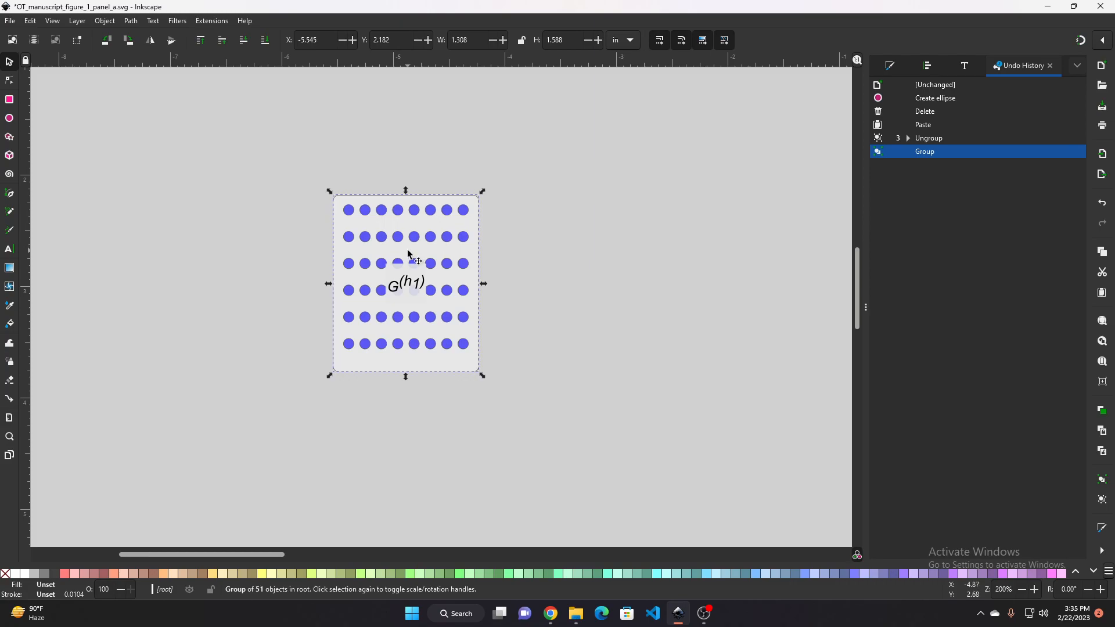
pyautogui.moveTo(408, 251); pyautogui.dragTo(426, 295)
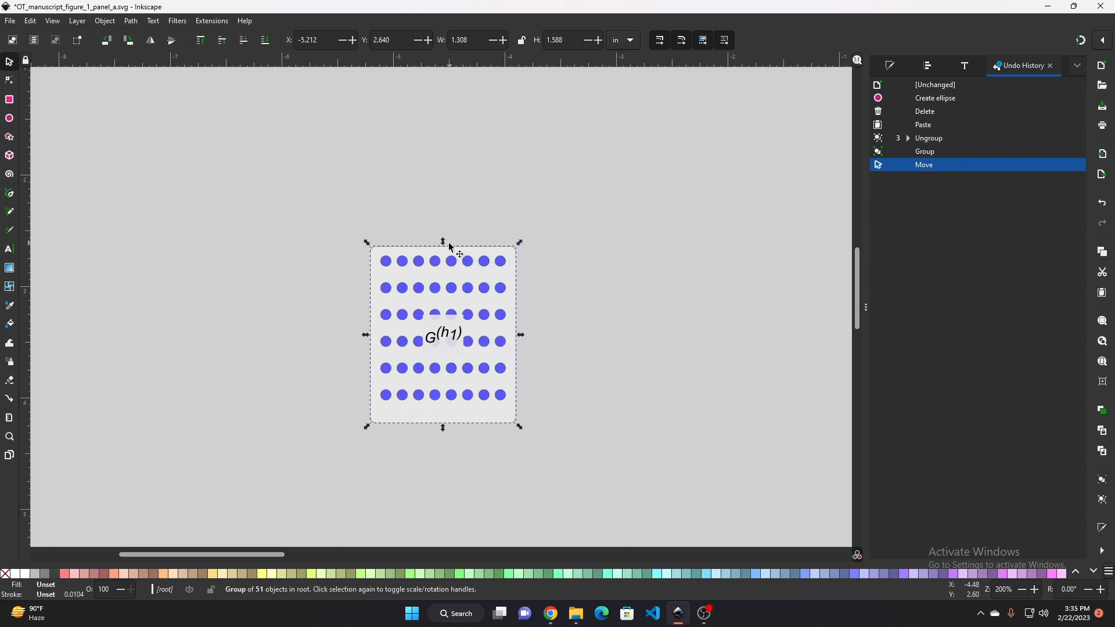
# Scale the panel copy down to about 1.064 by 1.291 in
pyautogui.moveTo(366, 335); pyautogui.dragTo(410, 342)
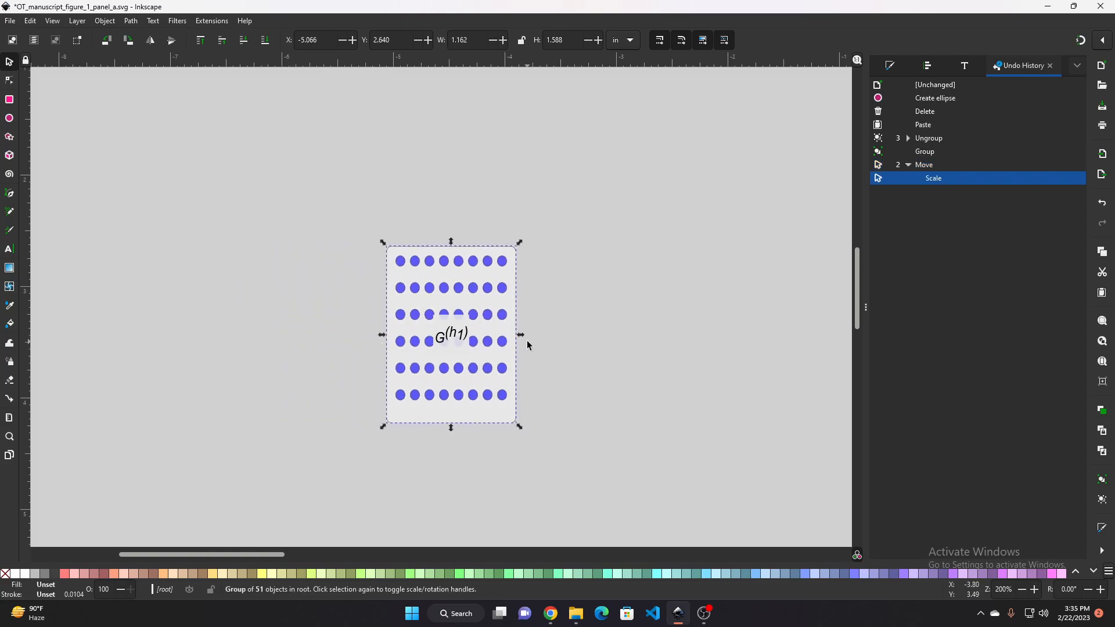
pyautogui.hotkey('ctrl', 'z')
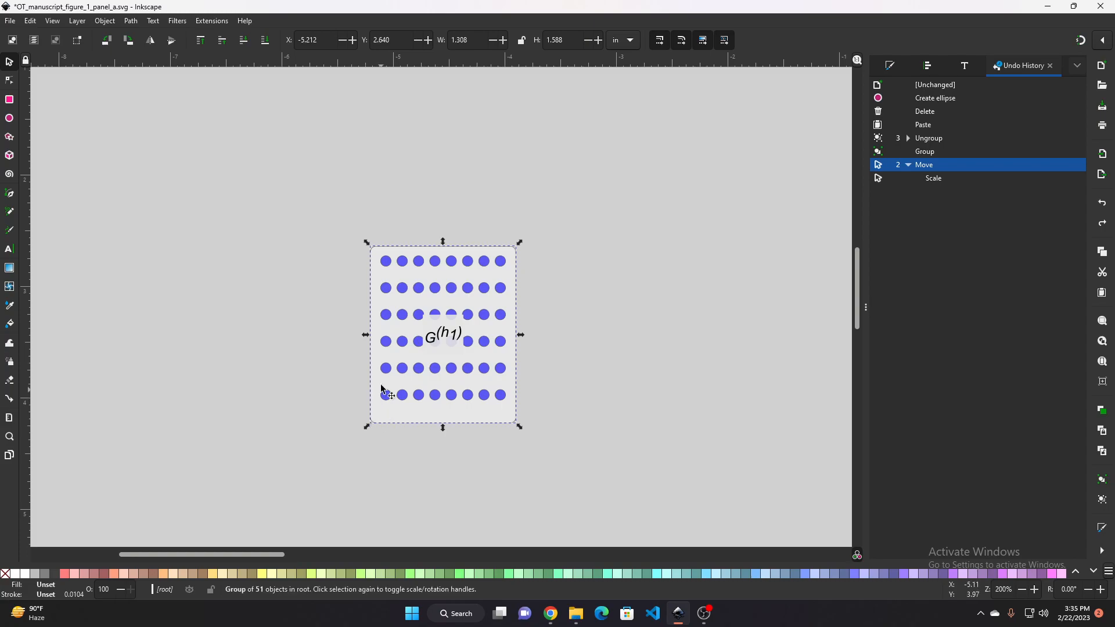
pyautogui.moveTo(366, 335); pyautogui.dragTo(395, 335)
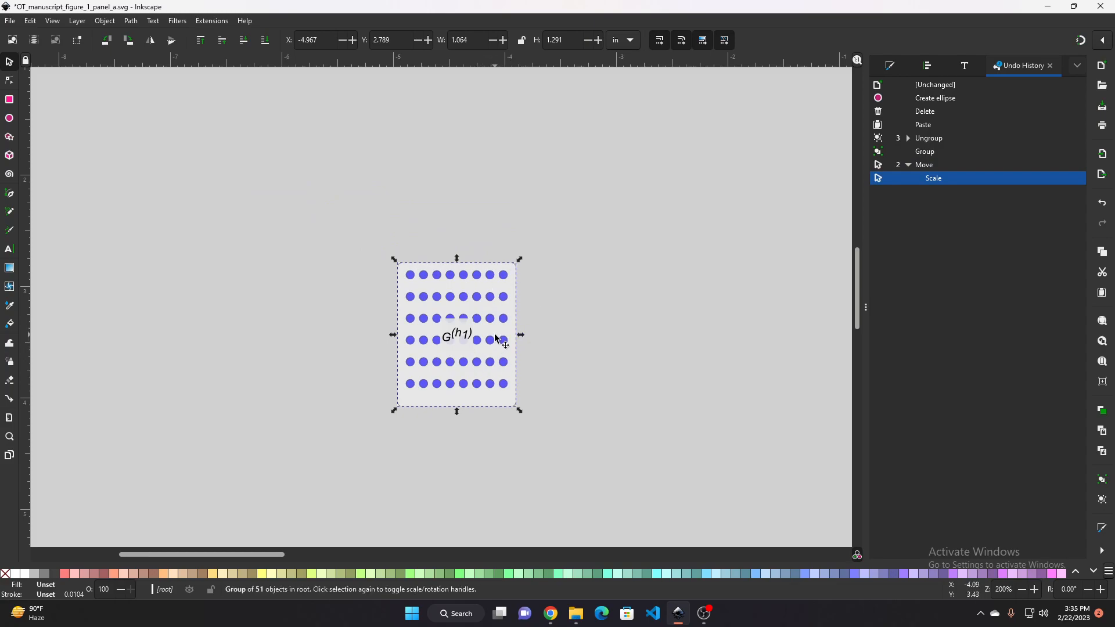
# Skew the panel copy vertically into a slanted plane
pyautogui.click(505, 303)
pyautogui.moveTo(518, 336); pyautogui.dragTo(513, 366)
pyautogui.moveTo(518, 248)
pyautogui.mouseDown()
pyautogui.moveTo(481, 218)
pyautogui.moveTo(534, 235)
pyautogui.mouseUp()
pyautogui.hotkey('ctrl', 'z')
pyautogui.scroll(-2, 550, 285)
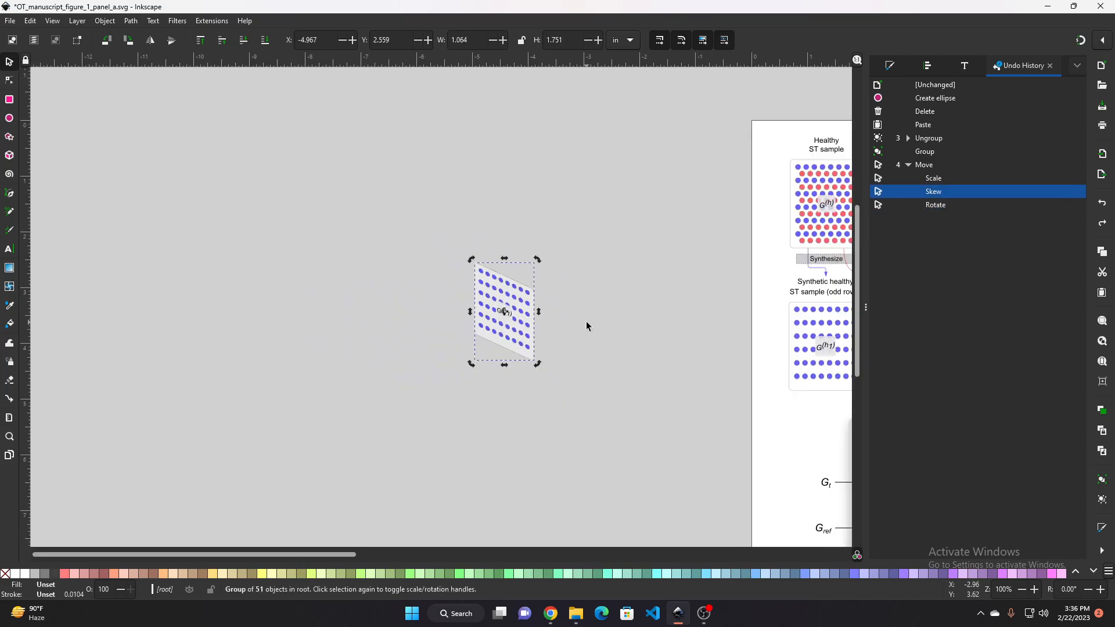
# Compare the skewed panel copy with the planes in the Mapping diagram
pyautogui.moveTo(587, 322); pyautogui.dragTo(340, 203)
pyautogui.scroll(-1, 352, 212)
pyautogui.moveTo(434, 273); pyautogui.dragTo(292, 211)
pyautogui.scroll(2, 540, 289)
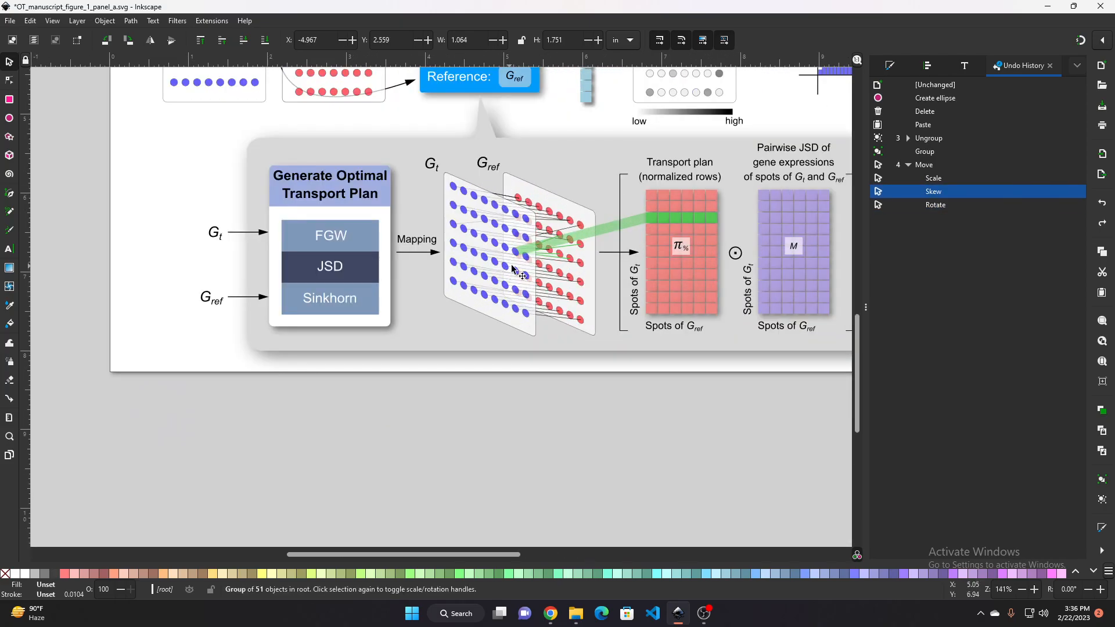
pyautogui.scroll(-2, 498, 254)
pyautogui.moveTo(322, 252); pyautogui.dragTo(412, 295)
pyautogui.scroll(2, 258, 214)
pyautogui.moveTo(258, 214); pyautogui.dragTo(361, 305)
pyautogui.scroll(-1, 361, 305)
pyautogui.moveTo(467, 256); pyautogui.dragTo(403, 268)
pyautogui.click(553, 253)
pyautogui.click(644, 245)
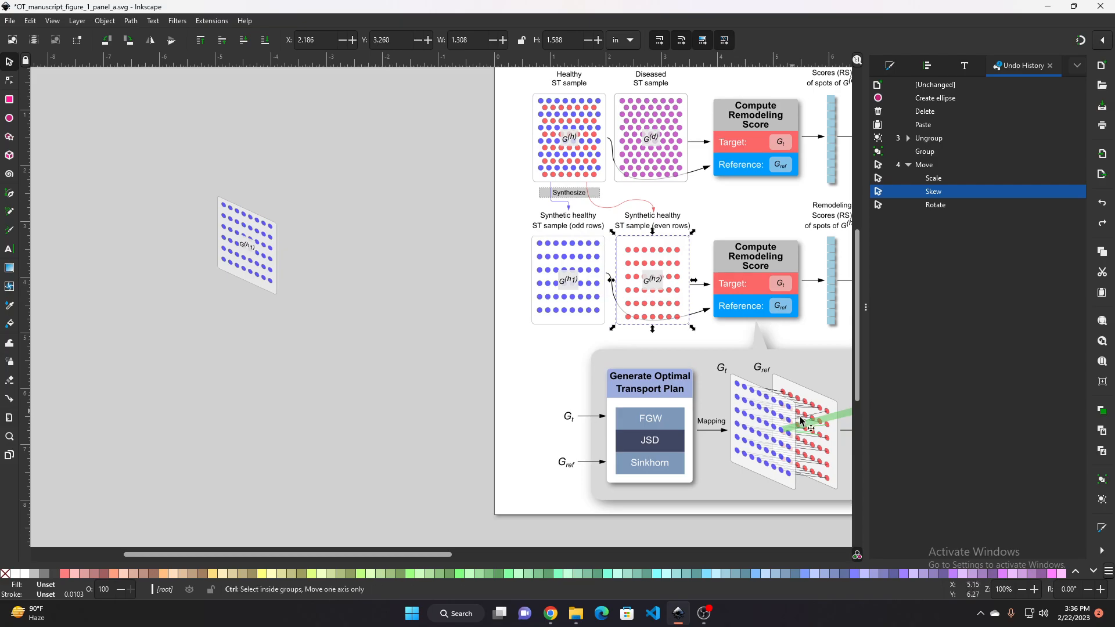
pyautogui.scroll(4, 793, 410)
pyautogui.moveTo(729, 431); pyautogui.dragTo(639, 387)
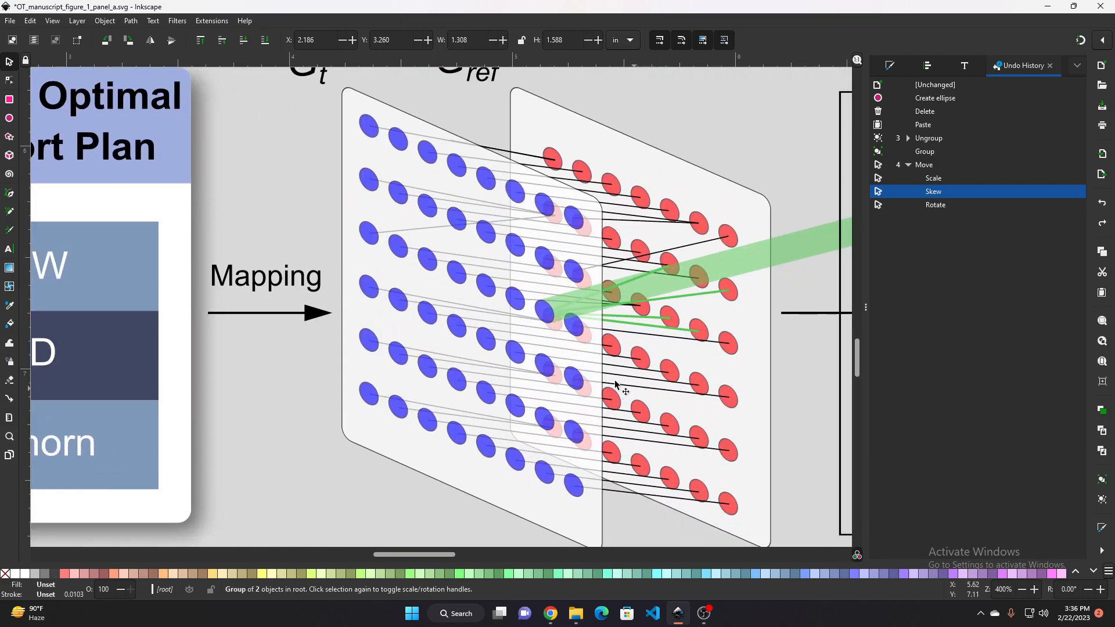
pyautogui.scroll(-4, 696, 392)
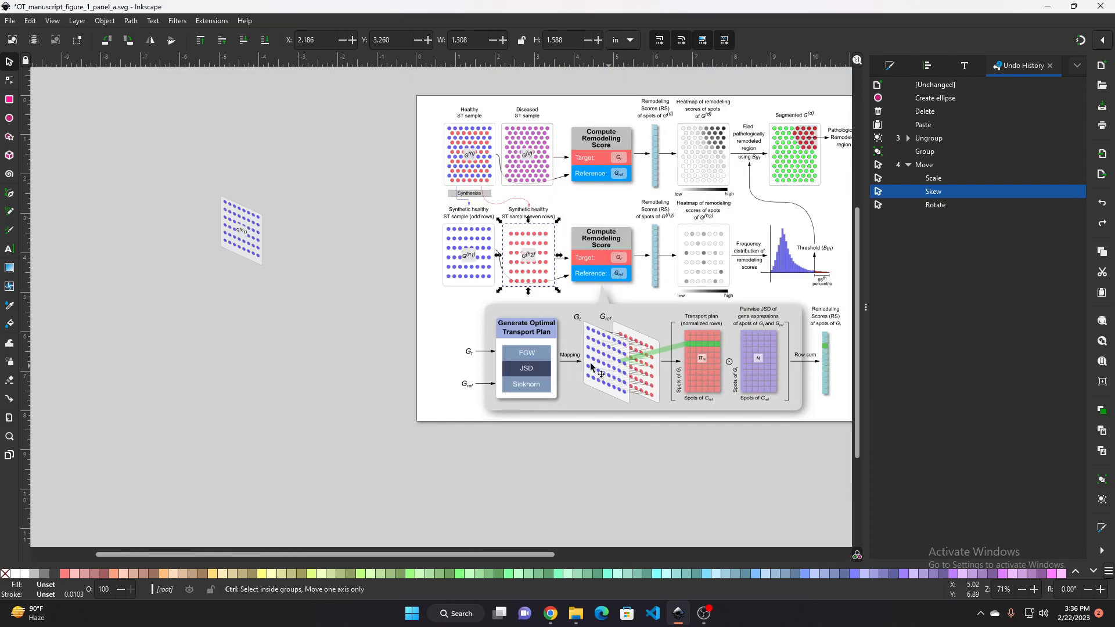
pyautogui.scroll(2, 420, 329)
pyautogui.scroll(1, 393, 270)
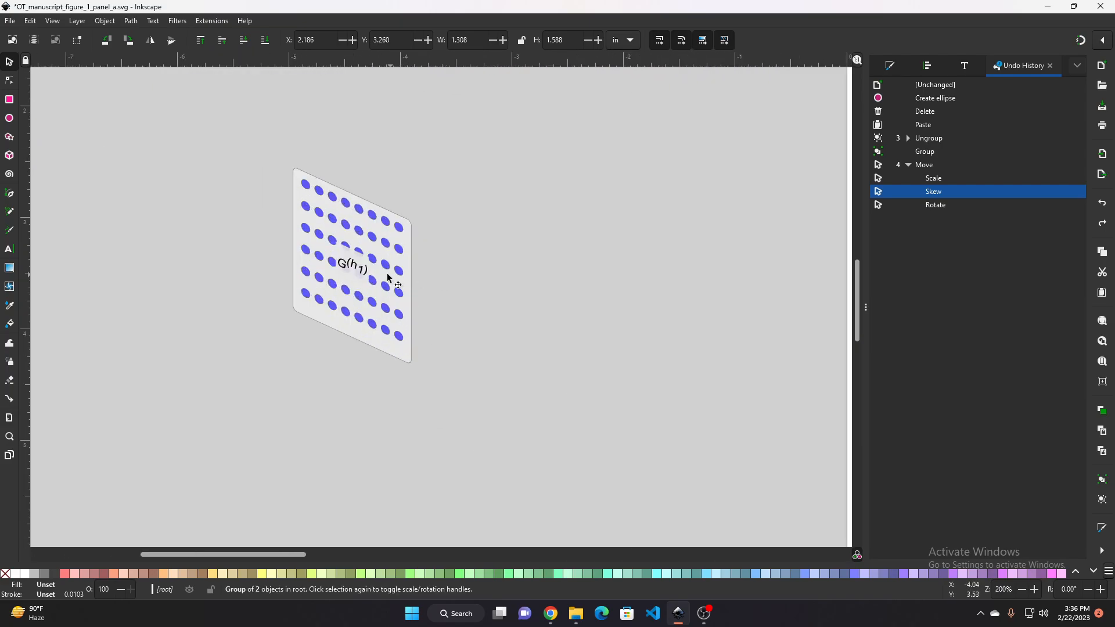
pyautogui.scroll(-1, 440, 274)
pyautogui.moveTo(506, 290); pyautogui.dragTo(394, 293)
pyautogui.scroll(-1, 417, 293)
pyautogui.moveTo(458, 308); pyautogui.dragTo(384, 293)
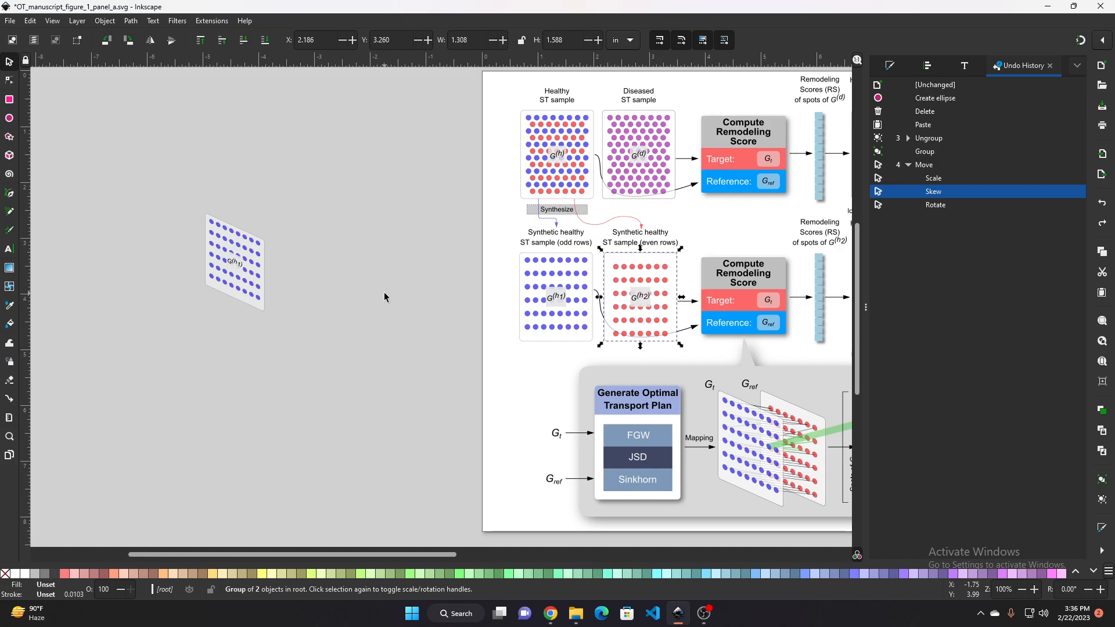
pyautogui.hscroll(5, 365, 294)
pyautogui.scroll(-2, 364, 294)
pyautogui.scroll(2, 489, 254)
pyautogui.scroll(-2, 490, 254)
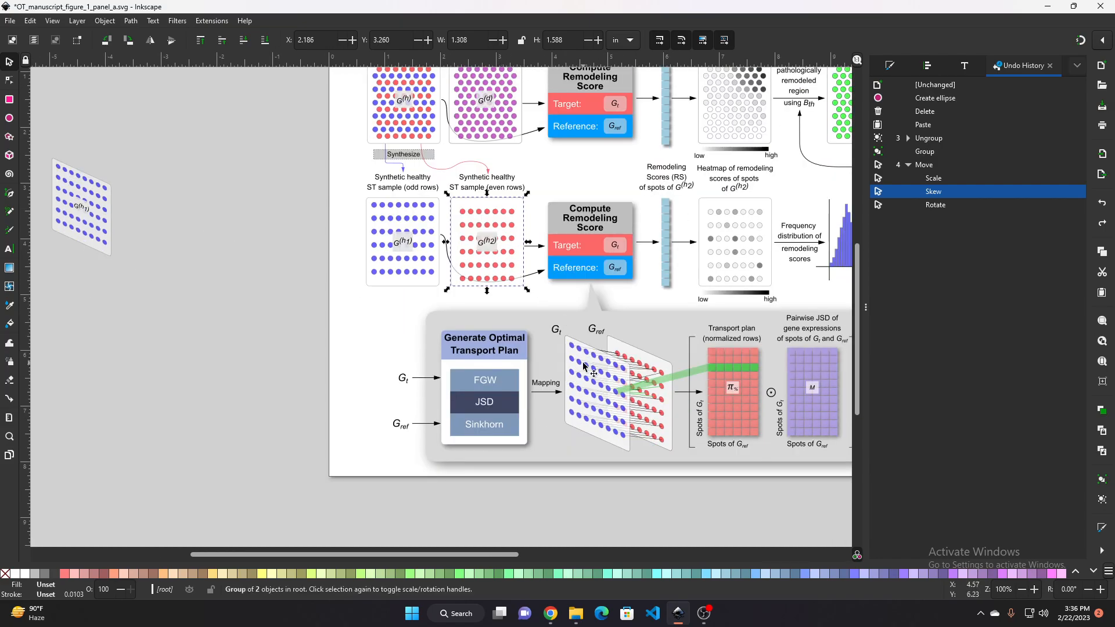
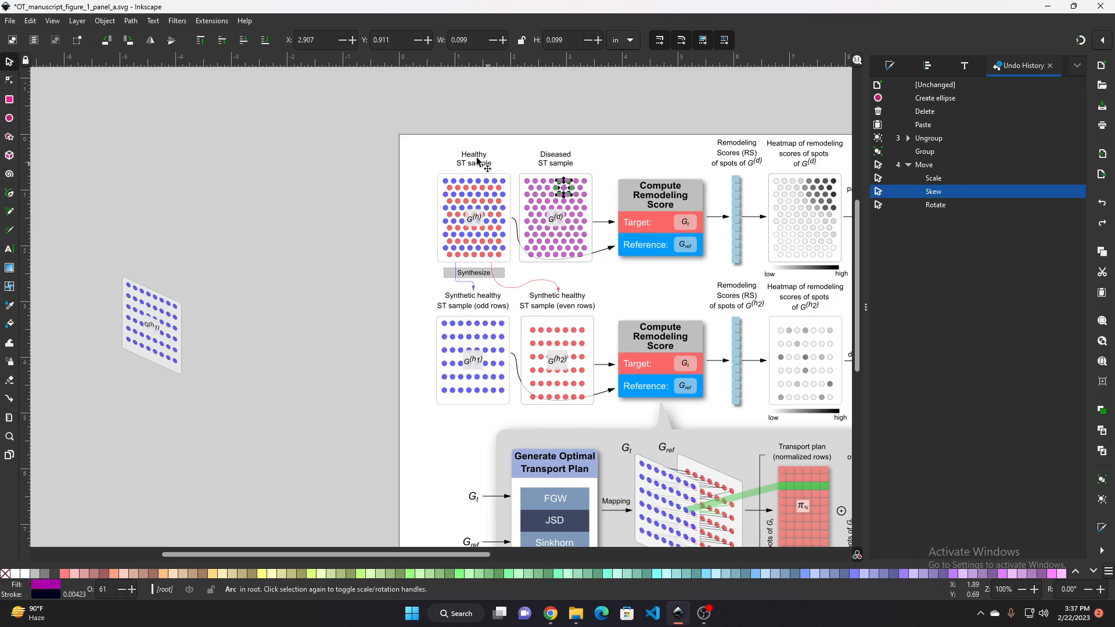
# Group all objects of the Diseased ST sample panel into one group
pyautogui.press('Escape')
pyautogui.moveTo(600, 270); pyautogui.dragTo(517, 165)
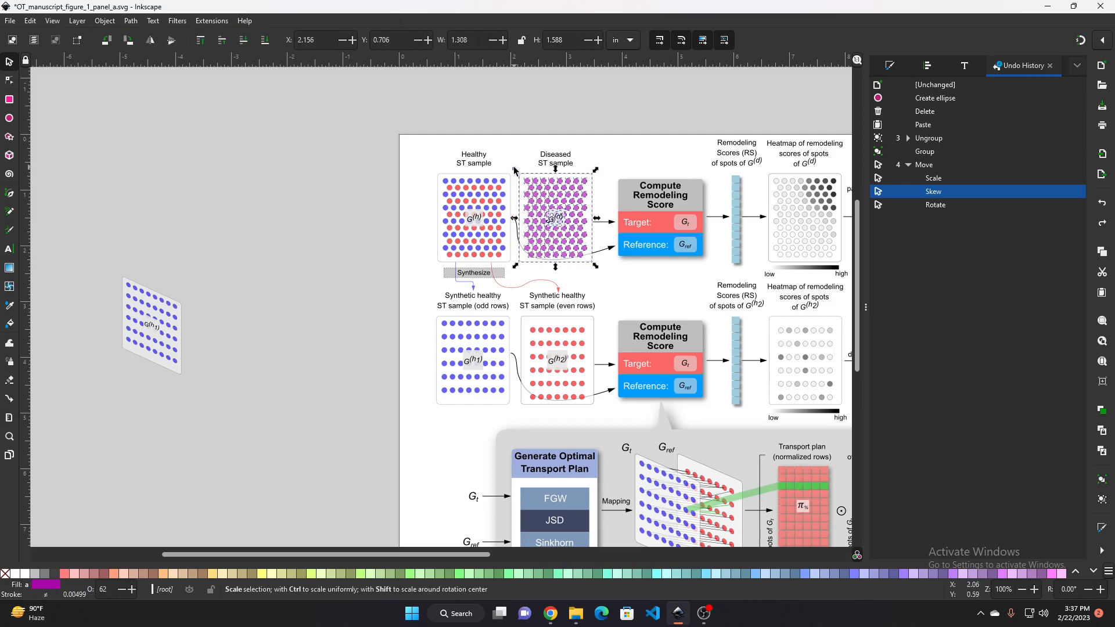
pyautogui.hotkey('ctrl', 'g')
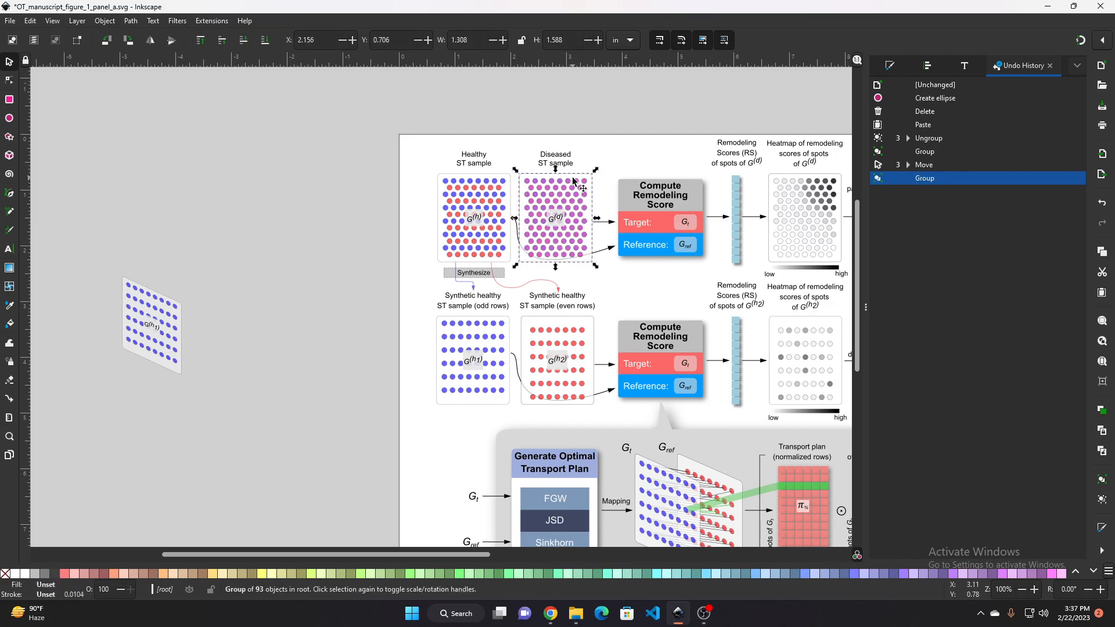
# Paste a copy of the grouped Diseased panel onto the empty canvas left of the page
pyautogui.moveTo(571, 179); pyautogui.dragTo(531, 178)
pyautogui.hotkey('ctrl', 'z')
pyautogui.click(232, 181)
pyautogui.hotkey('ctrl', 'v')
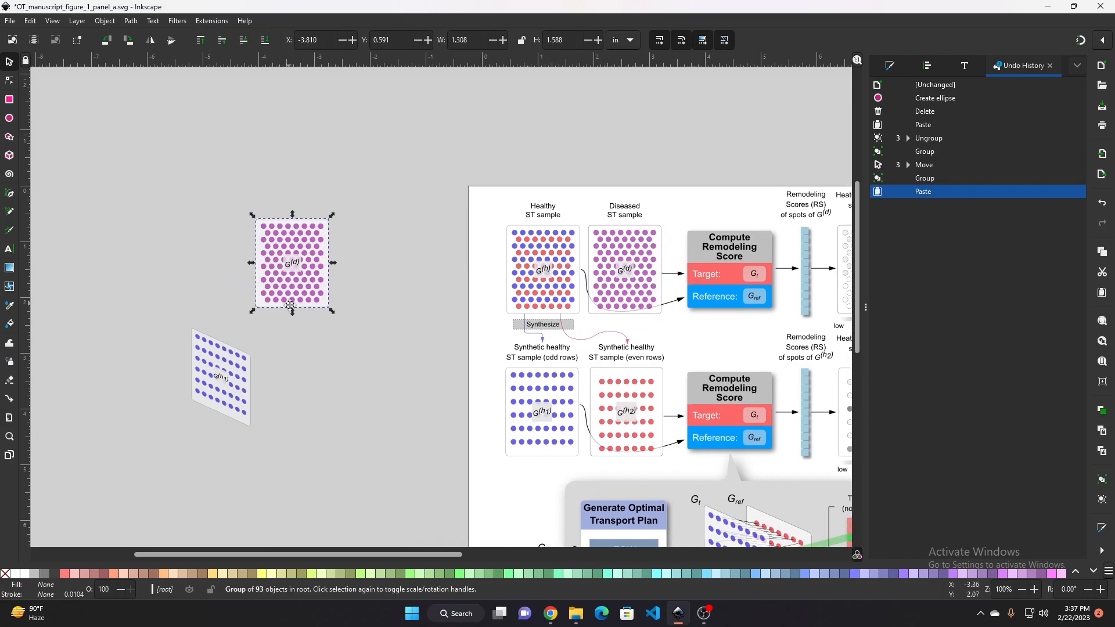
# Zoom in on the pasted Diseased panel copy and inspect its G(d) label and dots
pyautogui.scroll(3, 230, 247)
pyautogui.click(373, 239)
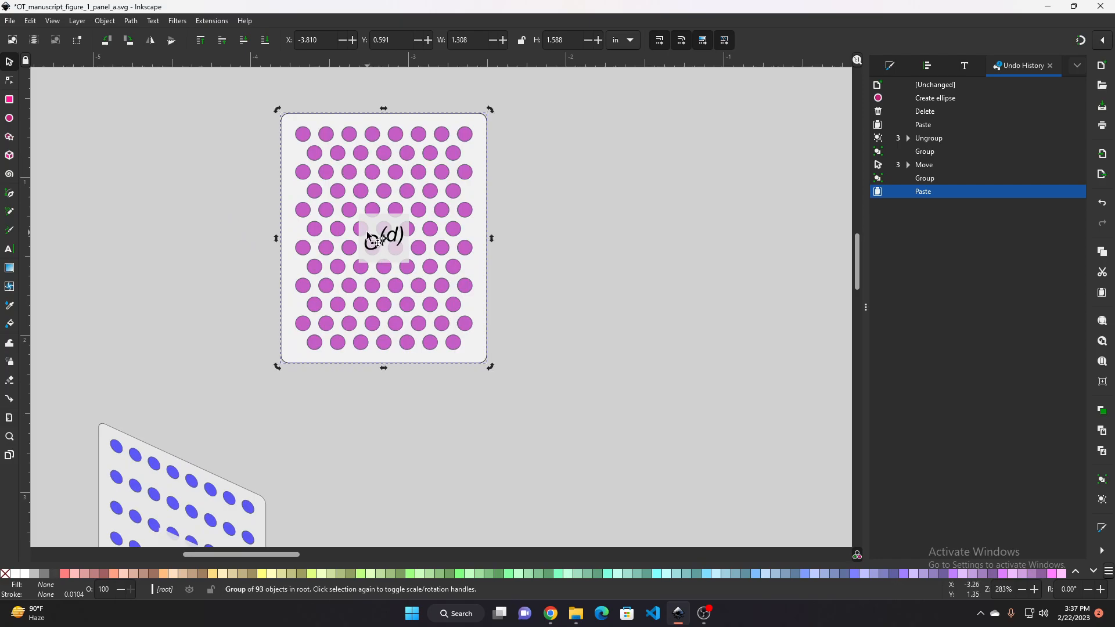
pyautogui.click(382, 227)
pyautogui.keyDown('ctrl'); pyautogui.doubleClick(373, 224); pyautogui.keyUp('ctrl')
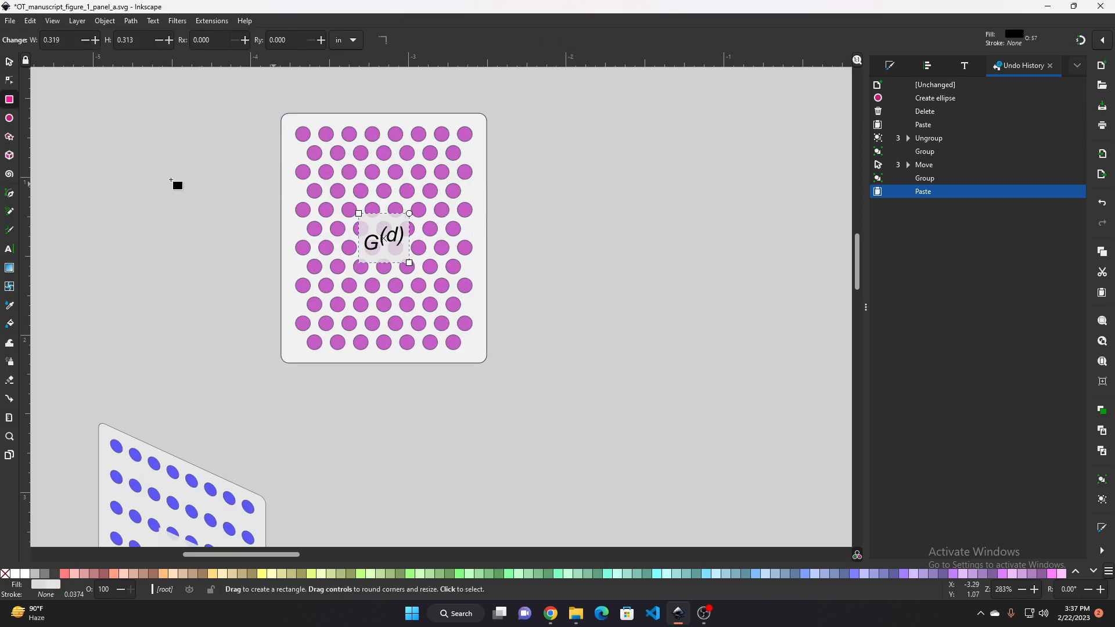
pyautogui.click(144, 177)
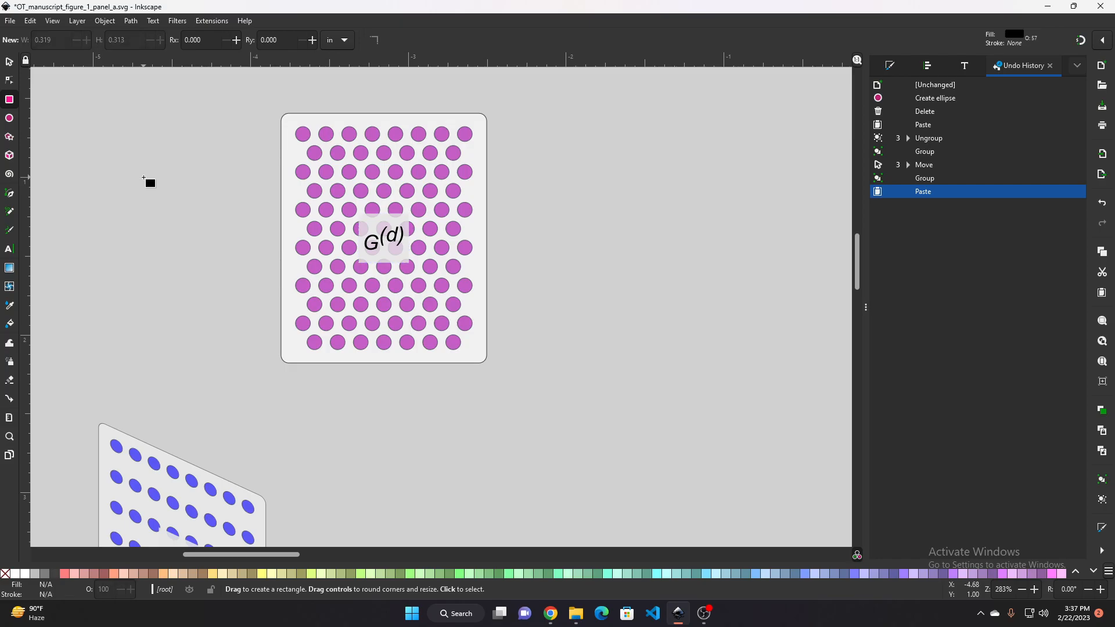
pyautogui.click(10, 62)
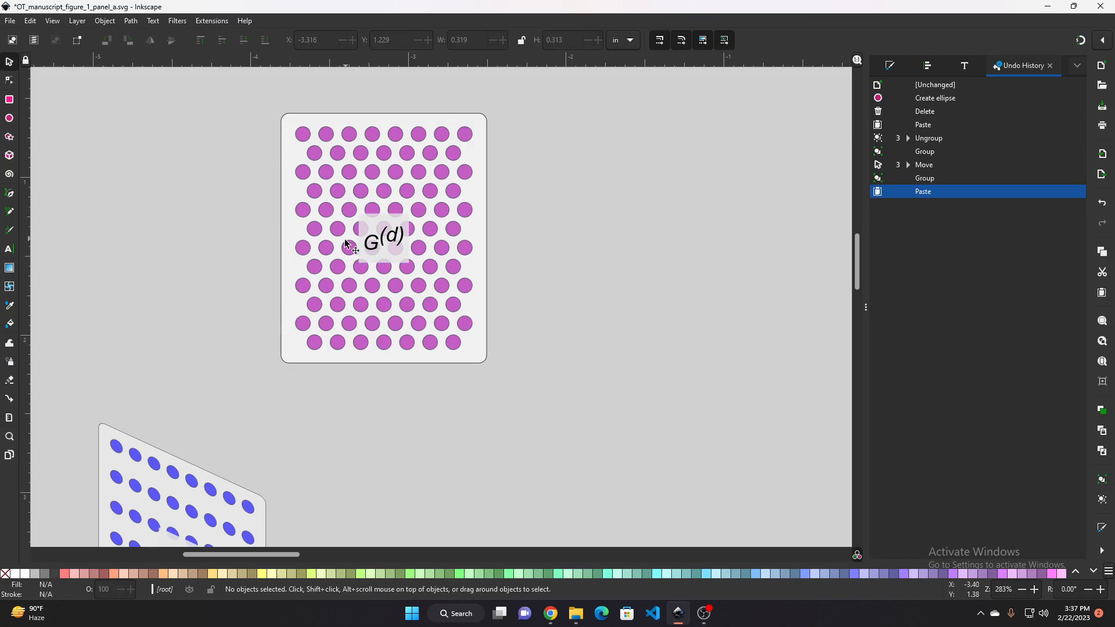
pyautogui.click(381, 224)
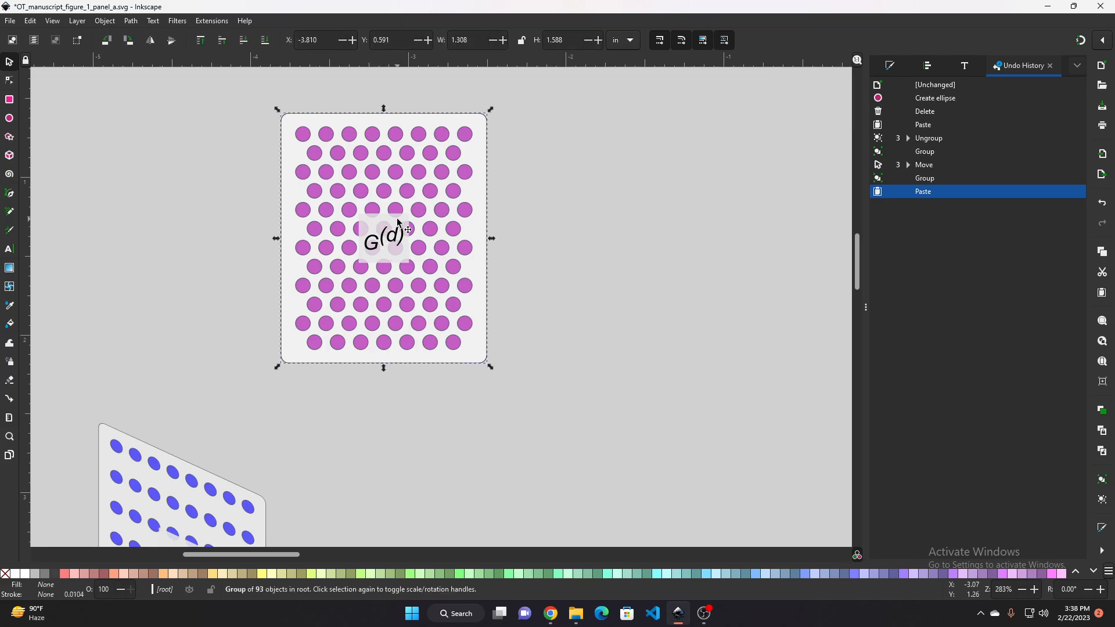
pyautogui.press('ctrl')
pyautogui.click(497, 182)
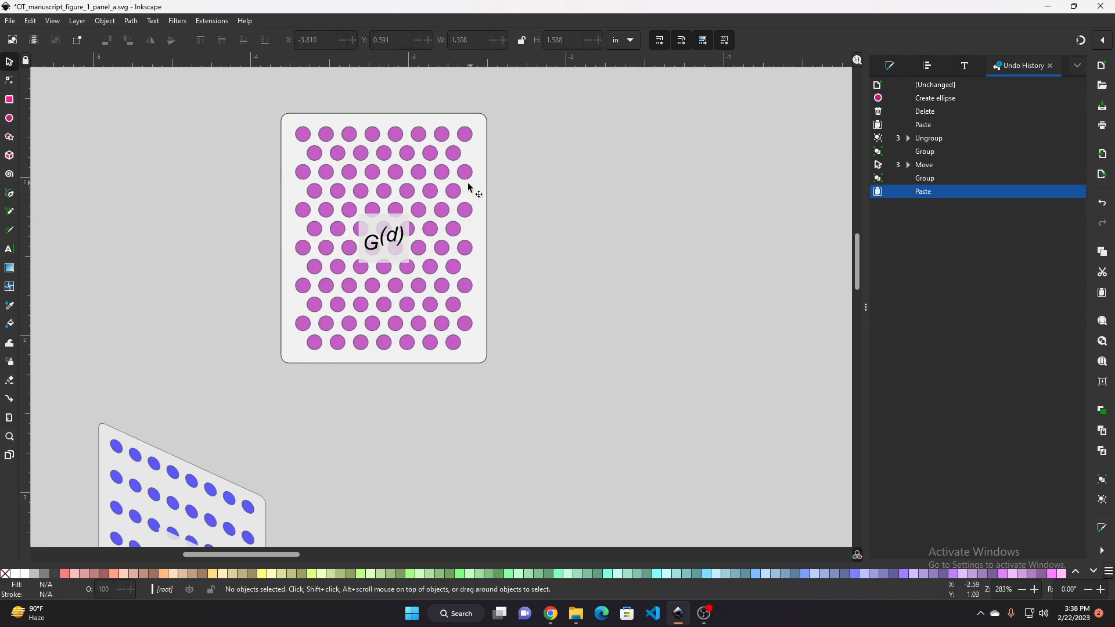
pyautogui.click(437, 193)
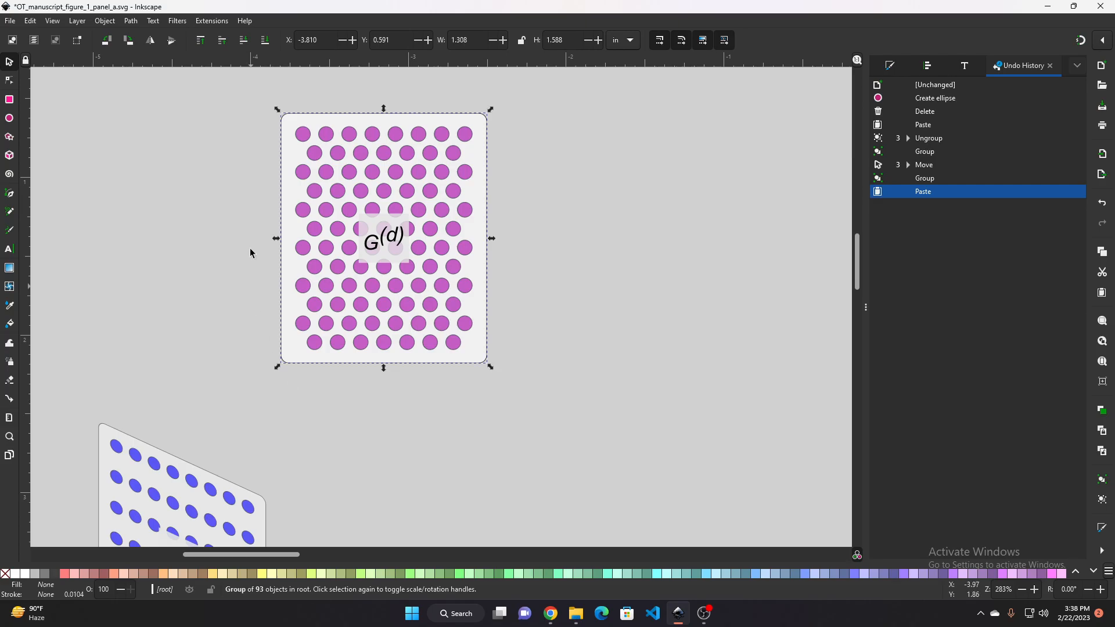
pyautogui.click(560, 272)
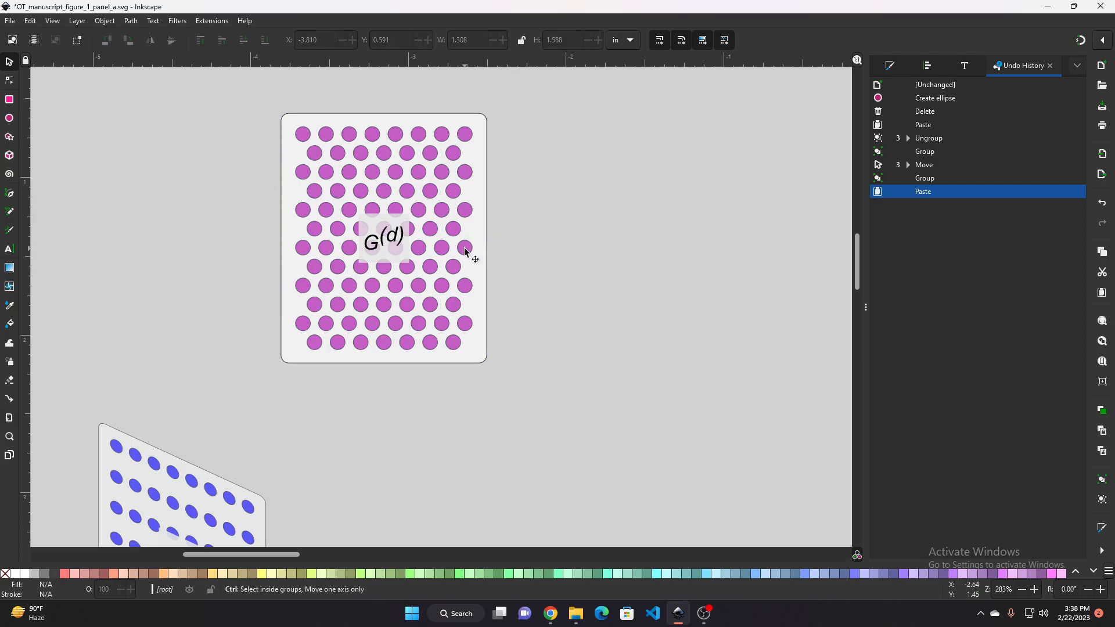
pyautogui.keyDown('ctrl'); pyautogui.click(466, 250); pyautogui.keyUp('ctrl')
pyautogui.moveTo(470, 251); pyautogui.dragTo(479, 247)
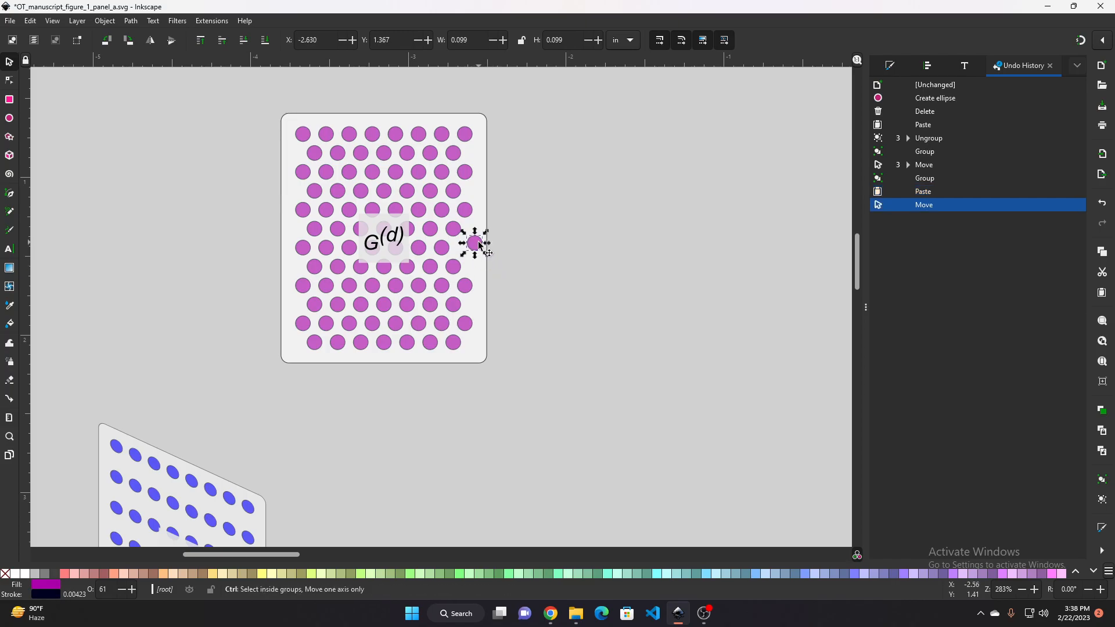
pyautogui.hotkey('ctrl', 'z')
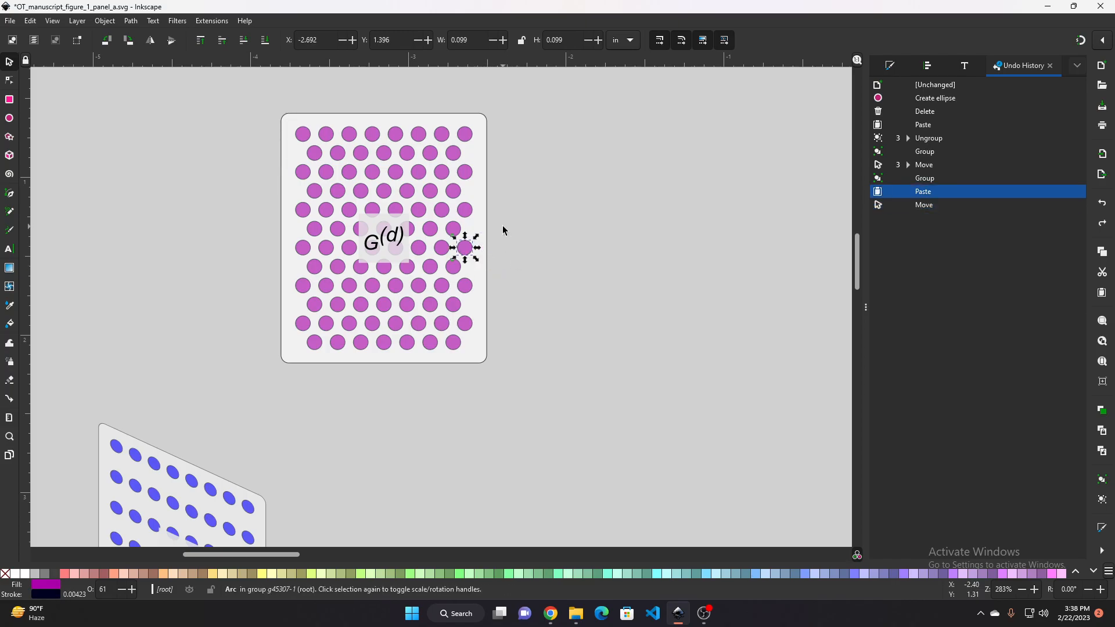
pyautogui.press('Escape')
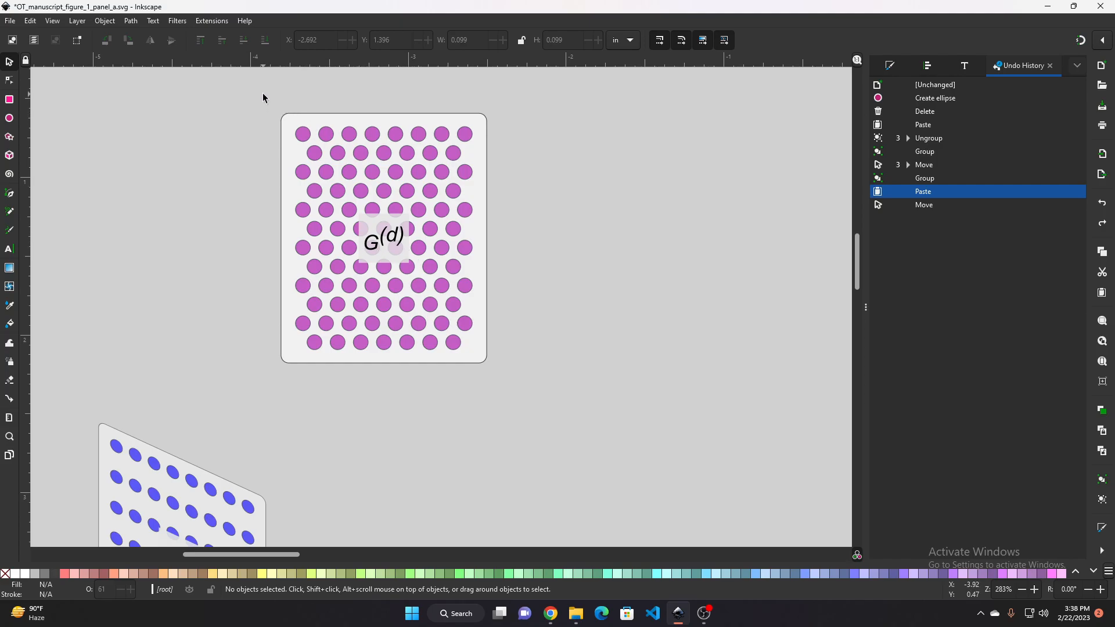
pyautogui.moveTo(264, 98); pyautogui.dragTo(539, 377)
pyautogui.moveTo(443, 281); pyautogui.dragTo(469, 295)
pyautogui.hscroll(6, 469, 295)
pyautogui.moveTo(312, 297); pyautogui.dragTo(358, 308)
pyautogui.keyDown('ctrl'); pyautogui.click(449, 301); pyautogui.keyUp('ctrl')
pyautogui.press('e')
pyautogui.hotkey('ctrl', 'z')
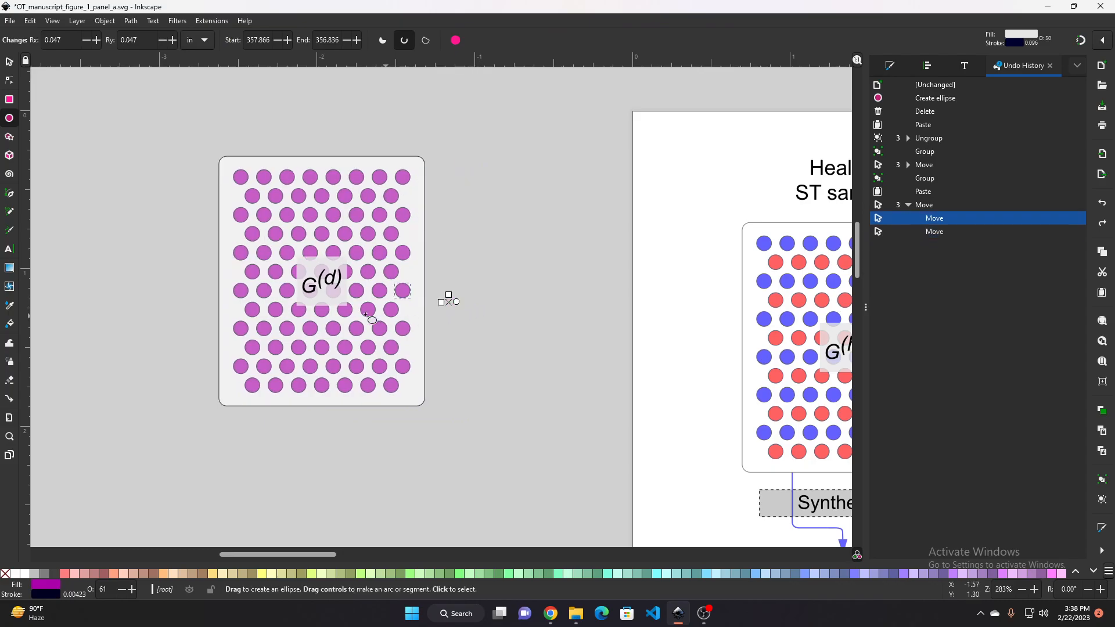
pyautogui.hotkey('ctrl', 'z')
pyautogui.hotkey('ctrl', 'shift', 'z')
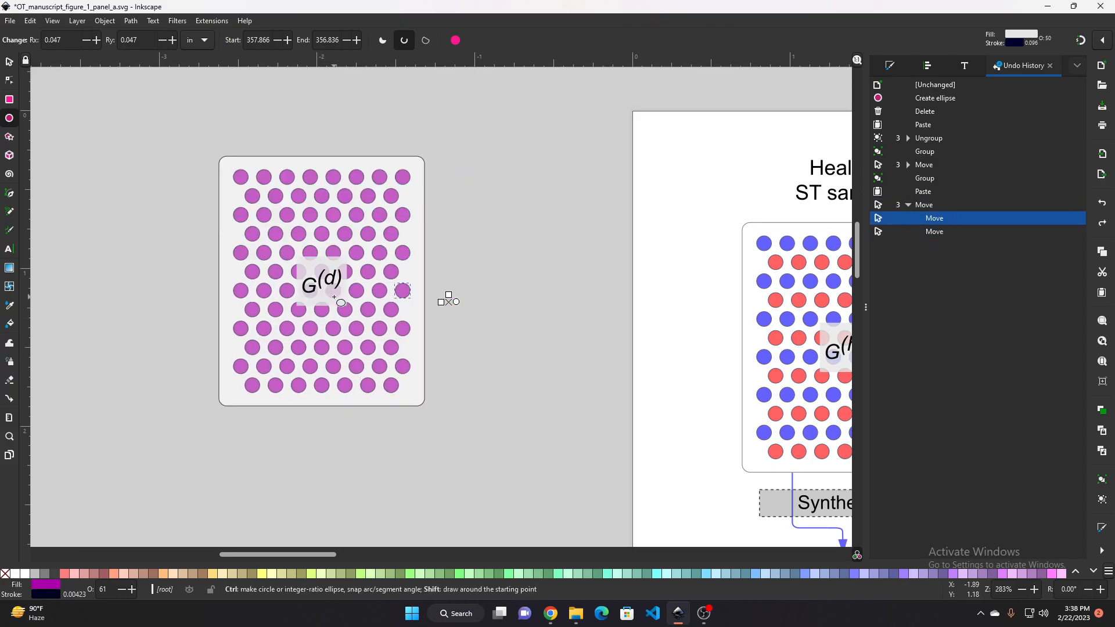
pyautogui.click(491, 334)
pyautogui.click(330, 296)
pyautogui.press('Escape')
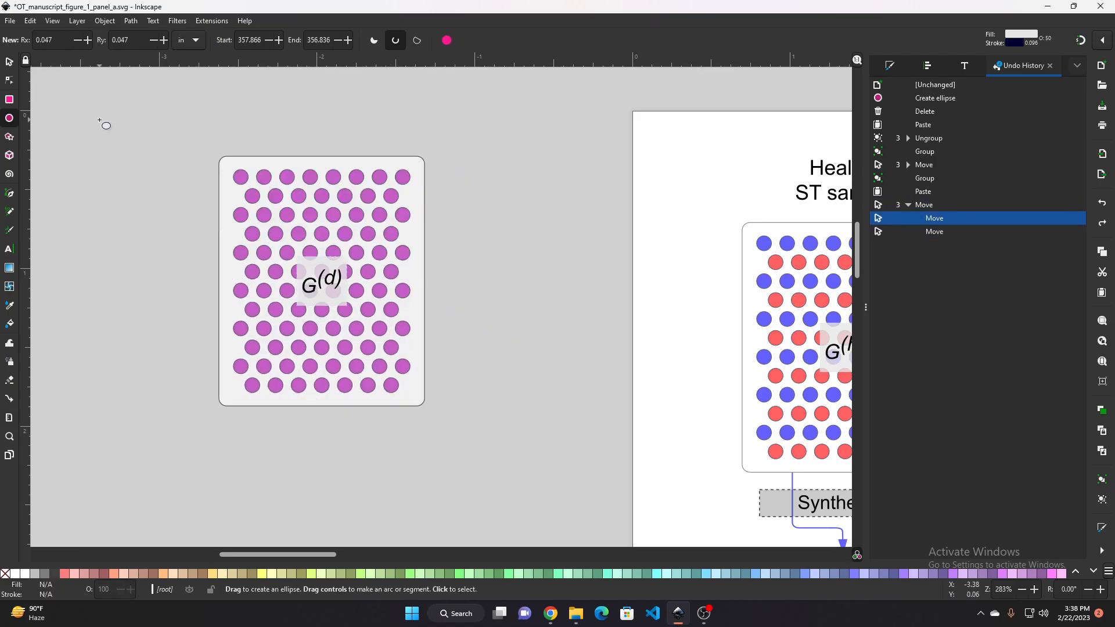
pyautogui.click(9, 62)
pyautogui.click(317, 288)
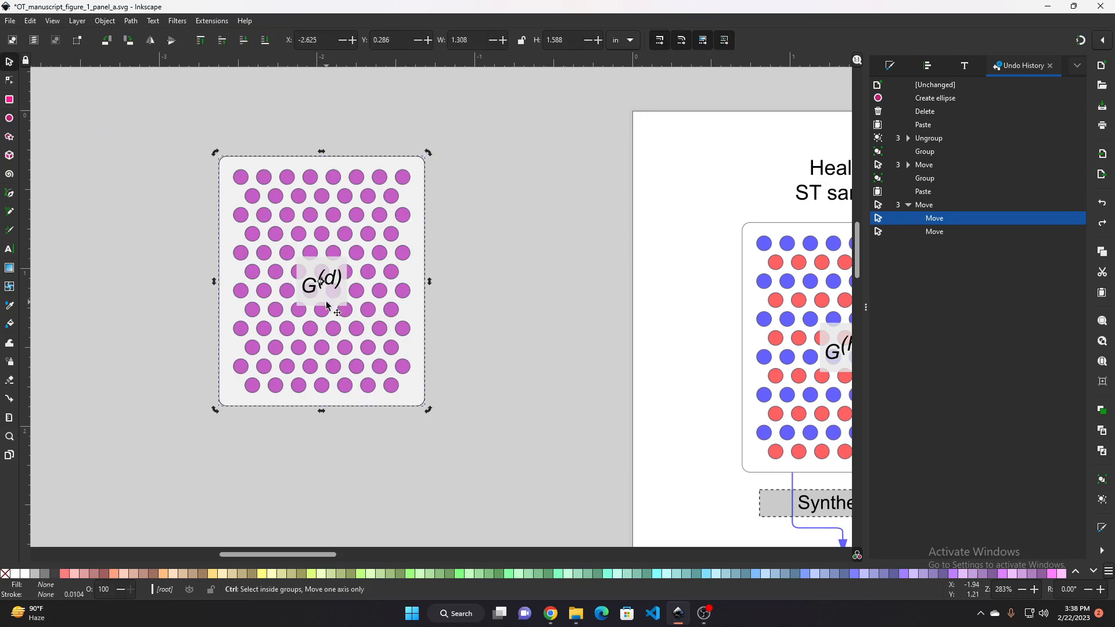
pyautogui.keyDown('ctrl'); pyautogui.click(324, 302); pyautogui.keyUp('ctrl')
pyautogui.moveTo(324, 302); pyautogui.dragTo(520, 290)
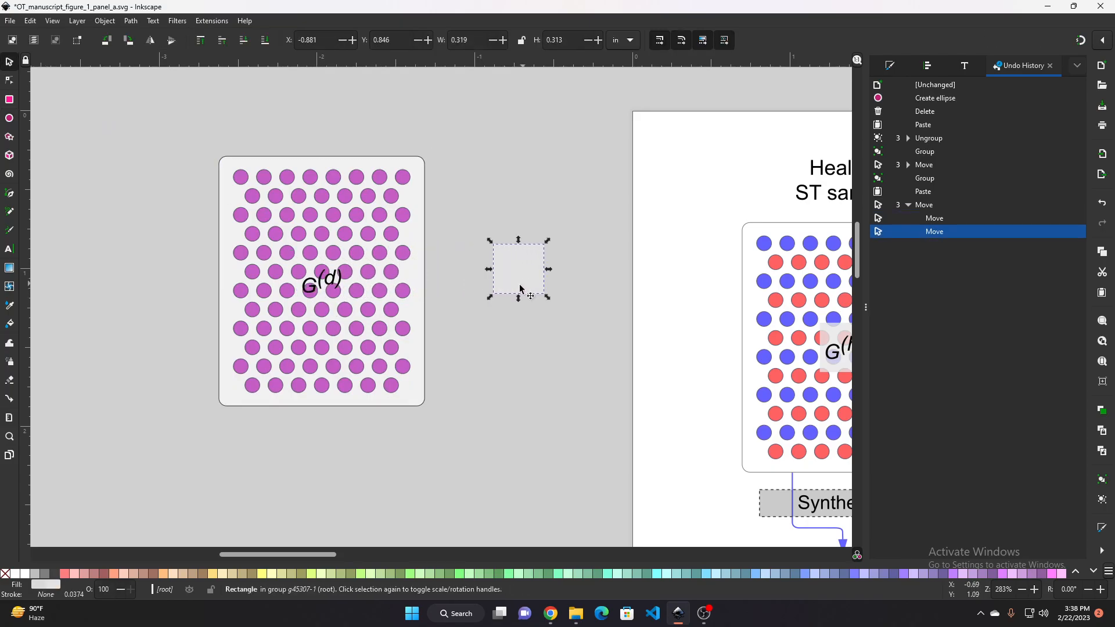
pyautogui.keyDown('ctrl'); pyautogui.click(322, 286); pyautogui.keyUp('ctrl')
pyautogui.moveTo(321, 286); pyautogui.dragTo(461, 279)
pyautogui.hotkey('ctrl', 'z')
pyautogui.hotkey('ctrl', 'z')
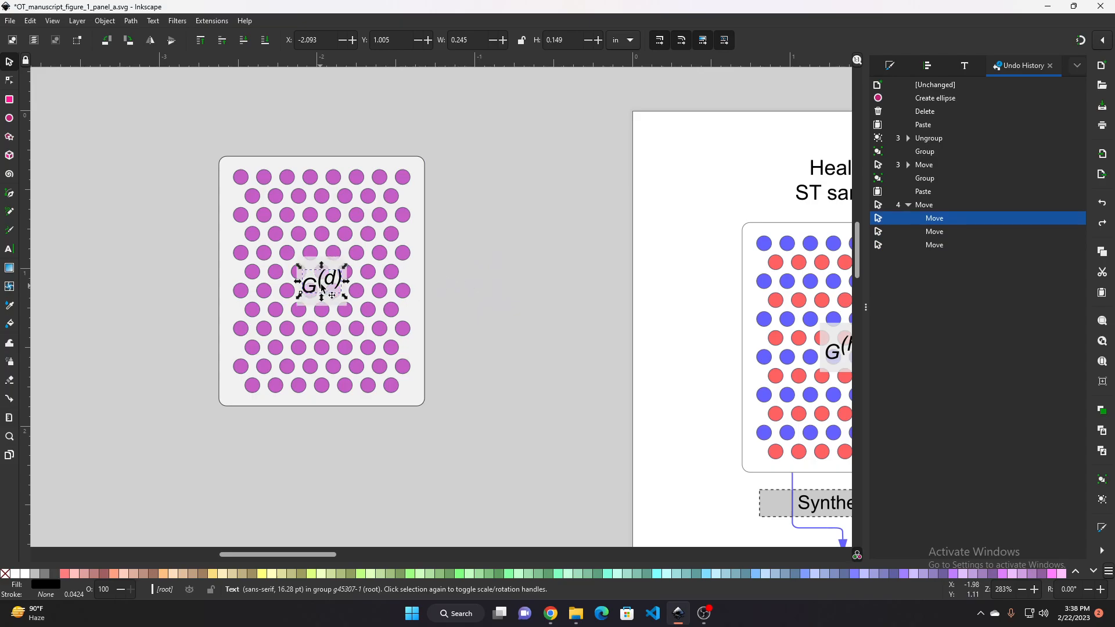
# Try to group, move and delete the G(d) label's background inside the panel copy
pyautogui.click(322, 285)
pyautogui.scroll(4, 320, 285)
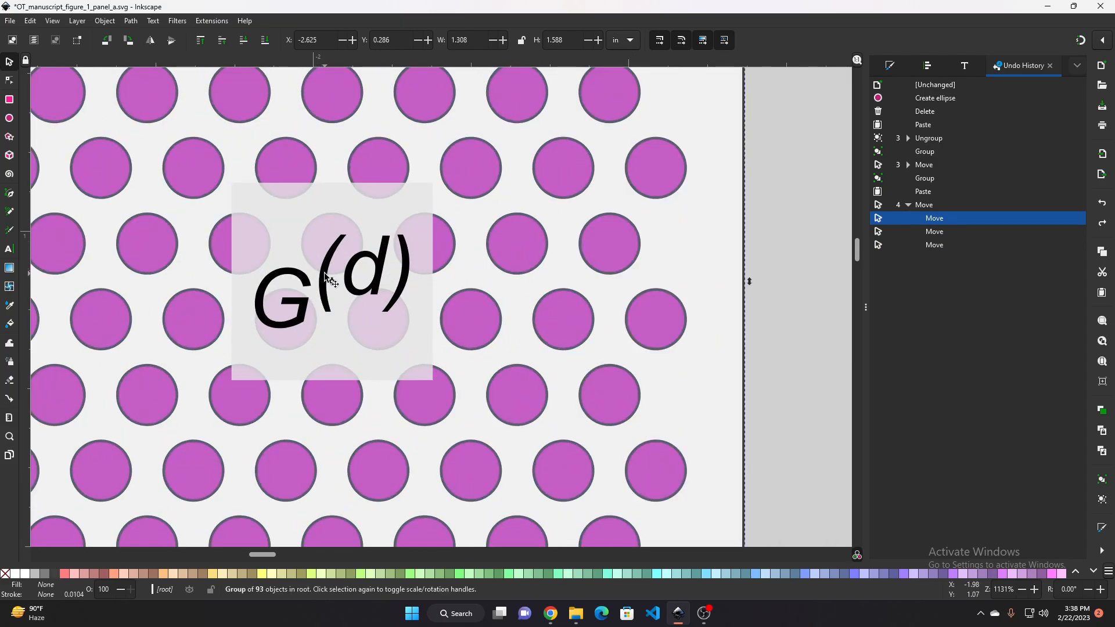
pyautogui.keyDown('ctrl'); pyautogui.click(309, 283); pyautogui.keyUp('ctrl')
pyautogui.keyDown('ctrl'); pyautogui.click(288, 219); pyautogui.keyUp('ctrl')
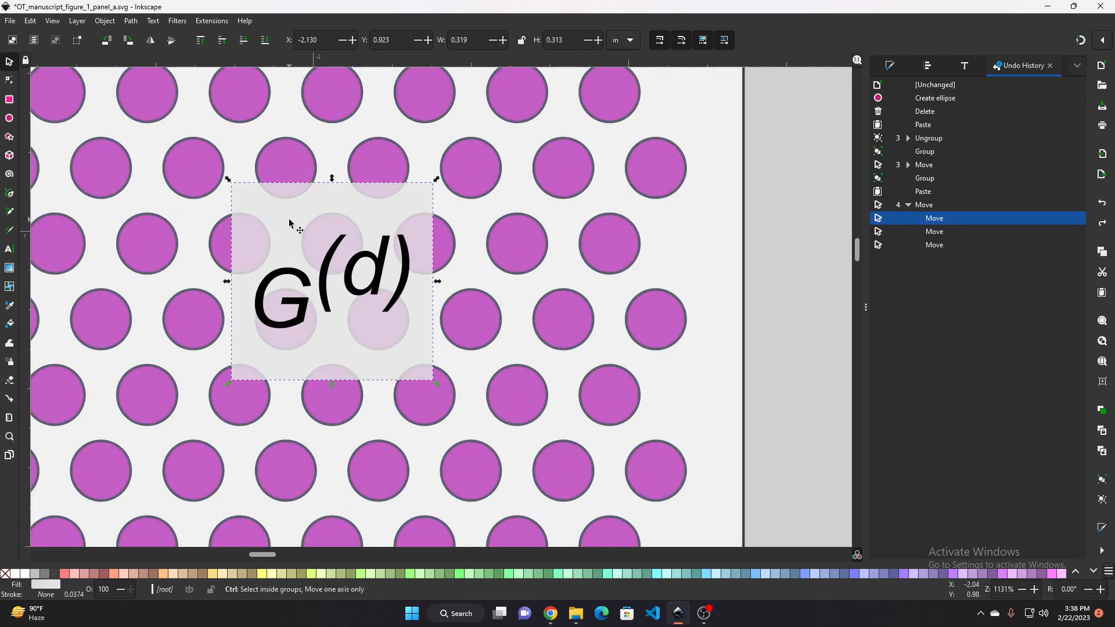
pyautogui.hotkey('ctrl', 'g')
pyautogui.scroll(-3, 313, 279)
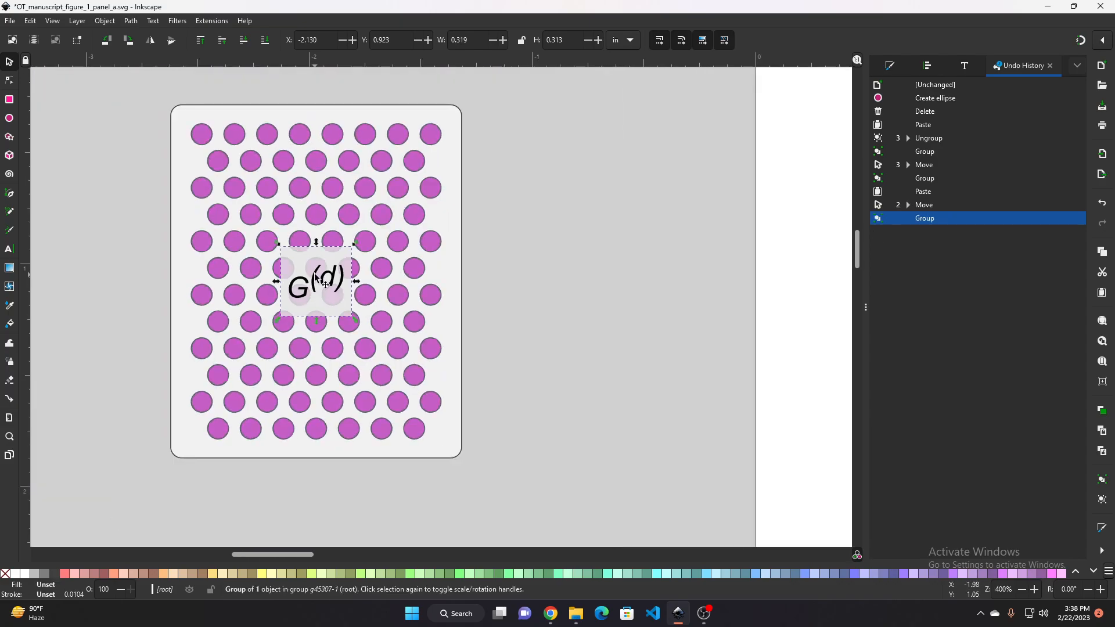
pyautogui.moveTo(315, 278); pyautogui.dragTo(430, 265)
pyautogui.keyDown('ctrl'); pyautogui.click(182, 291); pyautogui.keyUp('ctrl')
pyautogui.keyDown('ctrl'); pyautogui.click(206, 309); pyautogui.keyUp('ctrl')
pyautogui.press('Delete')
pyautogui.hotkey('ctrl', 'z')
pyautogui.hotkey('ctrl', 'z')
# Move the G(d) label's background rectangle and text out of the panel copy to its left
pyautogui.scroll(4, 212, 301)
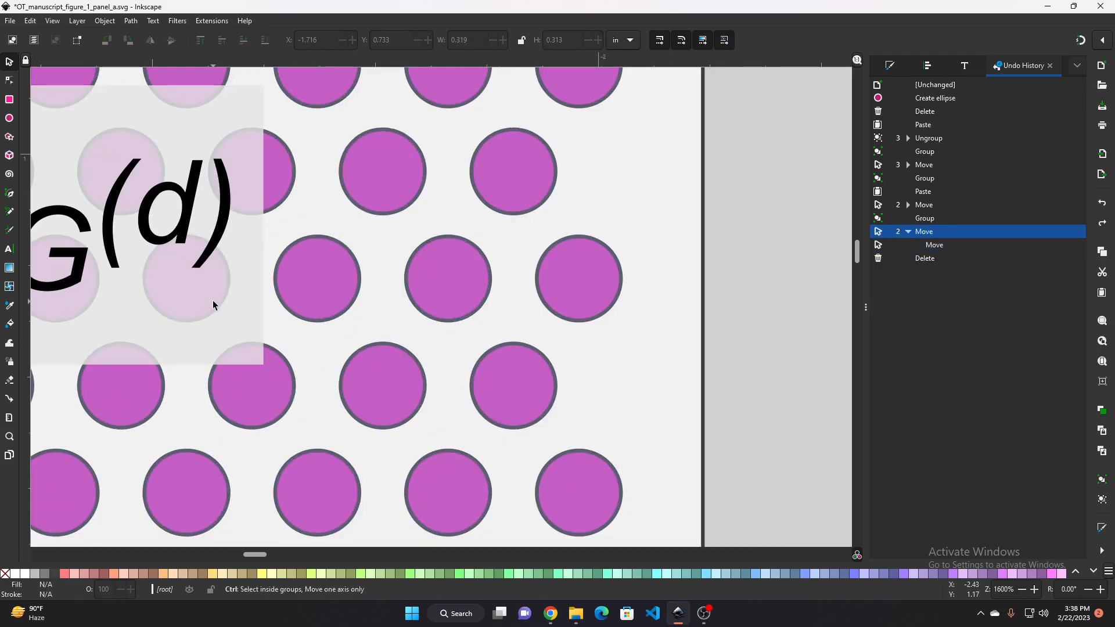
pyautogui.keyDown('ctrl'); pyautogui.click(247, 263); pyautogui.keyUp('ctrl')
pyautogui.scroll(-2, 247, 263)
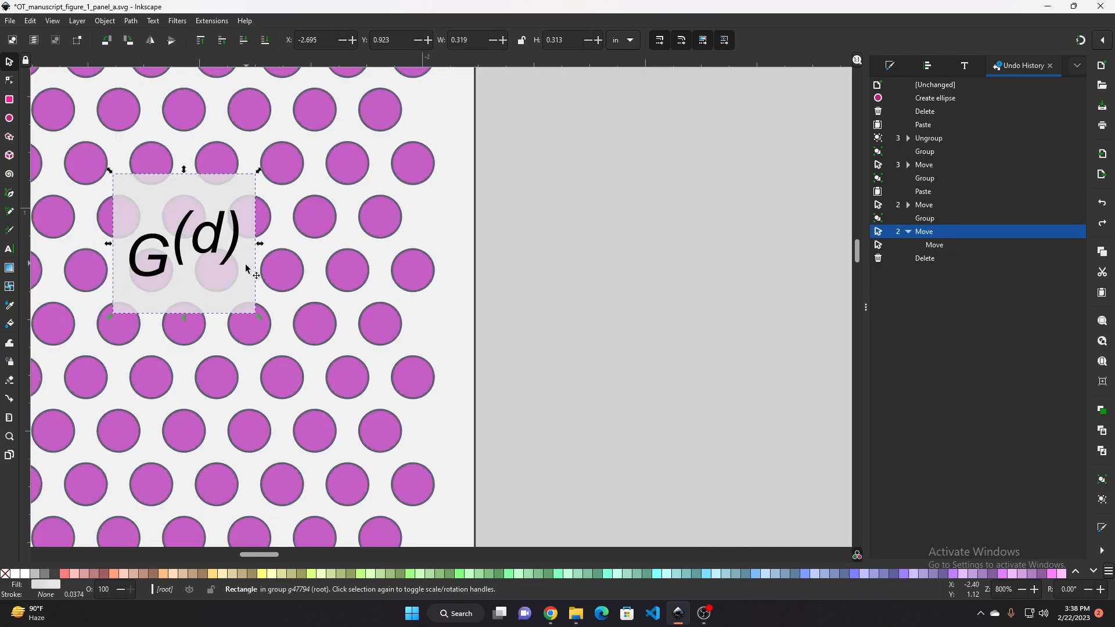
pyautogui.moveTo(247, 263); pyautogui.dragTo(590, 271)
pyautogui.scroll(-2, 584, 268)
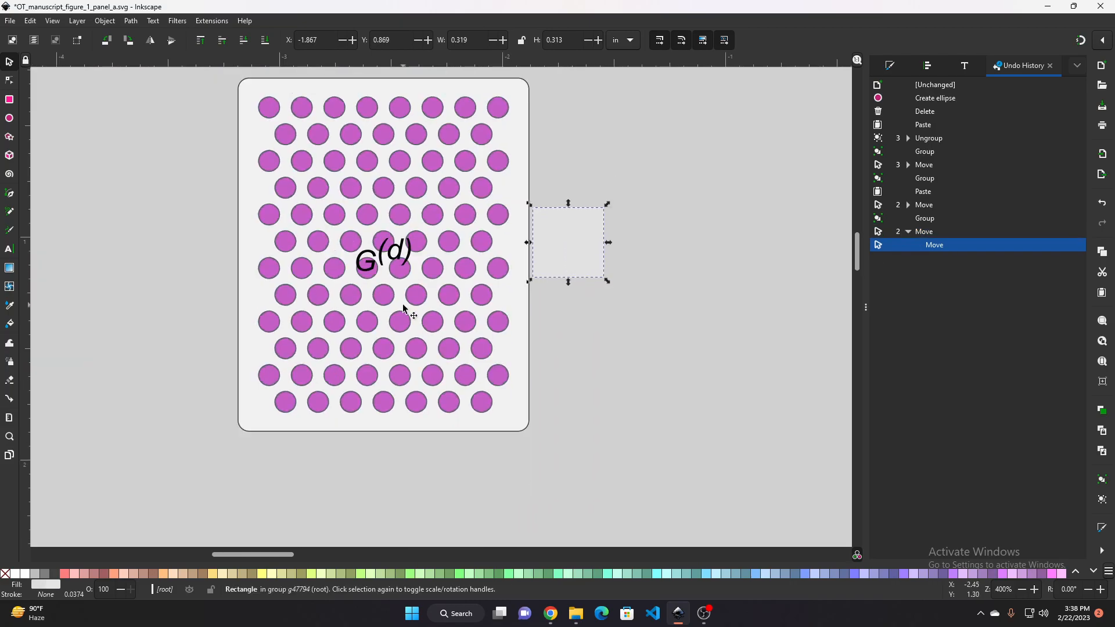
pyautogui.keyDown('ctrl'); pyautogui.click(389, 254); pyautogui.keyUp('ctrl')
pyautogui.moveTo(390, 254); pyautogui.dragTo(677, 279)
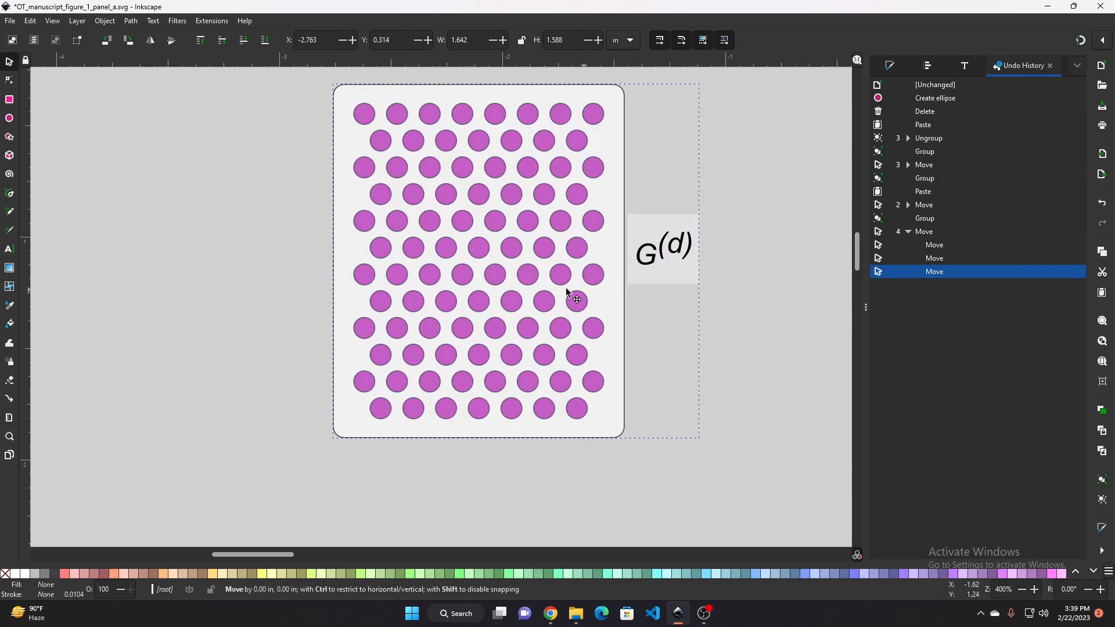
pyautogui.moveTo(568, 294); pyautogui.dragTo(454, 285)
pyautogui.hotkey('ctrl', 'z')
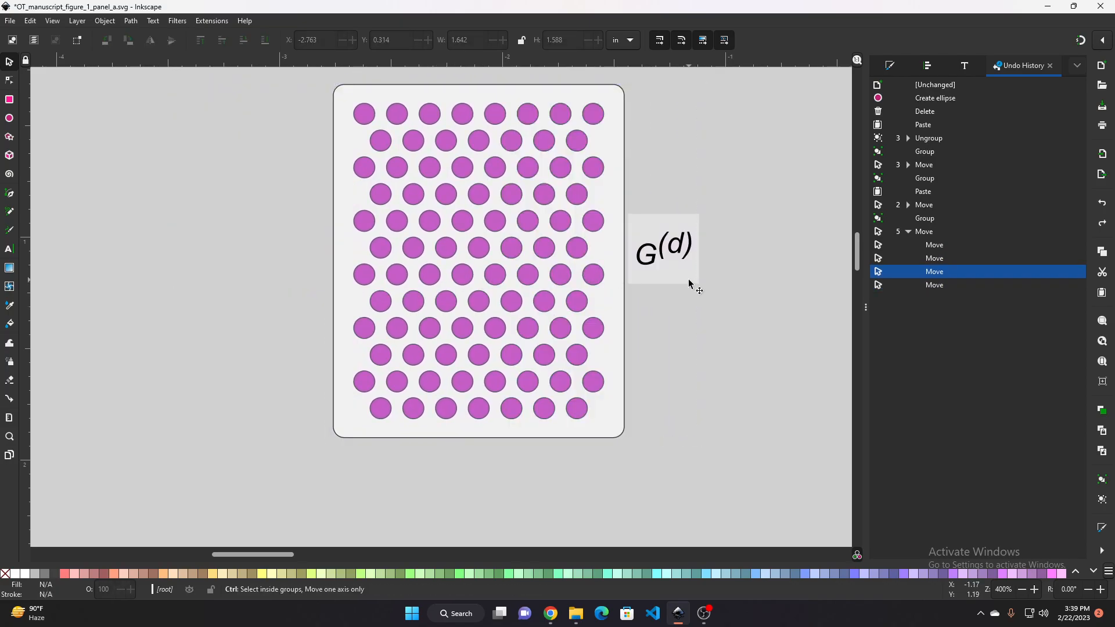
pyautogui.keyDown('ctrl'); pyautogui.click(674, 273); pyautogui.keyUp('ctrl')
pyautogui.moveTo(668, 272); pyautogui.dragTo(72, 301)
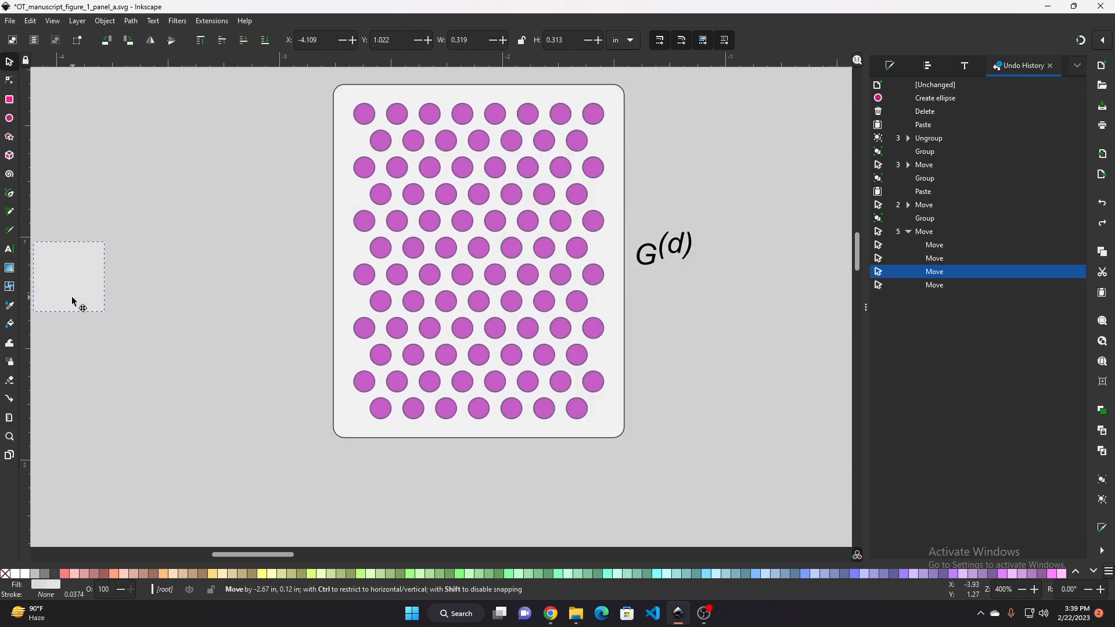
pyautogui.keyDown('ctrl'); pyautogui.click(667, 251); pyautogui.keyUp('ctrl')
pyautogui.moveTo(666, 250); pyautogui.dragTo(147, 282)
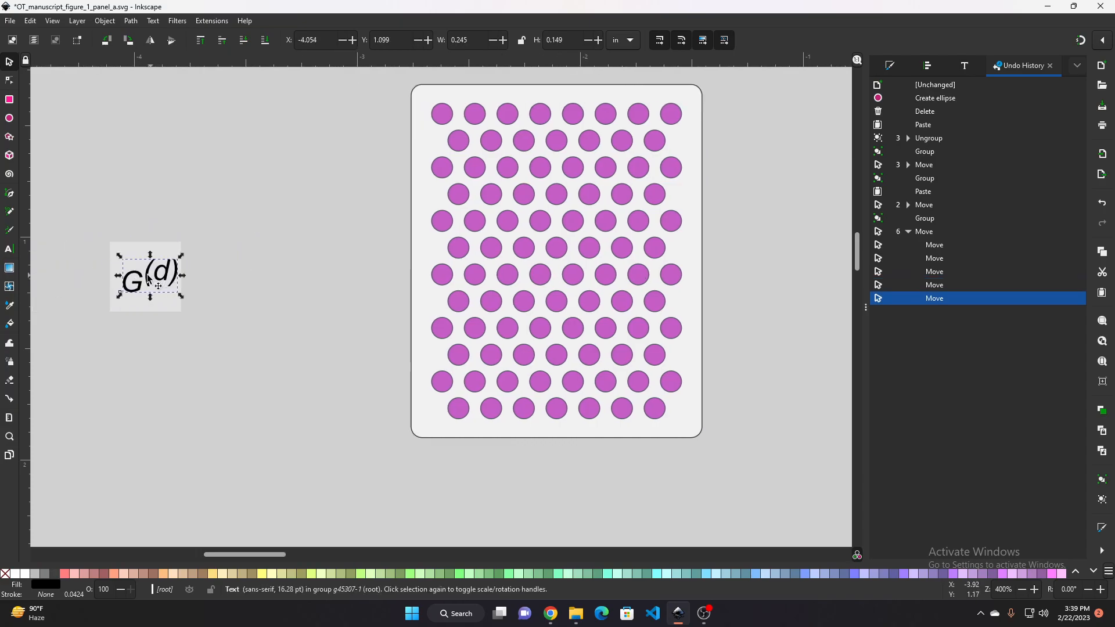
# Delete the detached G(d) label text and its background rectangle
pyautogui.click(182, 293)
pyautogui.moveTo(233, 396); pyautogui.dragTo(244, 351)
pyautogui.click(169, 267)
pyautogui.doubleClick(158, 276)
pyautogui.click(197, 268)
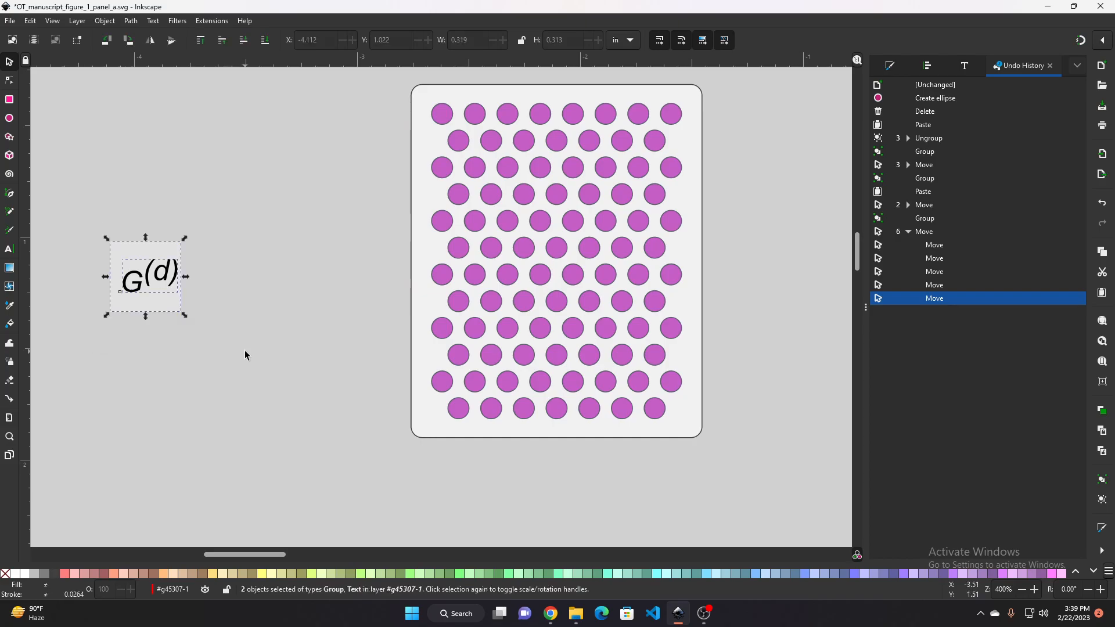
pyautogui.click(241, 287)
pyautogui.moveTo(95, 233); pyautogui.dragTo(214, 330)
pyautogui.press('Delete')
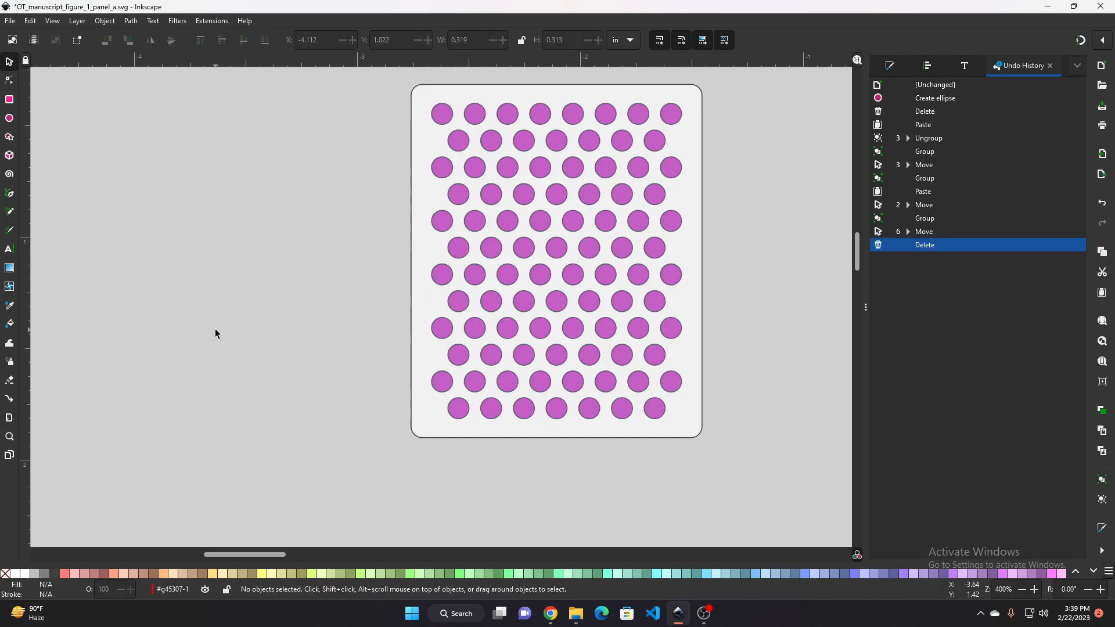
# Select all objects of the Diseased panel copy and group them together
pyautogui.scroll(-2, 218, 327)
pyautogui.hscroll(2, 249, 332)
pyautogui.scroll(1, 238, 308)
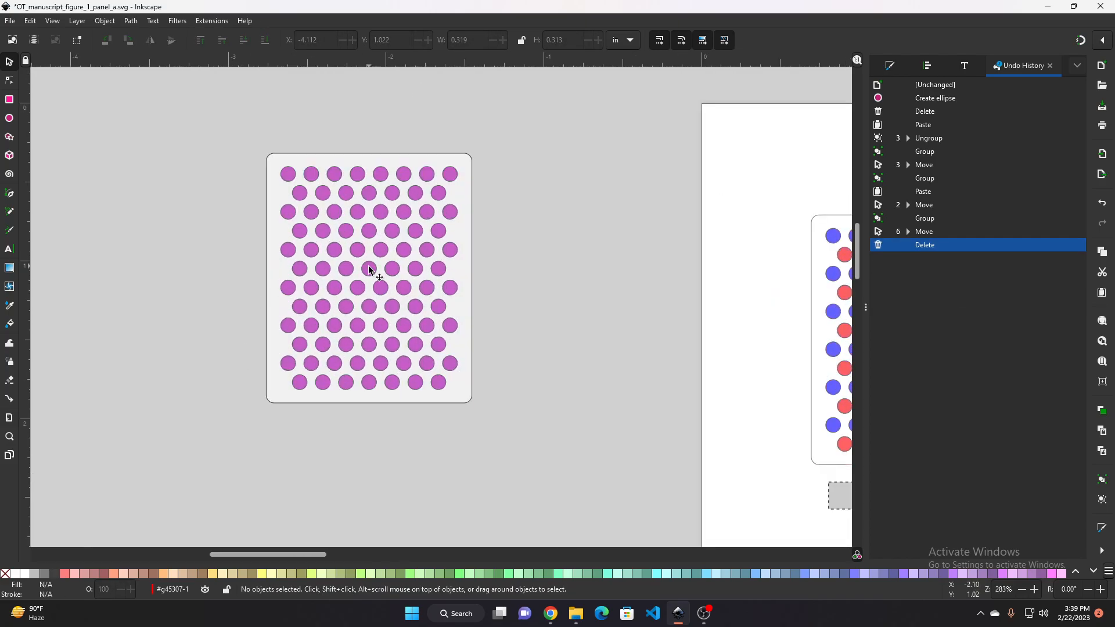
pyautogui.click(296, 198)
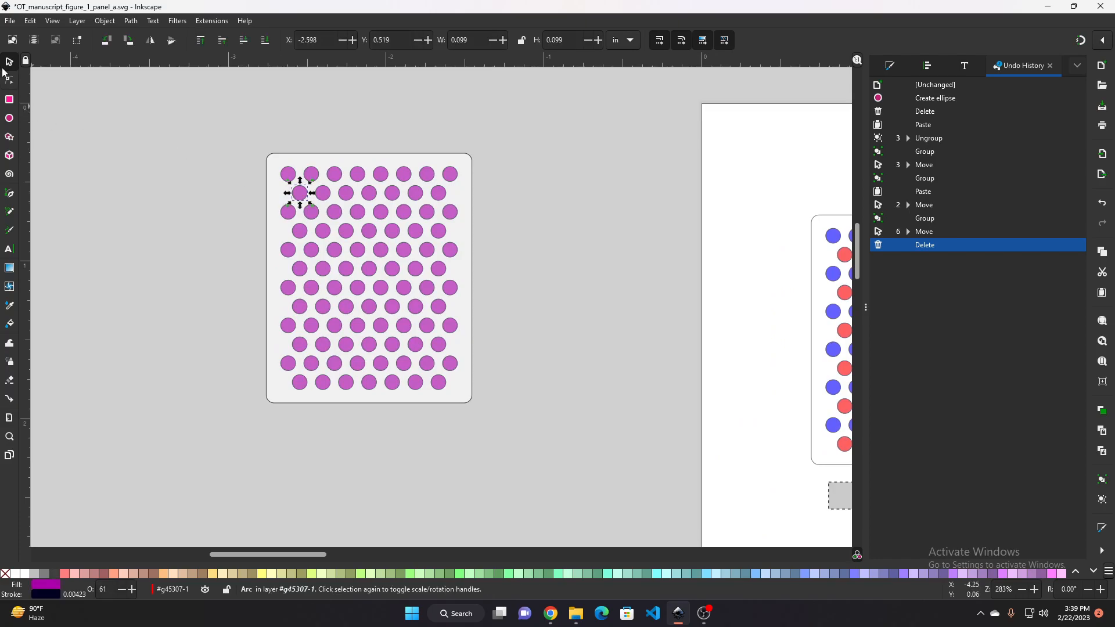
pyautogui.click(275, 158)
pyautogui.moveTo(471, 247); pyautogui.dragTo(454, 278)
pyautogui.hotkey('ctrl', 'z')
pyautogui.click(300, 231)
pyautogui.click(244, 203)
pyautogui.hotkey('ctrl', 'a')
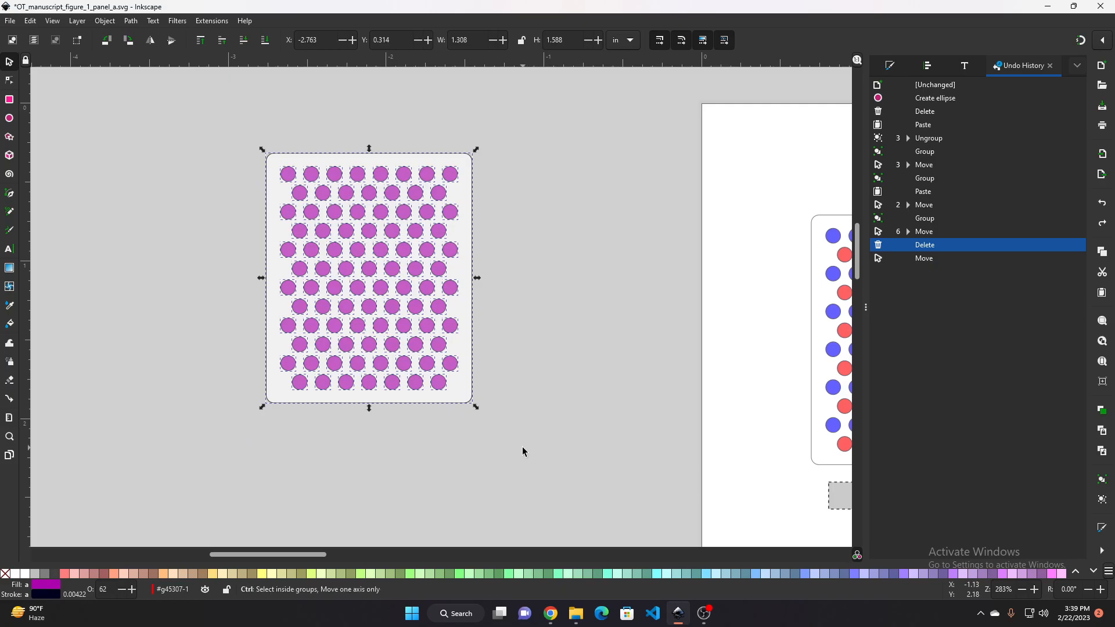
pyautogui.hotkey('ctrl', 'g')
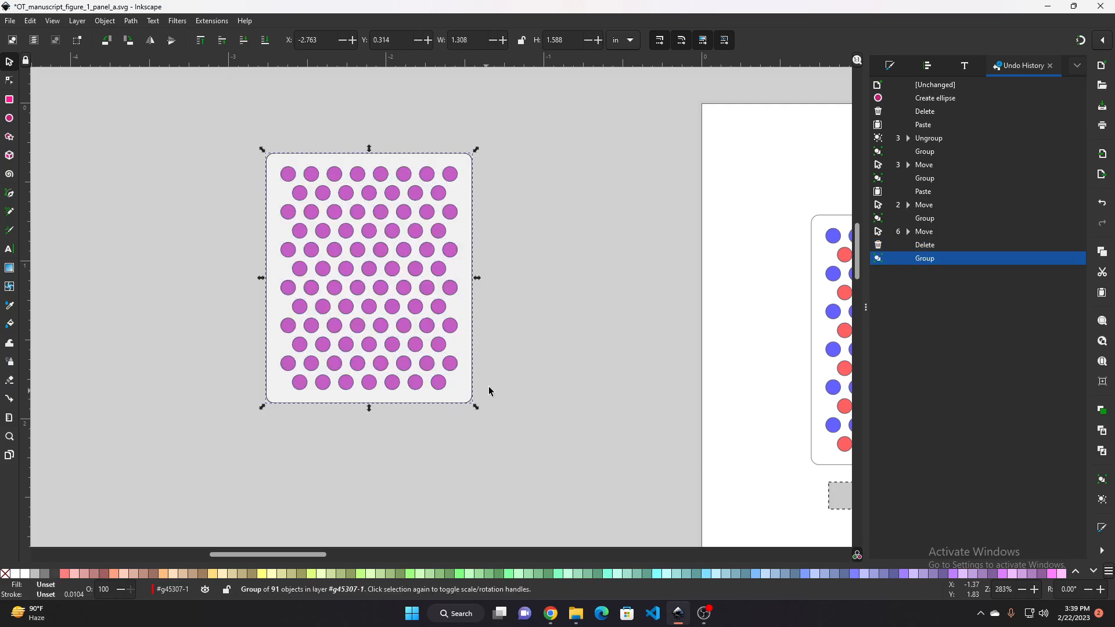
# Skew the grouped panel copy vertically into a parallelogram and narrow its width to about 1.07 in
pyautogui.press('ctrl')
pyautogui.moveTo(499, 329); pyautogui.dragTo(524, 326)
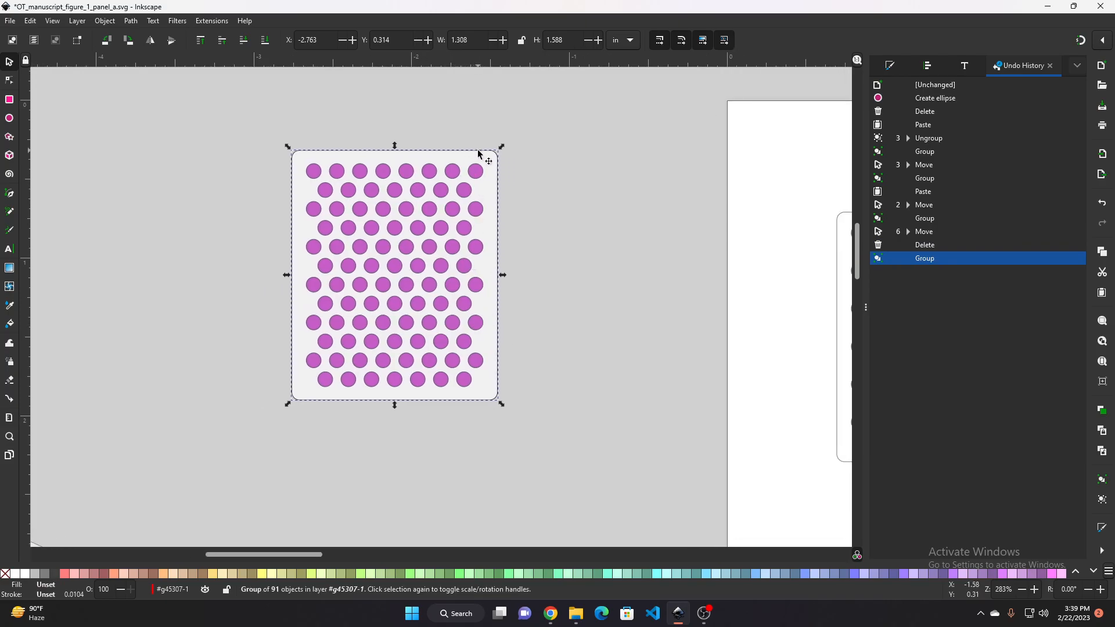
pyautogui.click(478, 152)
pyautogui.moveTo(503, 275); pyautogui.dragTo(503, 319)
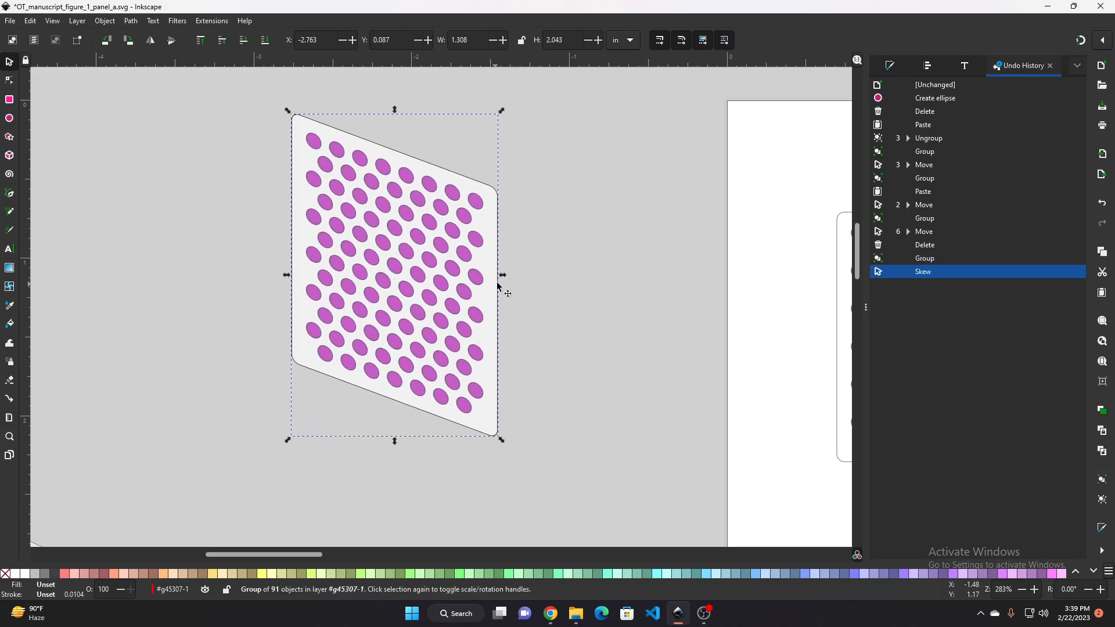
pyautogui.click(500, 286)
pyautogui.moveTo(503, 274); pyautogui.dragTo(466, 274)
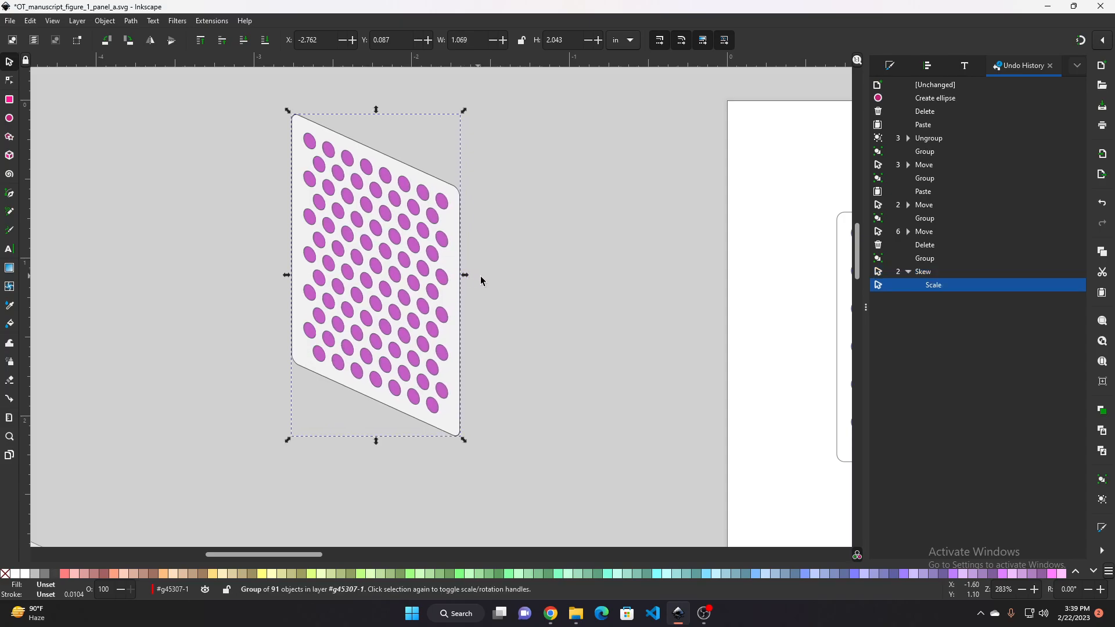
# Draw a slanted straight line segment, about 0.27 in wide, beside the skewed panel's upper right corner
pyautogui.scroll(-2, 481, 279)
pyautogui.moveTo(558, 380); pyautogui.dragTo(330, 279)
pyautogui.scroll(-3, 330, 279)
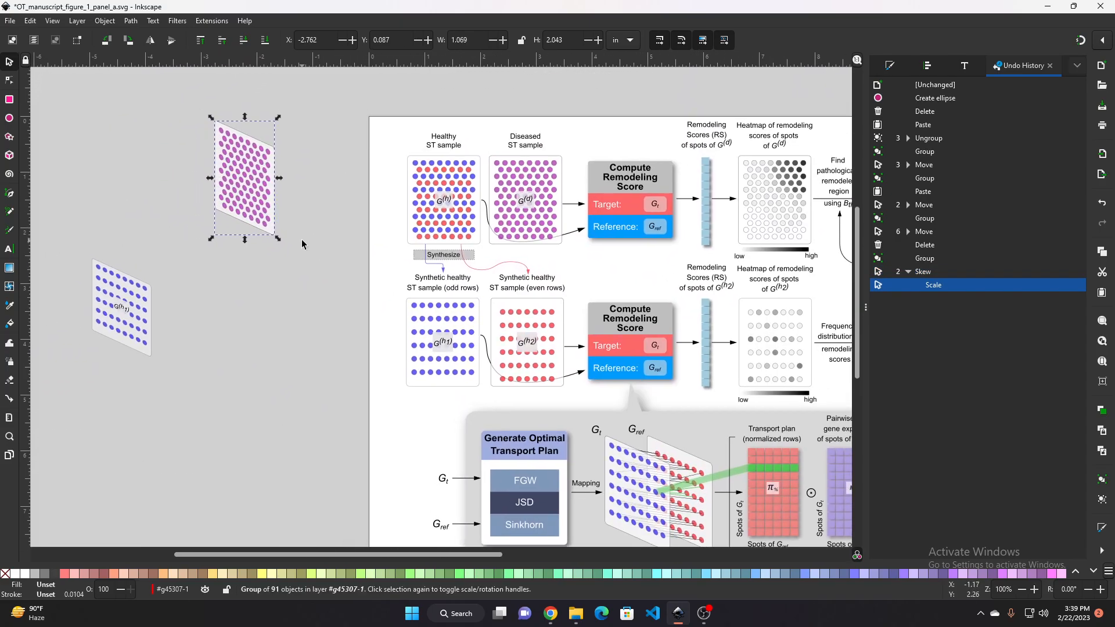
pyautogui.scroll(1, 346, 303)
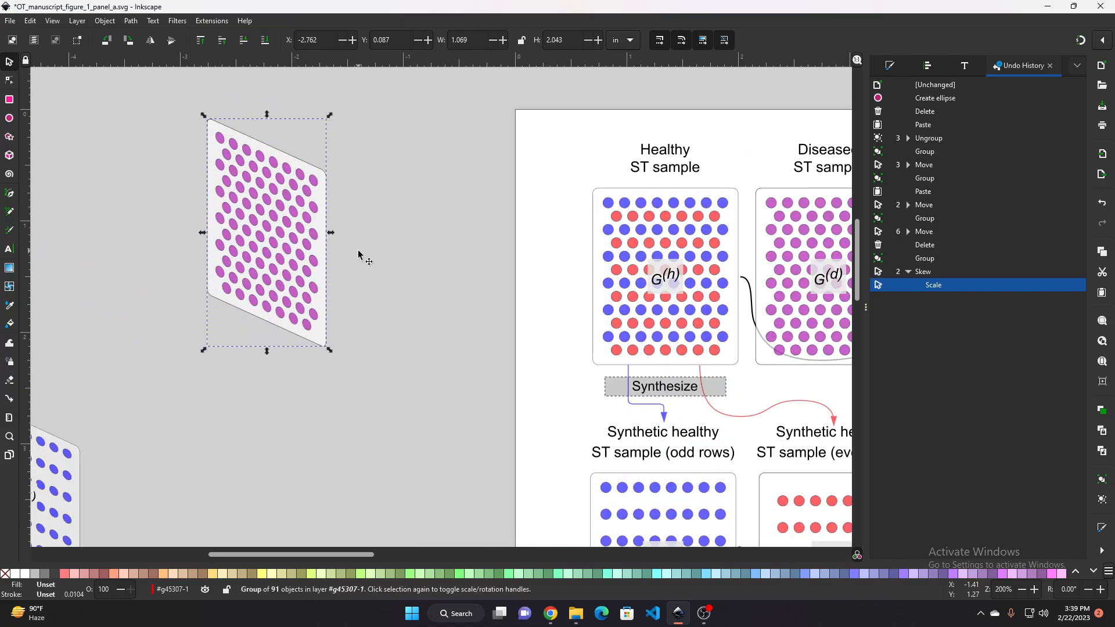
pyautogui.scroll(1, 454, 287)
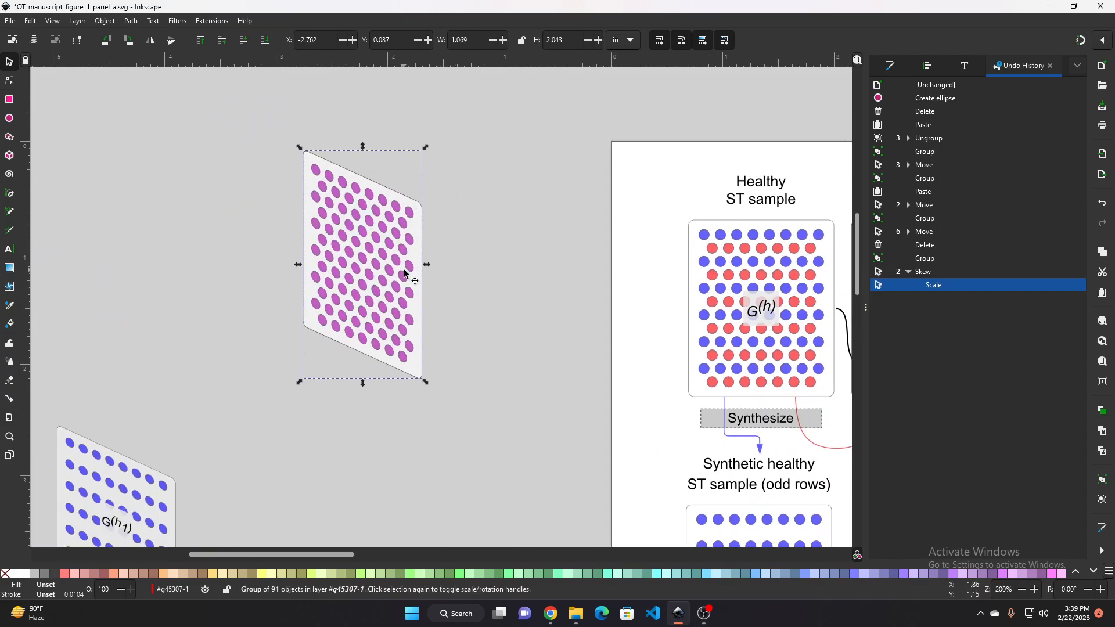
pyautogui.scroll(3, 405, 243)
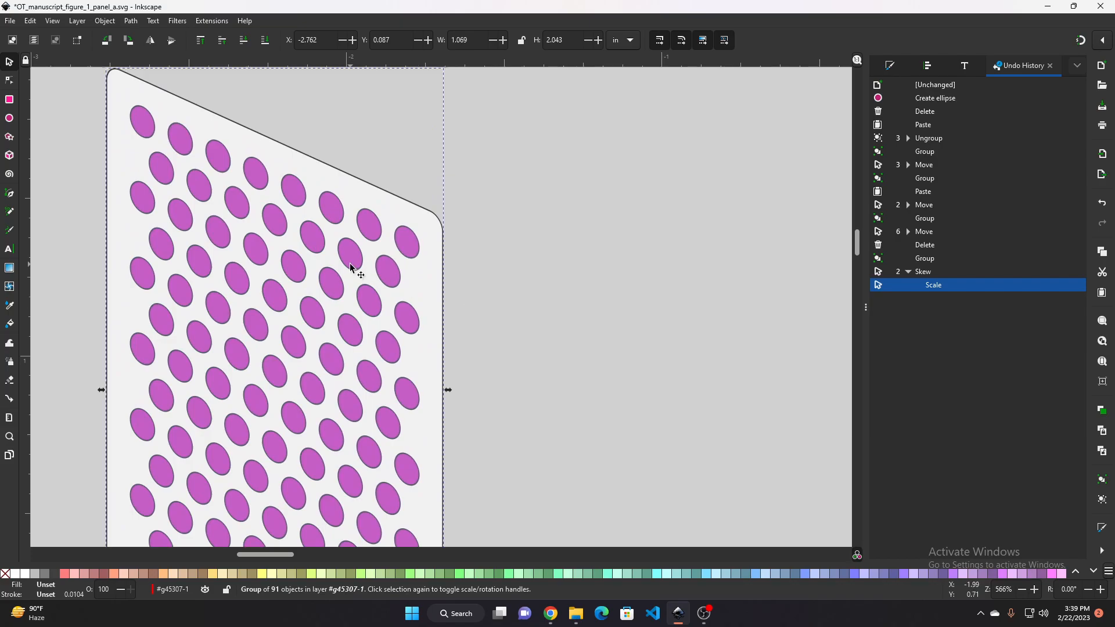
pyautogui.scroll(1, 389, 261)
pyautogui.scroll(1, 394, 262)
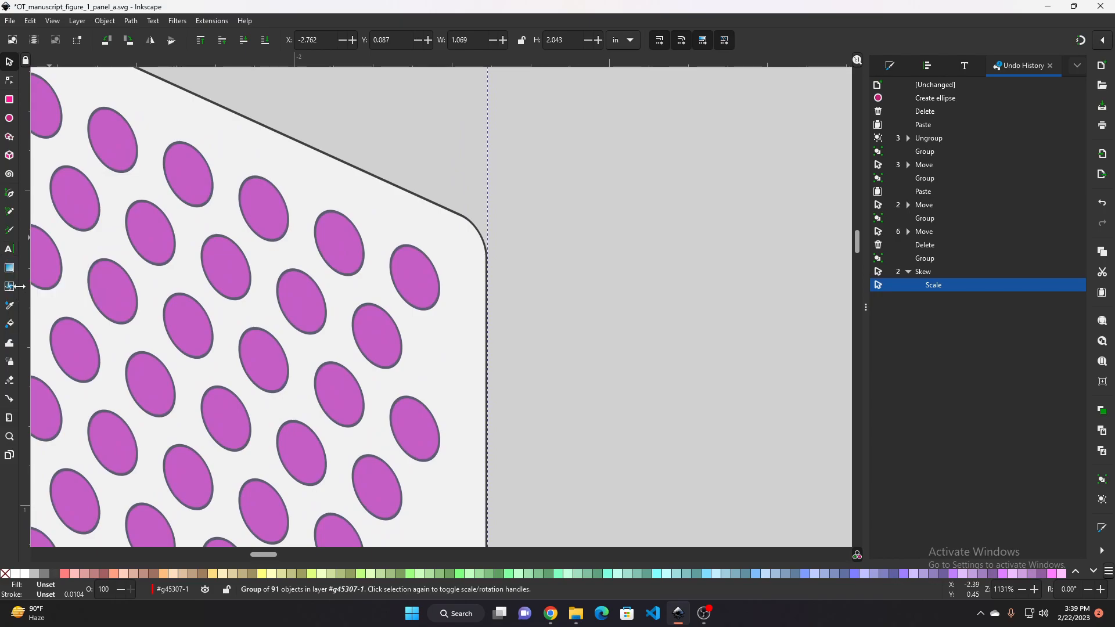
pyautogui.click(9, 195)
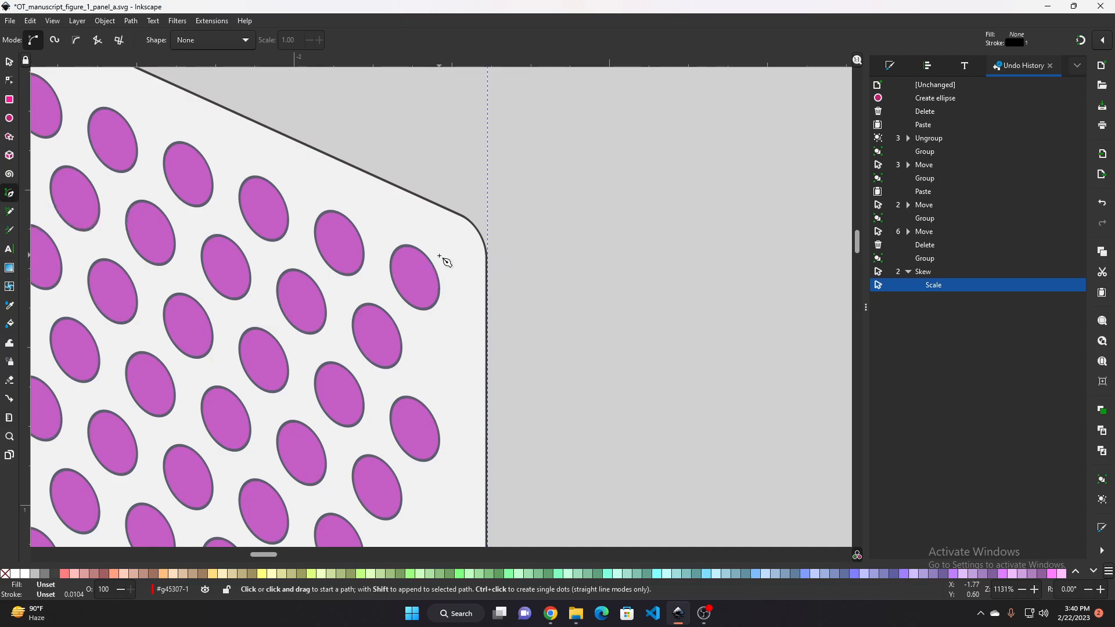
pyautogui.click(515, 251)
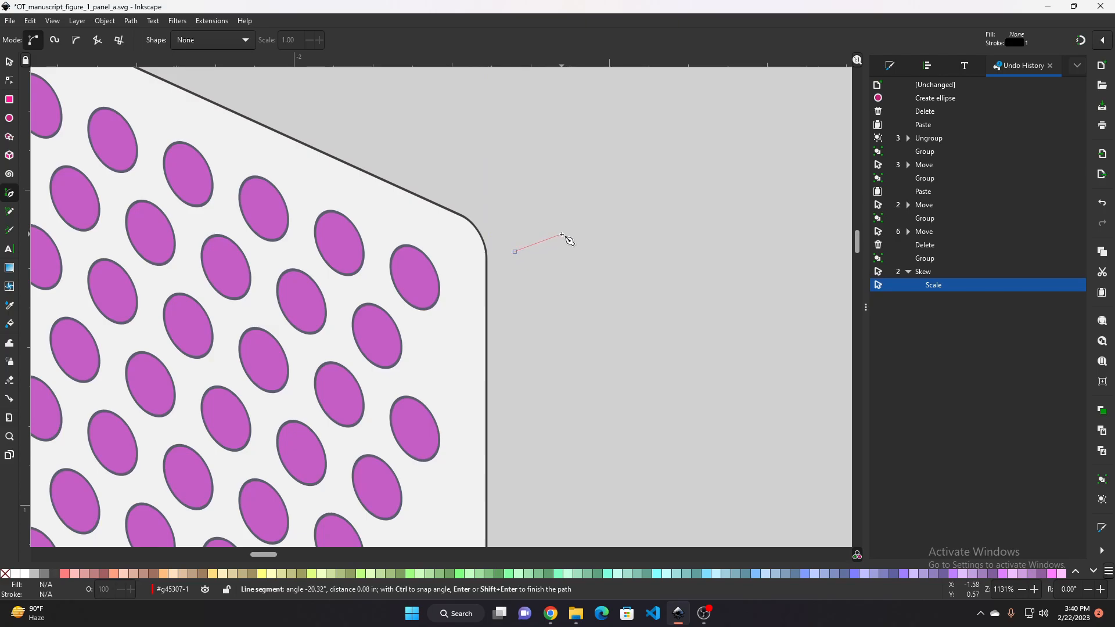
pyautogui.doubleClick(682, 209)
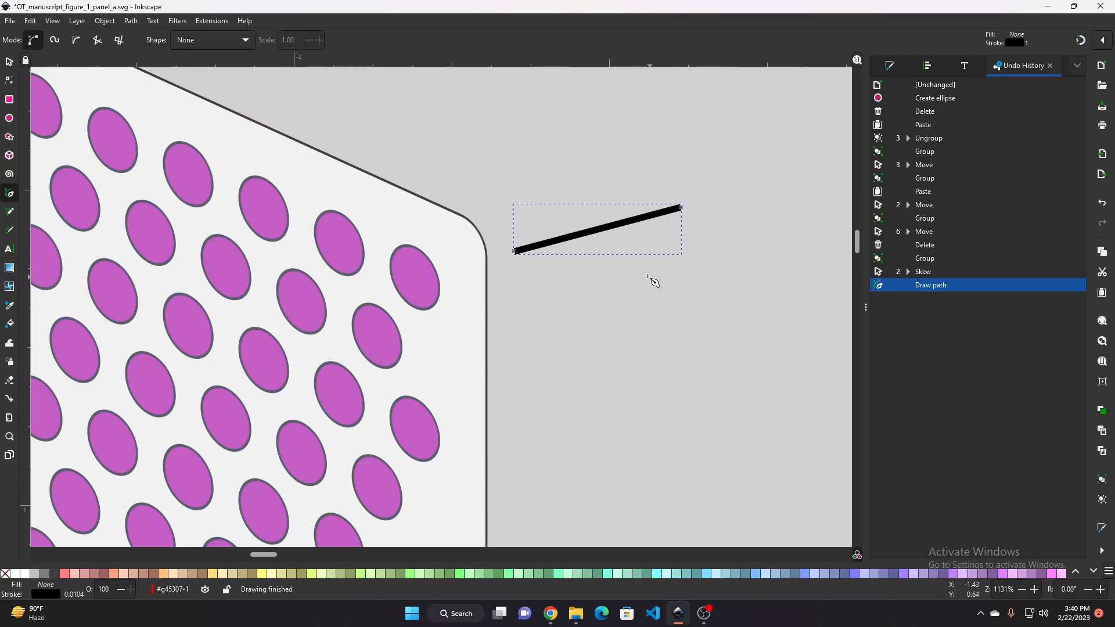
# Set the line's stroke width to 0.005 in
pyautogui.scroll(2, 654, 282)
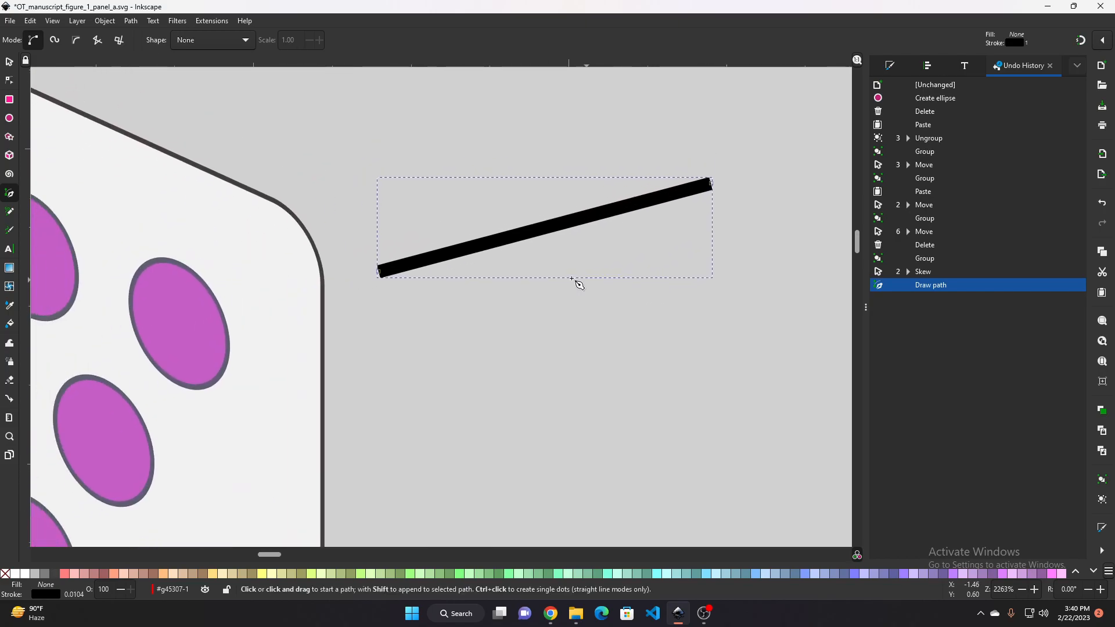
pyautogui.scroll(-1, 577, 281)
pyautogui.scroll(-2, 488, 261)
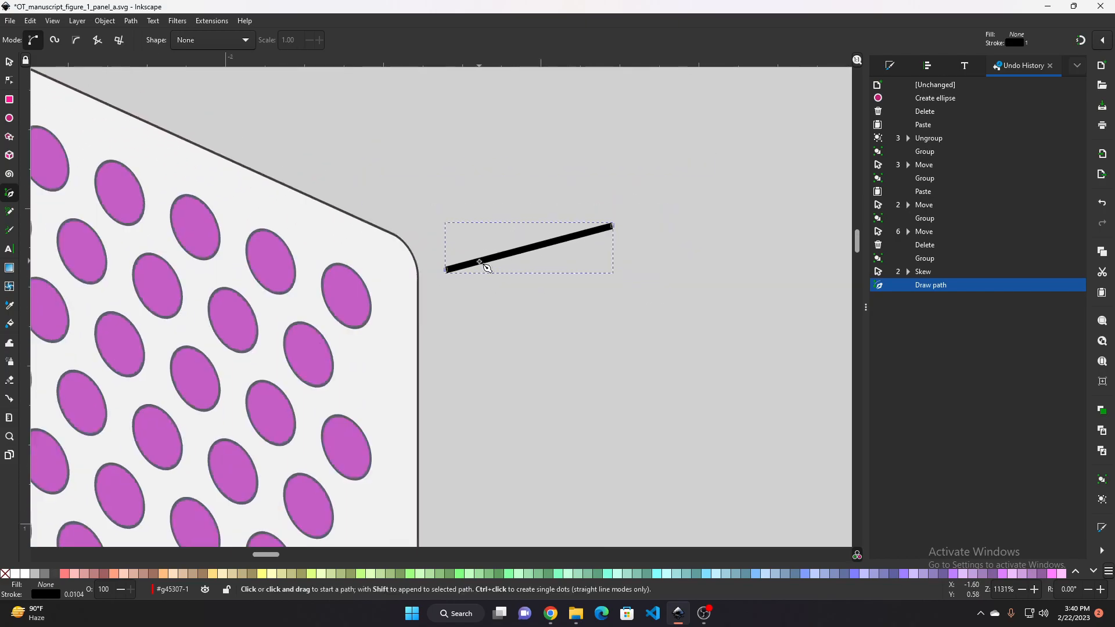
pyautogui.scroll(3, 520, 262)
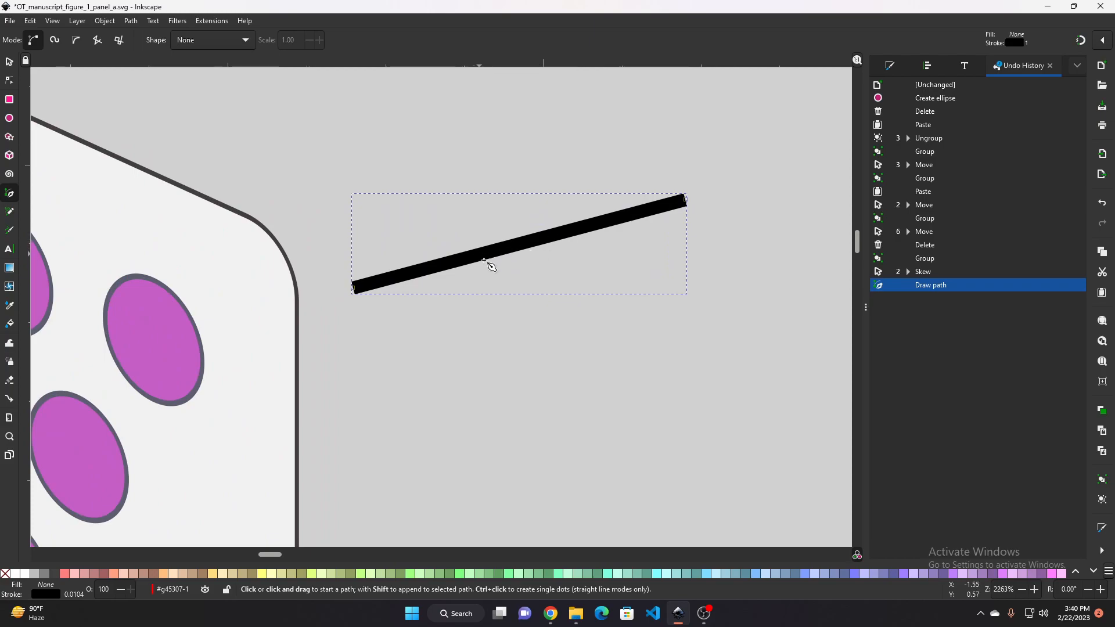
pyautogui.click(890, 65)
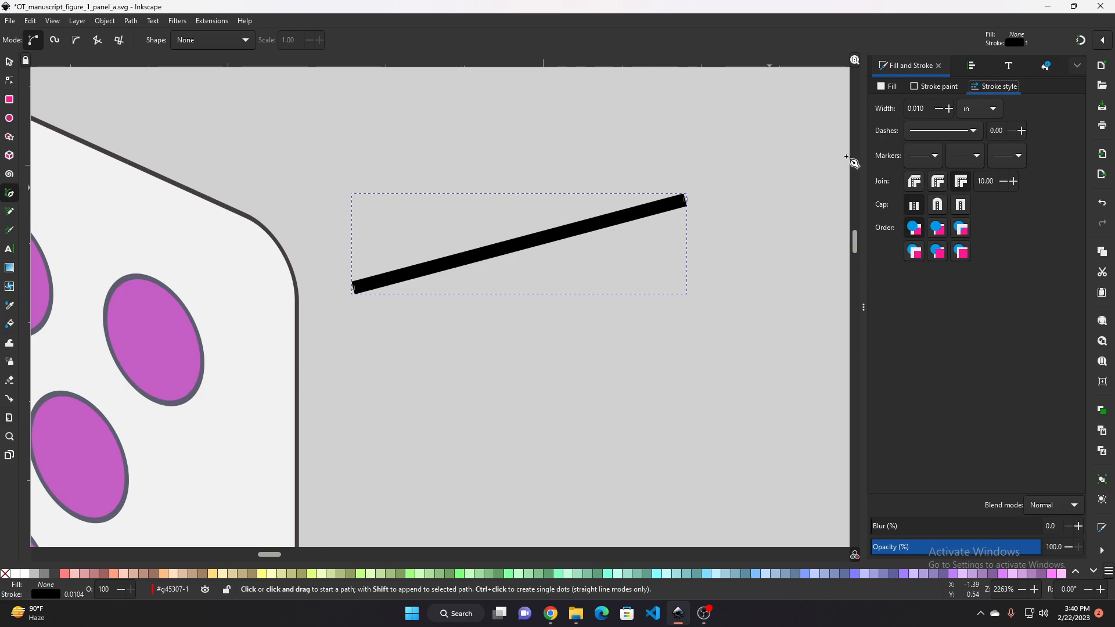
pyautogui.click(9, 63)
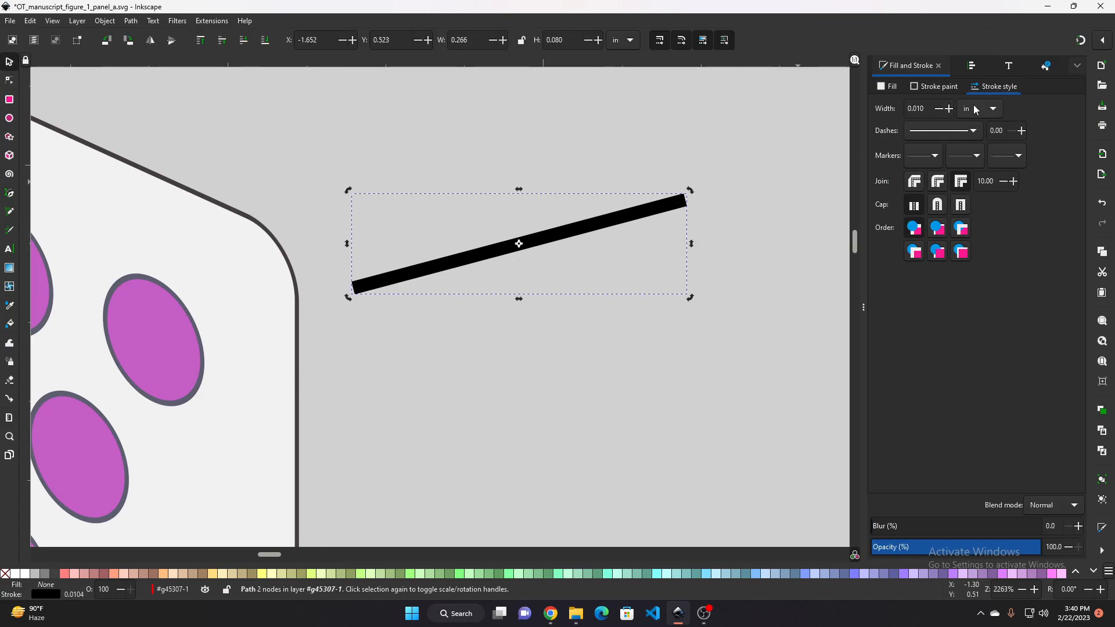
pyautogui.click(969, 65)
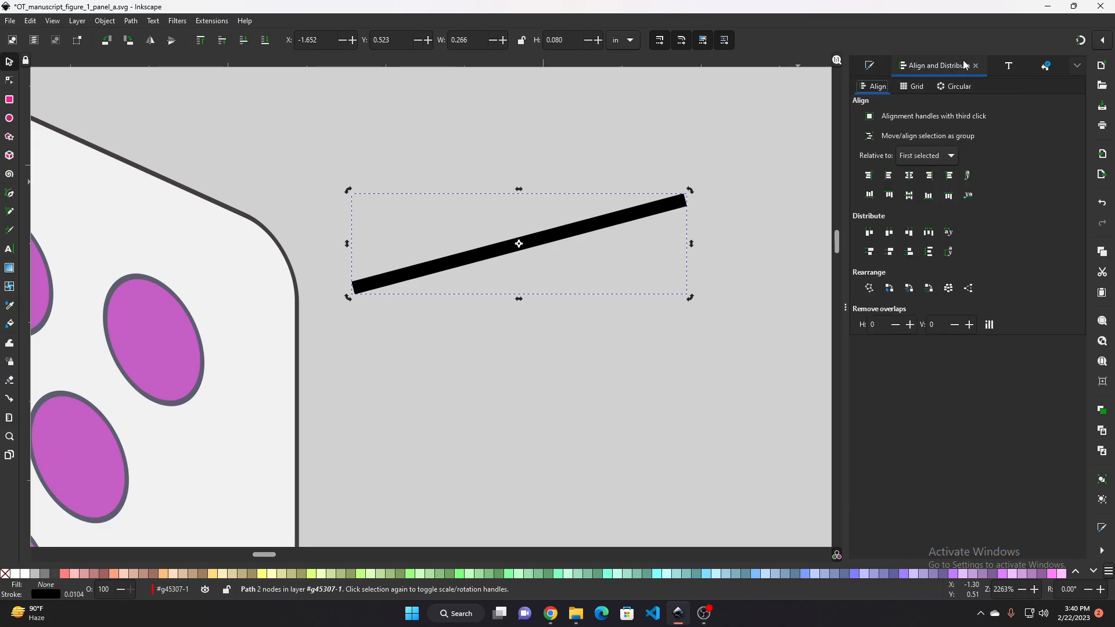
pyautogui.click(870, 65)
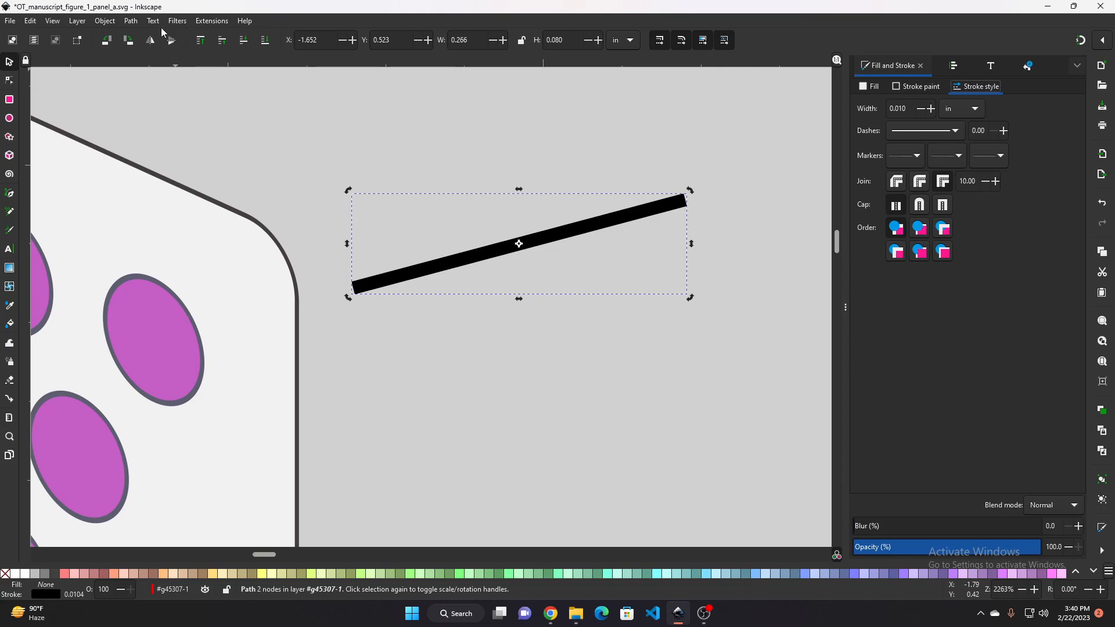
pyautogui.click(111, 22)
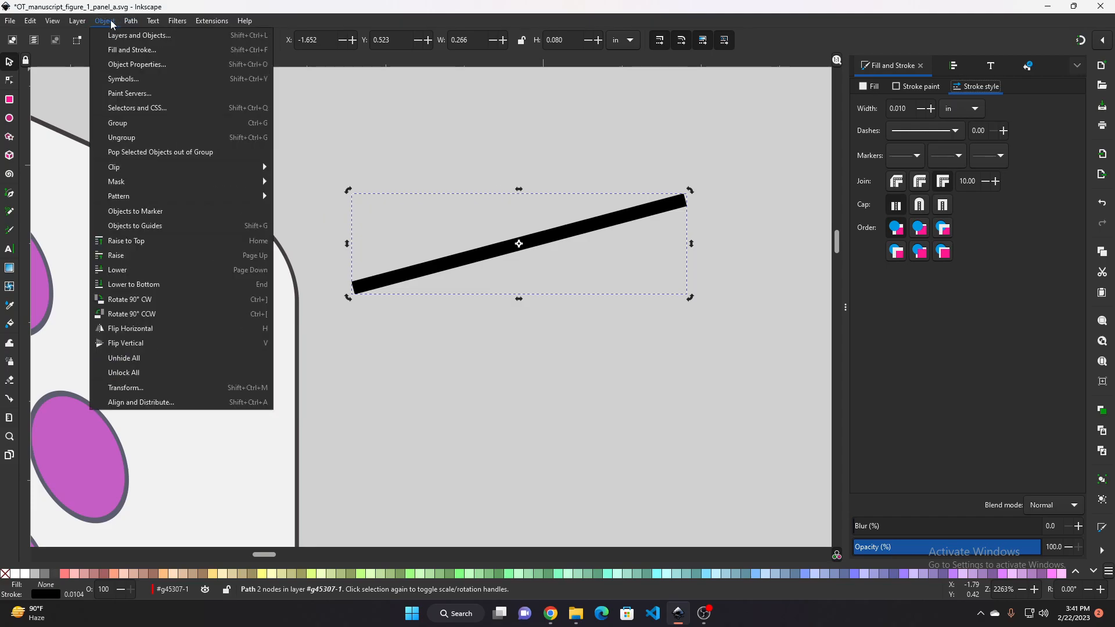
pyautogui.click(132, 49)
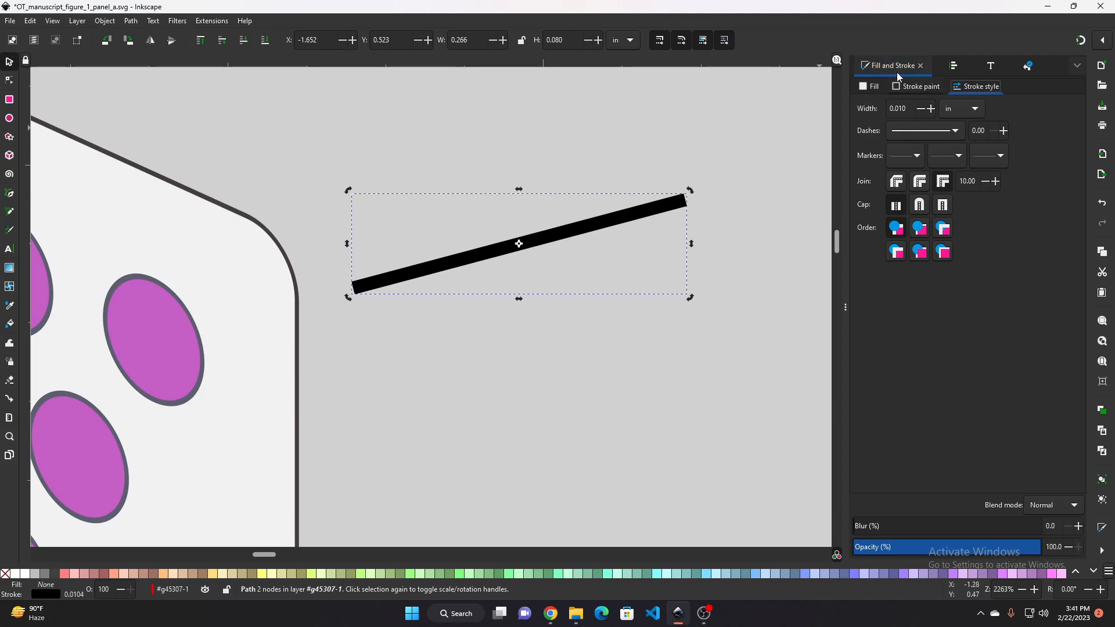
pyautogui.click(874, 87)
pyautogui.click(907, 87)
pyautogui.click(962, 87)
pyautogui.click(874, 87)
pyautogui.click(918, 86)
pyautogui.click(977, 87)
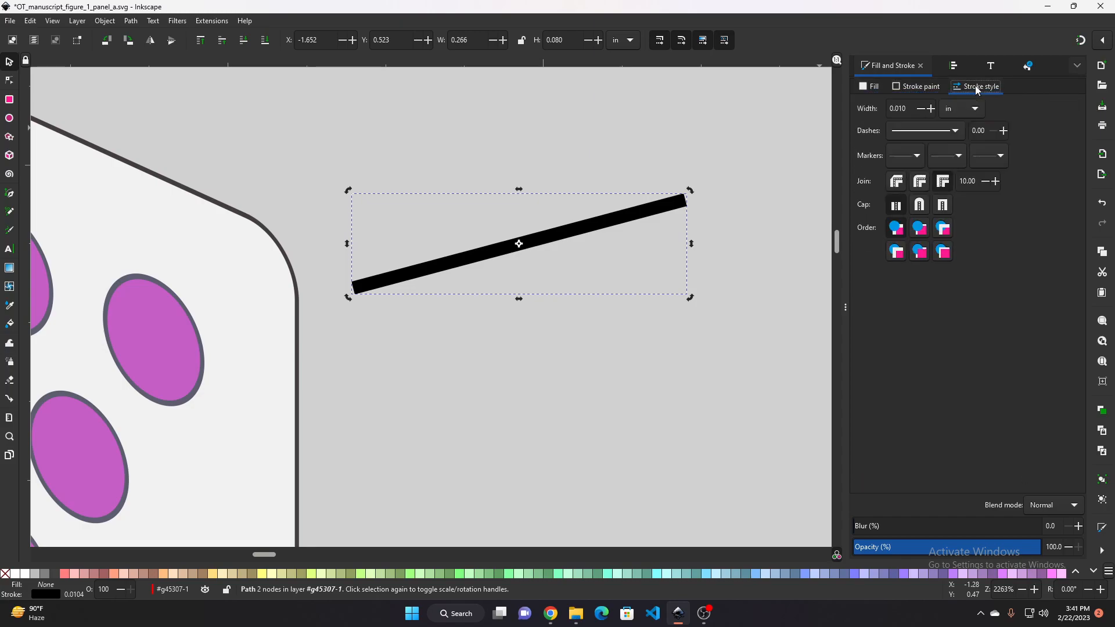
pyautogui.click(902, 109)
pyautogui.press('BackSpace')
pyautogui.write('5')
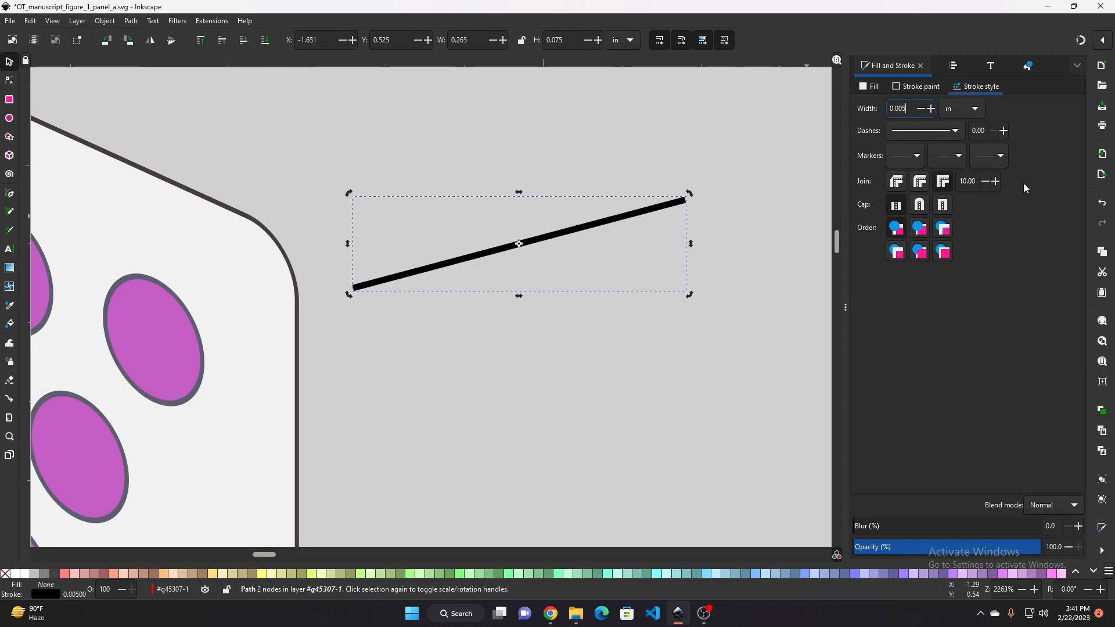
# Switch the line's stroke width unit to px
pyautogui.moveTo(424, 382); pyautogui.dragTo(513, 385)
pyautogui.click(900, 106)
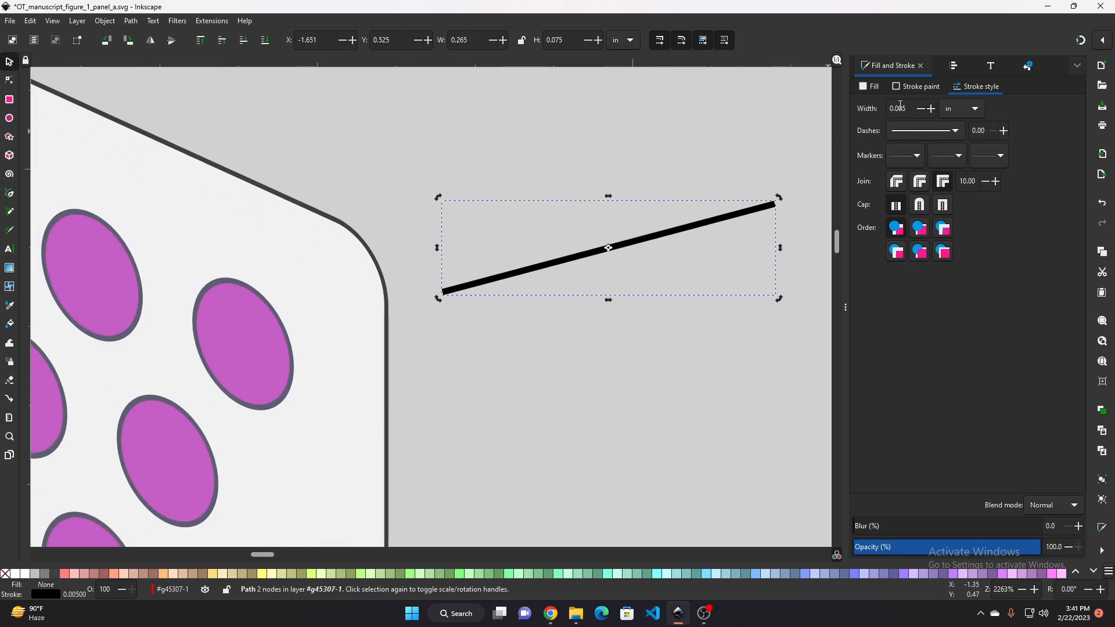
pyautogui.click(962, 109)
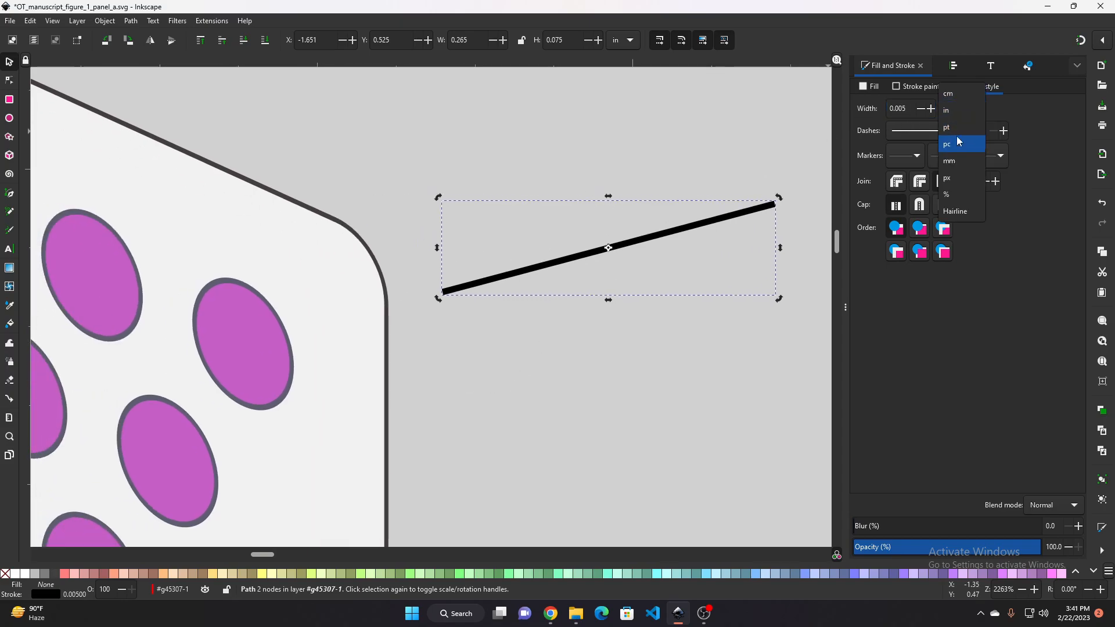
pyautogui.click(959, 176)
# Set the line's stroke width to 0.500 px
pyautogui.click(921, 110)
pyautogui.click(920, 110)
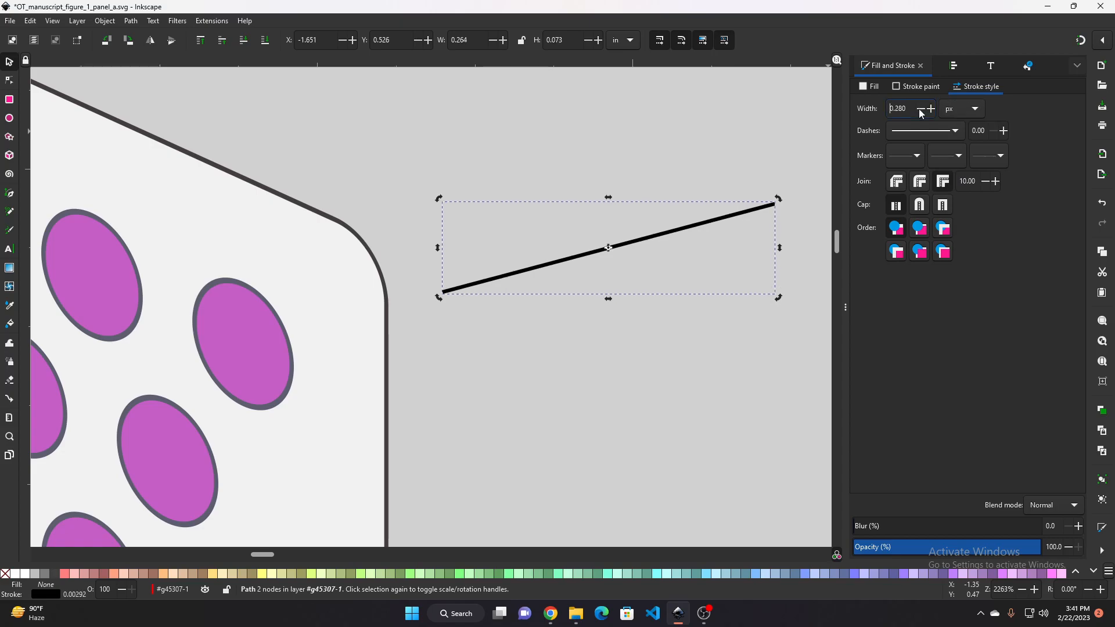
pyautogui.click(919, 109)
pyautogui.click(919, 109)
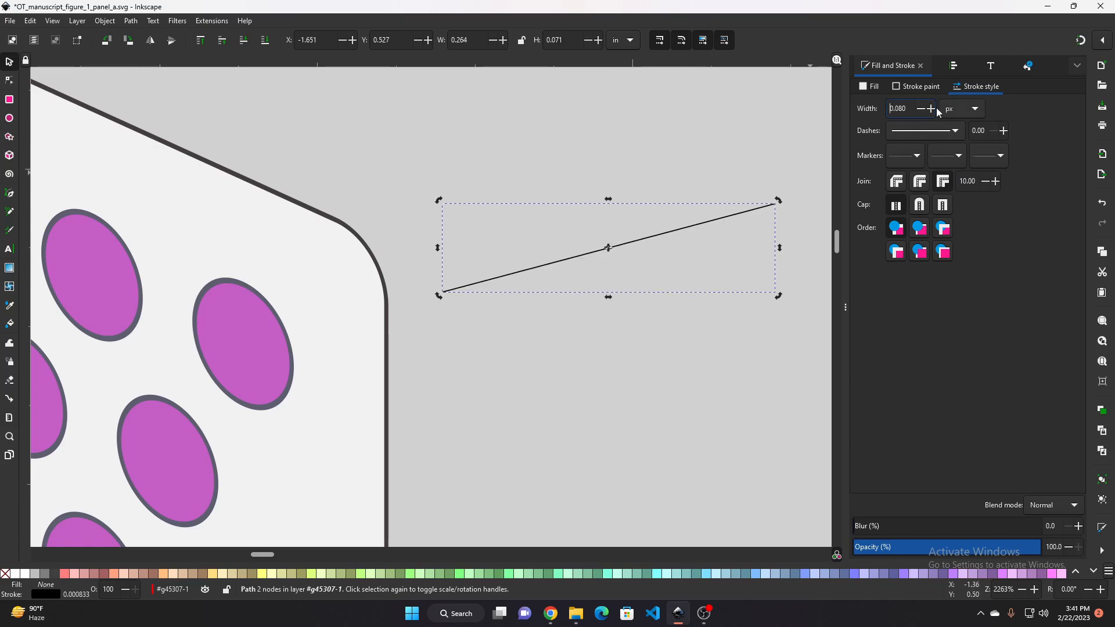
pyautogui.click(932, 110)
pyautogui.click(931, 109)
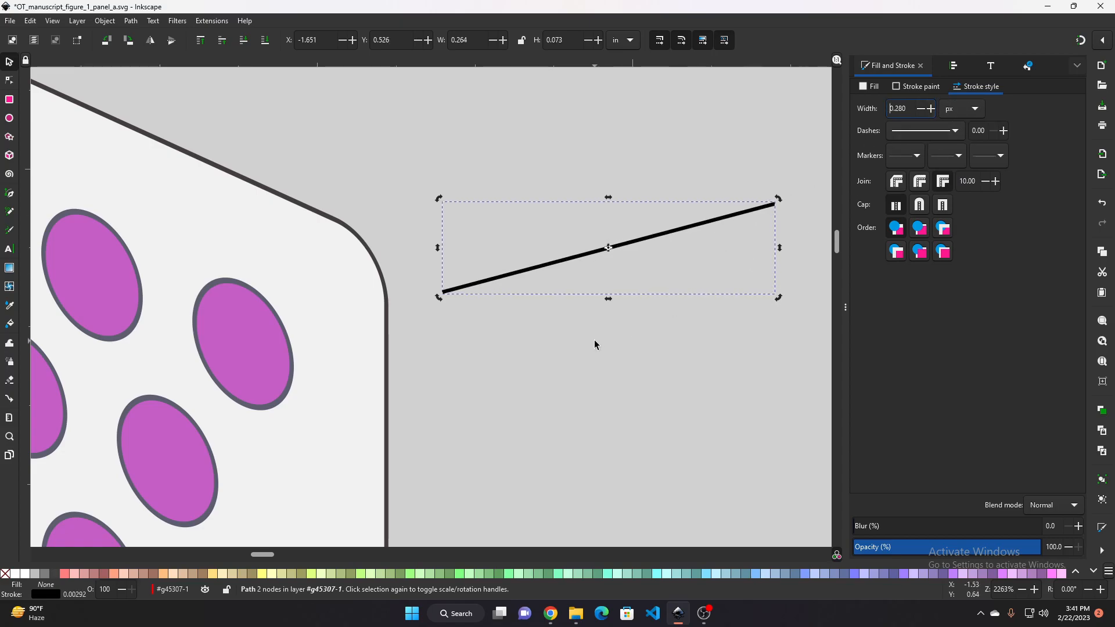
pyautogui.scroll(-4, 595, 339)
pyautogui.scroll(5, 600, 353)
pyautogui.scroll(-1, 589, 336)
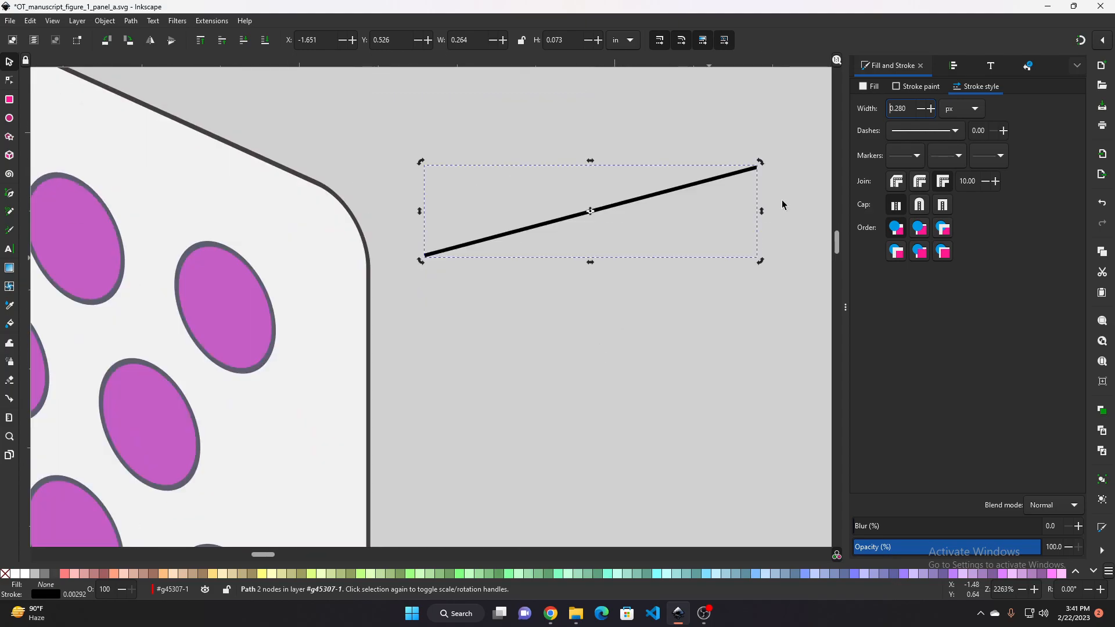
pyautogui.click(932, 110)
pyautogui.click(931, 109)
pyautogui.click(931, 109)
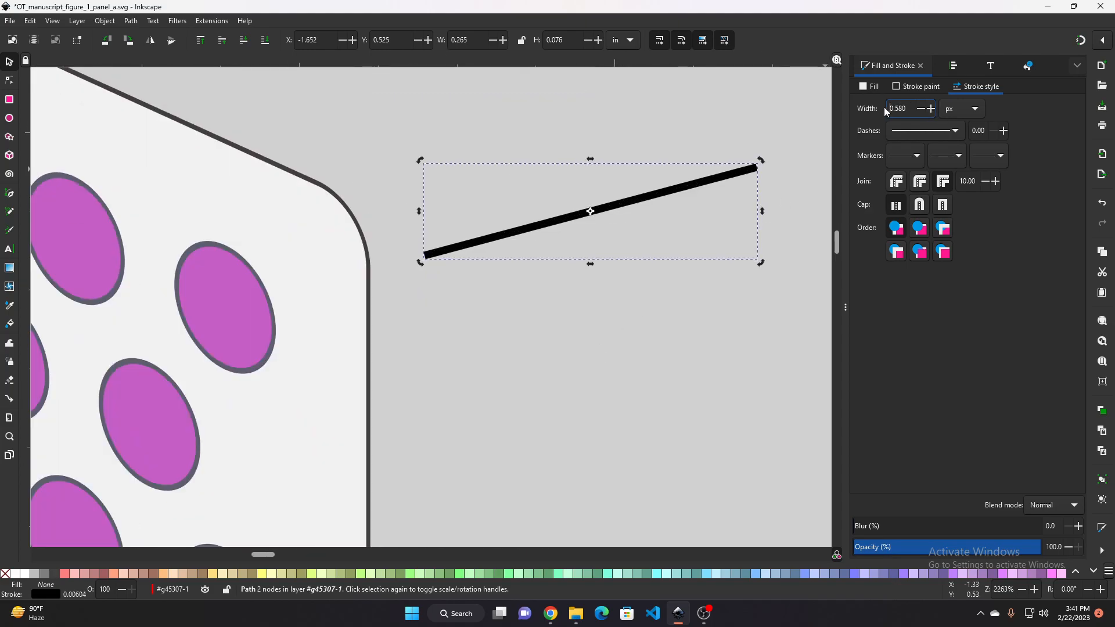
pyautogui.click(922, 110)
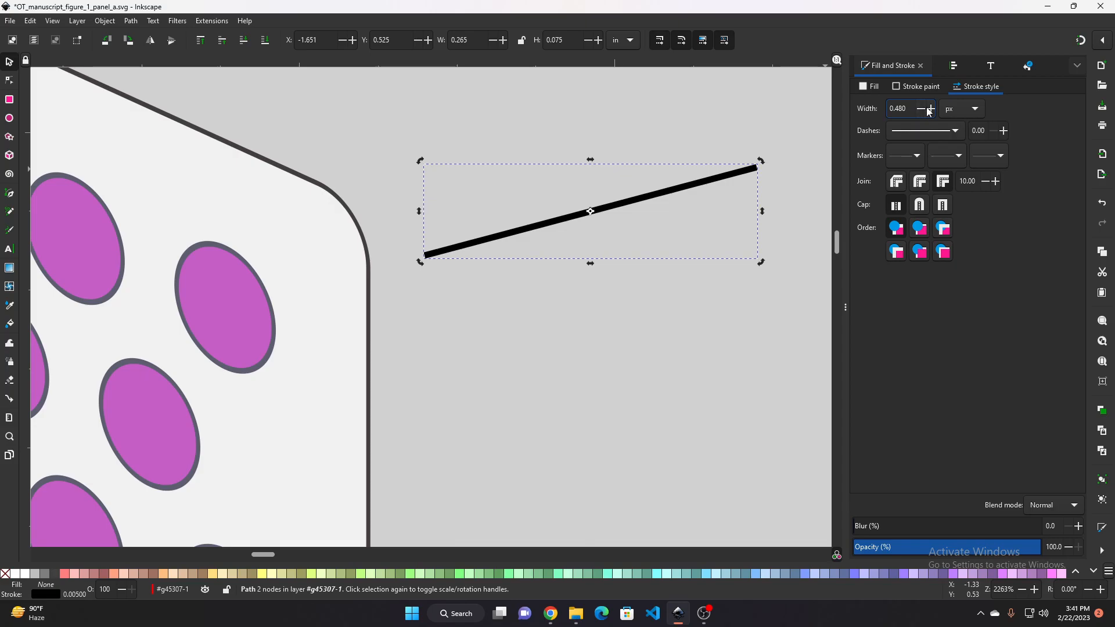
pyautogui.moveTo(907, 108); pyautogui.dragTo(896, 107)
pyautogui.write('500')
pyautogui.press('Return')
pyautogui.scroll(-1, 580, 339)
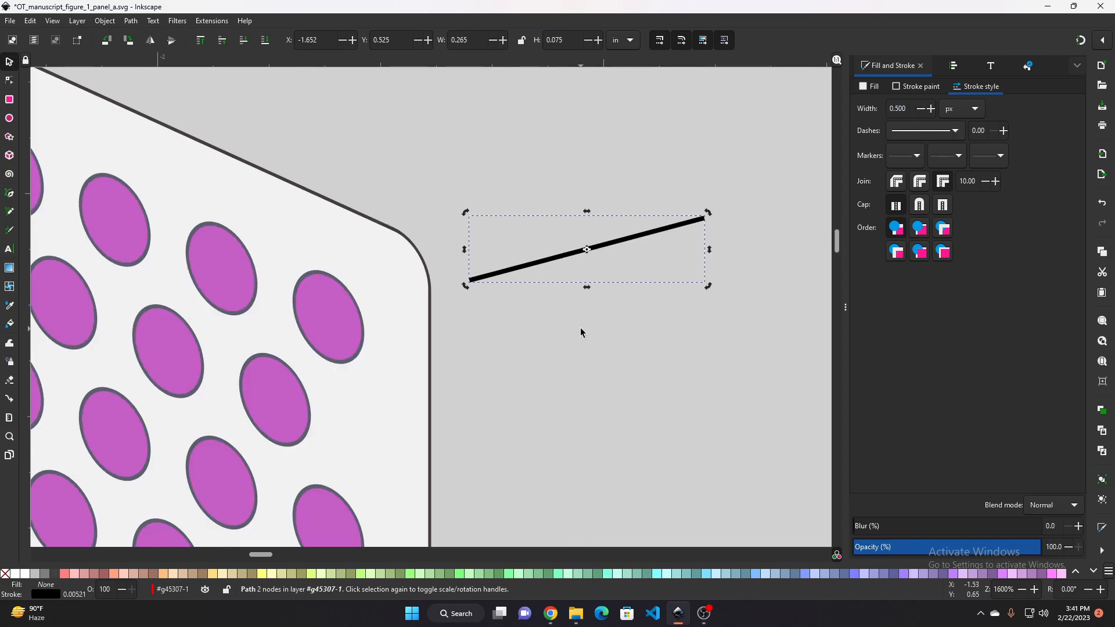
# Move the short connecting line slightly to the right beside the skewed panel's corner
pyautogui.moveTo(581, 329); pyautogui.dragTo(550, 337)
pyautogui.click(449, 176)
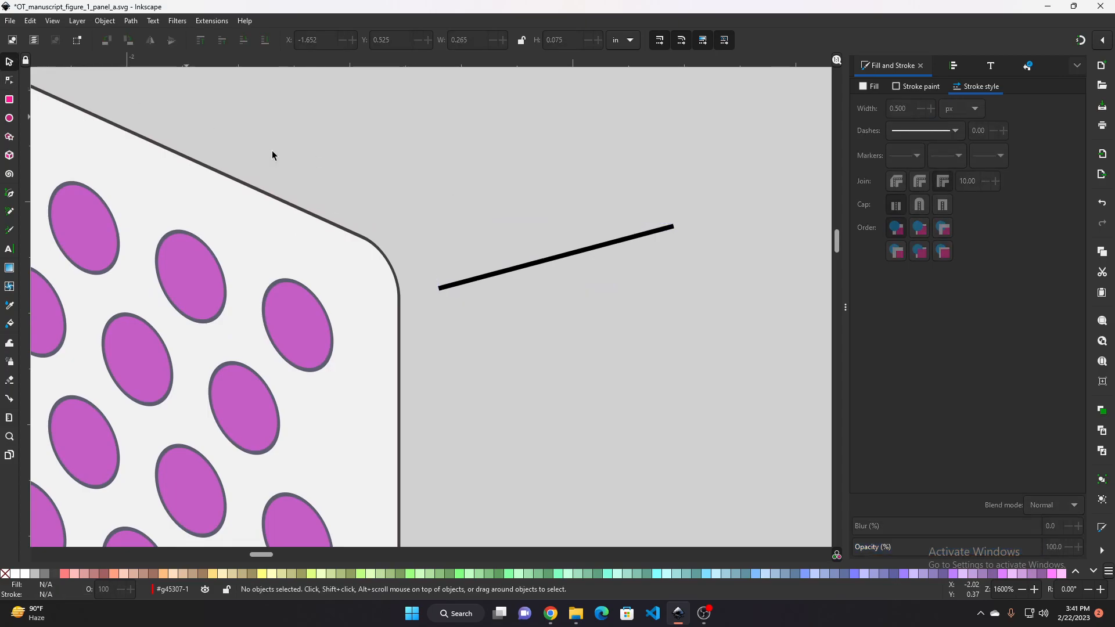
pyautogui.click(529, 260)
pyautogui.moveTo(529, 261); pyautogui.dragTo(567, 270)
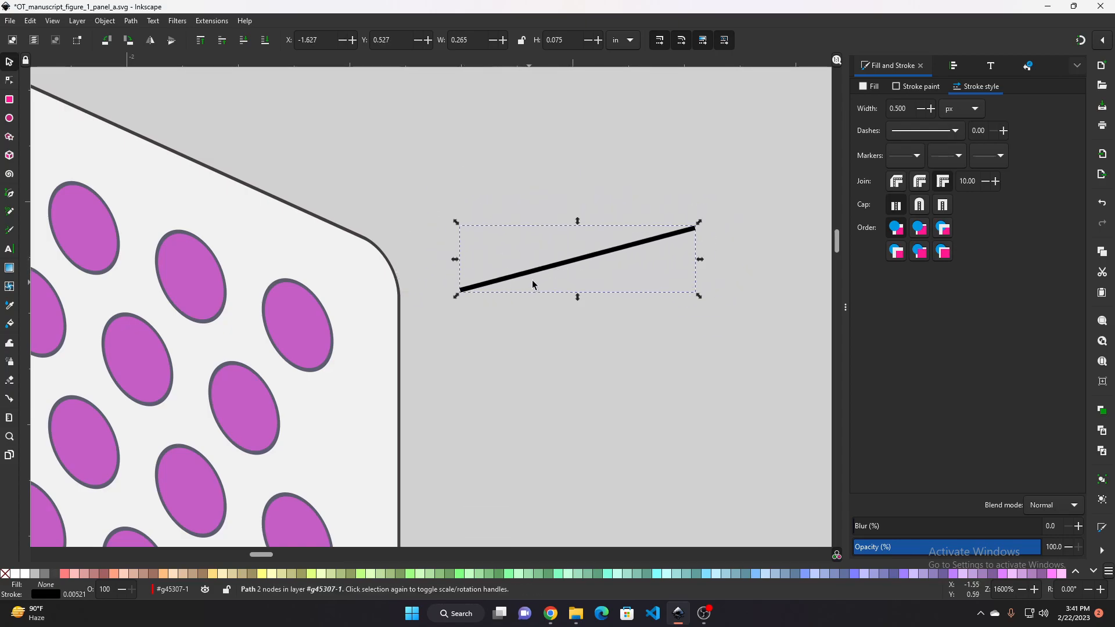
pyautogui.click(9, 79)
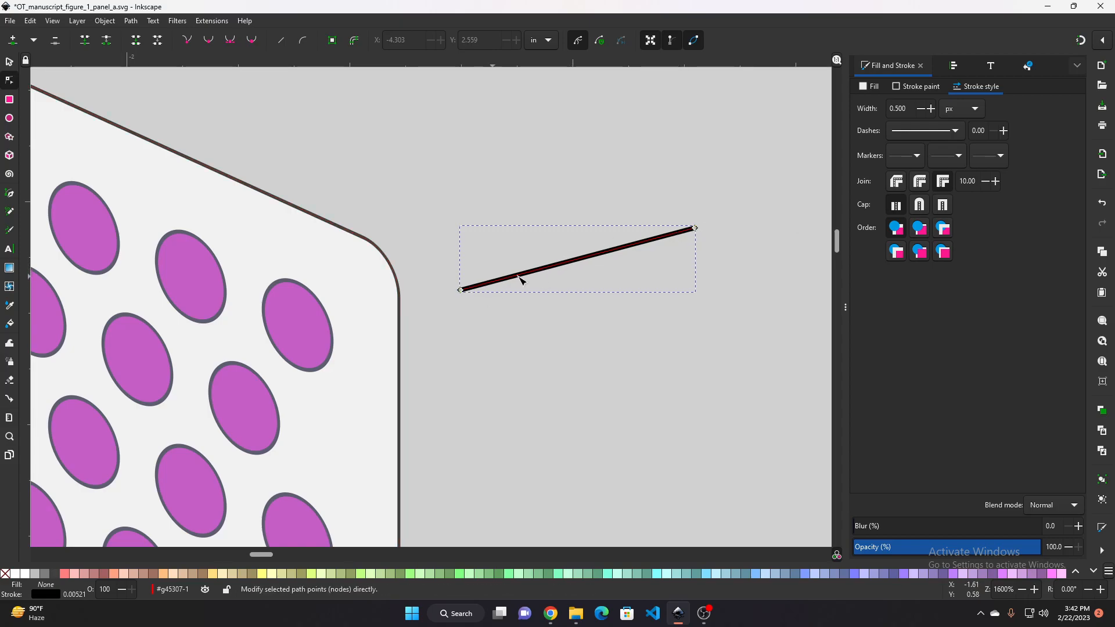
pyautogui.doubleClick(539, 270)
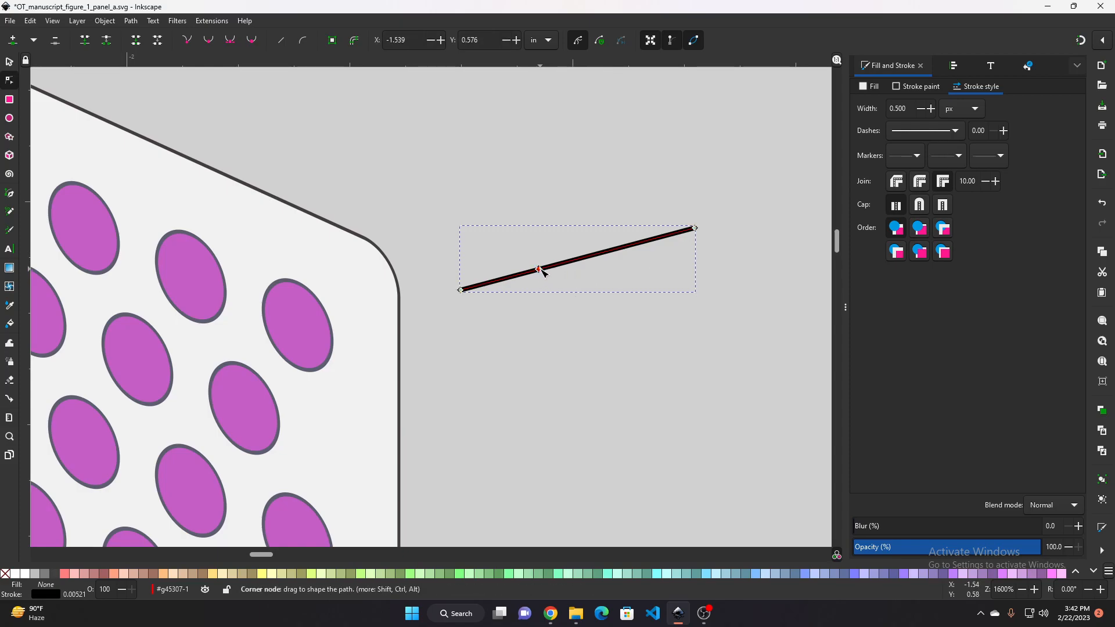
pyautogui.moveTo(543, 271)
pyautogui.mouseDown()
pyautogui.moveTo(519, 241)
pyautogui.moveTo(524, 227)
pyautogui.moveTo(570, 327)
pyautogui.moveTo(539, 259)
pyautogui.moveTo(539, 270)
pyautogui.mouseUp()
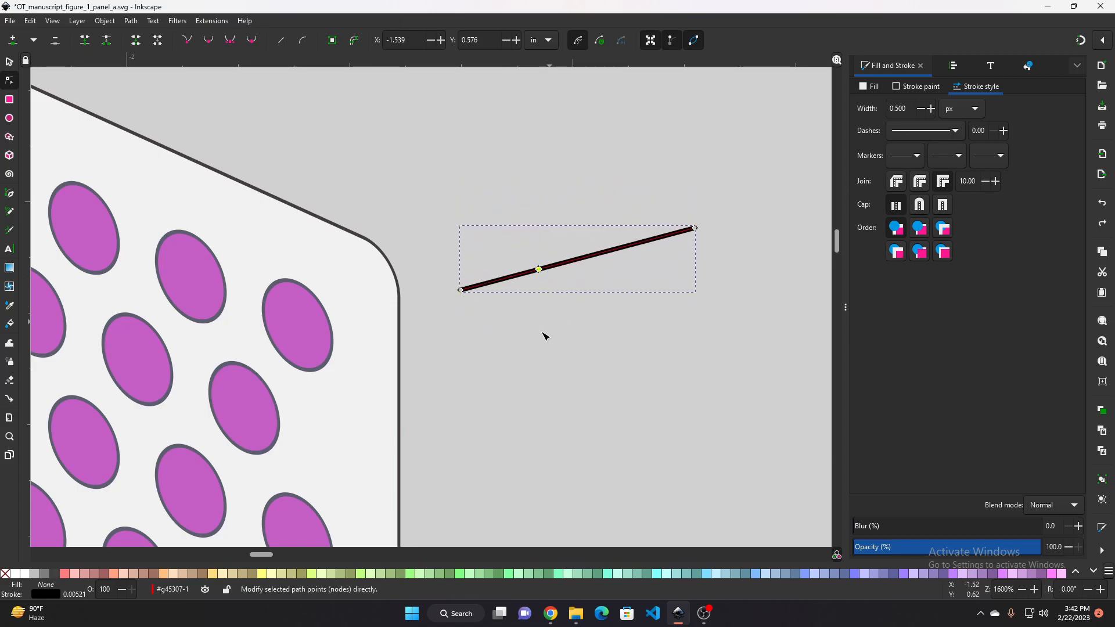
pyautogui.press('Delete')
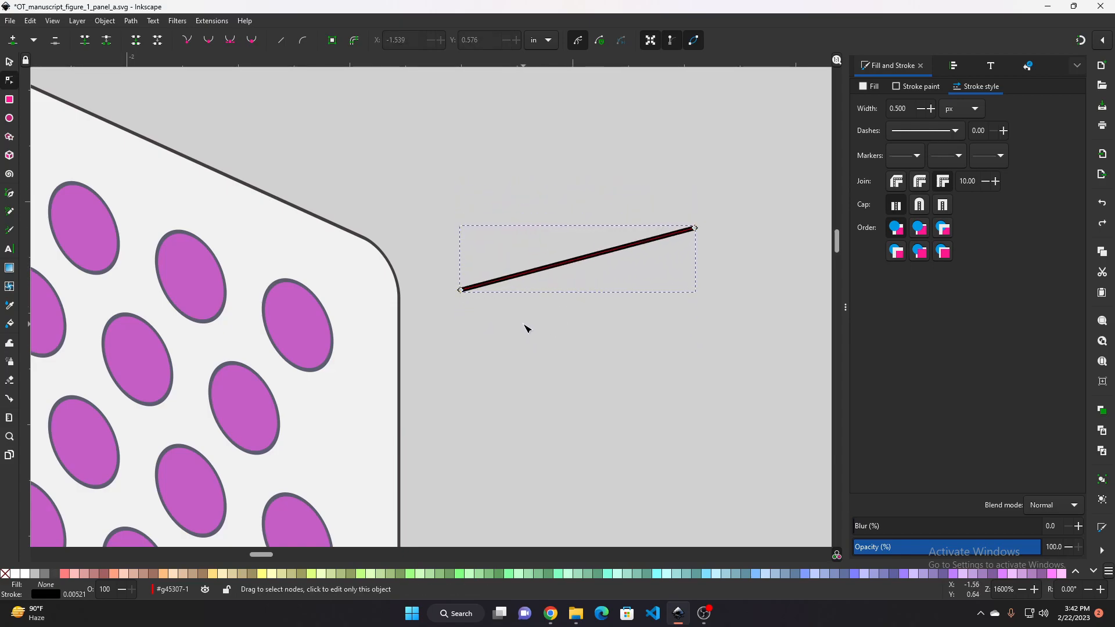
# Move the line's left endpoint onto the centre of the ellipse nearest the panel's upper right corner
pyautogui.keyDown('ctrl'); pyautogui.scroll(1, 515, 302); pyautogui.keyUp('ctrl')
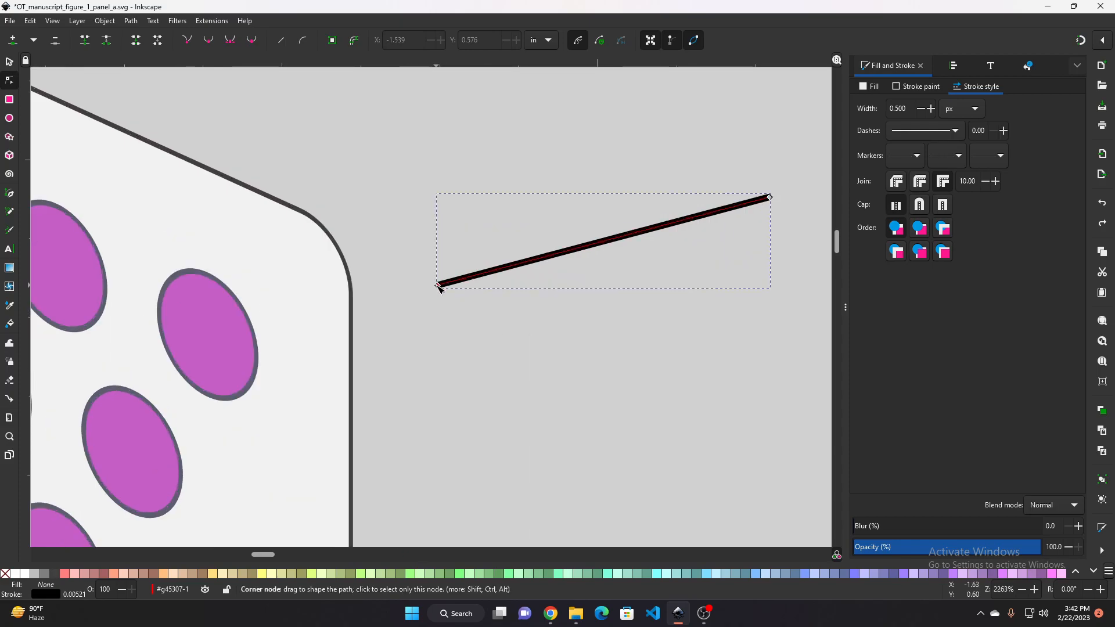
pyautogui.keyDown('ctrl'); pyautogui.scroll(1, 441, 287); pyautogui.keyUp('ctrl')
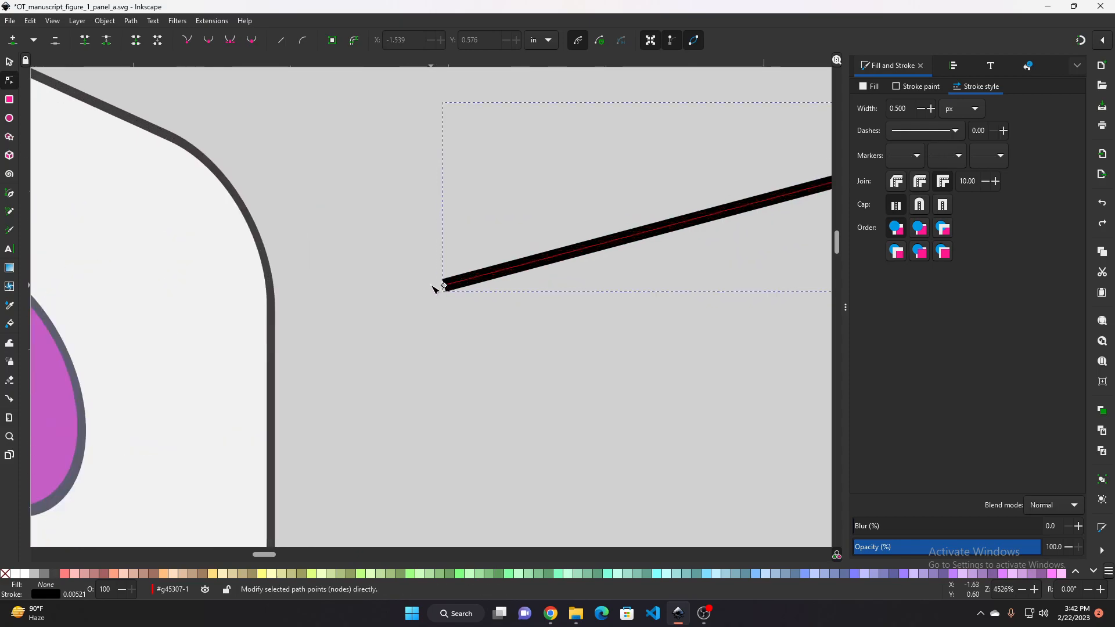
pyautogui.moveTo(441, 287)
pyautogui.mouseDown()
pyautogui.moveTo(445, 270)
pyautogui.moveTo(444, 282)
pyautogui.mouseUp()
pyautogui.moveTo(453, 347); pyautogui.dragTo(597, 344)
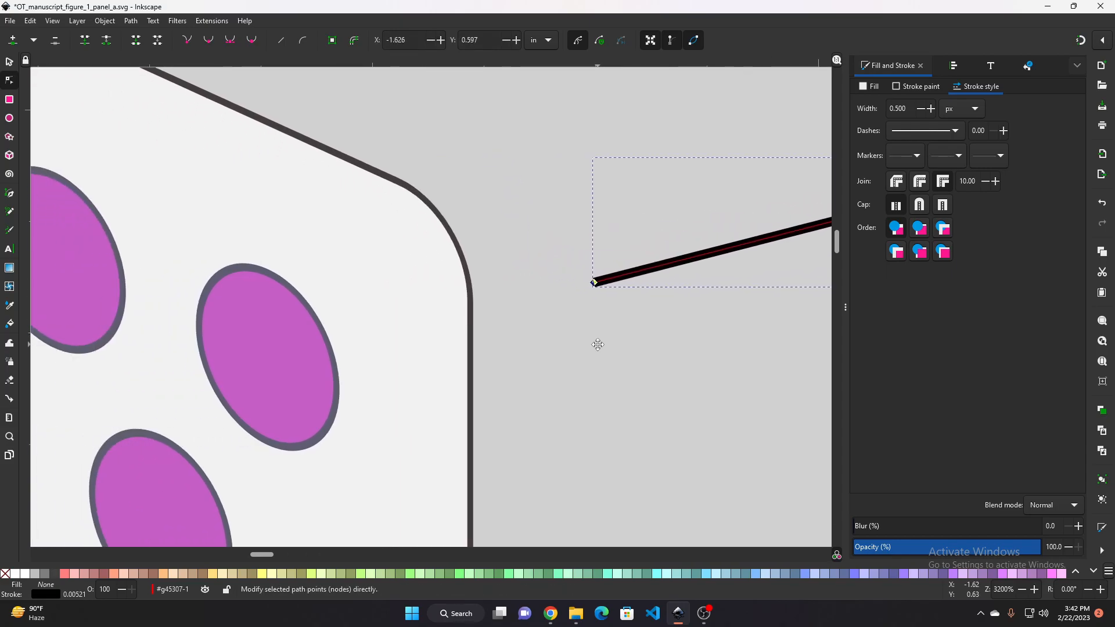
pyautogui.click(264, 363)
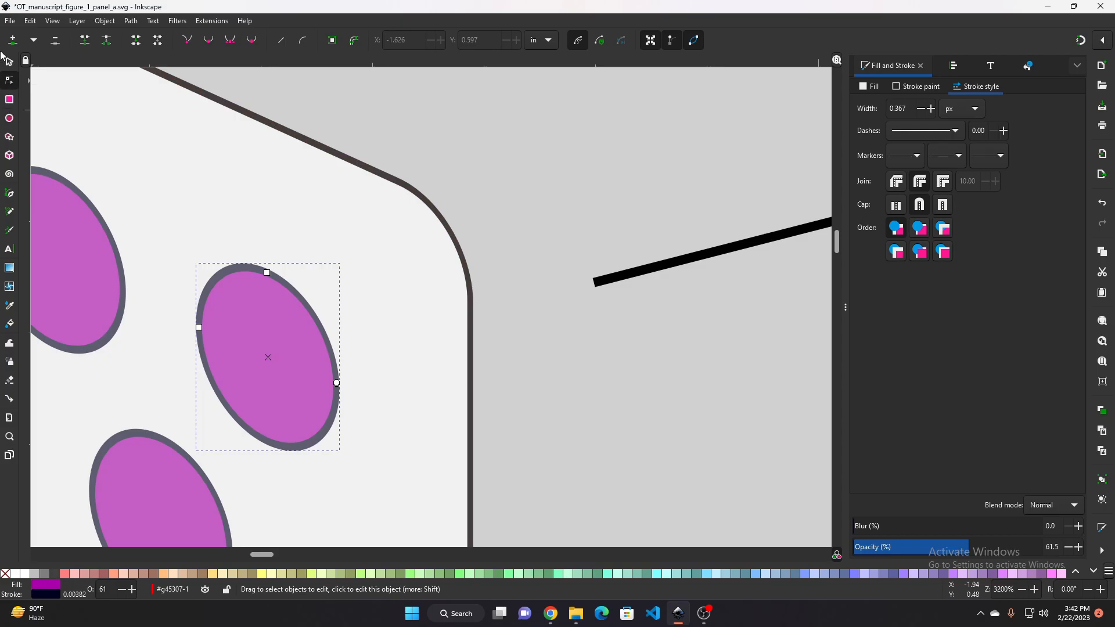
pyautogui.click(602, 280)
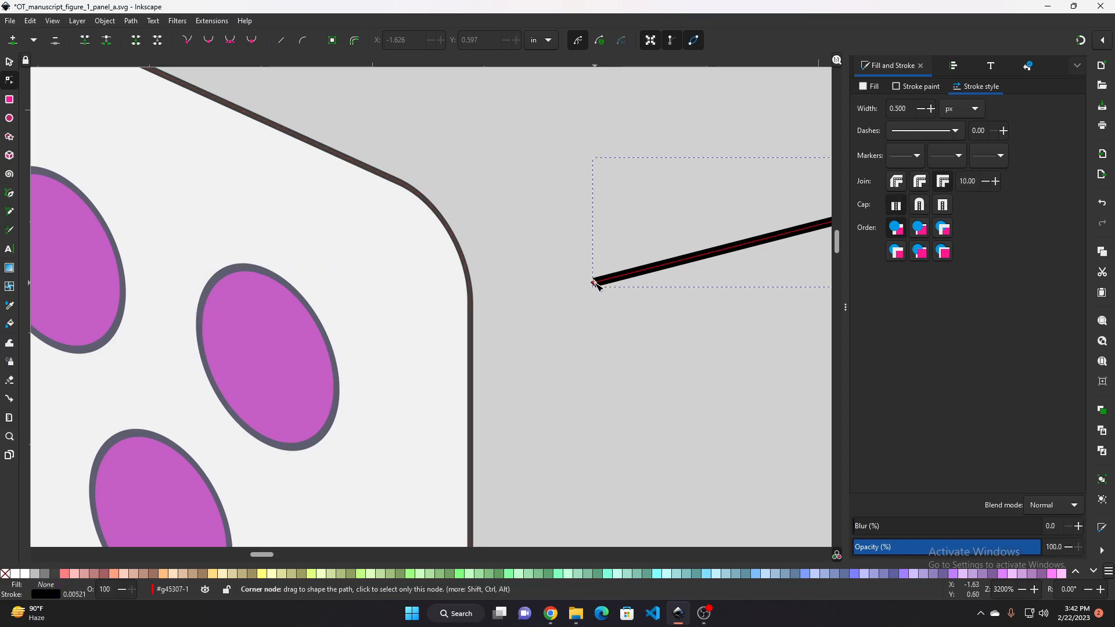
pyautogui.moveTo(593, 283); pyautogui.dragTo(553, 285)
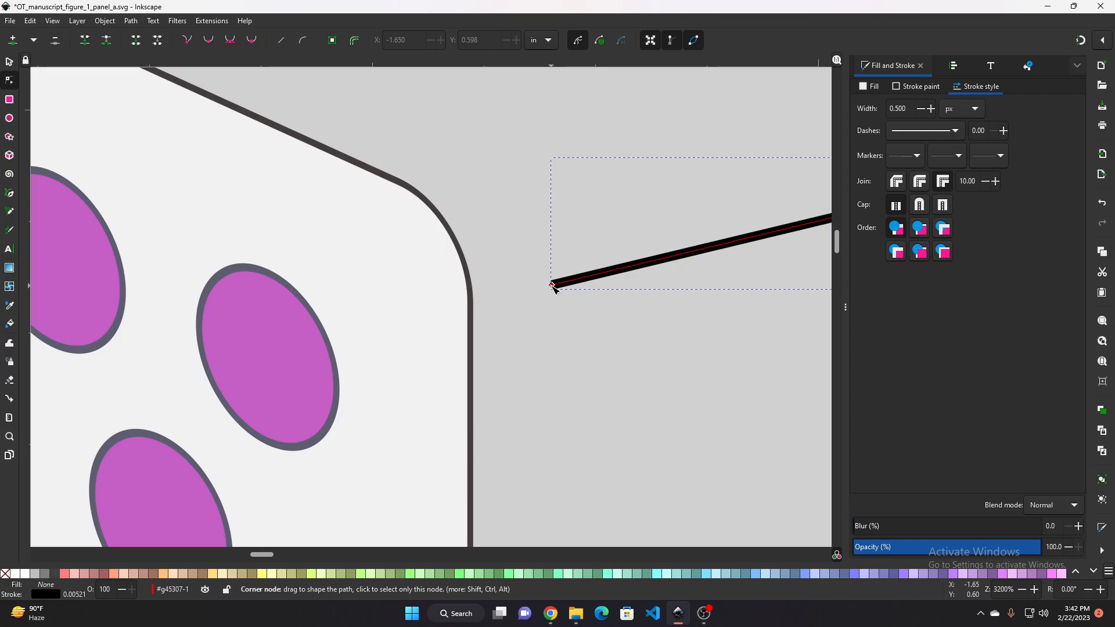
pyautogui.click(1080, 39)
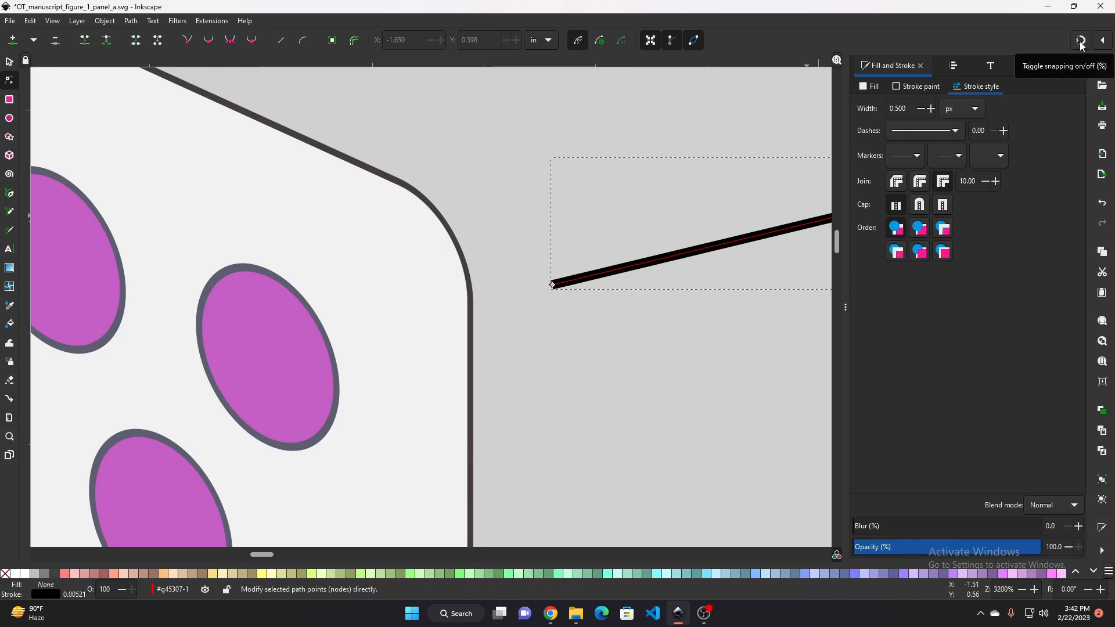
pyautogui.click(1080, 38)
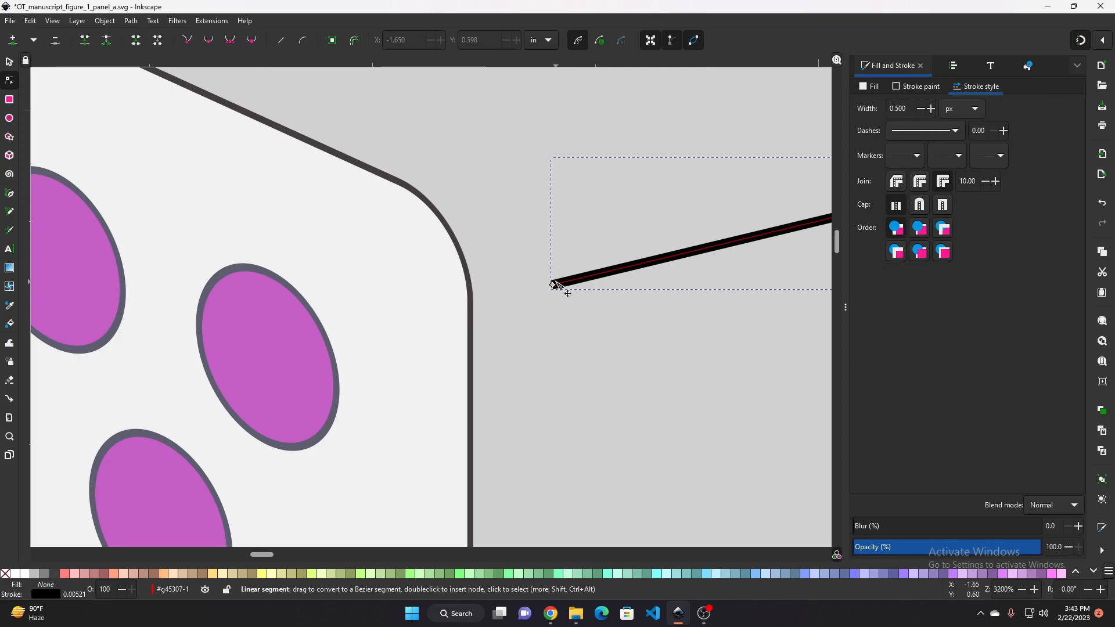
pyautogui.moveTo(553, 285); pyautogui.dragTo(269, 359)
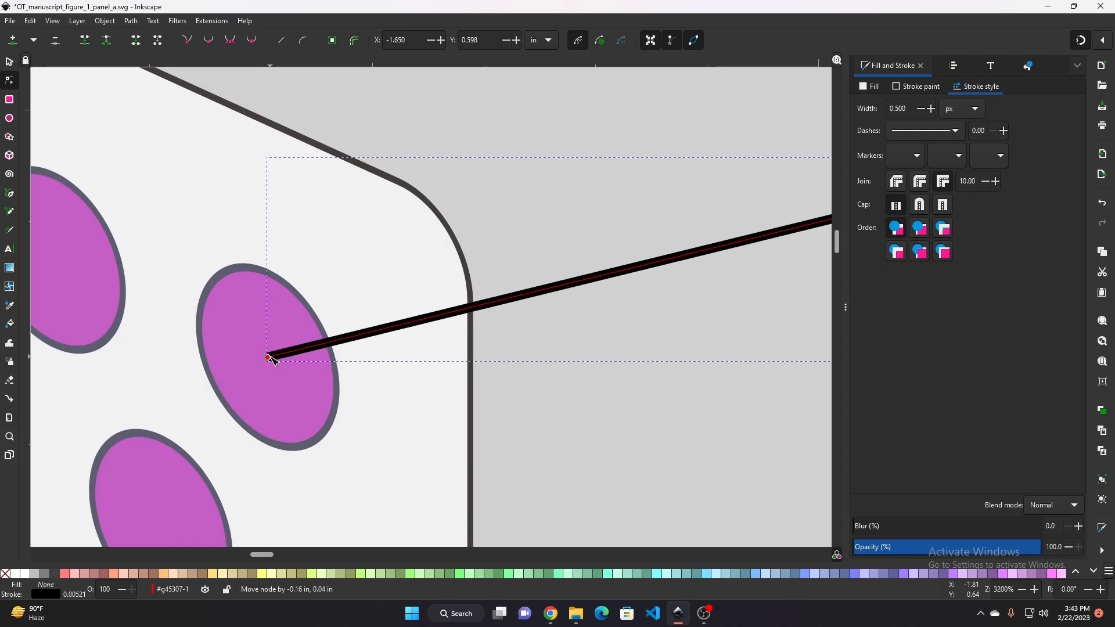
pyautogui.moveTo(271, 360); pyautogui.dragTo(271, 360)
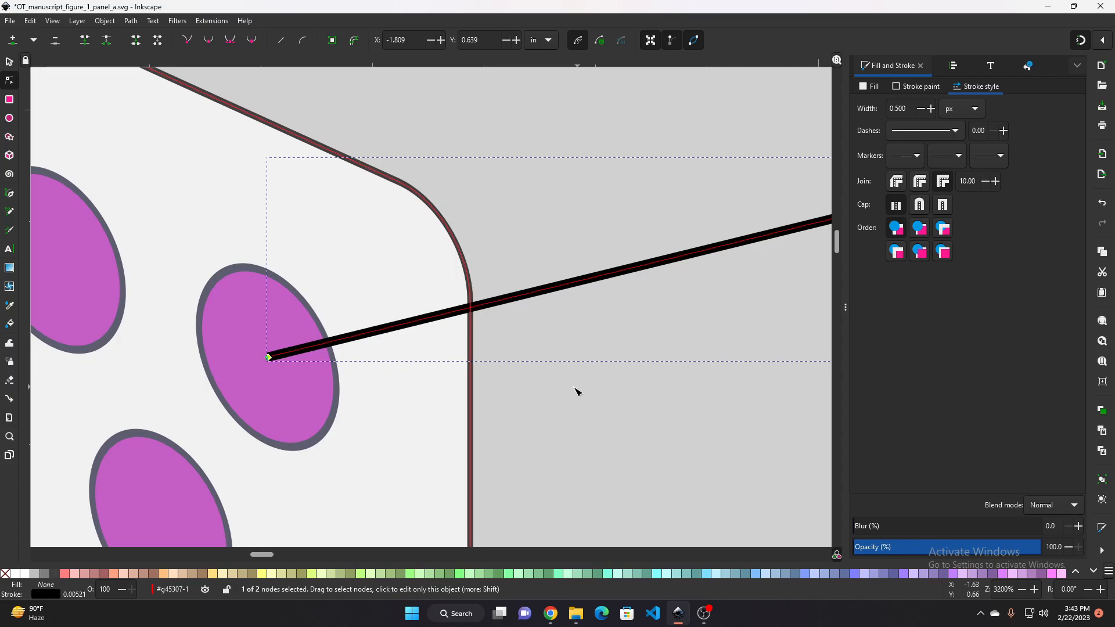
pyautogui.click(549, 228)
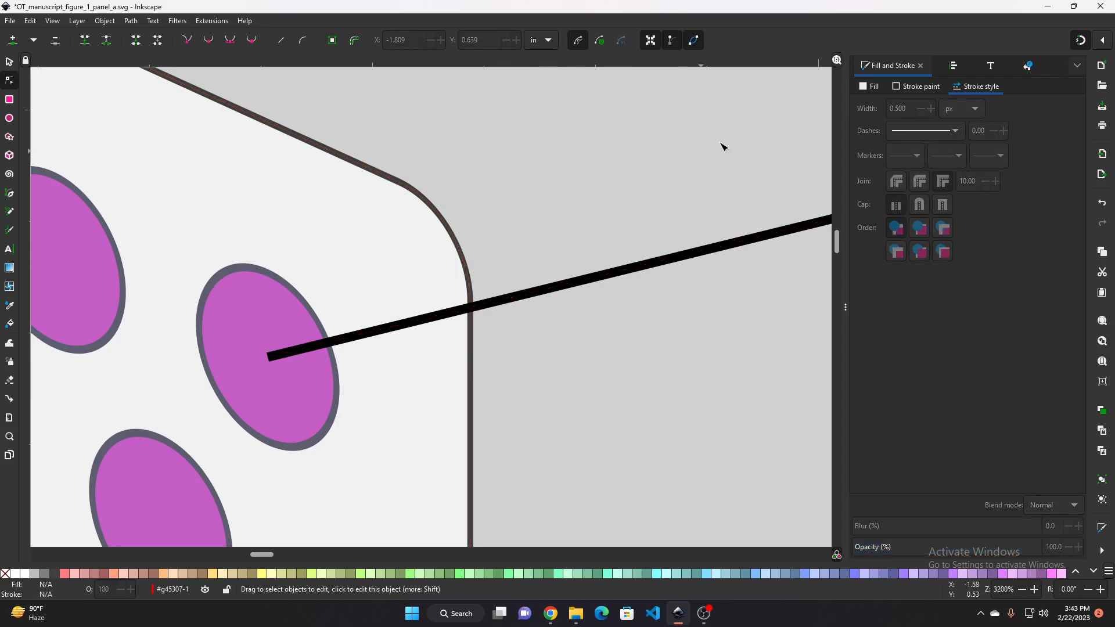
pyautogui.click(1102, 40)
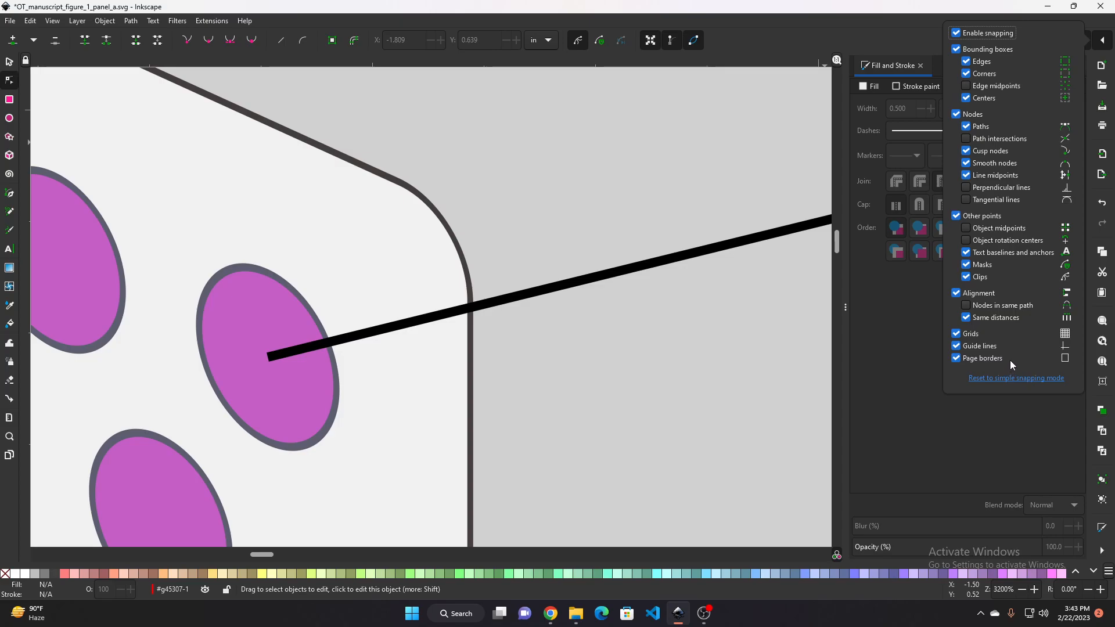
pyautogui.click(969, 99)
pyautogui.click(967, 98)
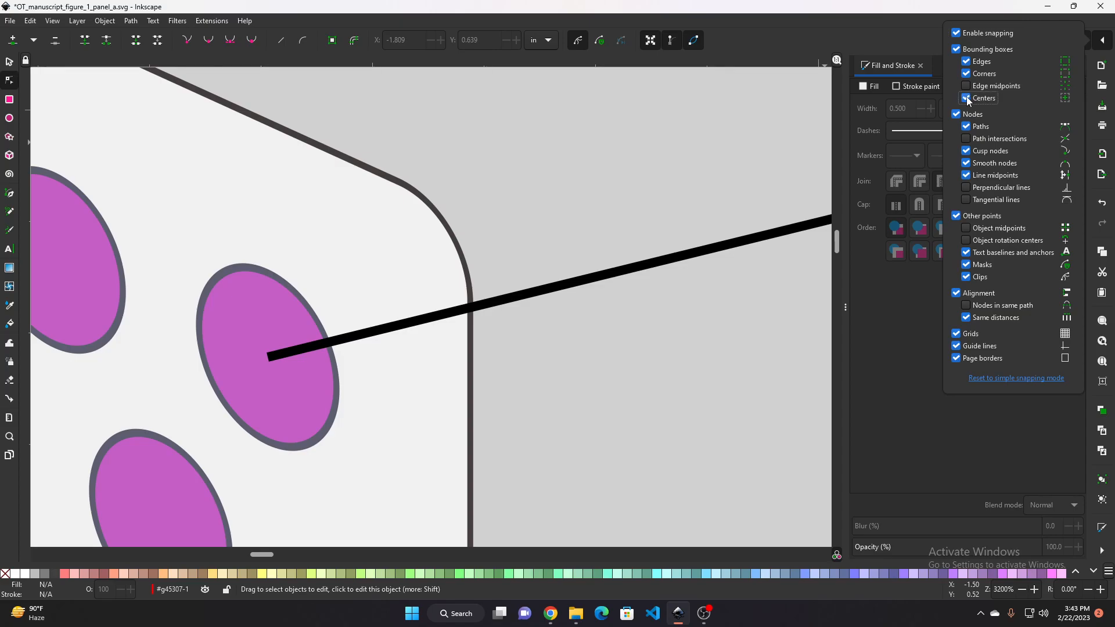
pyautogui.click(1097, 37)
# Inspect where the line meets the ellipse at several zoom levels
pyautogui.scroll(2, 307, 362)
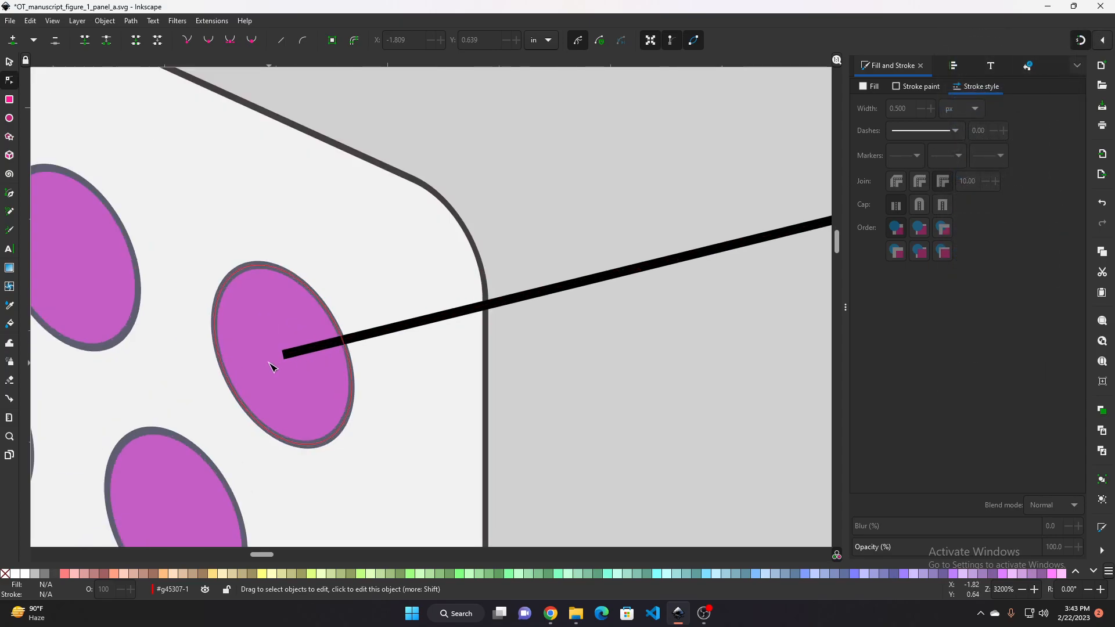
pyautogui.scroll(-3, 293, 330)
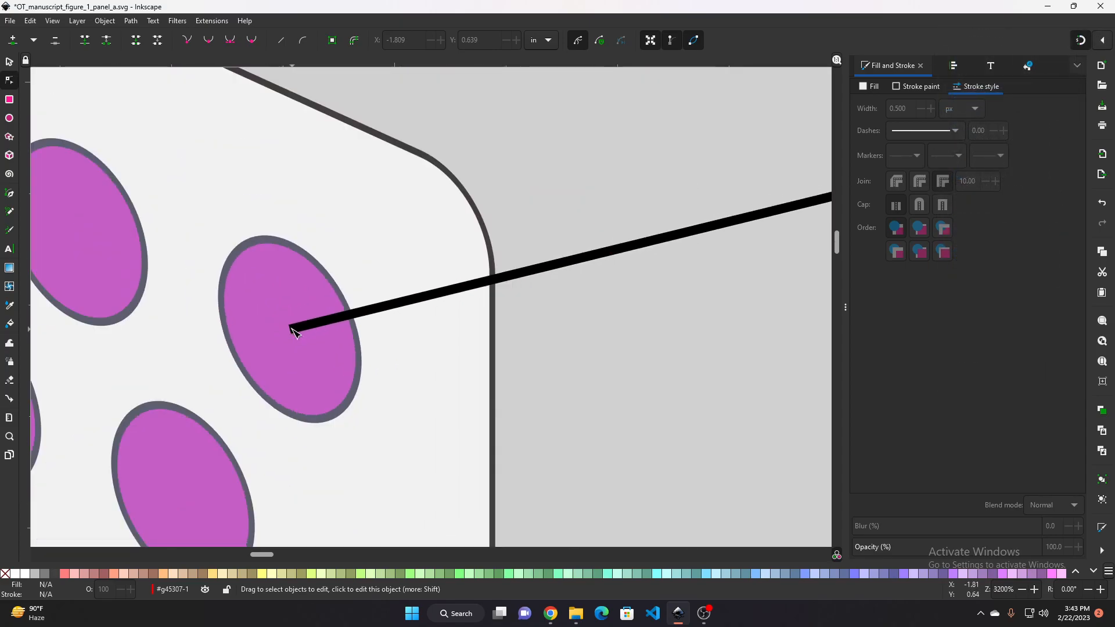
pyautogui.moveTo(548, 328); pyautogui.dragTo(409, 351)
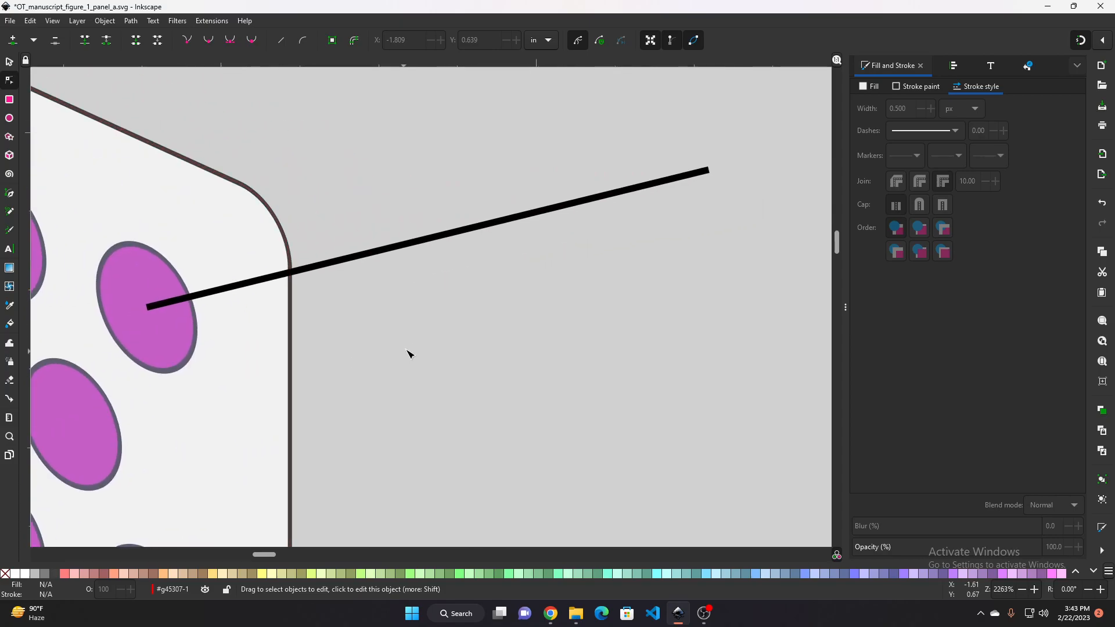
pyautogui.scroll(-1, 410, 351)
pyautogui.moveTo(387, 279); pyautogui.dragTo(556, 288)
pyautogui.scroll(-2, 547, 304)
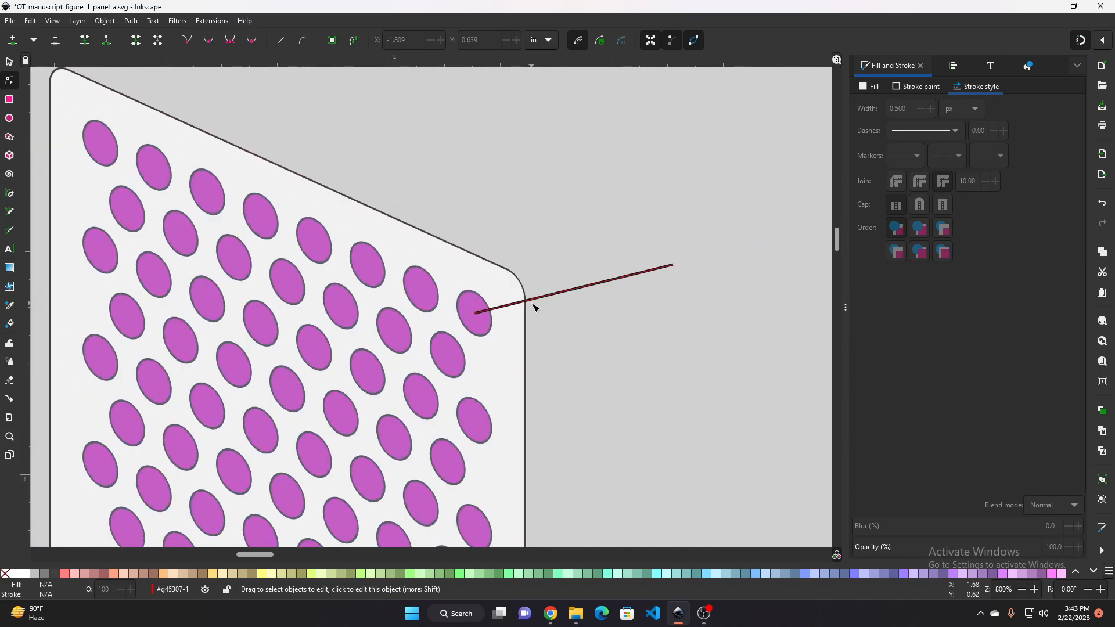
pyautogui.scroll(3, 531, 304)
pyautogui.scroll(1, 562, 312)
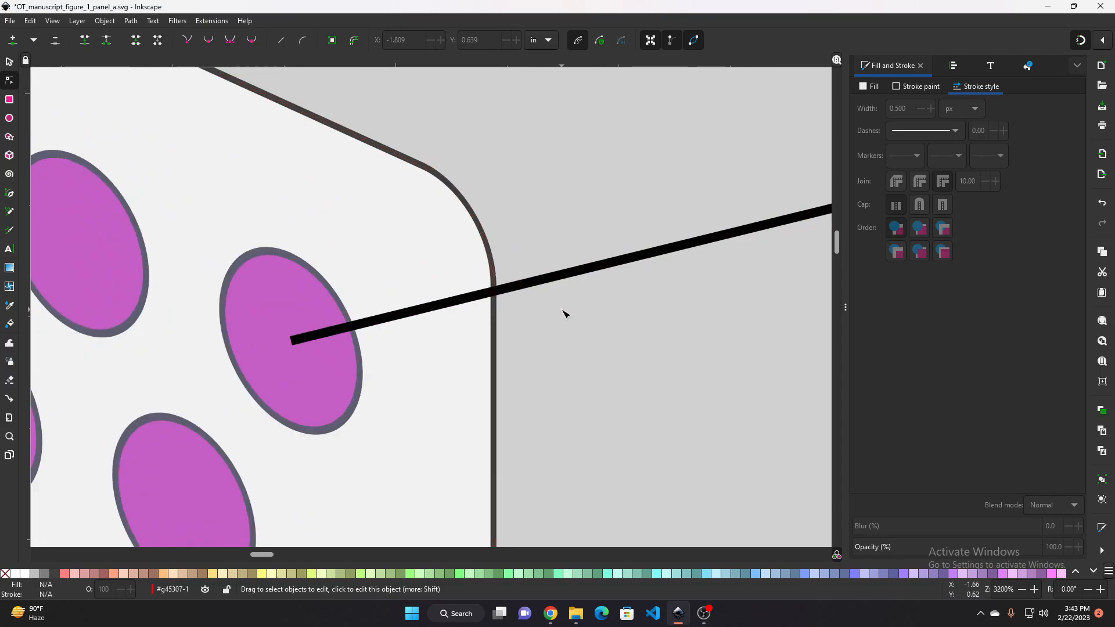
pyautogui.scroll(-1, 534, 297)
pyautogui.moveTo(647, 366); pyautogui.dragTo(485, 326)
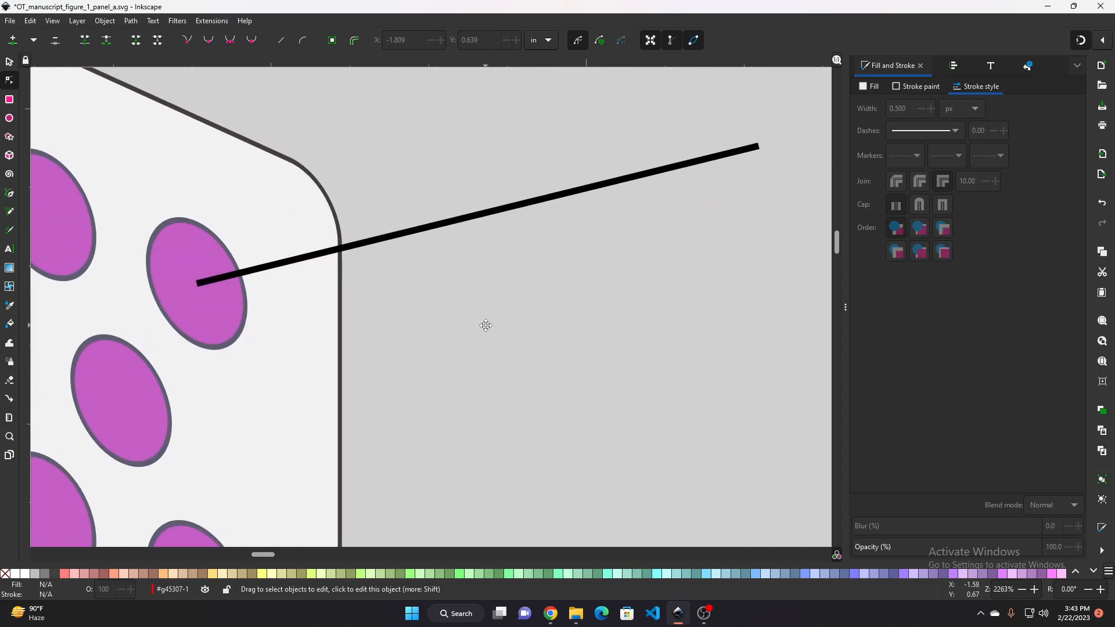
pyautogui.scroll(-1, 457, 316)
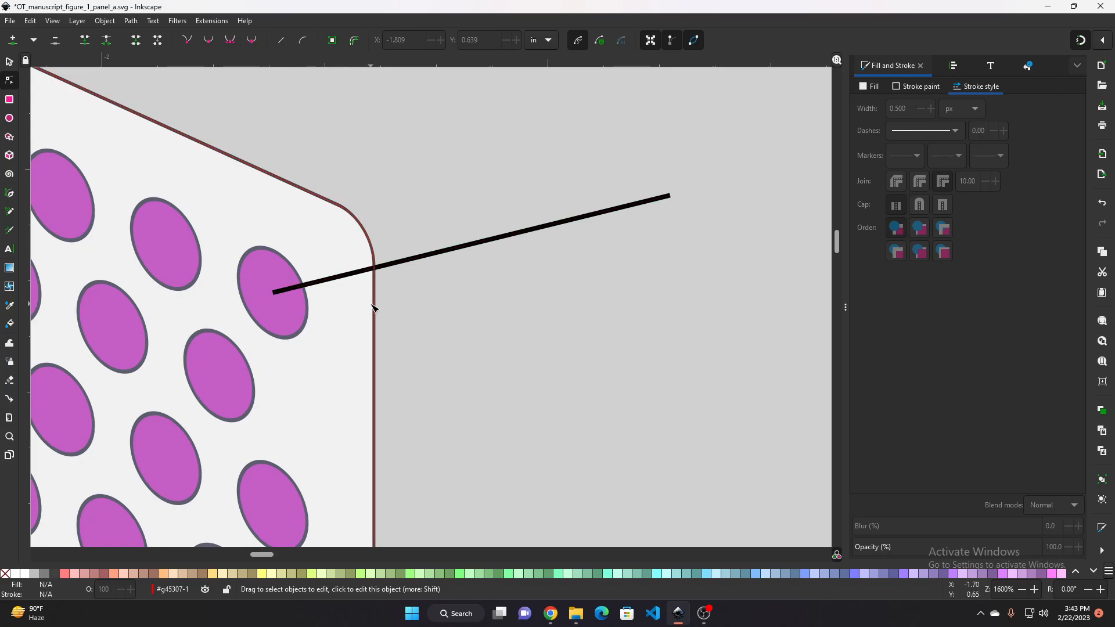
pyautogui.scroll(-5, 373, 307)
pyautogui.scroll(4, 375, 308)
pyautogui.scroll(1, 375, 308)
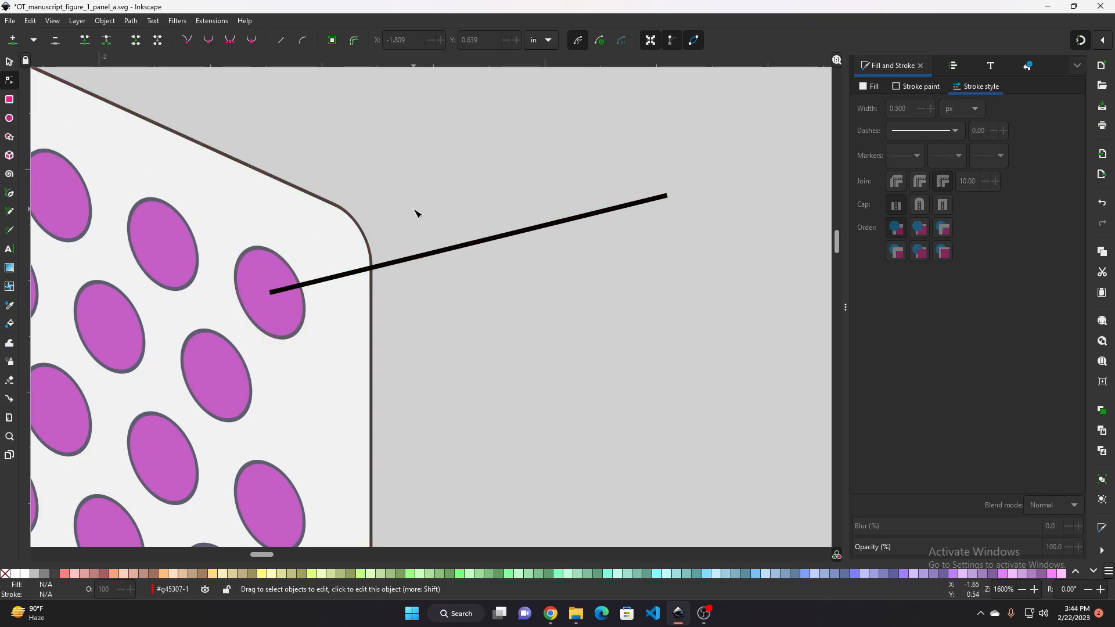
# Lower the connecting line one level in the stacking order
pyautogui.click(9, 61)
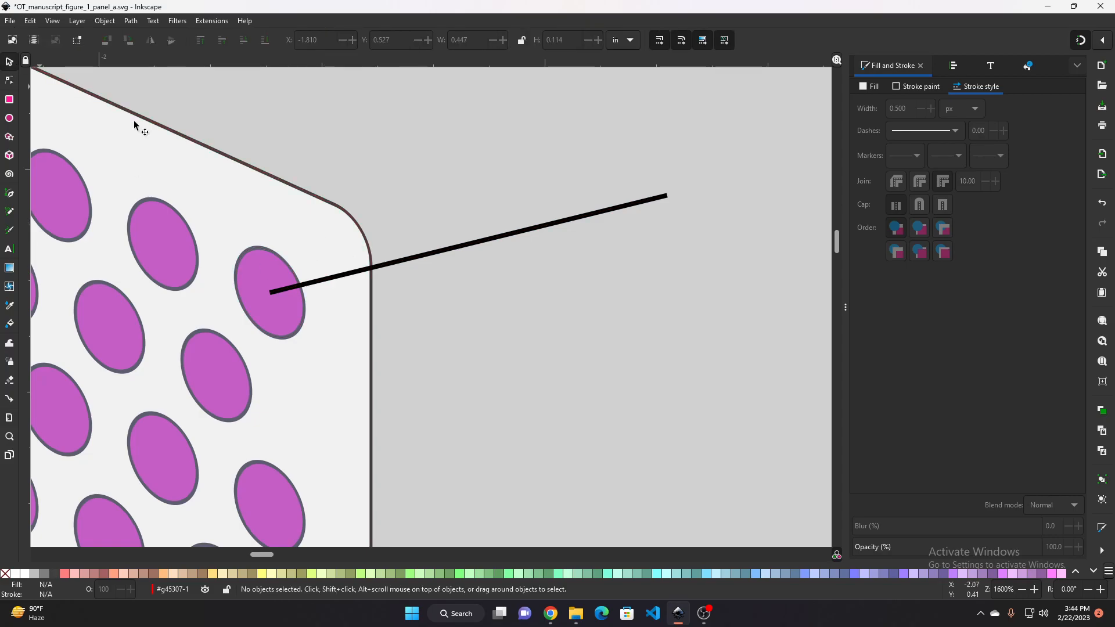
pyautogui.click(443, 256)
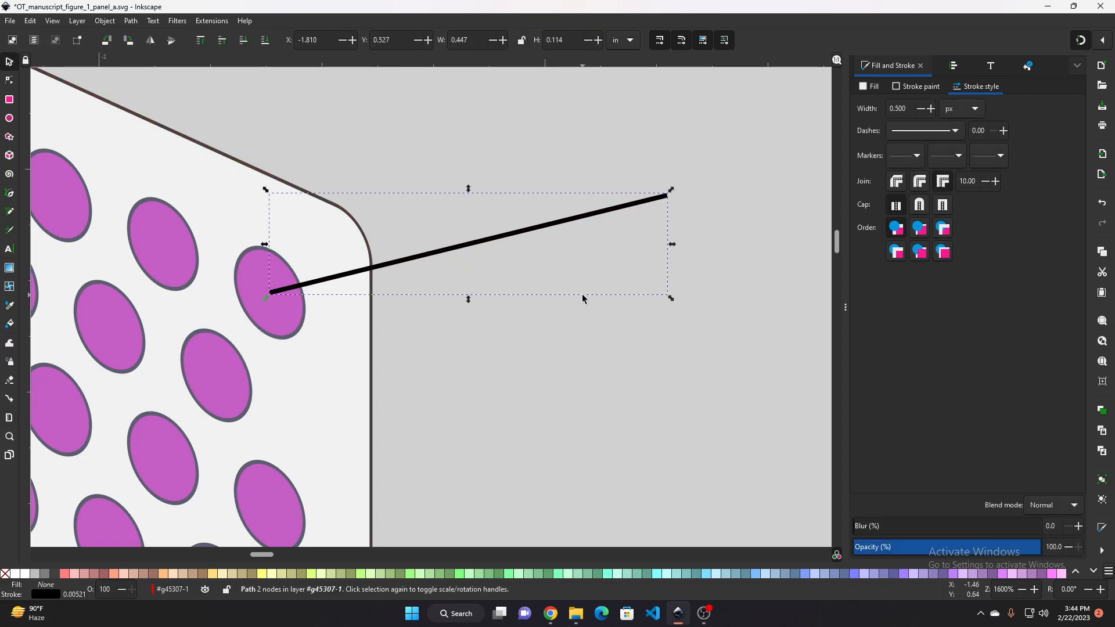
pyautogui.press('pagedown')
pyautogui.keyDown('ctrl'); pyautogui.scroll(-1, 435, 132); pyautogui.keyUp('ctrl')
pyautogui.keyDown('ctrl'); pyautogui.scroll(2, 567, 190); pyautogui.keyUp('ctrl')
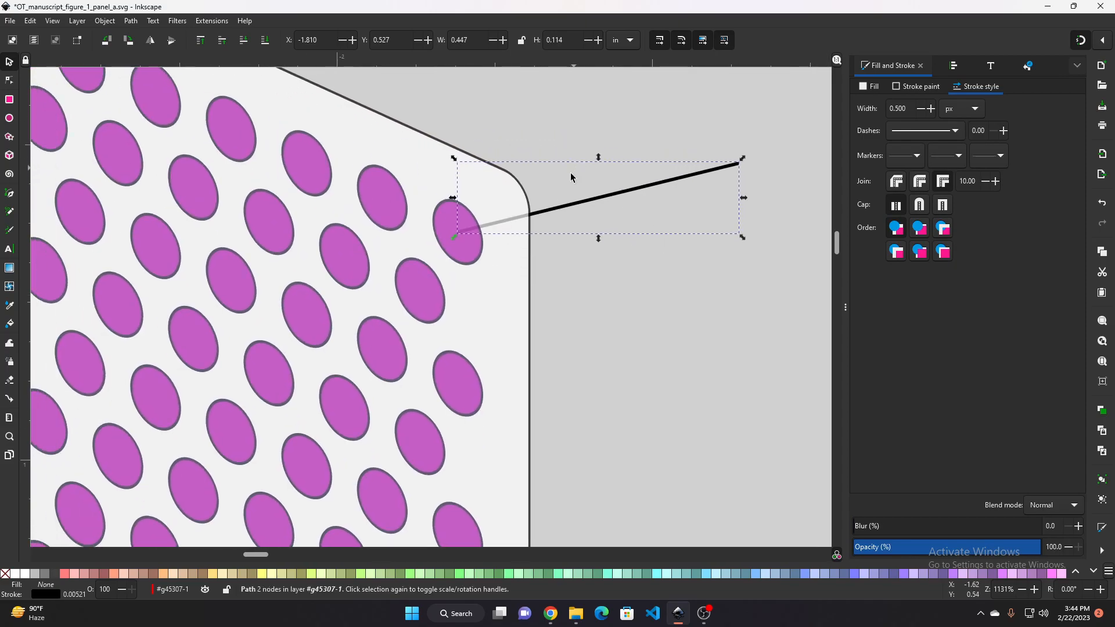
# Examine the stacking of the line relative to the ellipse and the panel group by selecting each
pyautogui.click(449, 237)
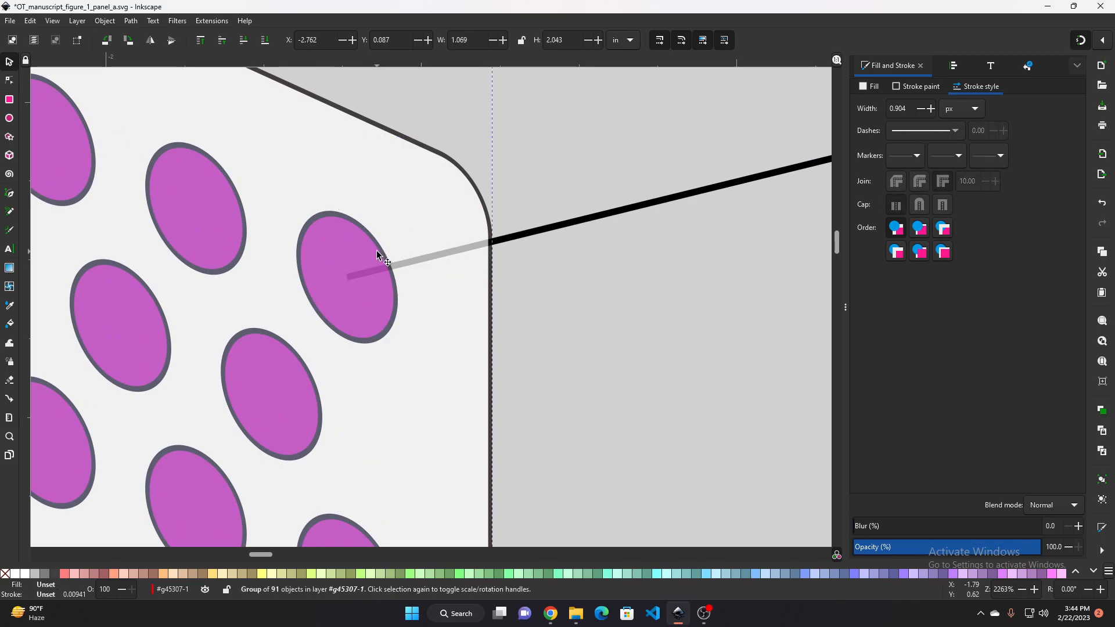
pyautogui.click(516, 239)
pyautogui.keyDown('ctrl'); pyautogui.click(339, 260); pyautogui.keyUp('ctrl')
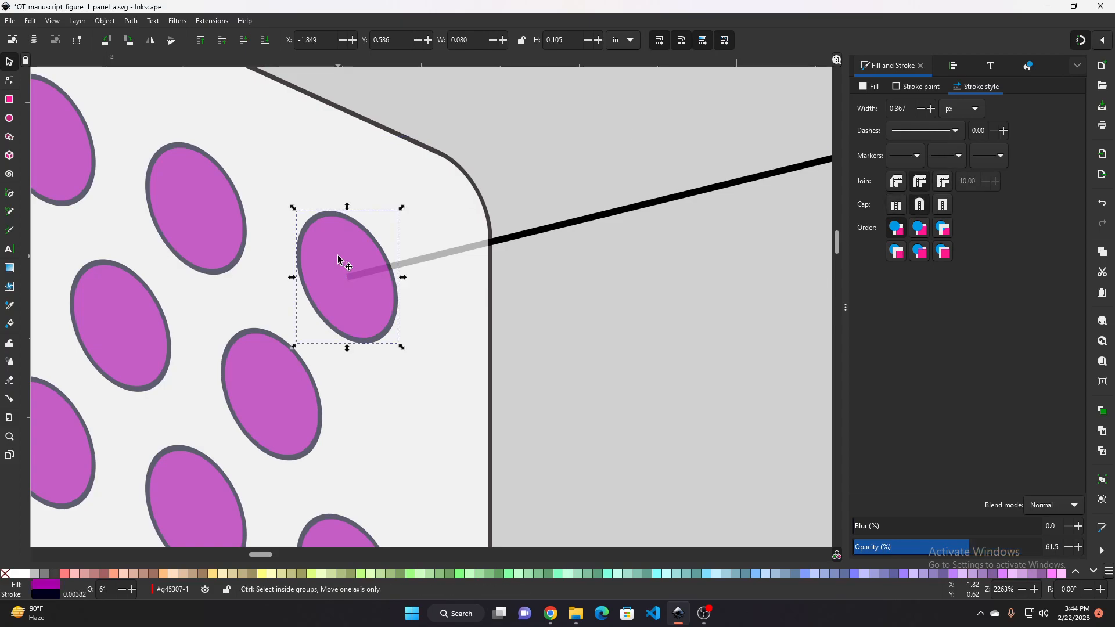
pyautogui.press('-')
pyautogui.press('-')
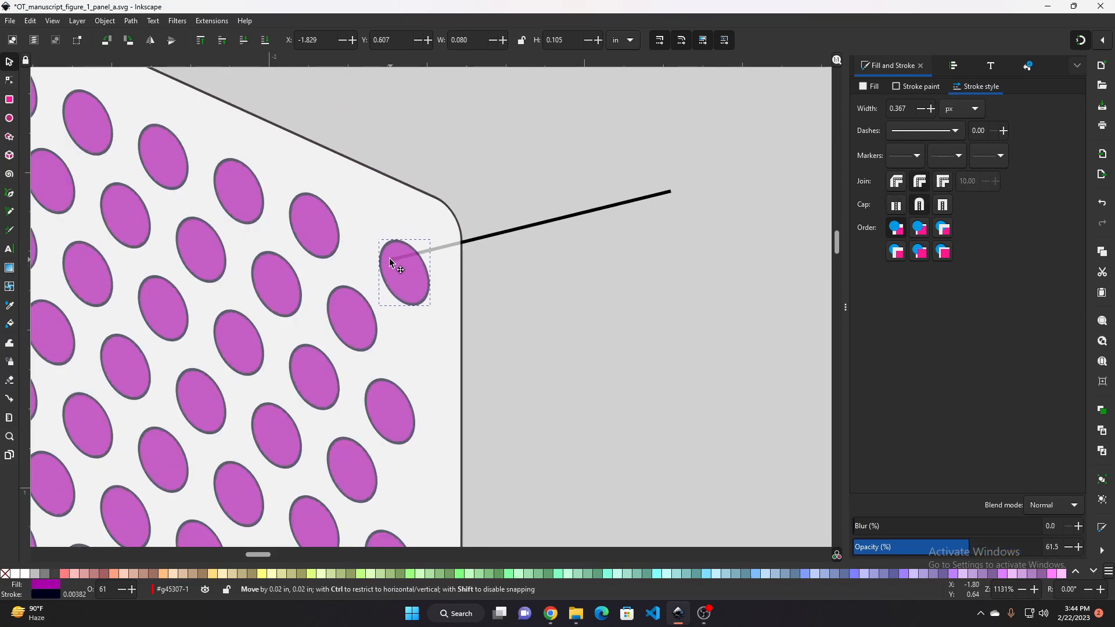
pyautogui.keyDown('ctrl'); pyautogui.click(390, 256); pyautogui.keyUp('ctrl')
pyautogui.click(518, 230)
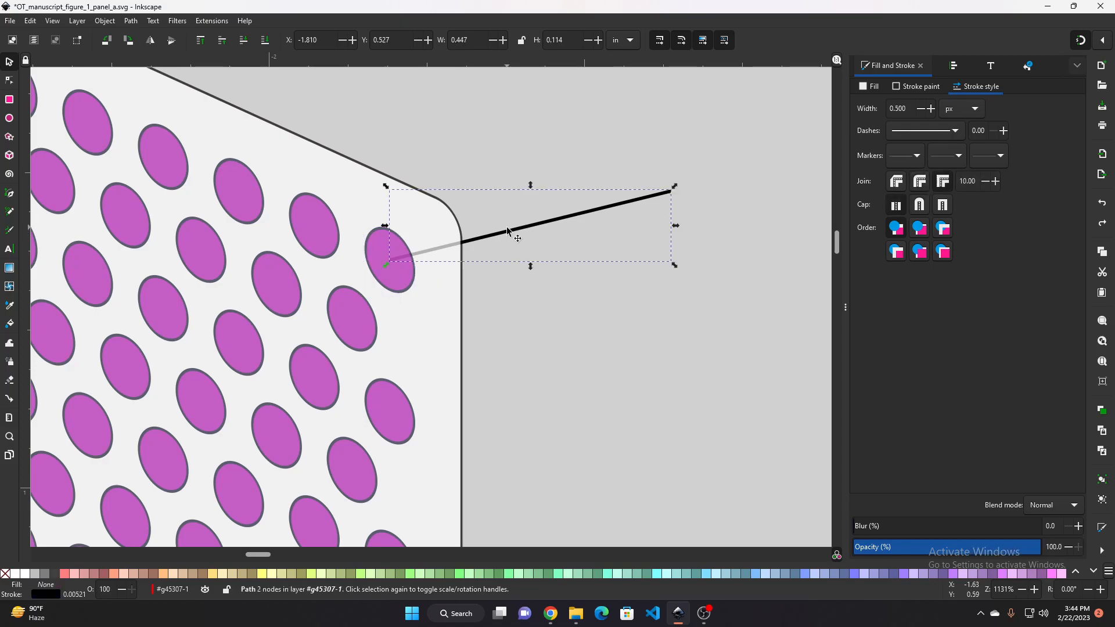
pyautogui.click(374, 253)
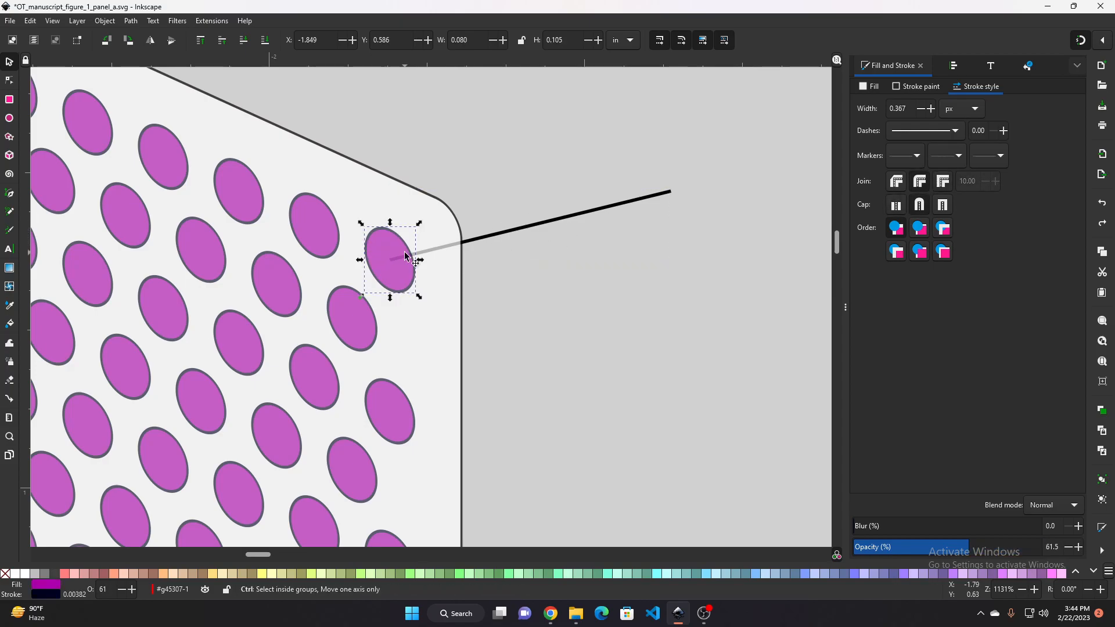
# Group the connecting line together with the ellipse at its left endpoint
pyautogui.keyDown('shift'); pyautogui.click(512, 235); pyautogui.keyUp('shift')
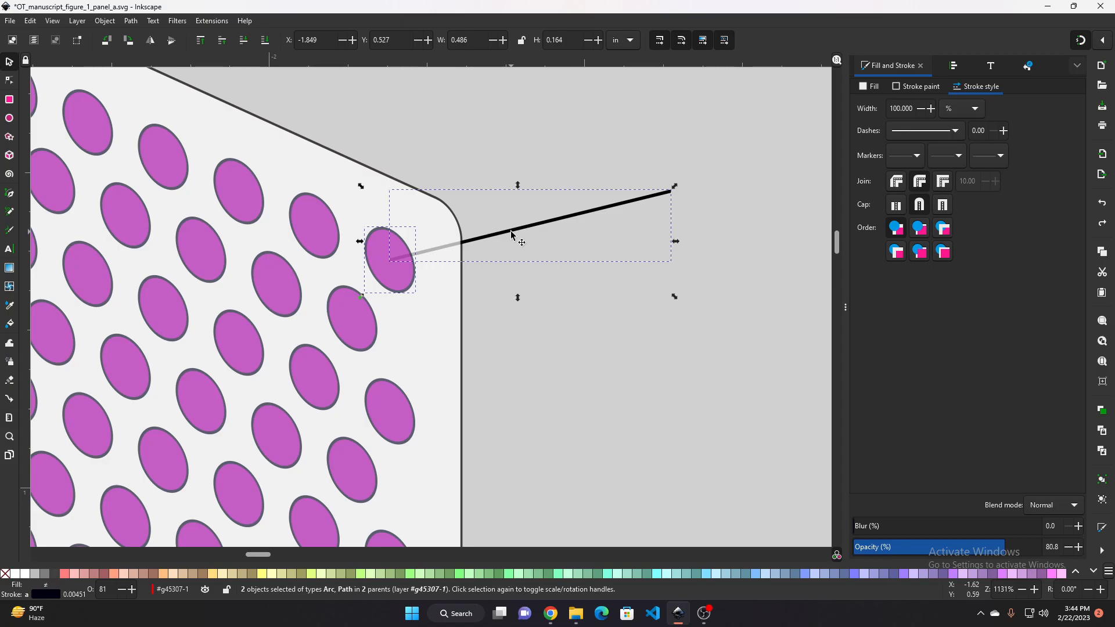
pyautogui.press('ctrl')
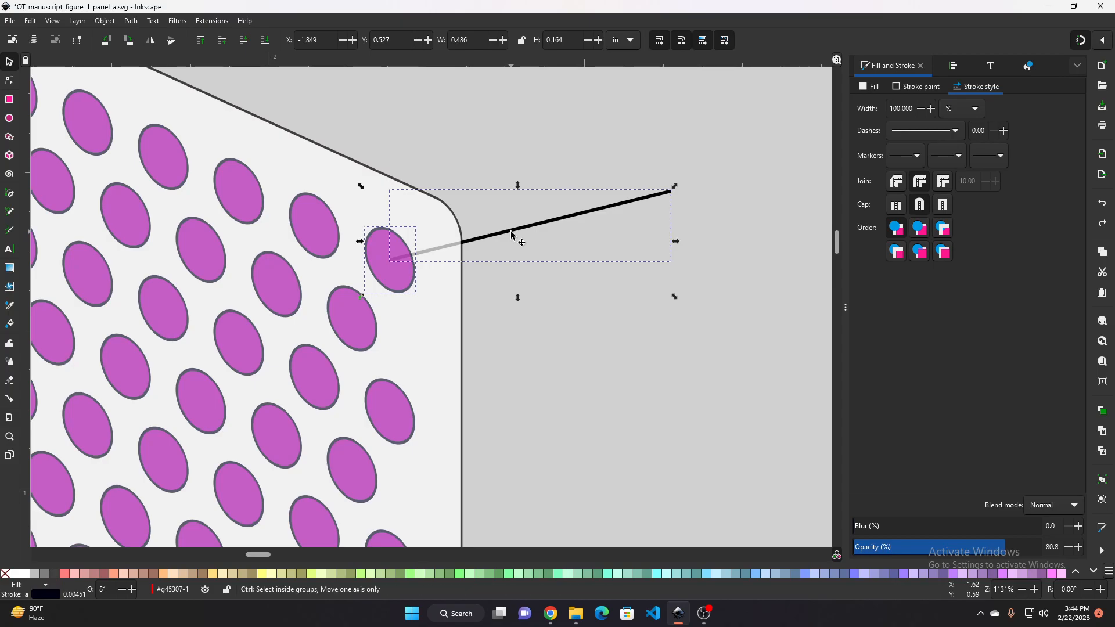
pyautogui.hotkey('ctrl', 'g')
pyautogui.click(527, 336)
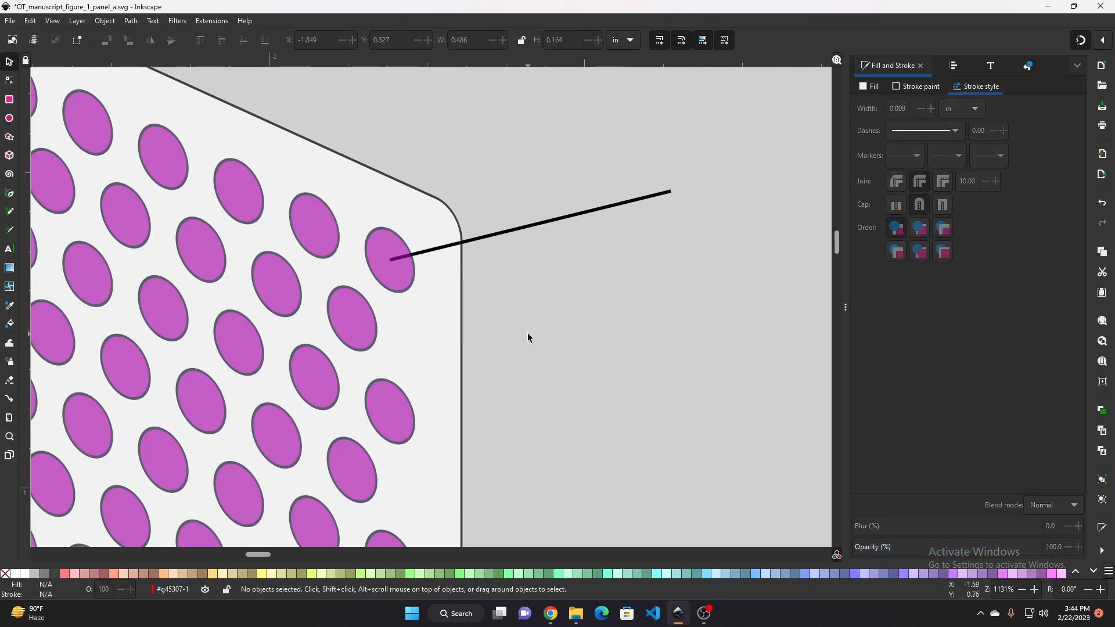
# Examine the grouped line and ellipse against the panel at different zoom levels
pyautogui.scroll(-2, 498, 280)
pyautogui.click(445, 264)
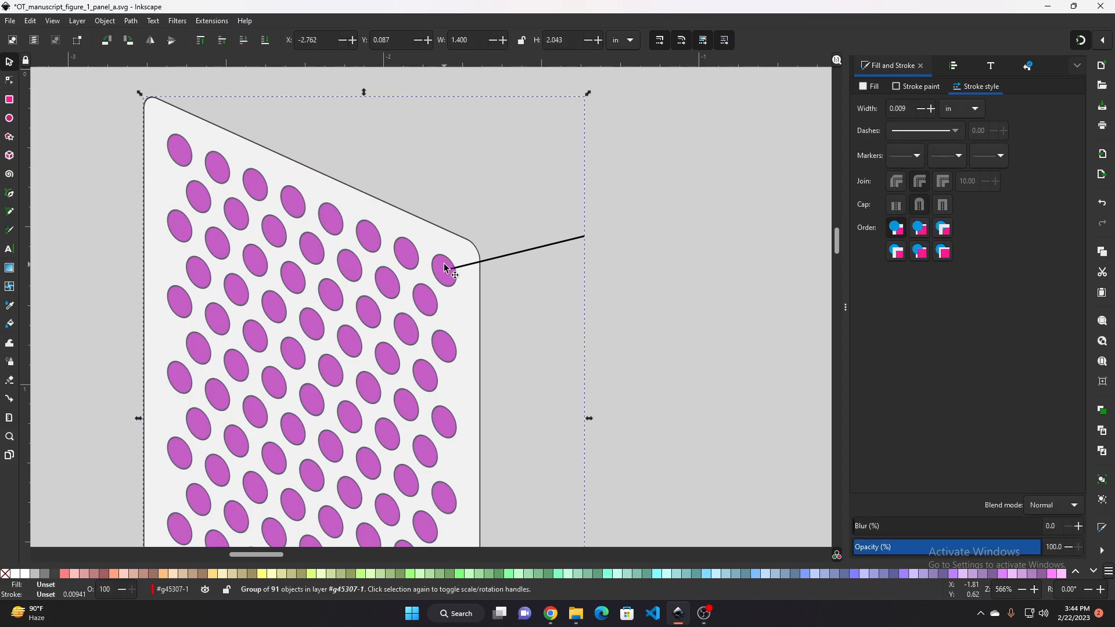
pyautogui.keyDown('ctrl'); pyautogui.click(444, 265); pyautogui.keyUp('ctrl')
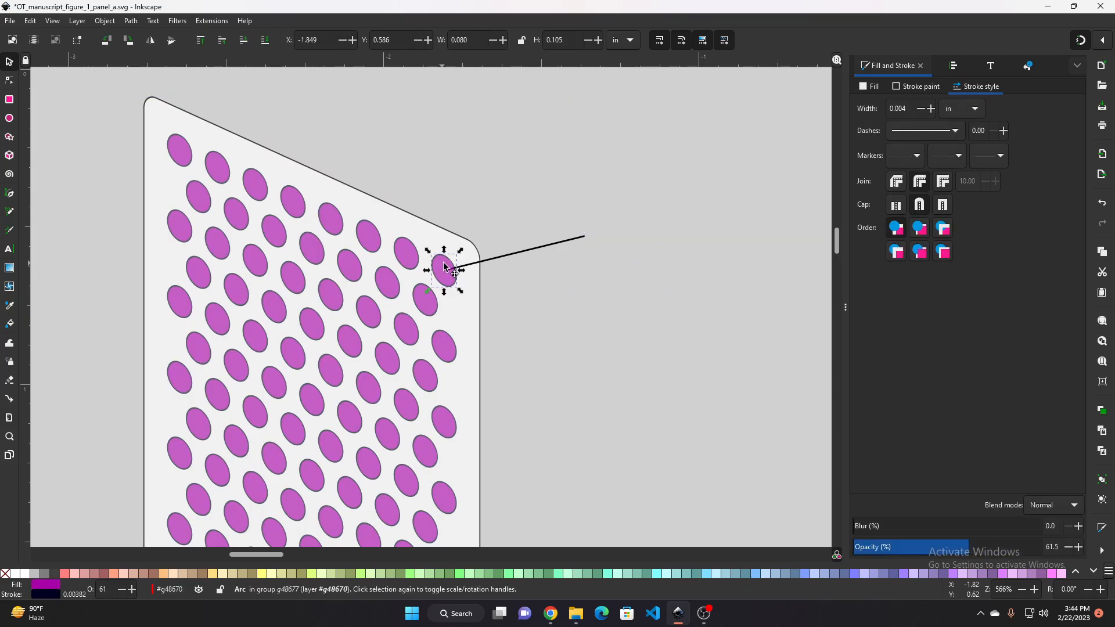
pyautogui.click(511, 258)
pyautogui.click(537, 344)
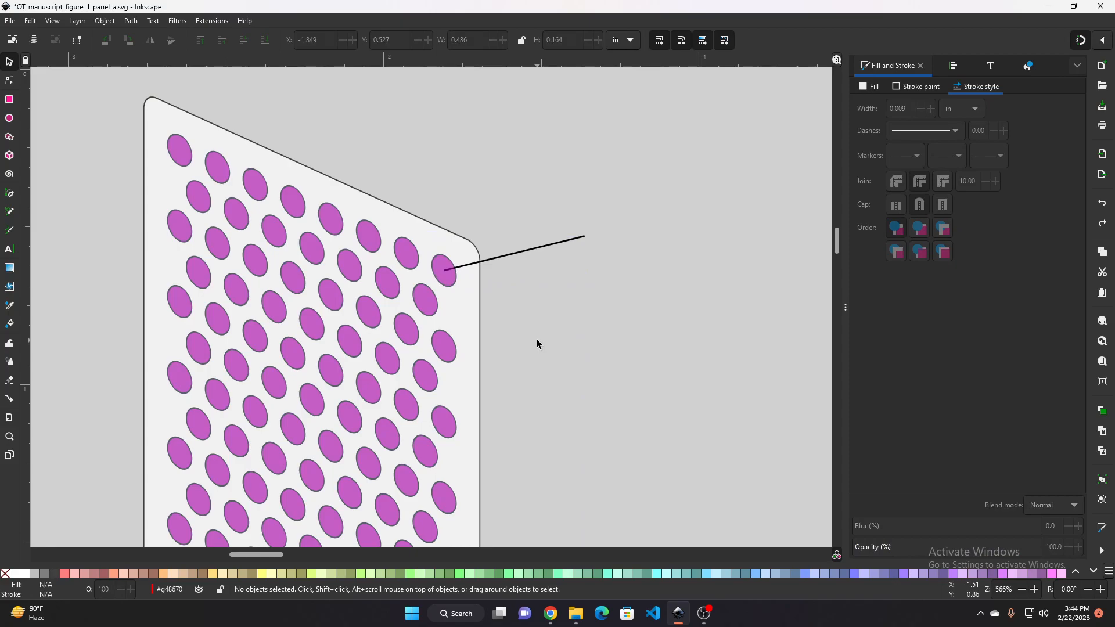
pyautogui.scroll(2, 500, 230)
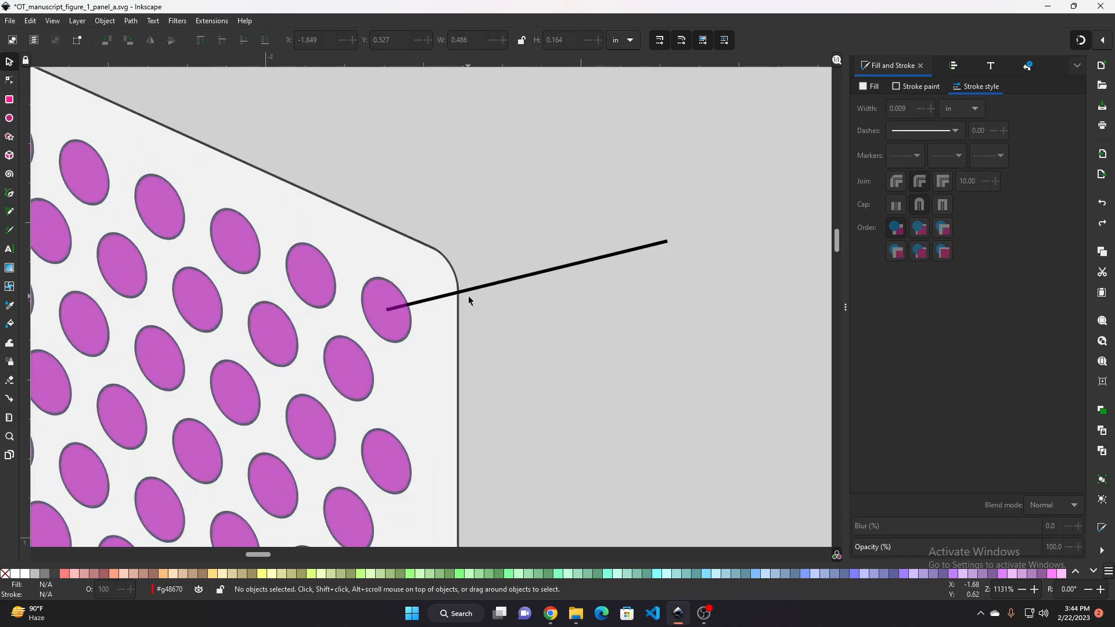
pyautogui.moveTo(482, 305); pyautogui.dragTo(594, 304)
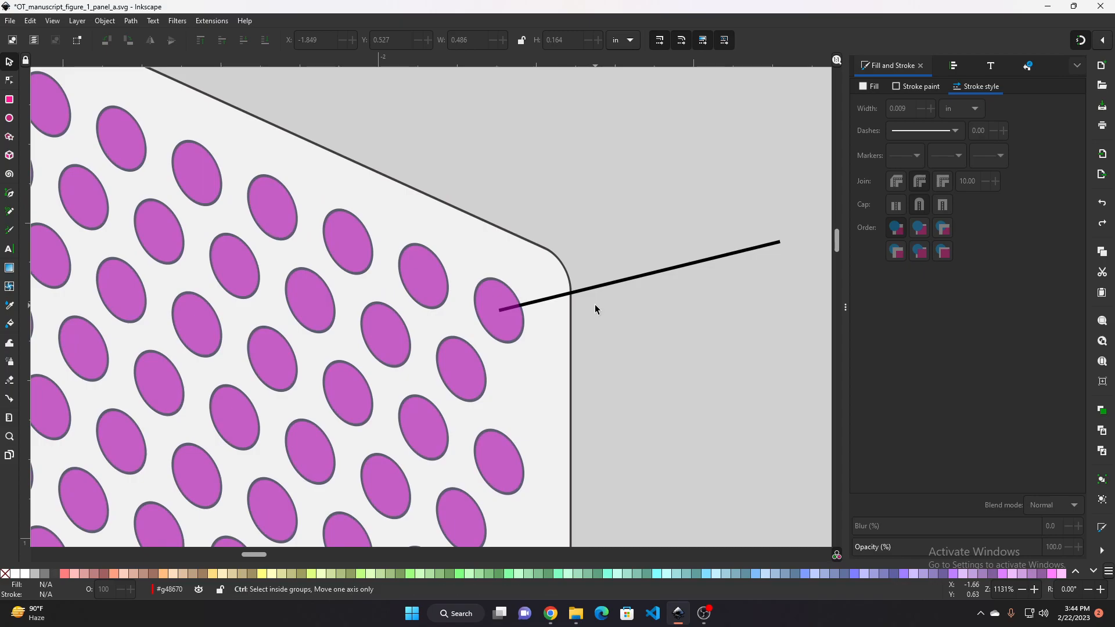
pyautogui.scroll(-3, 595, 305)
pyautogui.scroll(2, 622, 313)
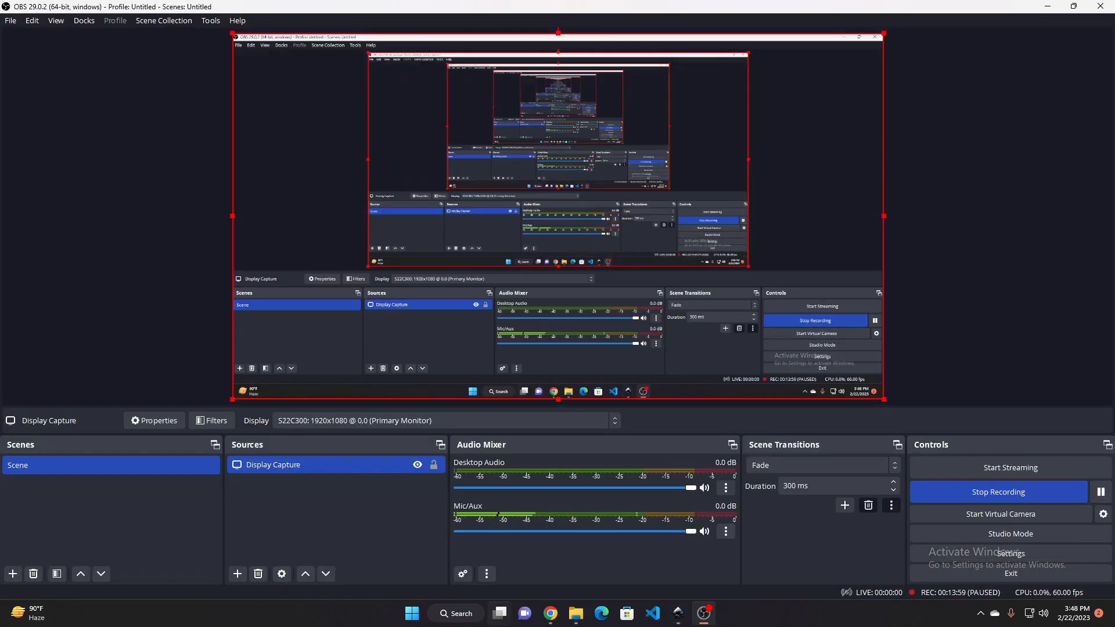
pyautogui.click(550, 613)
pyautogui.click(677, 613)
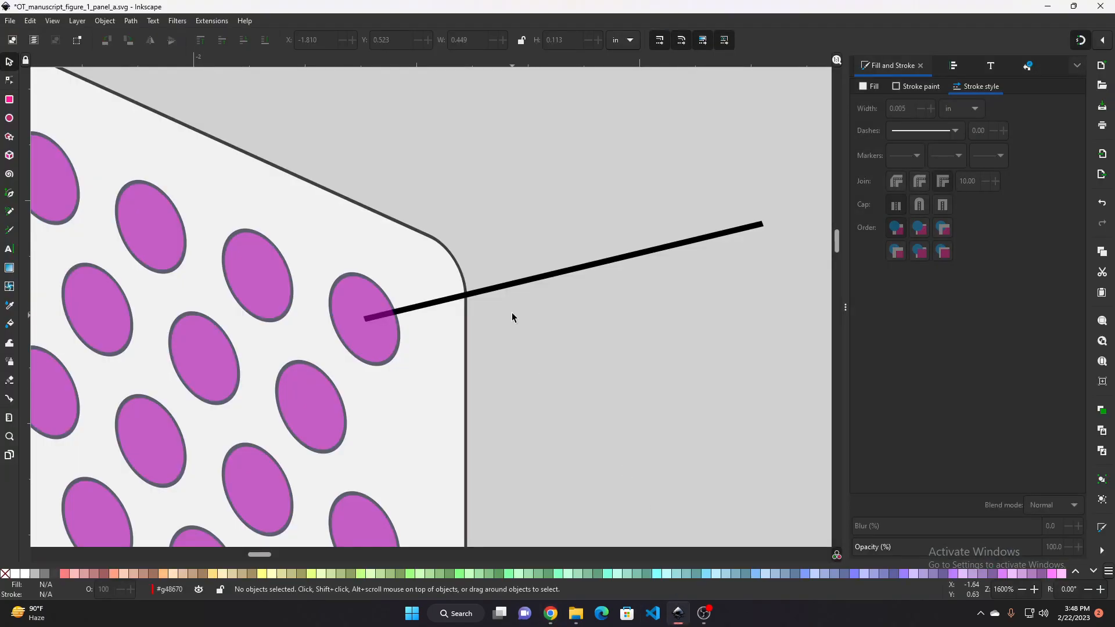
pyautogui.click(514, 285)
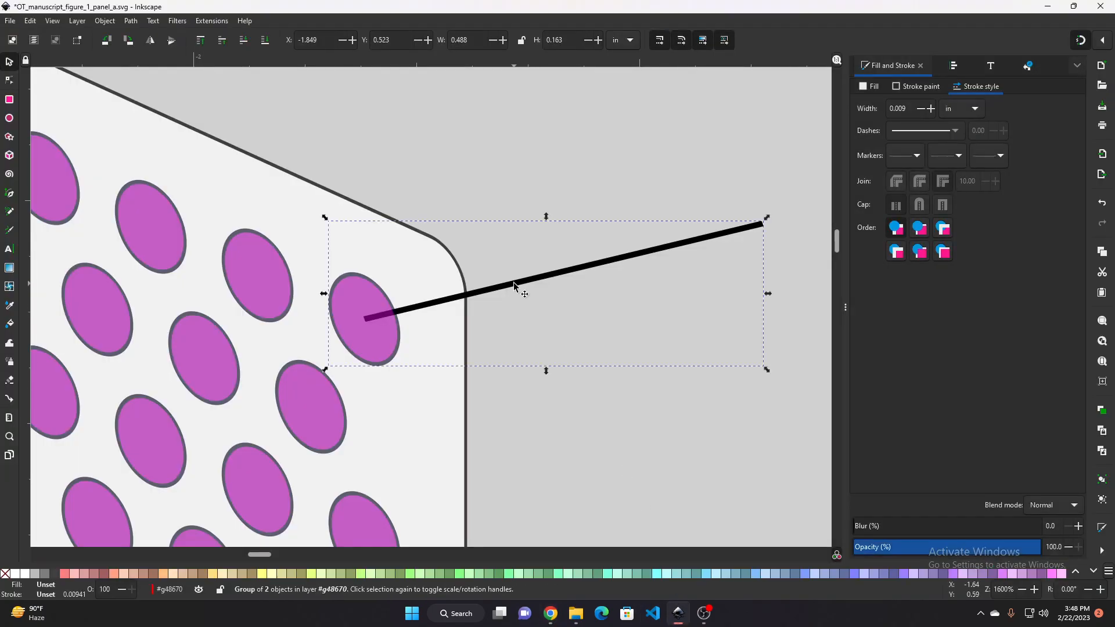
pyautogui.moveTo(520, 284)
pyautogui.mouseDown()
pyautogui.moveTo(534, 300)
pyautogui.moveTo(524, 296)
pyautogui.mouseUp()
pyautogui.hotkey('ctrl', 'z')
pyautogui.click(554, 417)
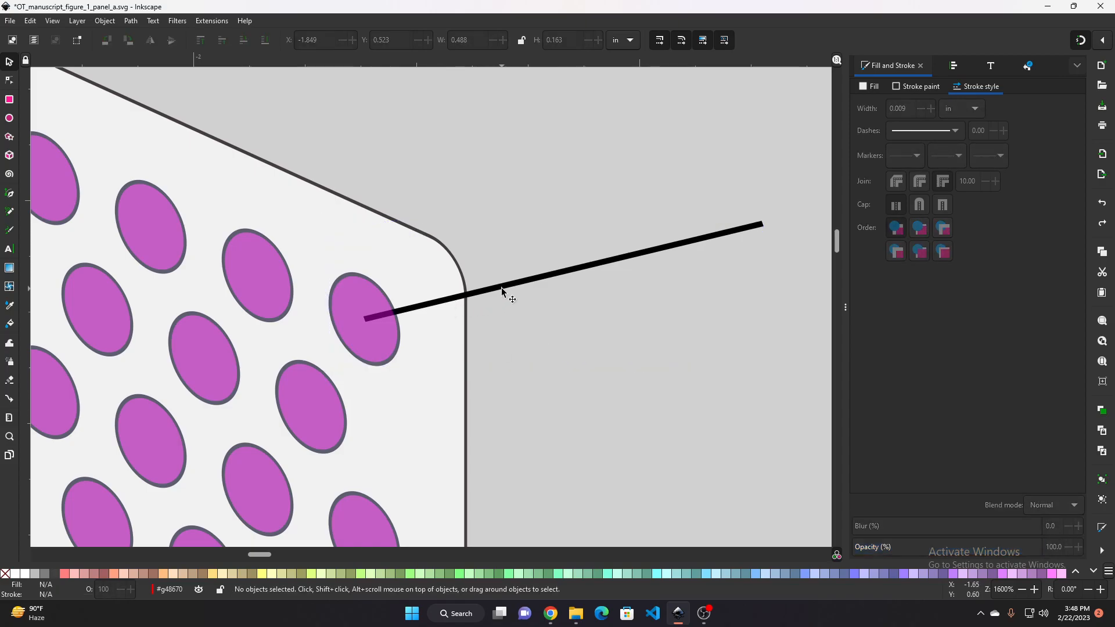
# Select the line inside its group, then wrap the skewed panel into a new group
pyautogui.keyDown('ctrl'); pyautogui.click(532, 288); pyautogui.keyUp('ctrl')
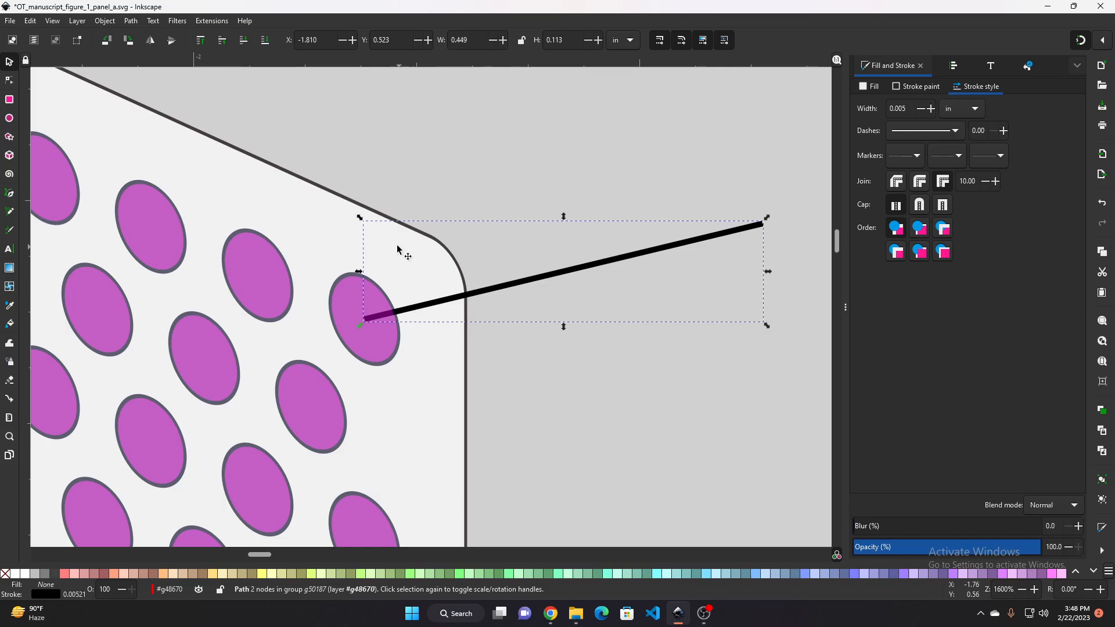
pyautogui.click(334, 199)
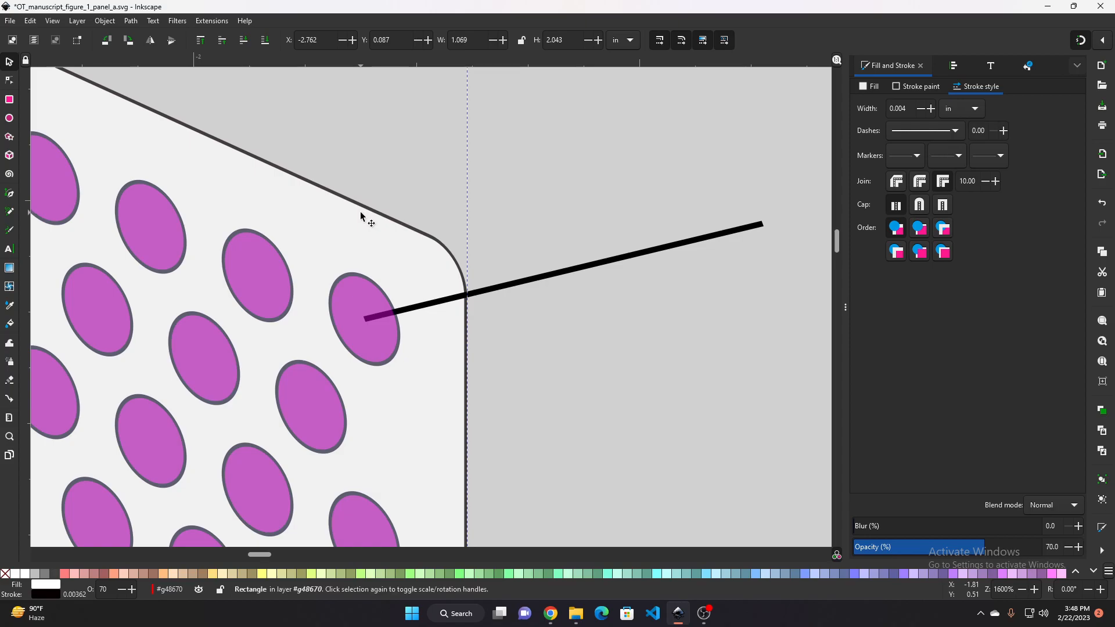
pyautogui.click(524, 278)
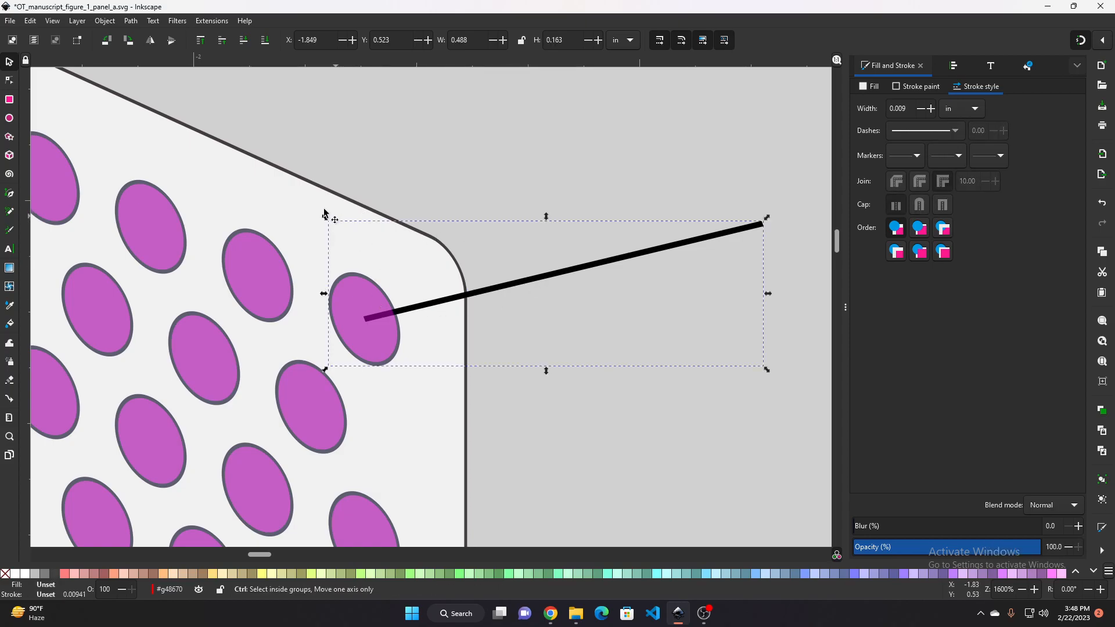
pyautogui.click(303, 195)
pyautogui.hotkey('ctrl', 'g')
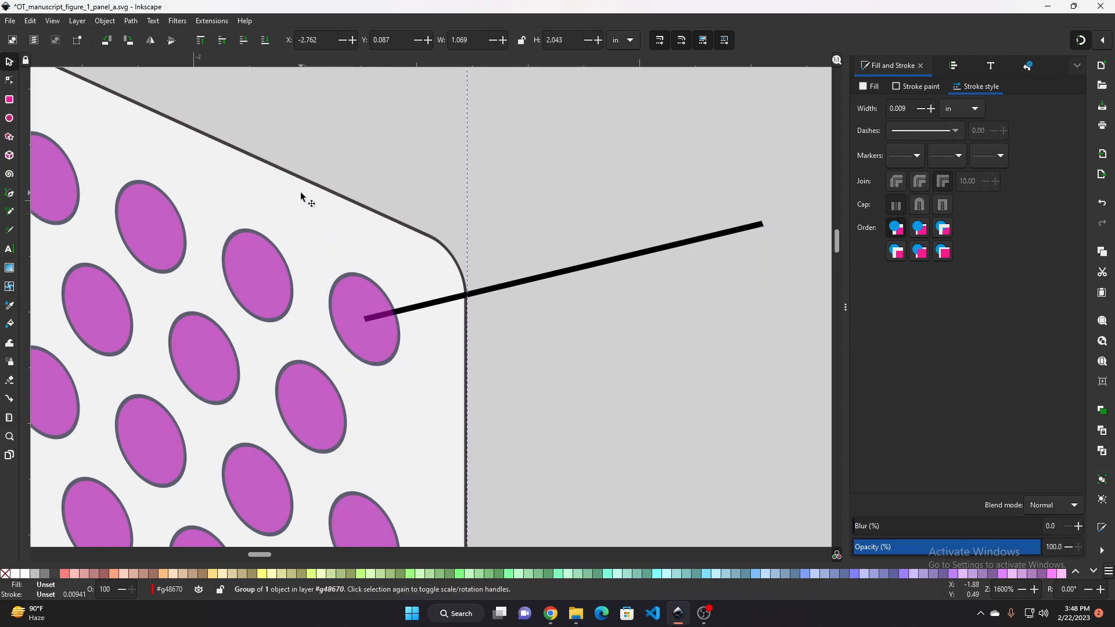
pyautogui.click(602, 263)
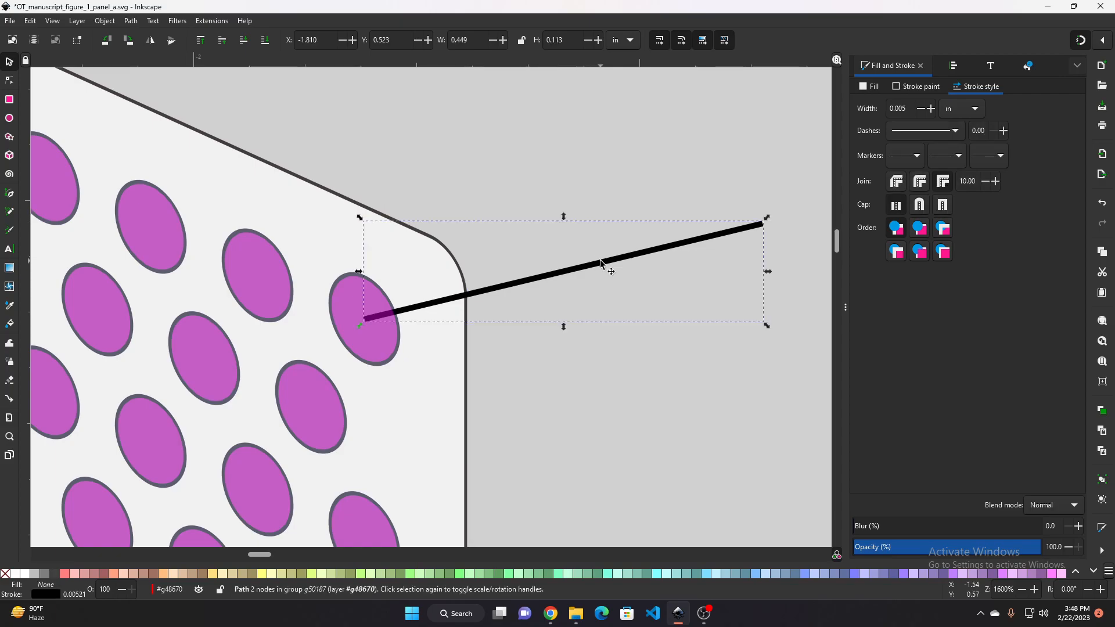
pyautogui.click(478, 315)
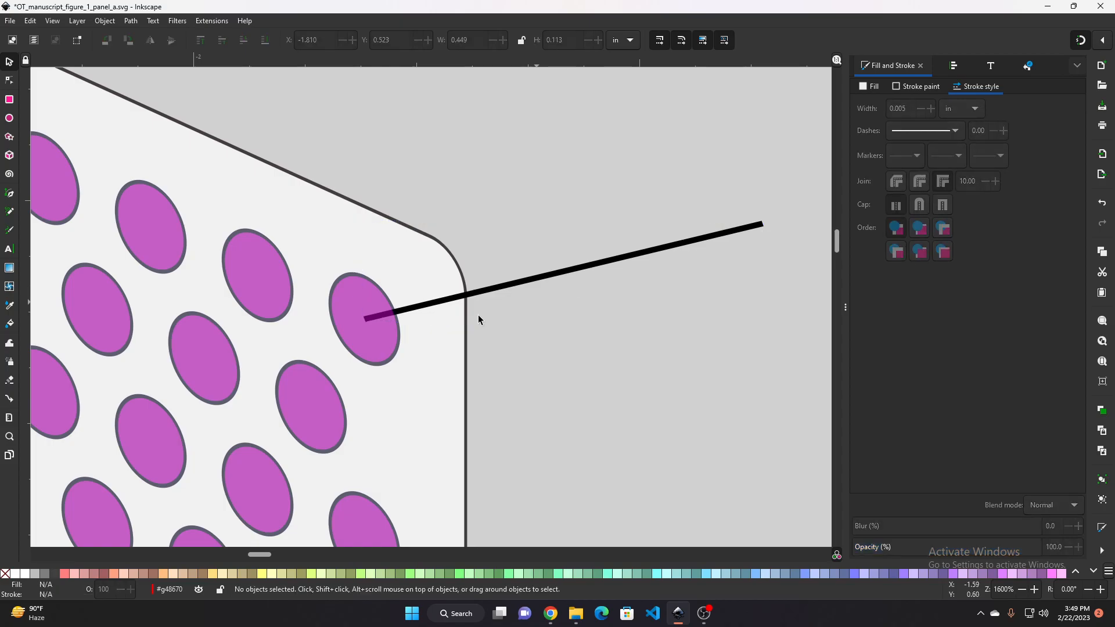
# Ungroup the connecting line from its ellipse
pyautogui.click(359, 325)
pyautogui.hotkey('ctrl', 'shift', 'g')
pyautogui.hotkey('ctrl', 'shift', 'g')
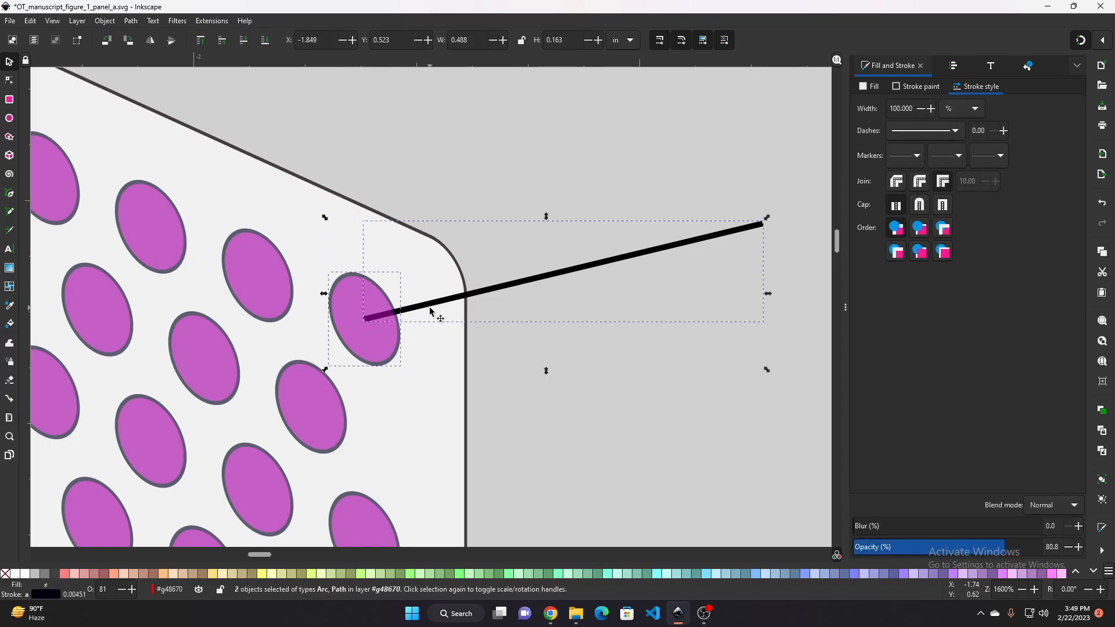
# Lower the connecting line one level so it sits behind the panel
pyautogui.click(575, 438)
pyautogui.click(528, 278)
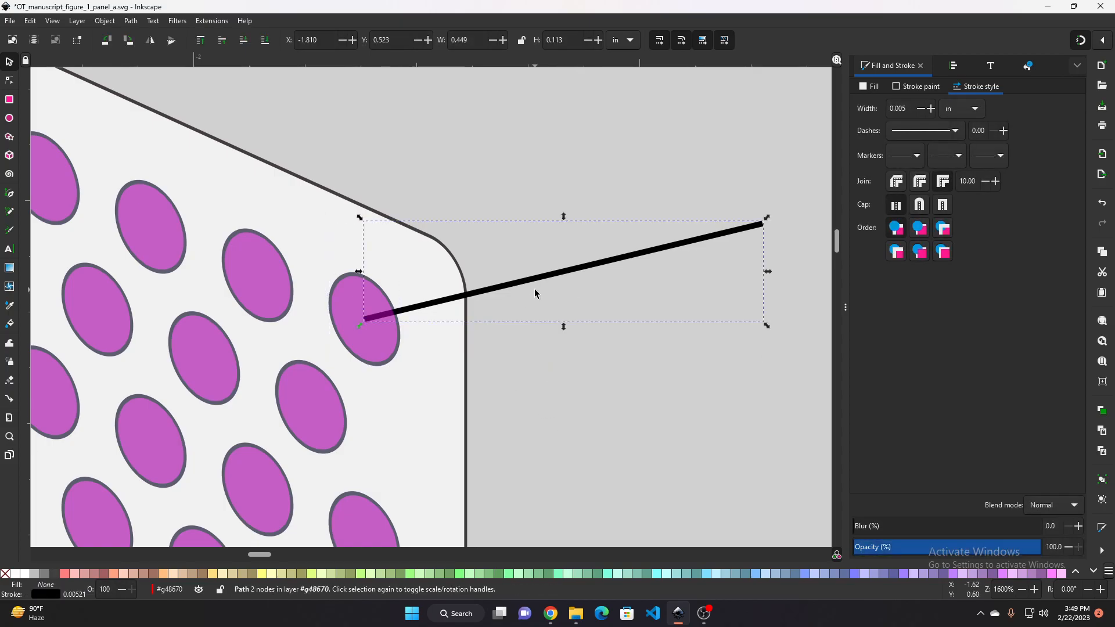
pyautogui.press('pagedown')
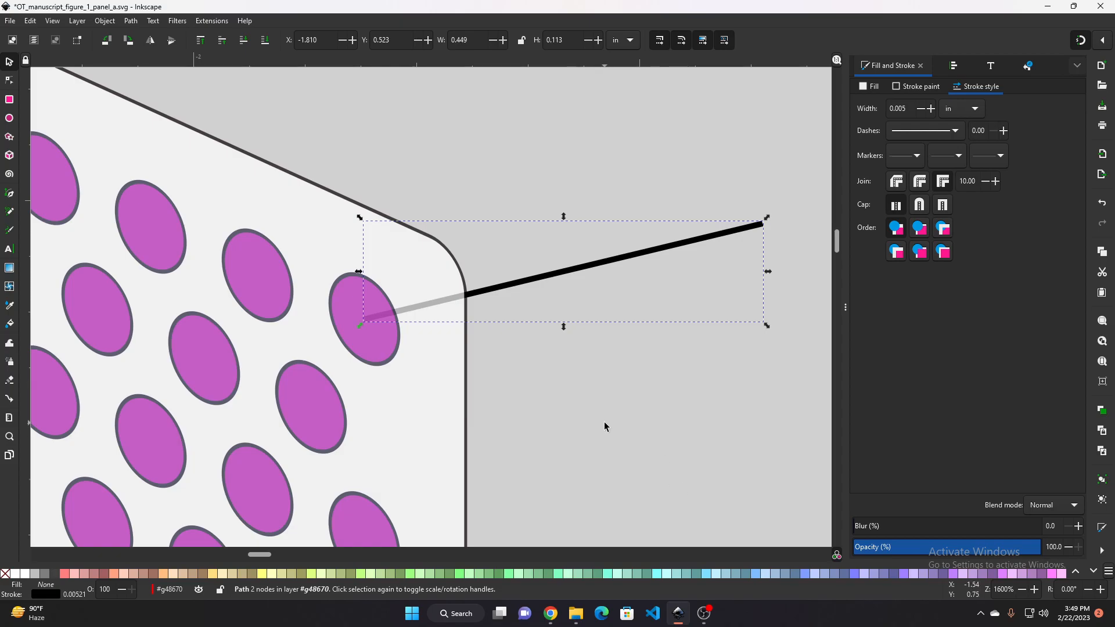
pyautogui.keyDown('ctrl'); pyautogui.scroll(-1, 593, 384); pyautogui.keyUp('ctrl')
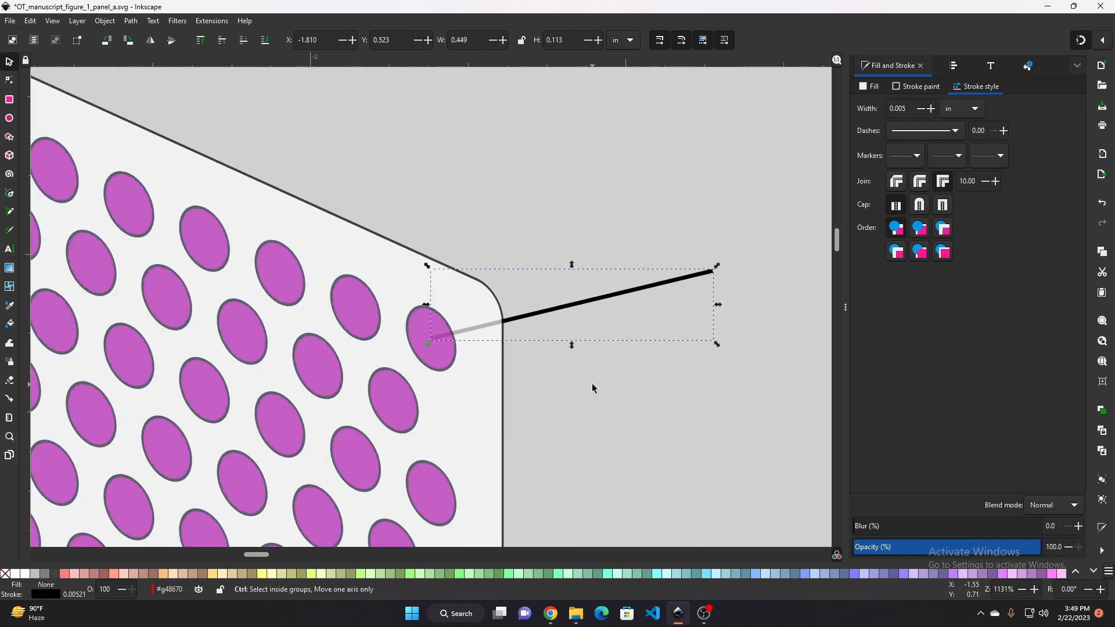
pyautogui.click(706, 614)
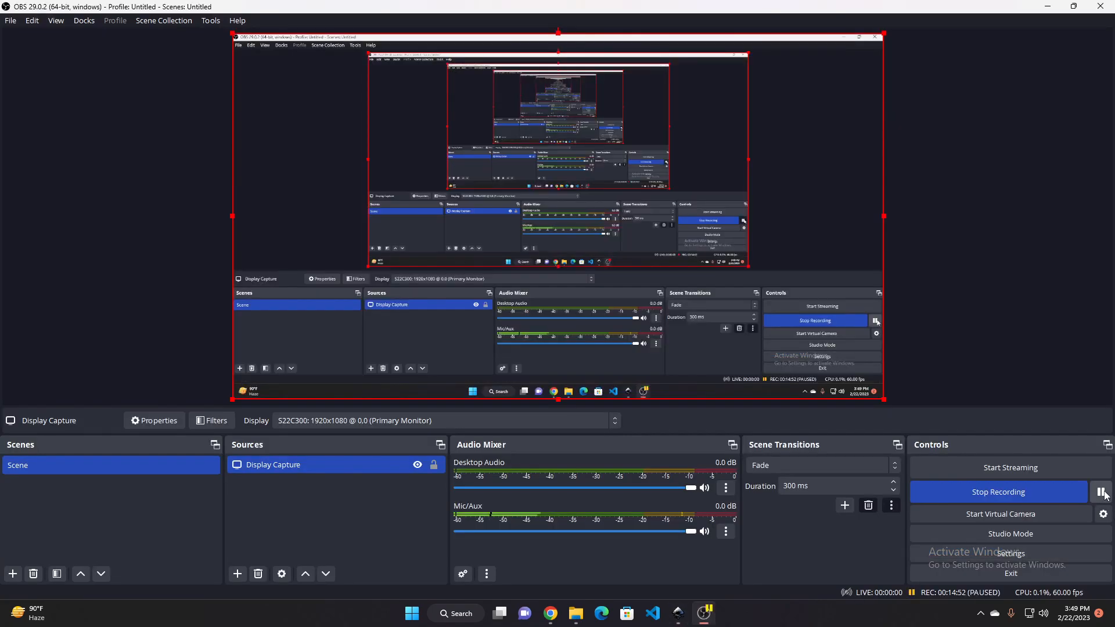
pyautogui.click(552, 616)
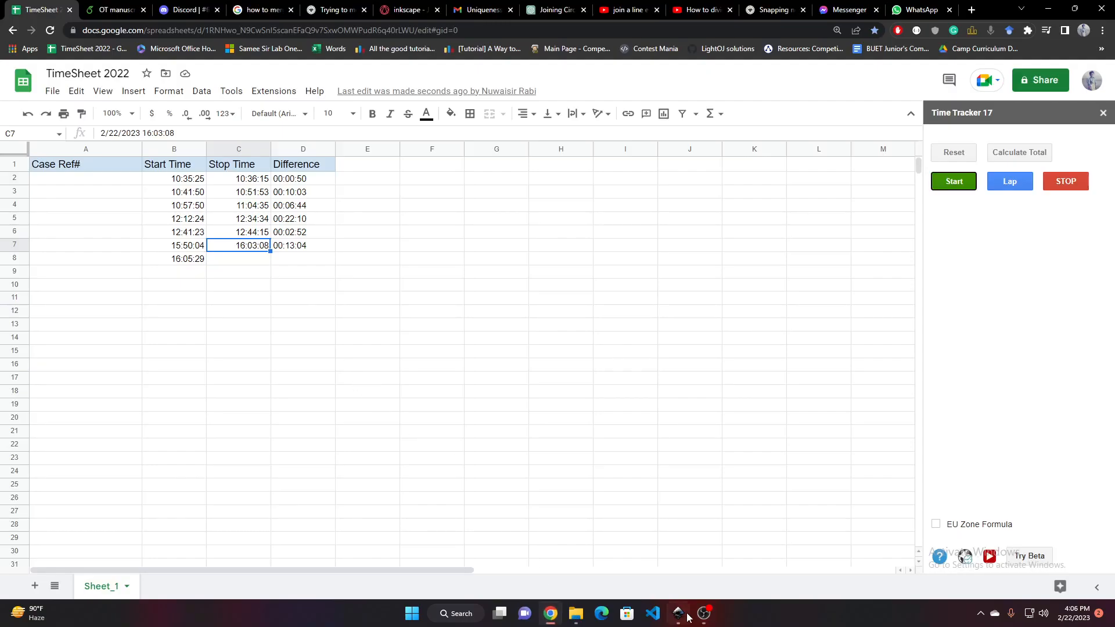
pyautogui.hotkey('alt', 'Tab')
# Check the panel's grouping by selecting the panel and one of its ellipses
pyautogui.click(426, 342)
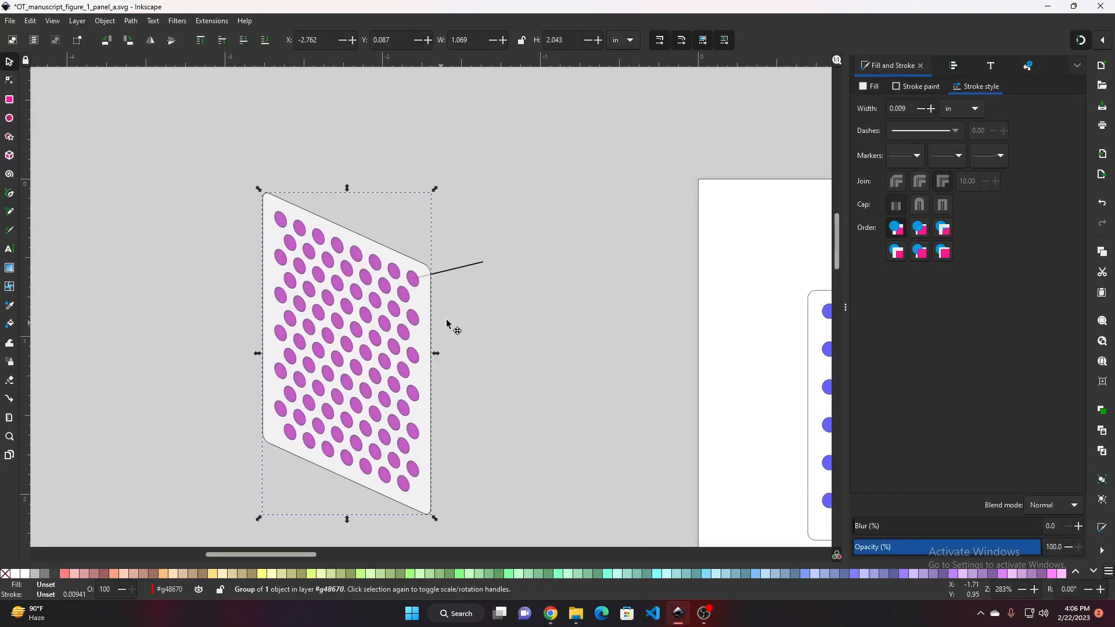
pyautogui.keyDown('ctrl'); pyautogui.click(414, 318); pyautogui.keyUp('ctrl')
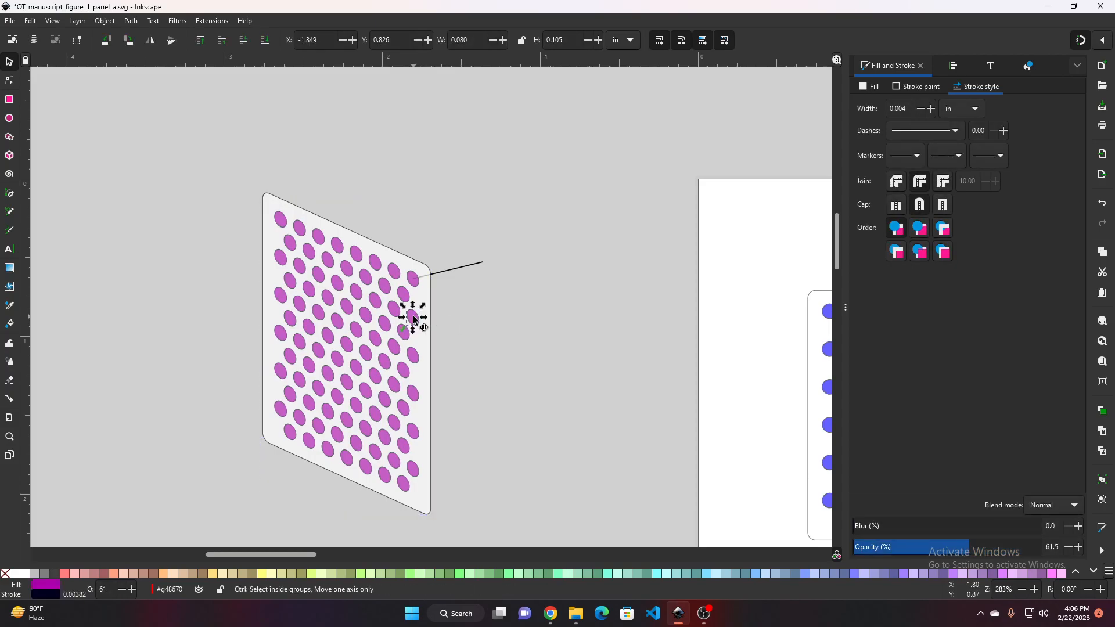
pyautogui.click(519, 314)
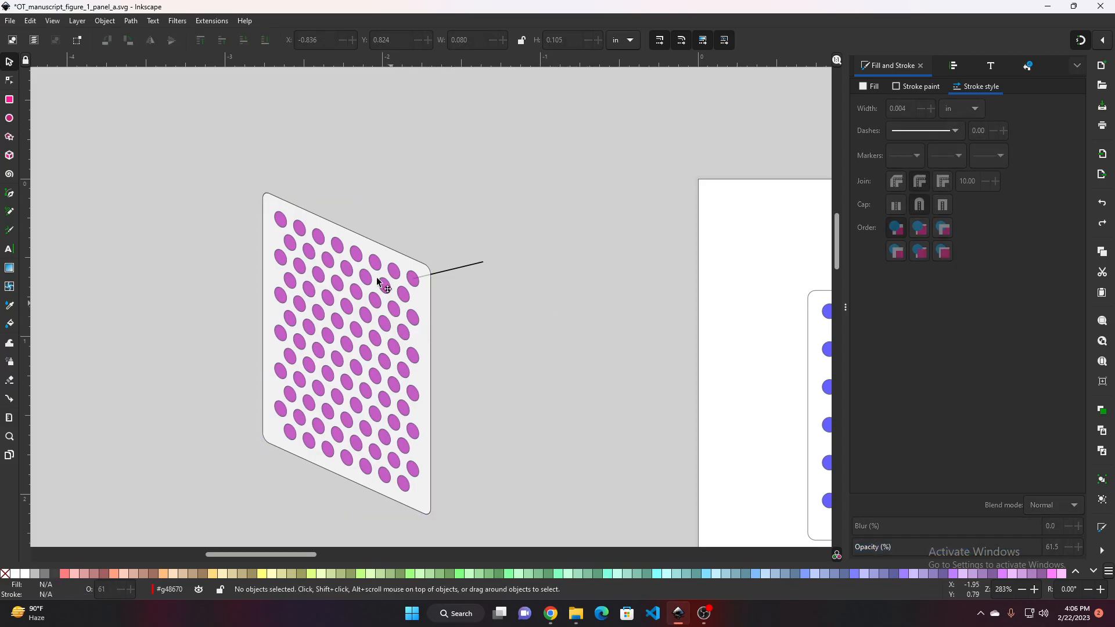
pyautogui.click(271, 200)
pyautogui.hotkey('ctrl', 'c')
pyautogui.hotkey('ctrl', 'v')
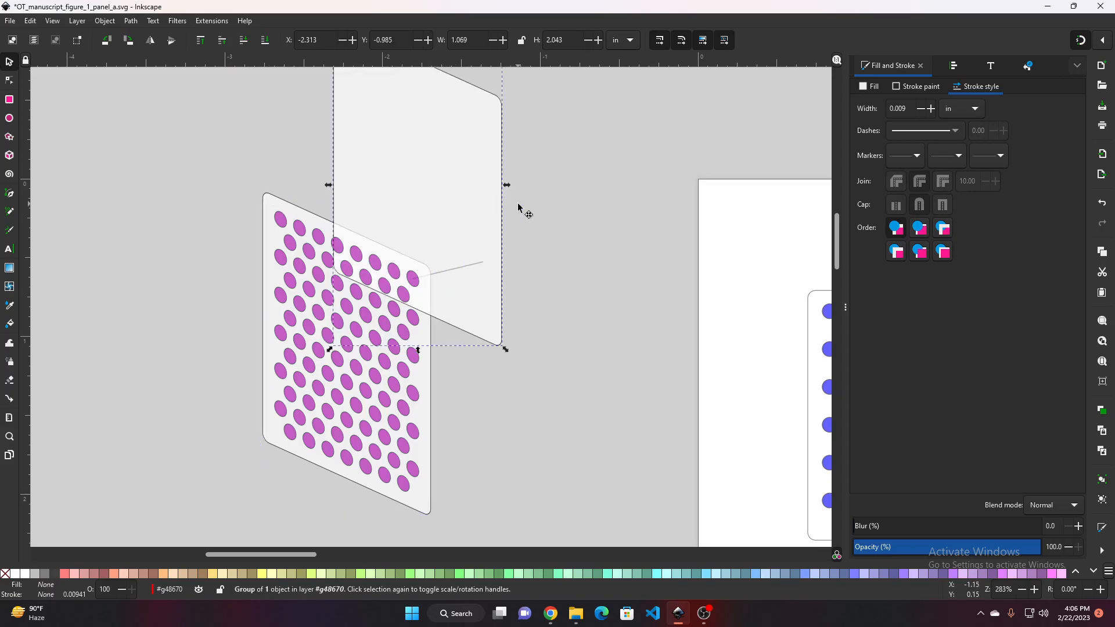
pyautogui.press('Delete')
# Select the skewed panel with all its ellipses and group them into a single group
pyautogui.moveTo(218, 169); pyautogui.dragTo(451, 527)
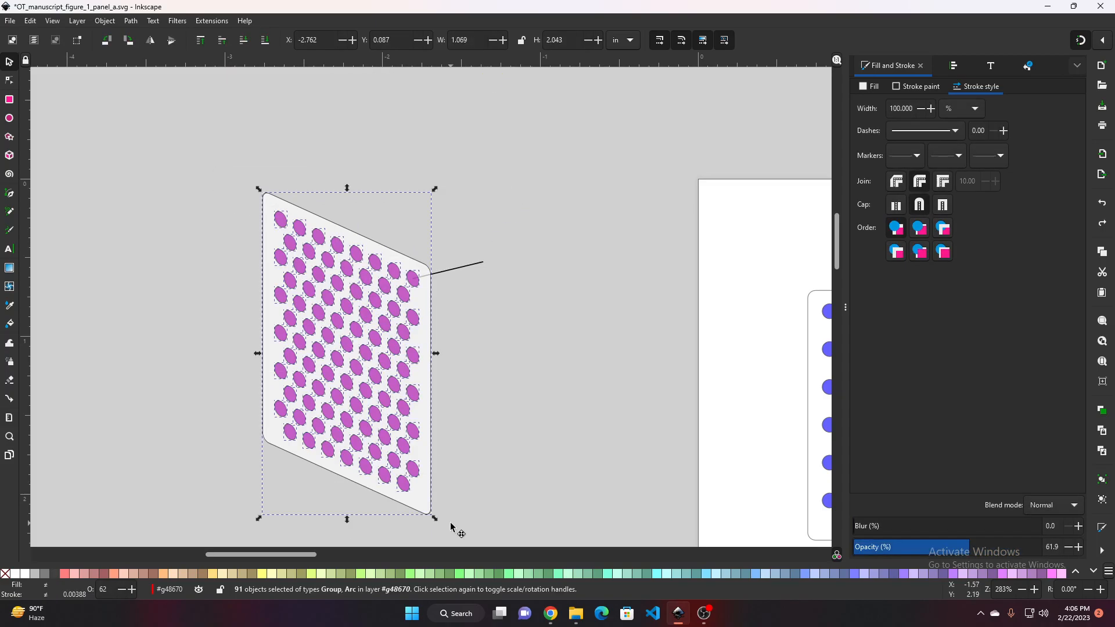
pyautogui.press('ctrl')
pyautogui.hotkey('ctrl', 'g')
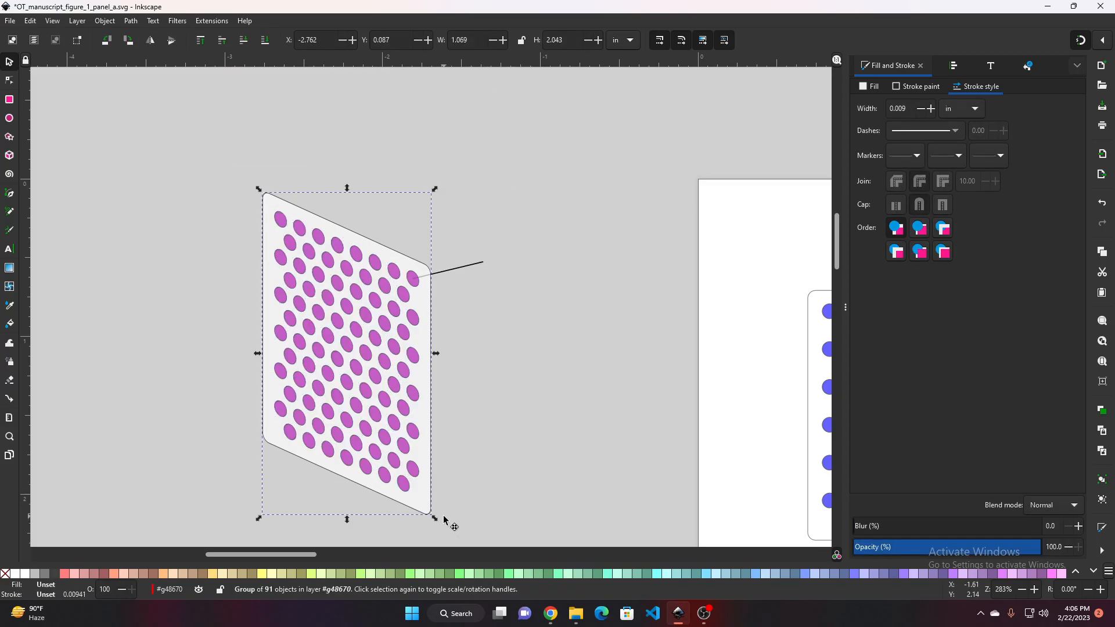
pyautogui.hotkey('ctrl', 'v')
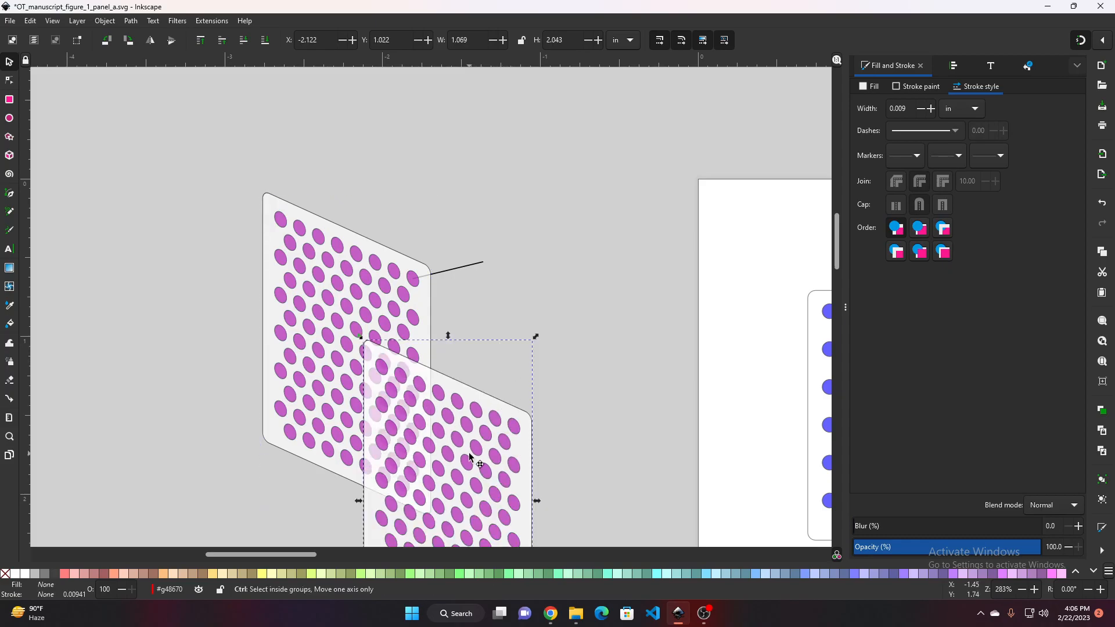
pyautogui.hotkey('ctrl', 'z')
pyautogui.click(346, 331)
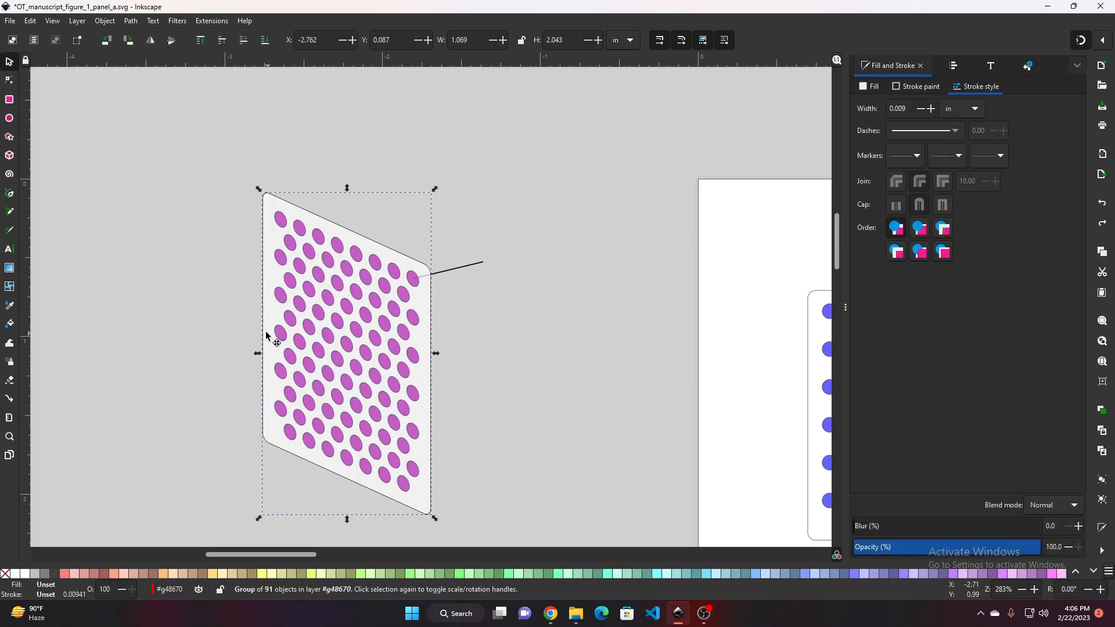
pyautogui.moveTo(476, 399); pyautogui.dragTo(415, 334)
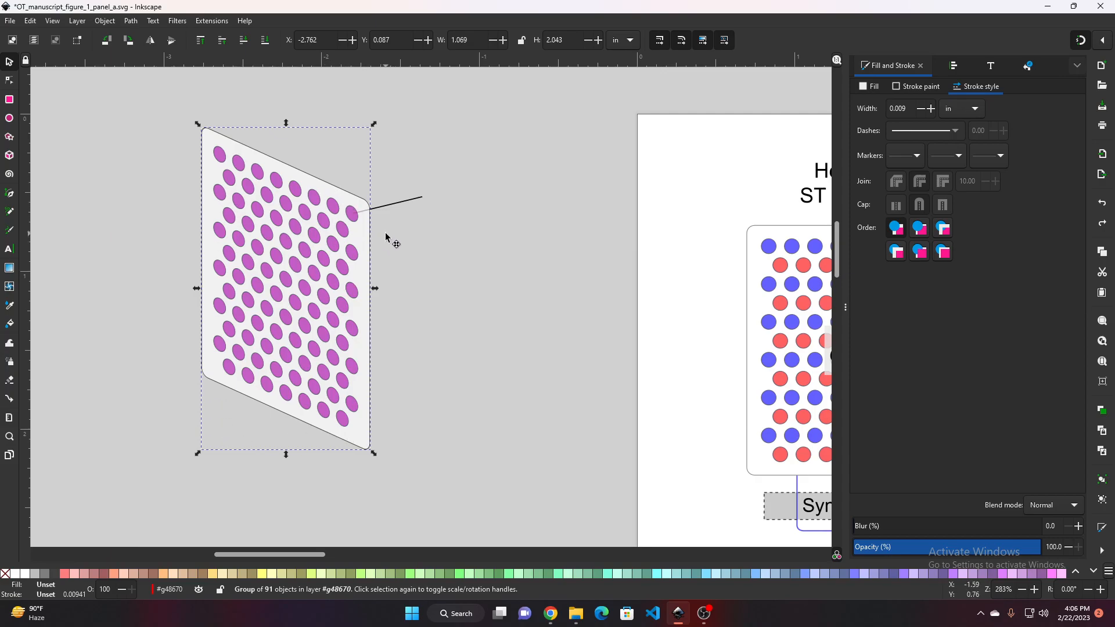
pyautogui.moveTo(549, 351); pyautogui.dragTo(367, 230)
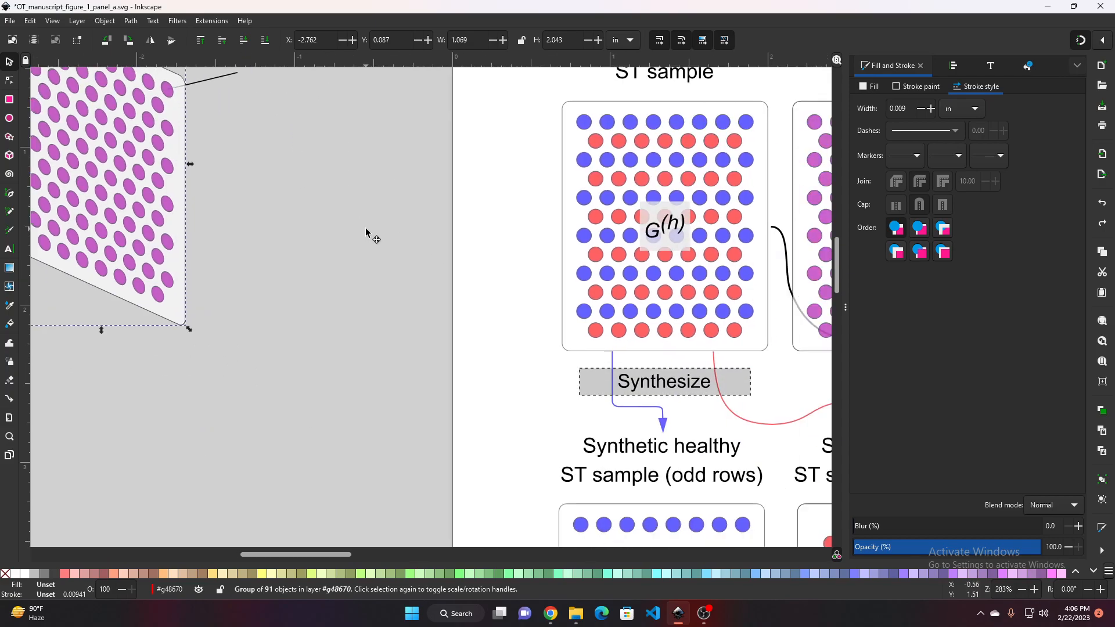
pyautogui.moveTo(322, 285); pyautogui.dragTo(588, 499)
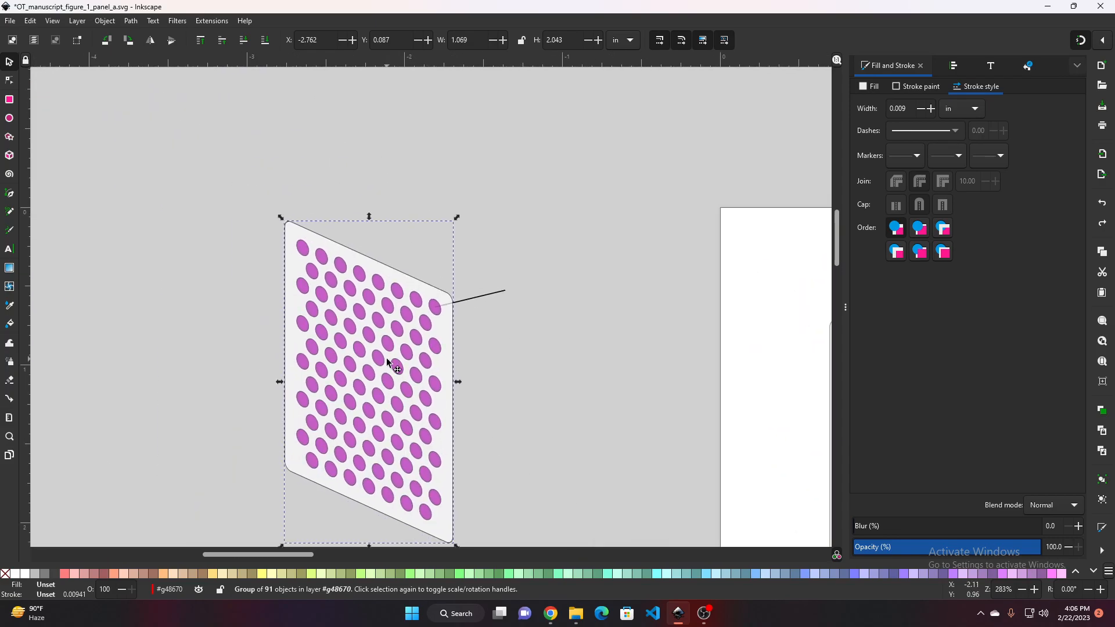
pyautogui.scroll(-2, 387, 363)
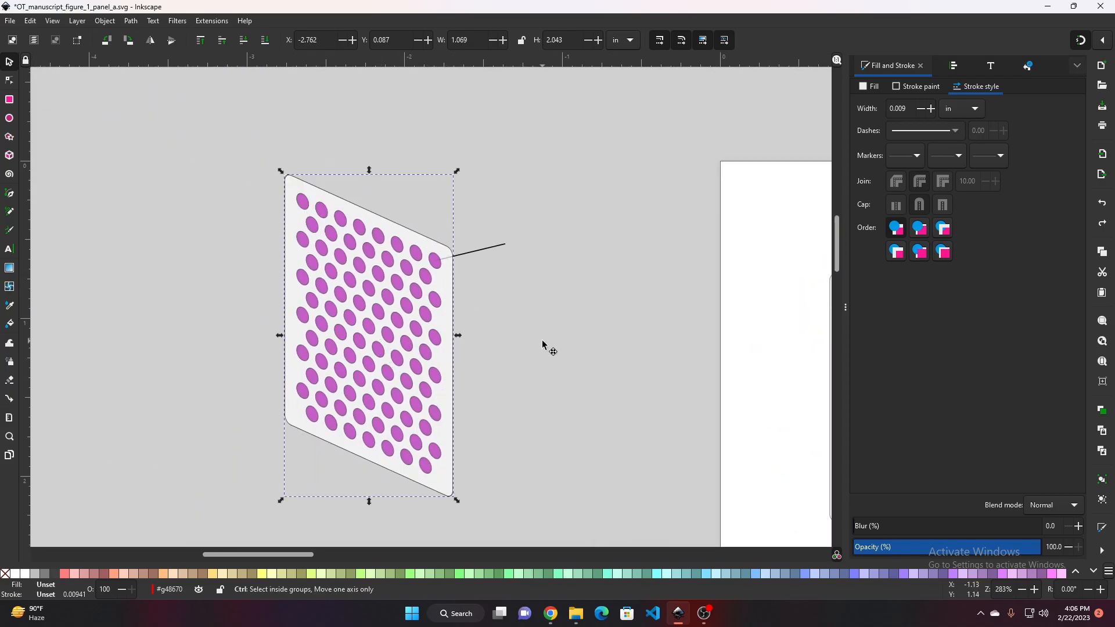
pyautogui.hotkey('ctrl', 'v')
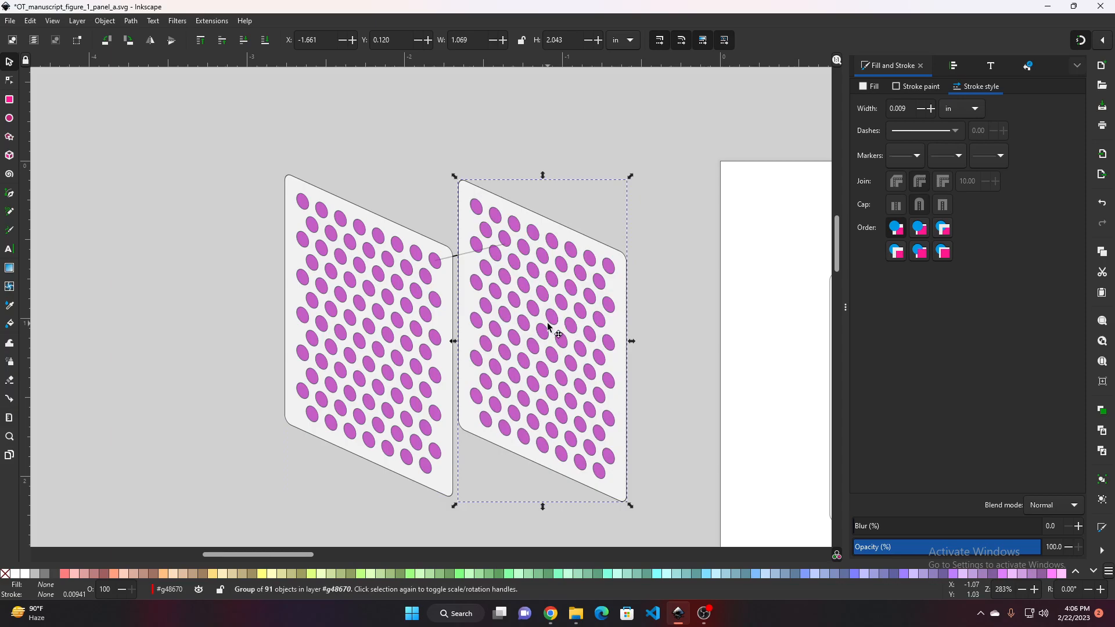
pyautogui.moveTo(549, 328); pyautogui.dragTo(468, 329)
pyautogui.press('Escape')
pyautogui.press('Delete')
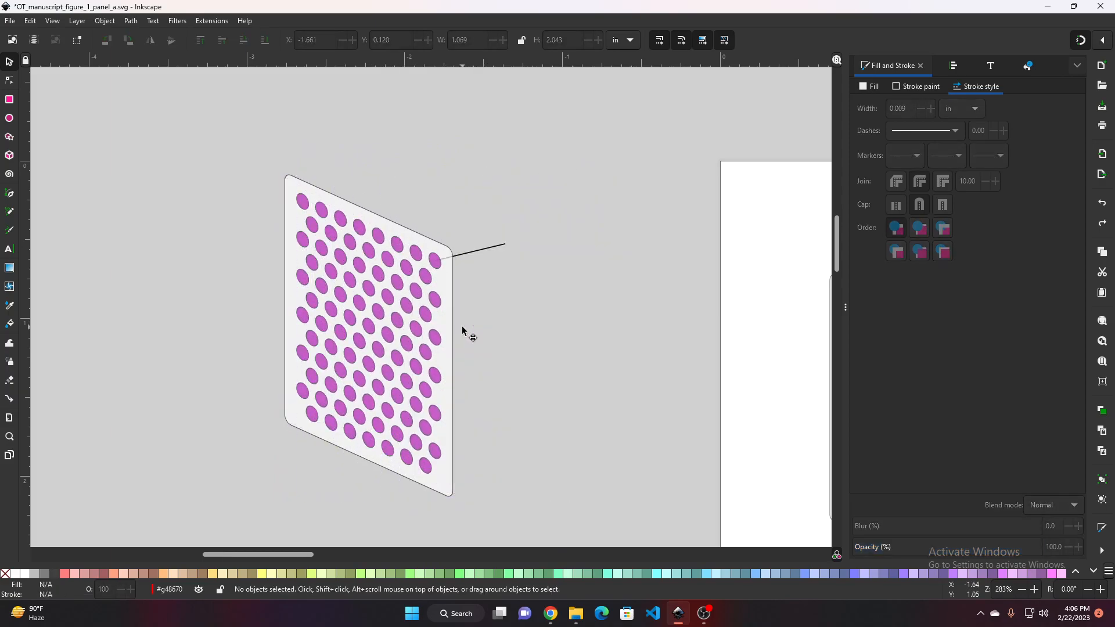
# Duplicate the grouped skewed panel and move the copy to the left so it overlaps the original
pyautogui.click(373, 335)
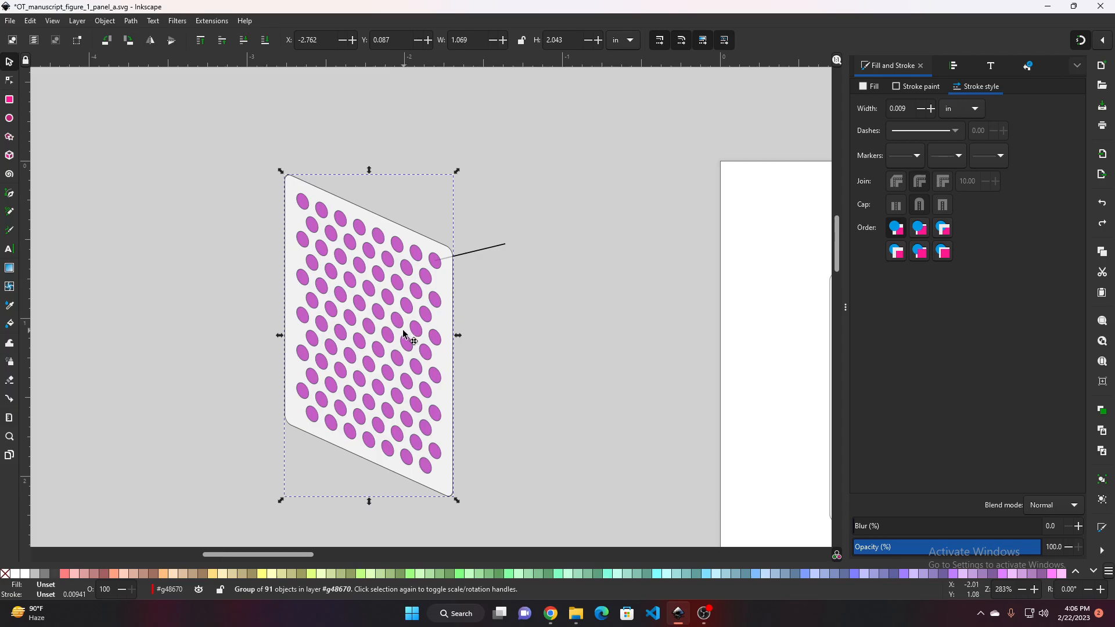
pyautogui.press('ctrl')
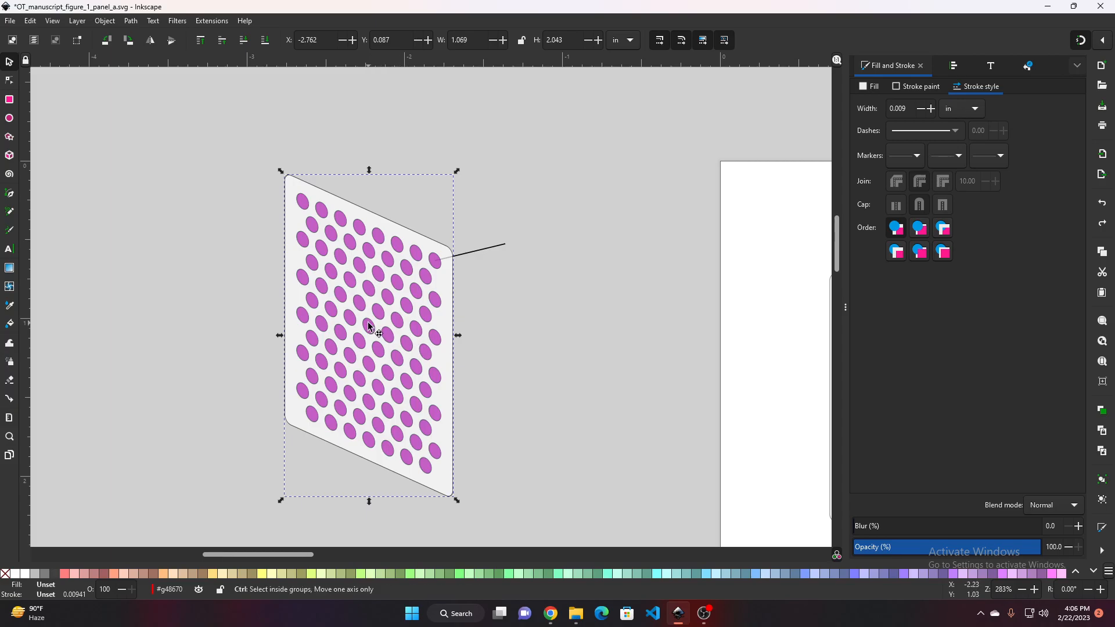
pyautogui.hotkey('ctrl', 'shift', 'z')
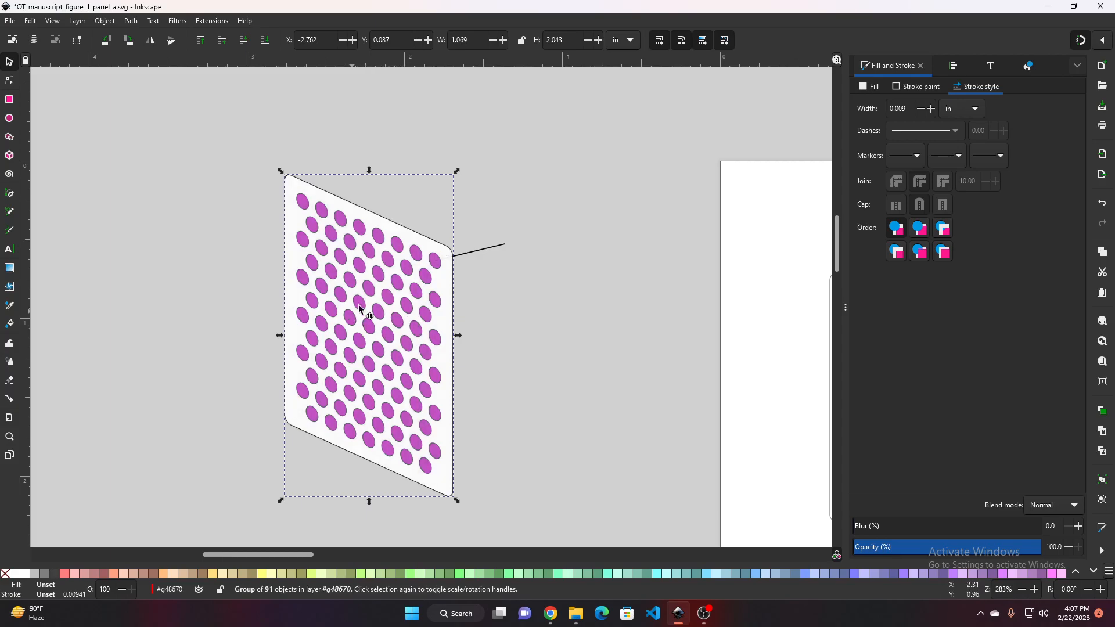
pyautogui.press('ctrl')
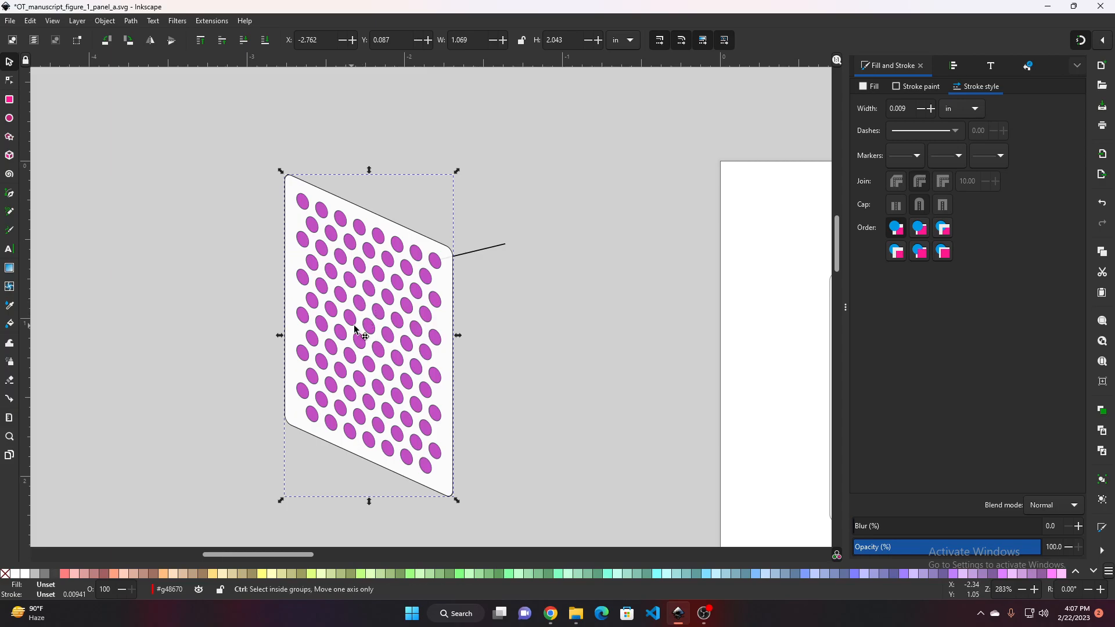
pyautogui.hotkey('ctrl', 'd')
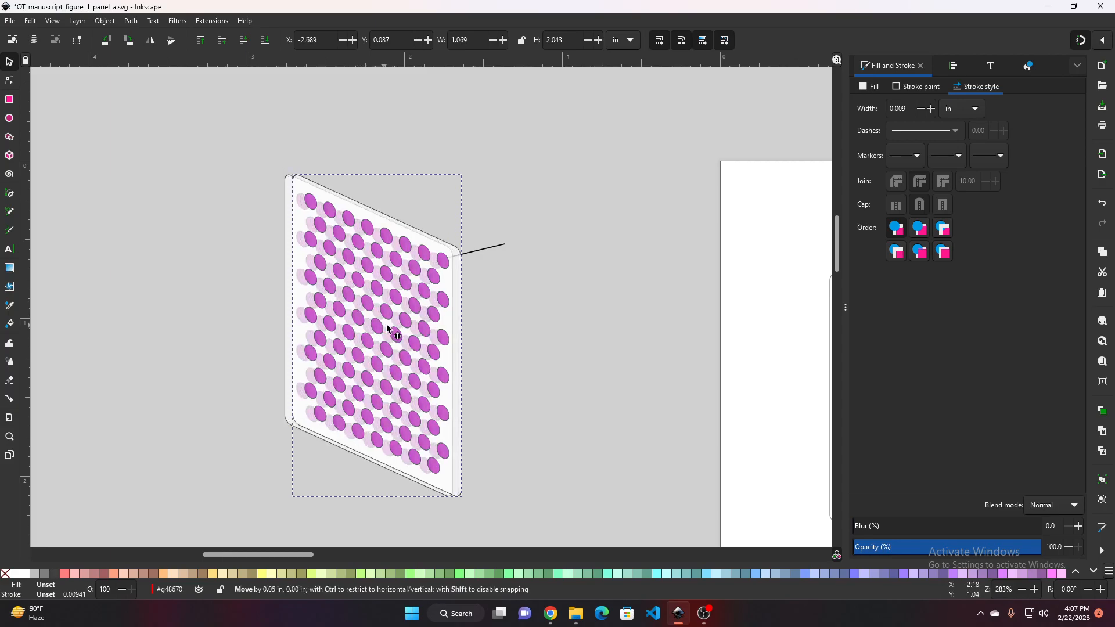
pyautogui.moveTo(391, 328); pyautogui.dragTo(284, 350)
pyautogui.moveTo(505, 339); pyautogui.dragTo(566, 328)
pyautogui.scroll(-1, 583, 348)
pyautogui.scroll(2, 566, 328)
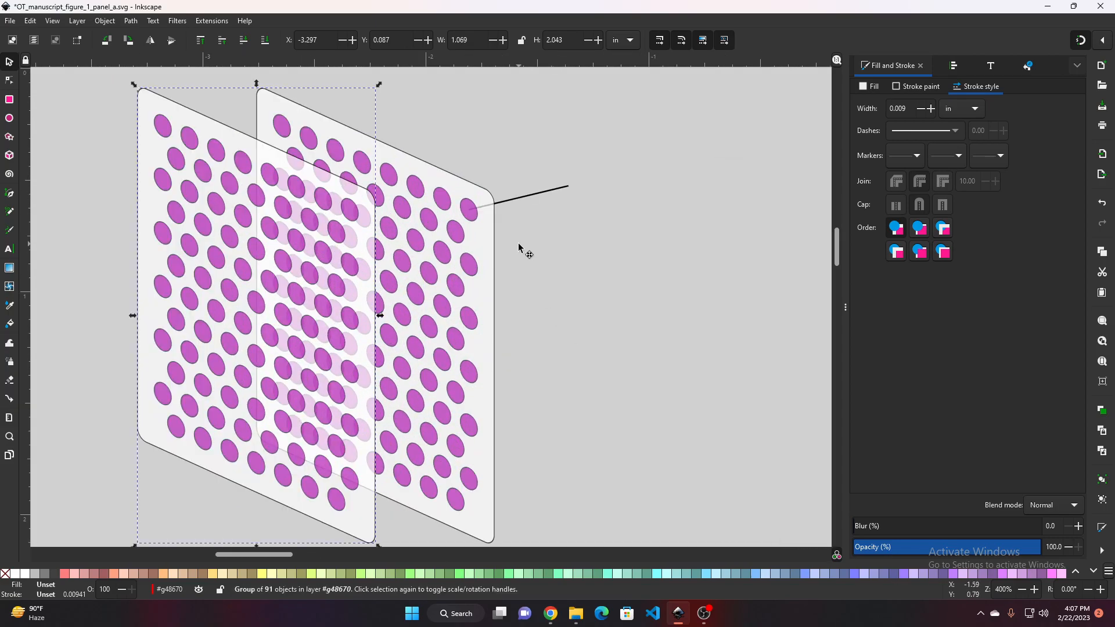
pyautogui.click(567, 337)
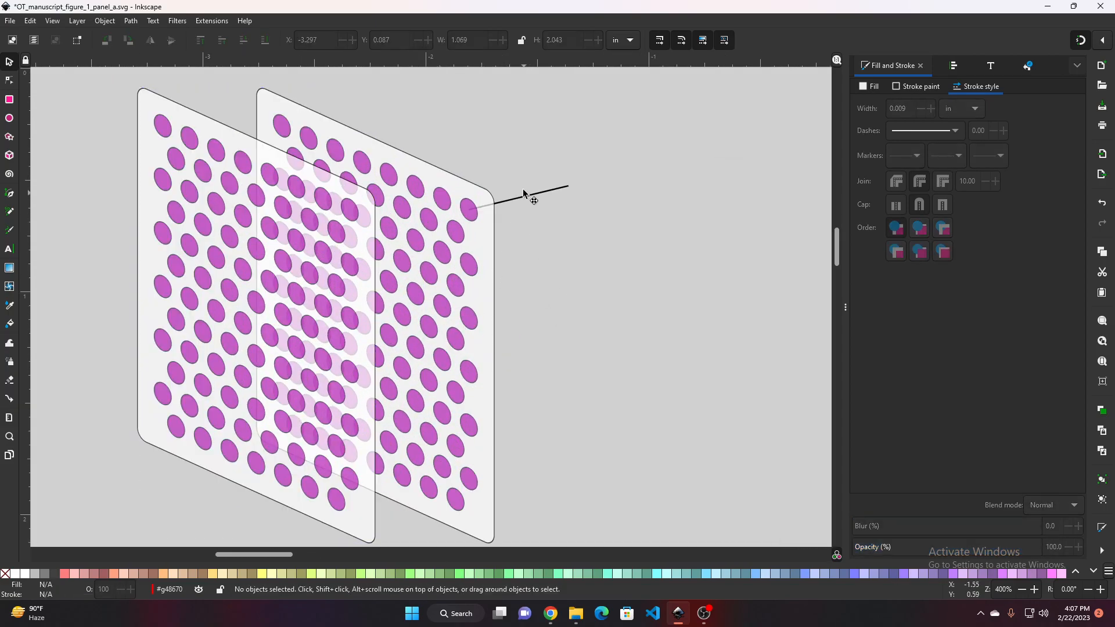
pyautogui.click(524, 198)
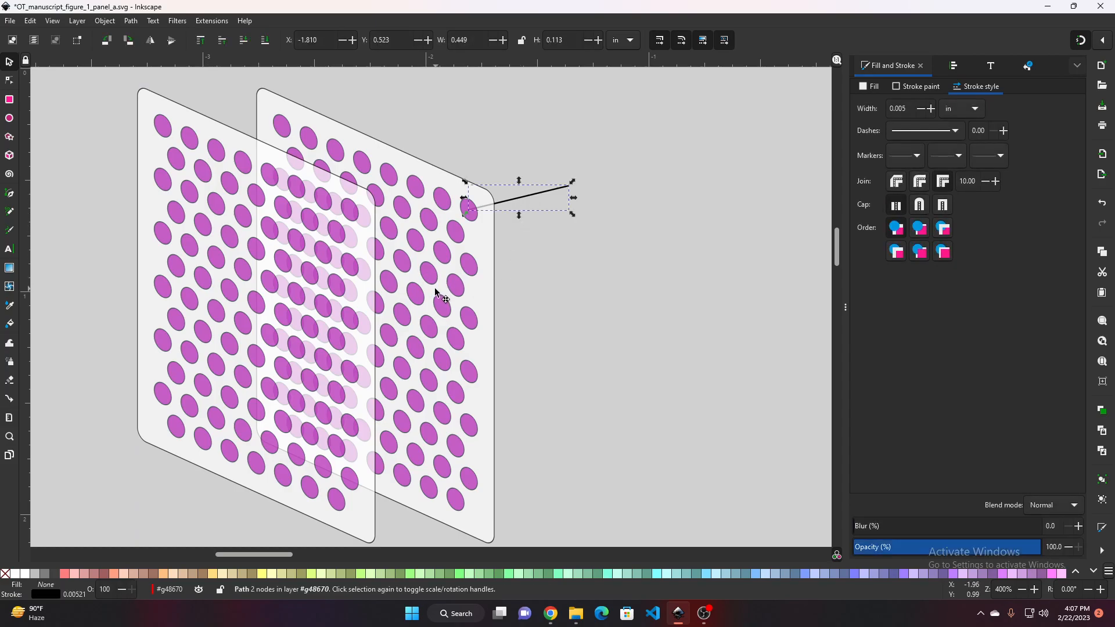
pyautogui.press('Delete')
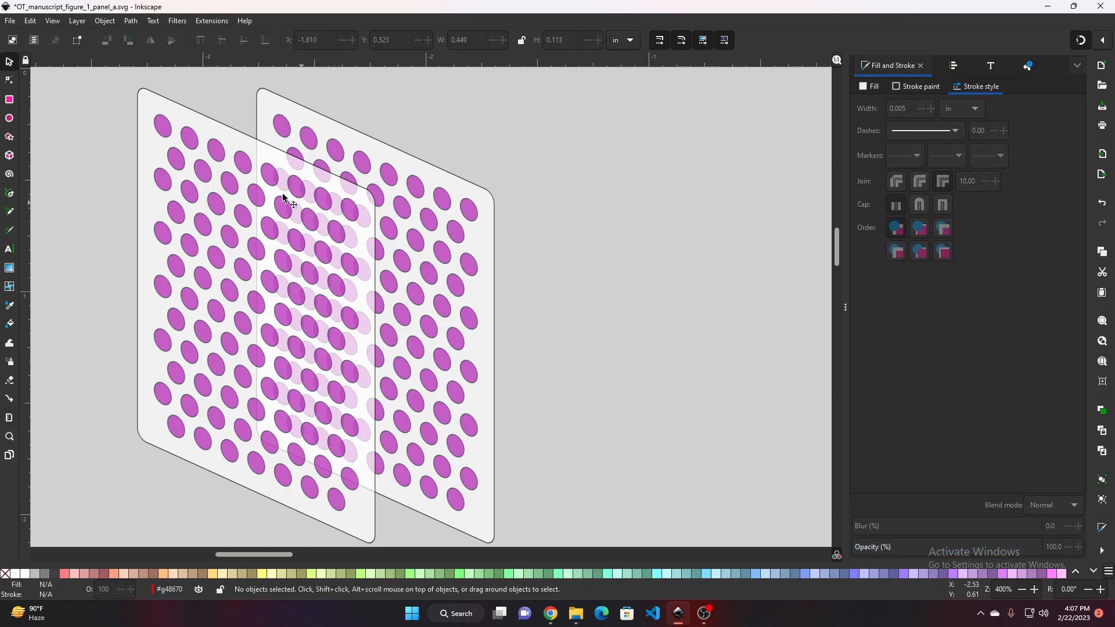
pyautogui.hotkey('ctrl', 'z')
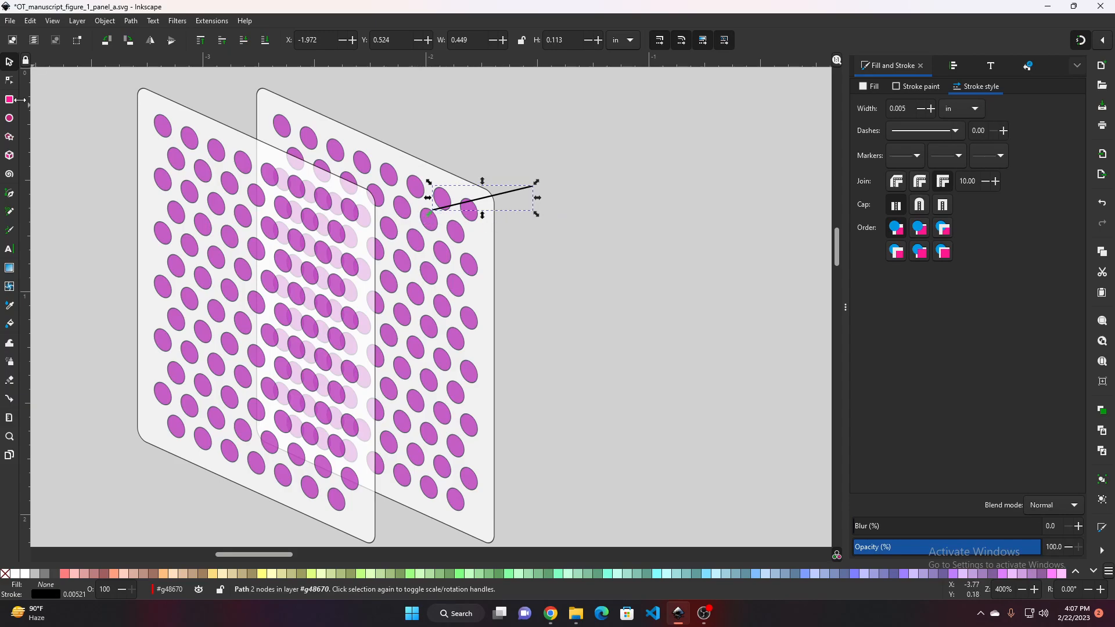
# Edit the connecting line's end nodes so it runs horizontally from a dot on the copied panel to a dot on the original panel
pyautogui.click(9, 80)
pyautogui.click(456, 205)
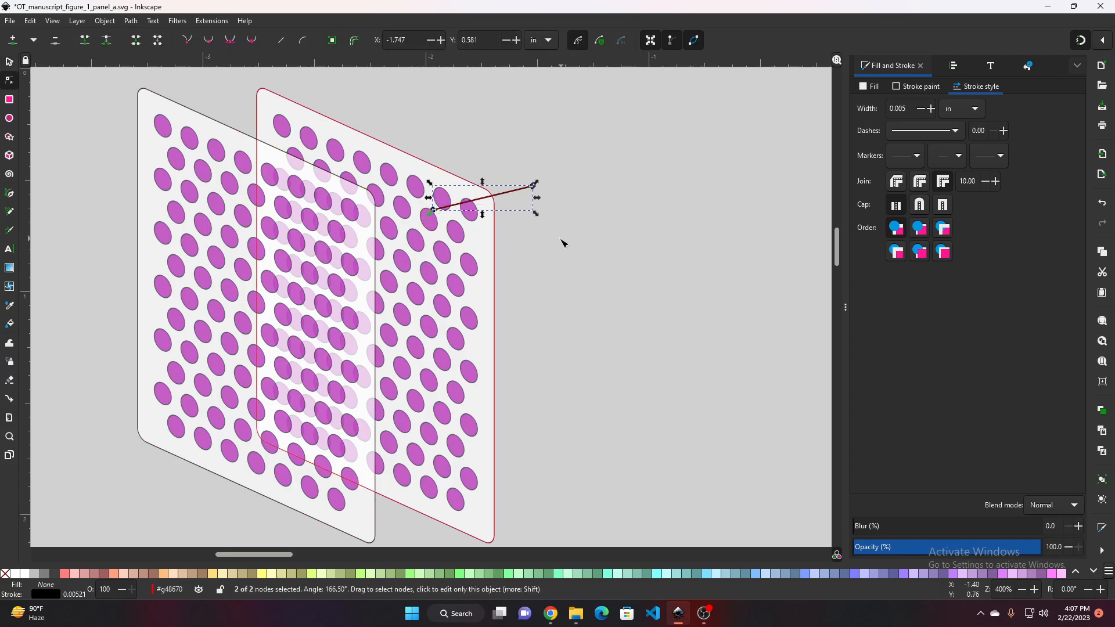
pyautogui.scroll(3, 476, 217)
pyautogui.scroll(-2, 397, 210)
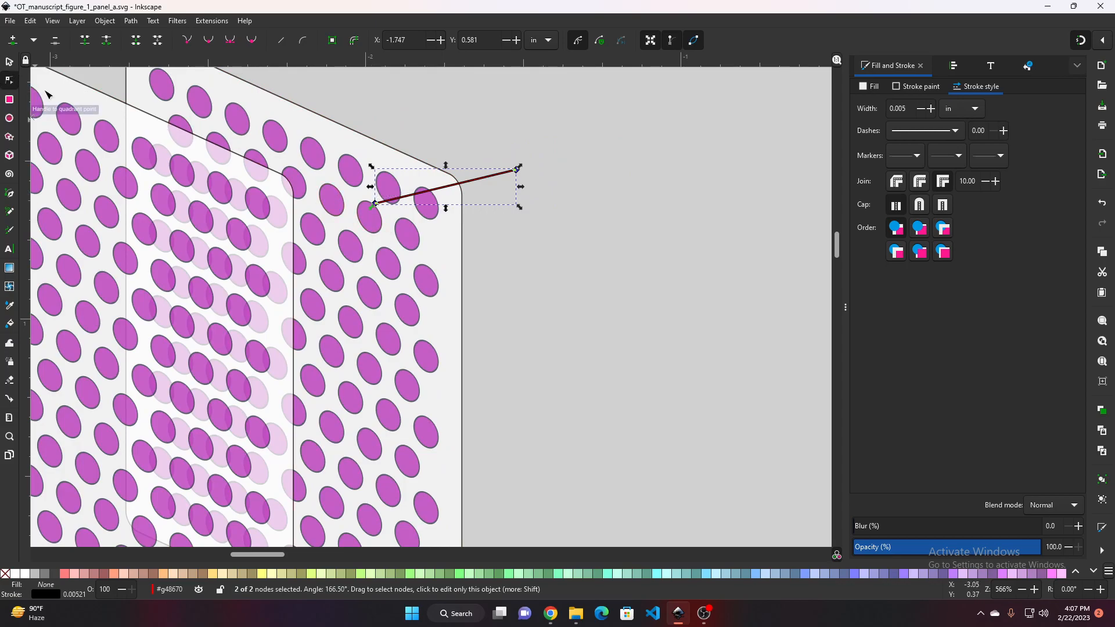
pyautogui.moveTo(375, 206); pyautogui.dragTo(259, 201)
pyautogui.scroll(4, 259, 207)
pyautogui.moveTo(263, 207)
pyautogui.mouseDown()
pyautogui.moveTo(260, 193)
pyautogui.moveTo(264, 218)
pyautogui.moveTo(260, 201)
pyautogui.mouseUp()
pyautogui.scroll(-3, 351, 238)
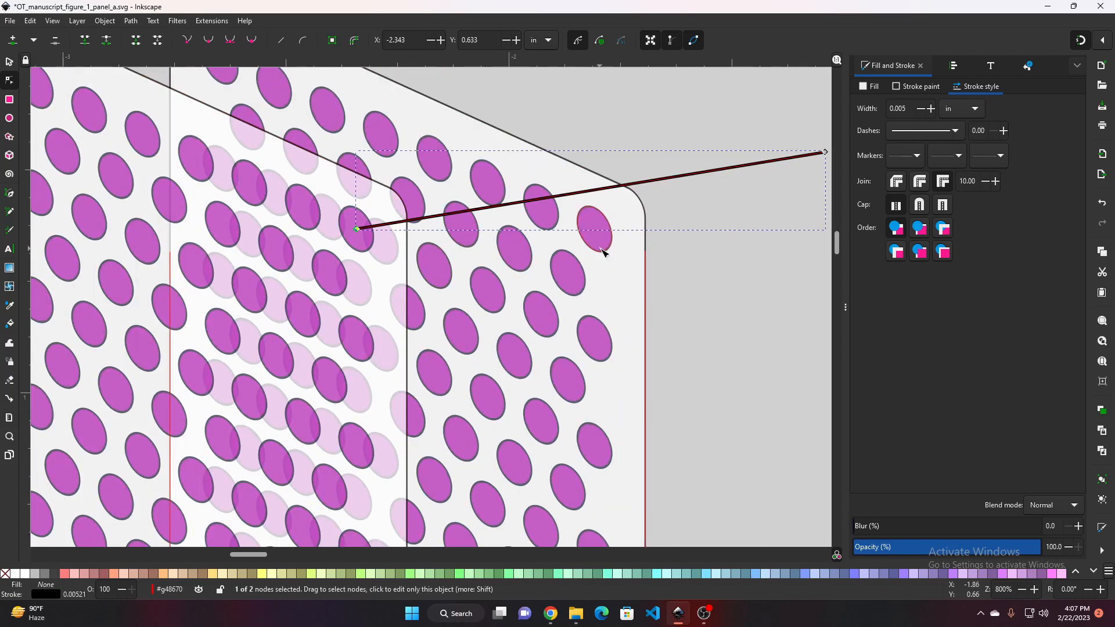
pyautogui.moveTo(605, 251); pyautogui.dragTo(274, 280)
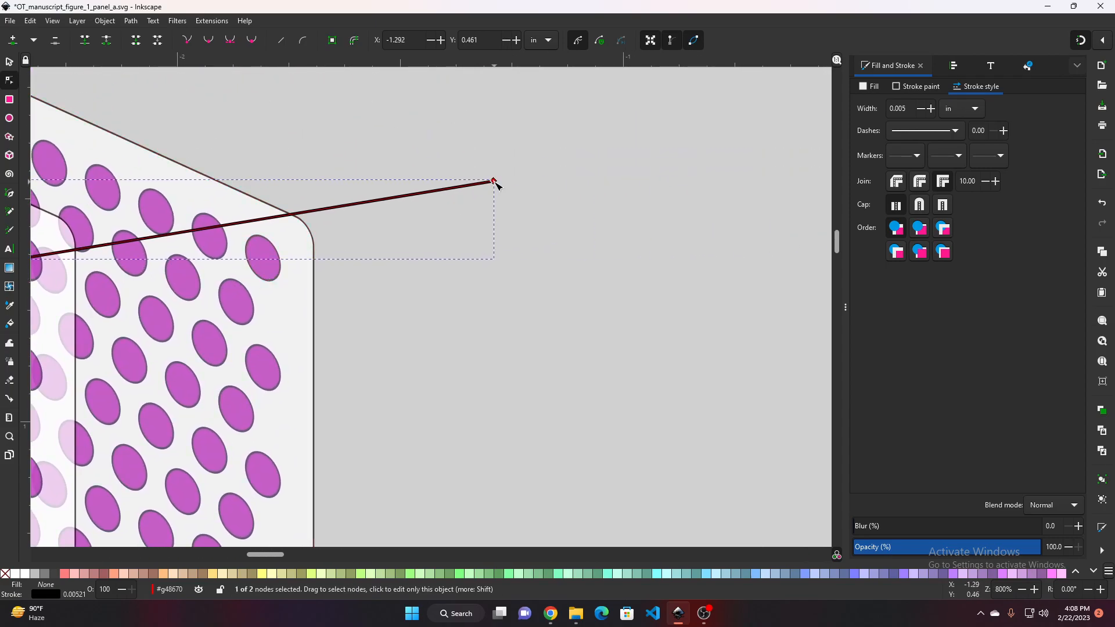
pyautogui.moveTo(495, 183); pyautogui.dragTo(266, 251)
pyautogui.scroll(4, 266, 259)
pyautogui.scroll(-3, 383, 258)
pyautogui.scroll(-2, 406, 262)
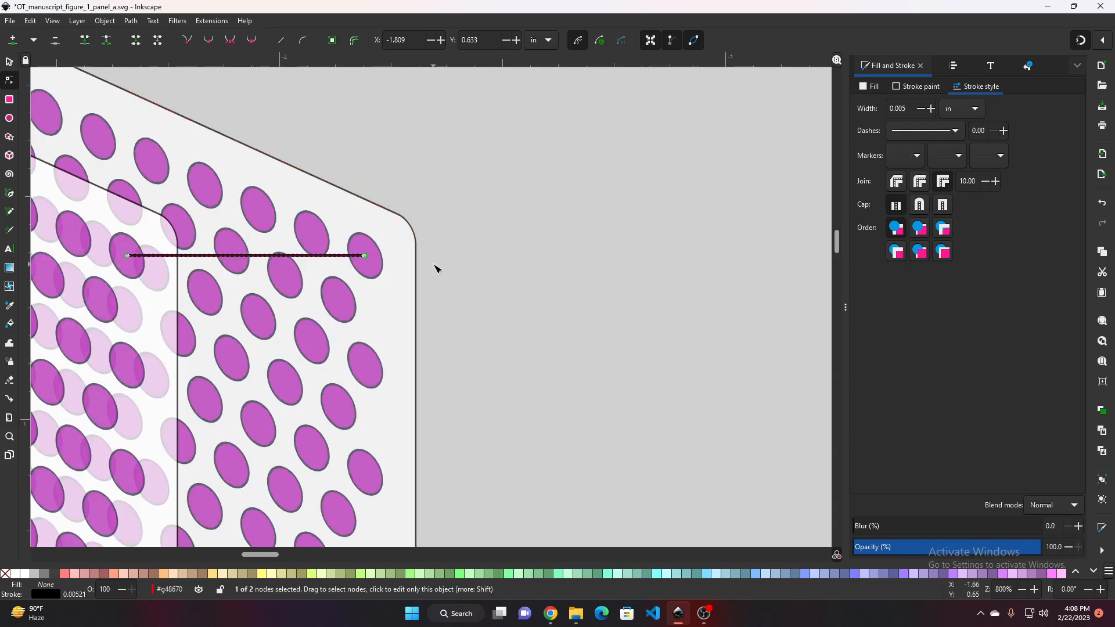
# Drop a copy of the connecting line slightly above and to the left of the original line
pyautogui.click(601, 272)
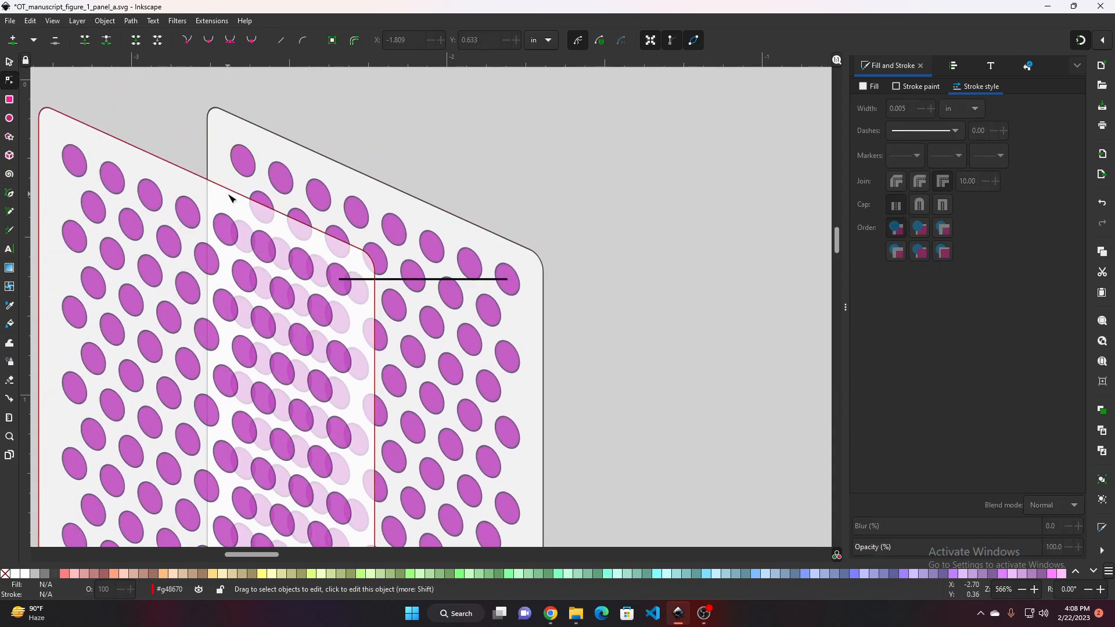
pyautogui.scroll(1, 229, 198)
pyautogui.click(570, 315)
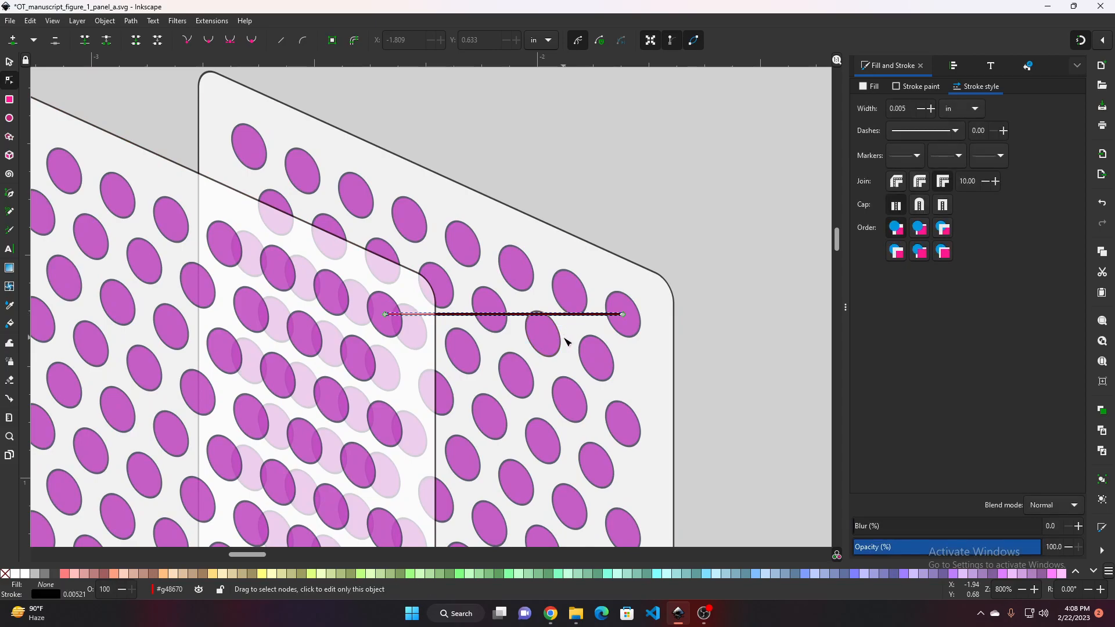
pyautogui.click(699, 137)
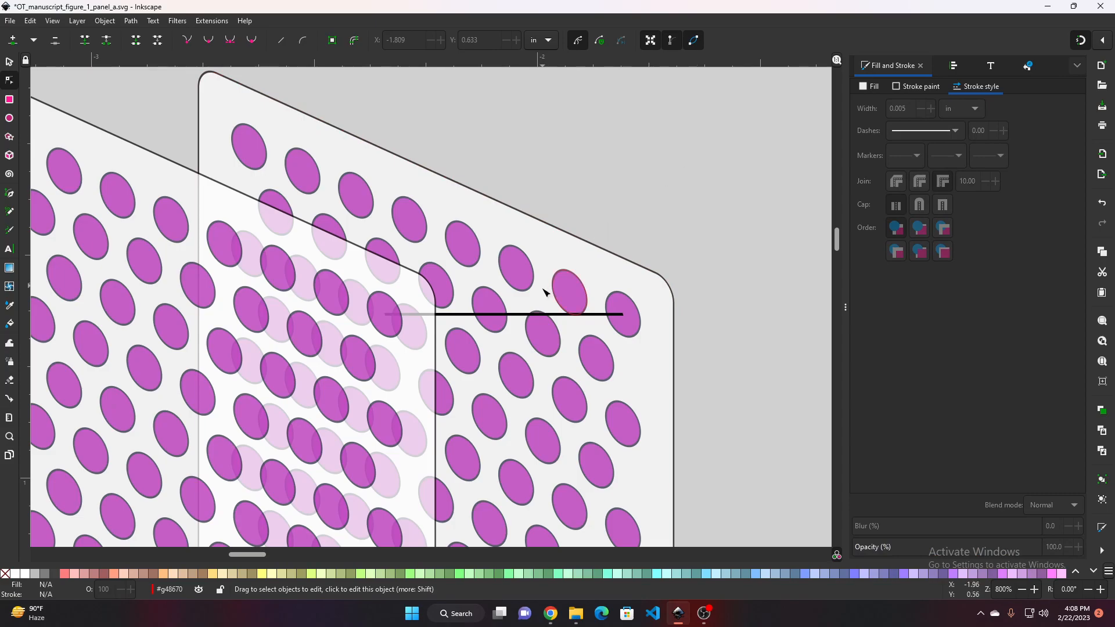
pyautogui.click(567, 314)
pyautogui.press('s')
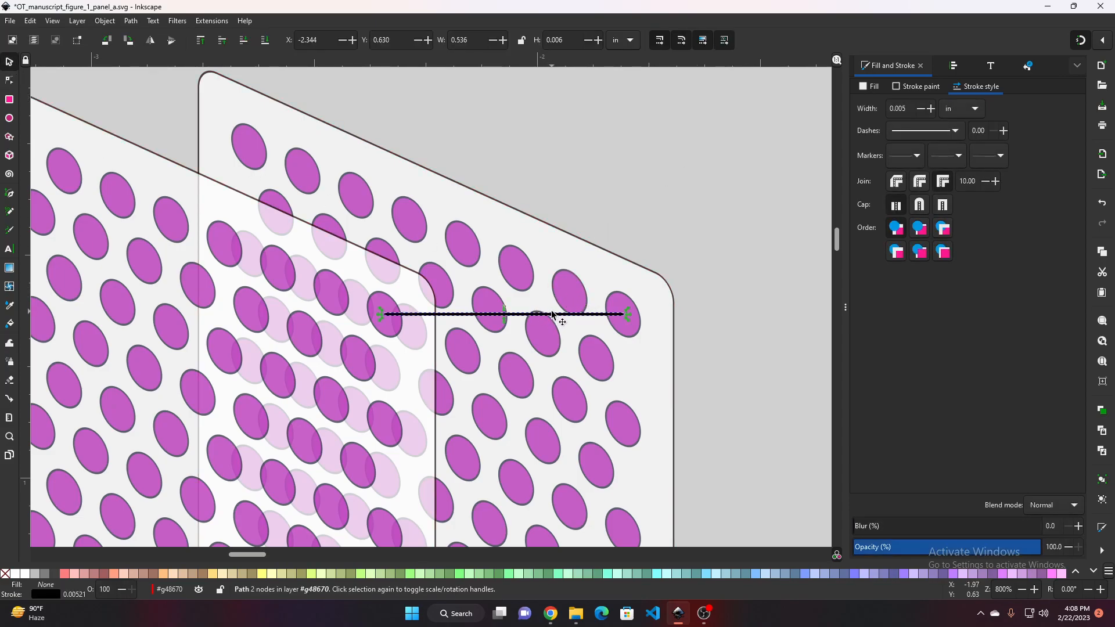
pyautogui.moveTo(549, 313); pyautogui.dragTo(444, 294)
pyautogui.scroll(3, 467, 298)
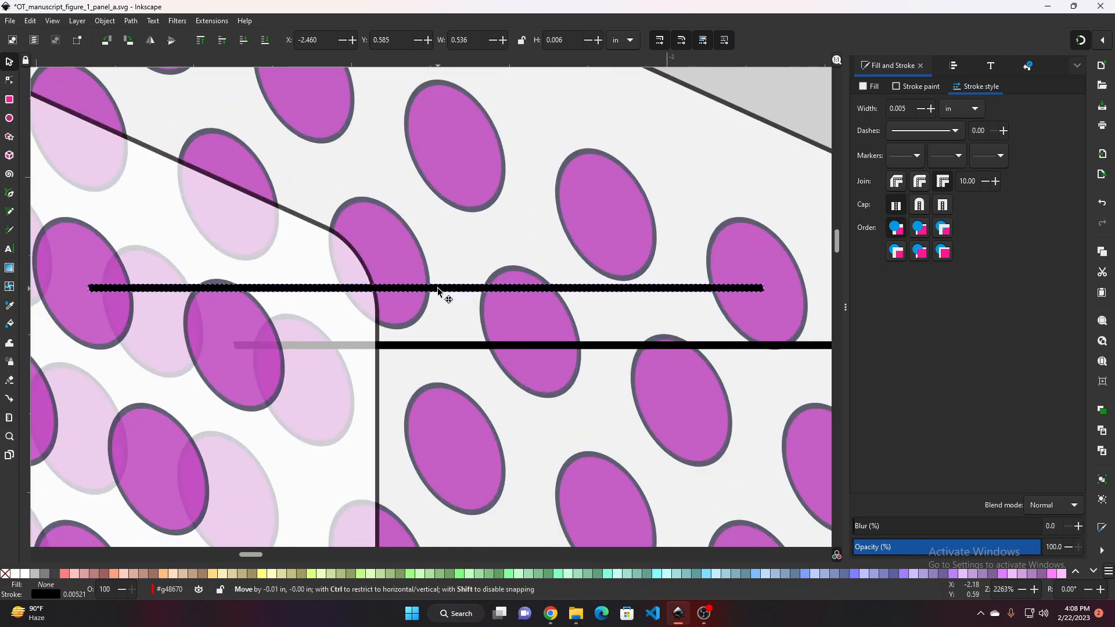
# Adjust the new line's position and end nodes so it joins another pair of dots across the panels
pyautogui.moveTo(114, 286); pyautogui.dragTo(110, 287)
pyautogui.moveTo(707, 307); pyautogui.dragTo(646, 265)
pyautogui.press('n')
pyautogui.scroll(-2, 707, 252)
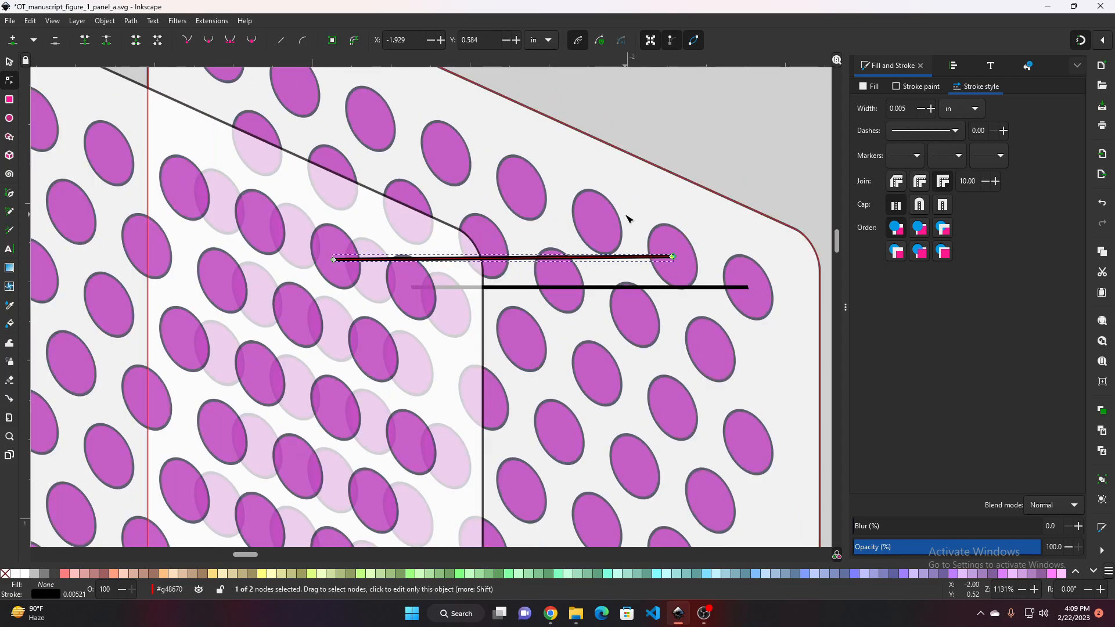
pyautogui.click(598, 273)
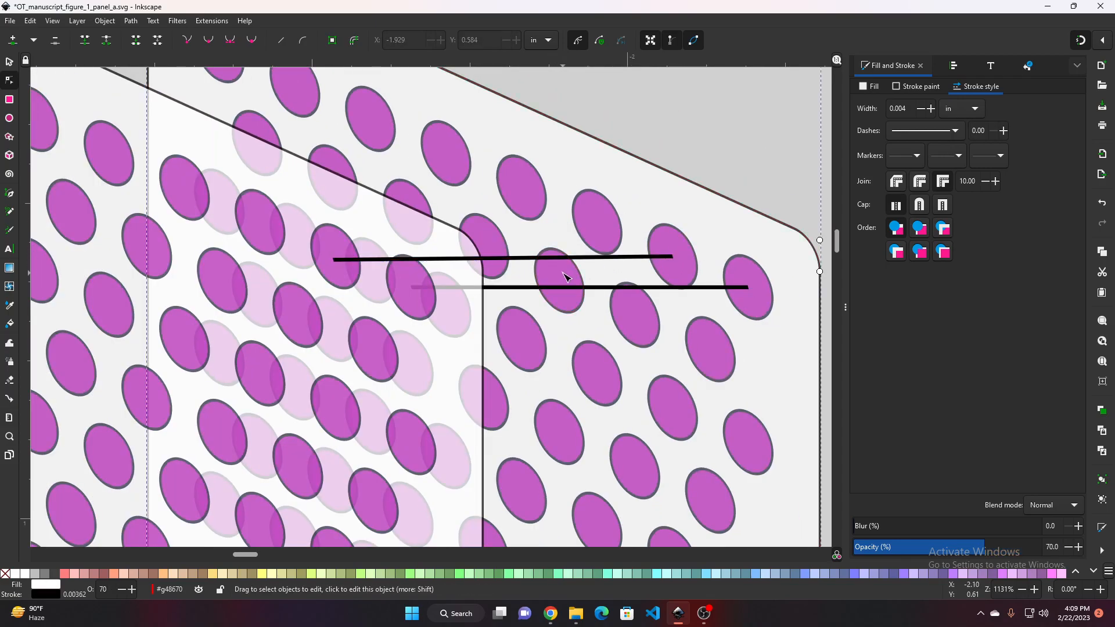
pyautogui.scroll(2, 567, 278)
pyautogui.scroll(-2, 690, 251)
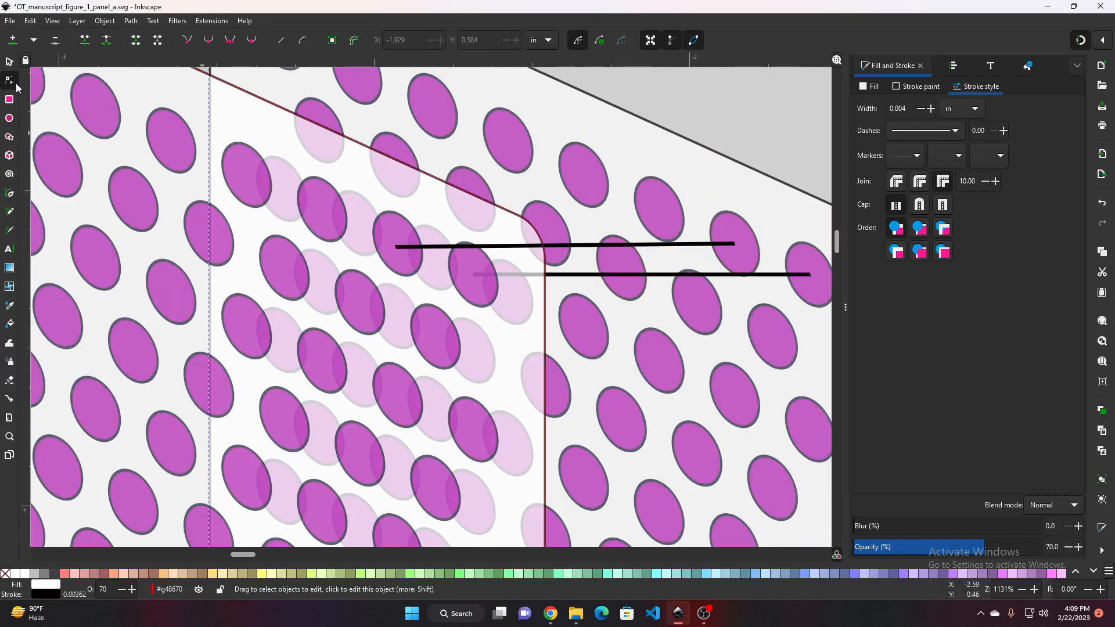
# Lower the new connecting line one level so it passes behind the front panel
pyautogui.click(9, 61)
pyautogui.click(699, 244)
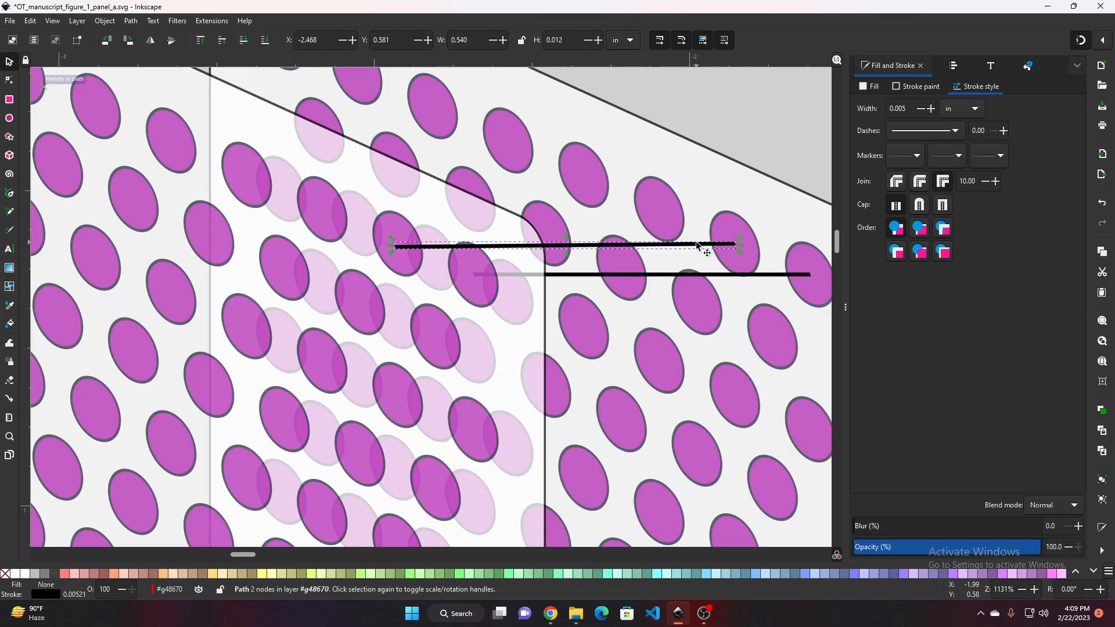
pyautogui.press('pagedown')
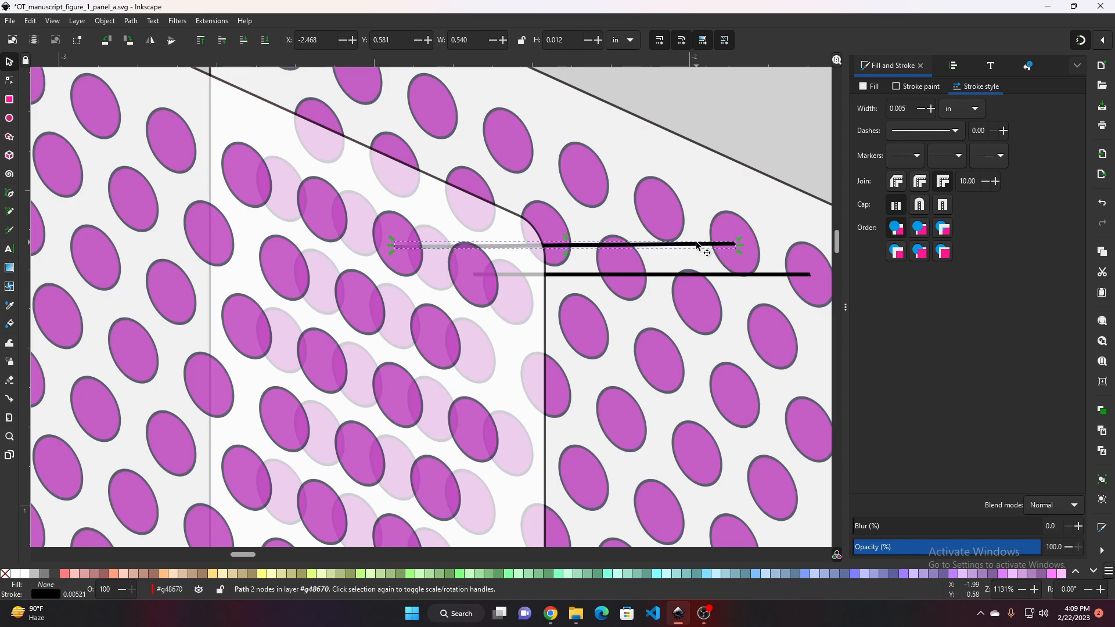
pyautogui.scroll(-1, 771, 145)
pyautogui.click(778, 142)
pyautogui.moveTo(779, 142); pyautogui.dragTo(529, 159)
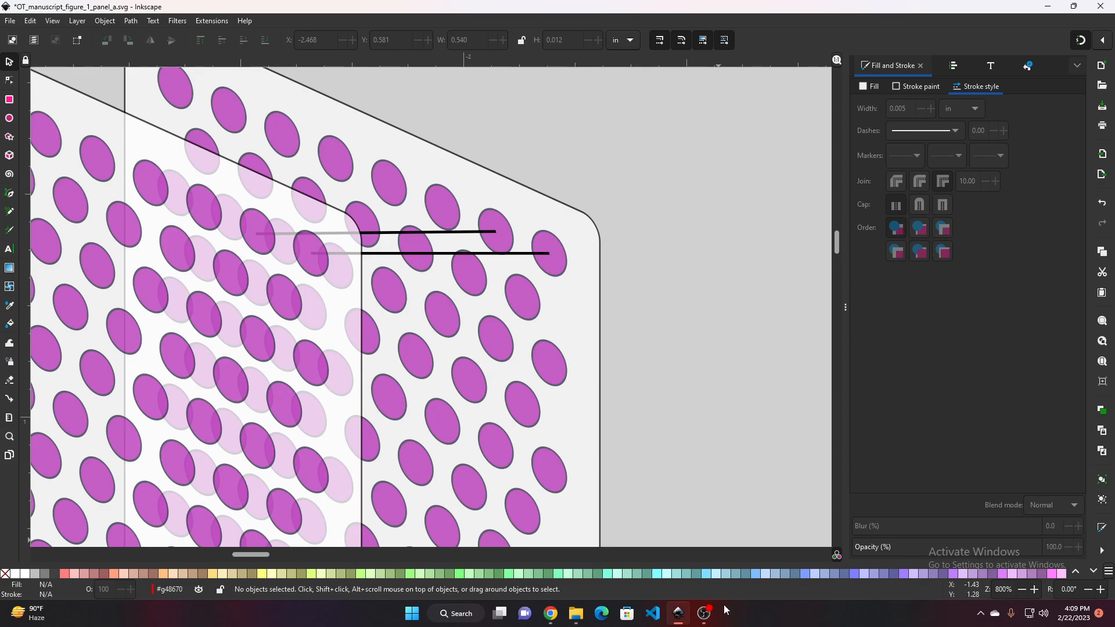
pyautogui.click(704, 613)
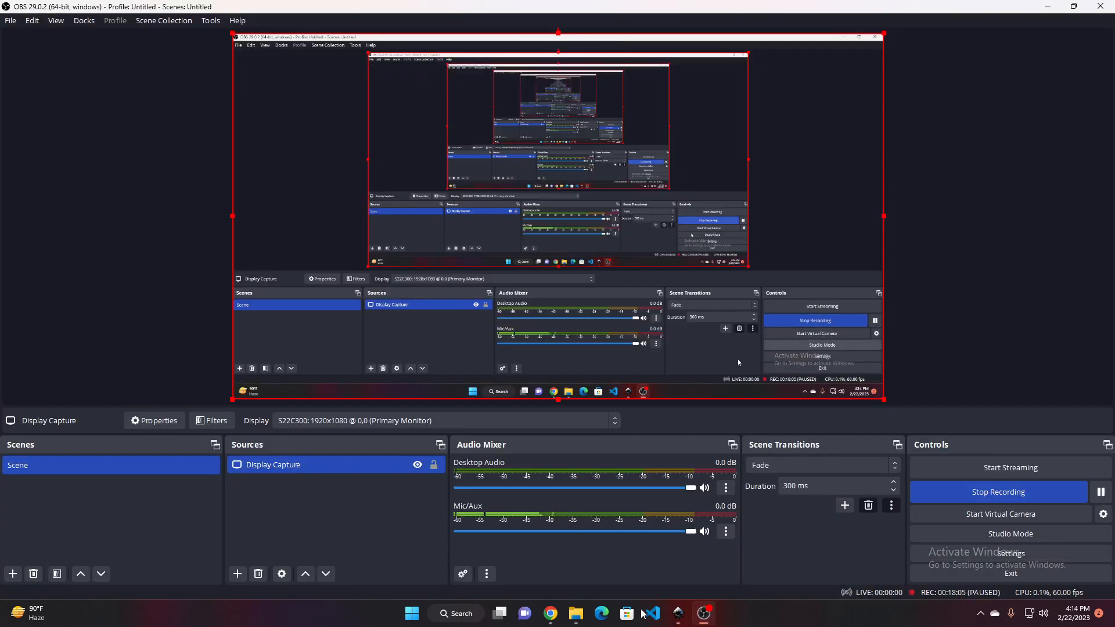
pyautogui.click(551, 611)
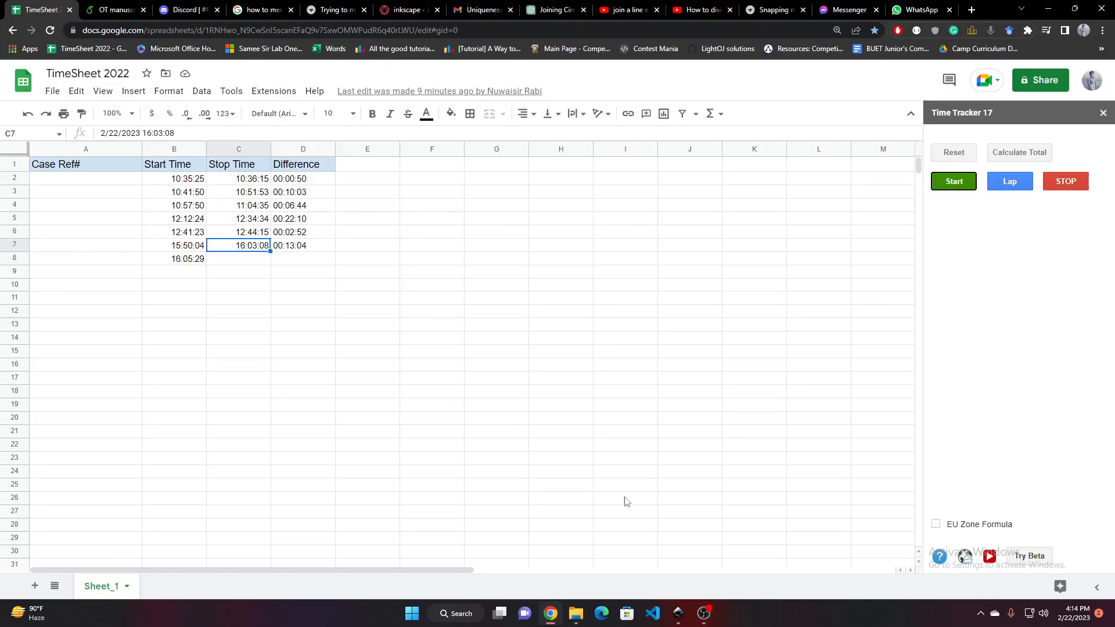
pyautogui.click(678, 613)
# Examine the reference optimal transport mapping diagram and the new panel copies across the canvas
pyautogui.scroll(5, 411, 316)
pyautogui.scroll(-3, 569, 250)
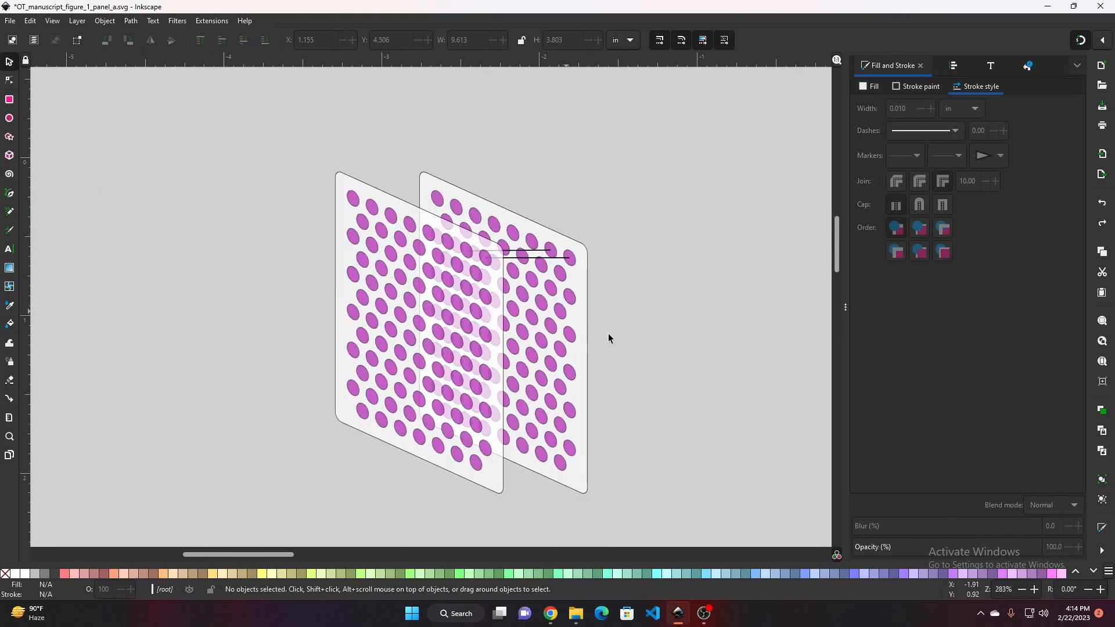
pyautogui.scroll(-2, 609, 338)
pyautogui.scroll(-10, 413, 217)
pyautogui.hscroll(8, 413, 217)
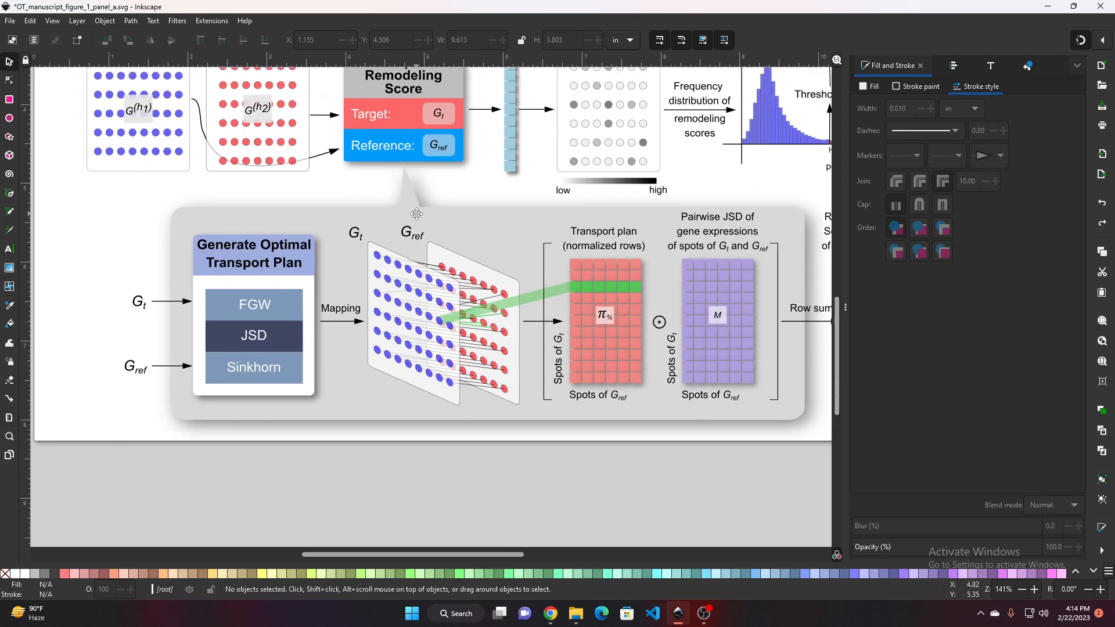
pyautogui.scroll(1, 430, 267)
pyautogui.scroll(1, 427, 266)
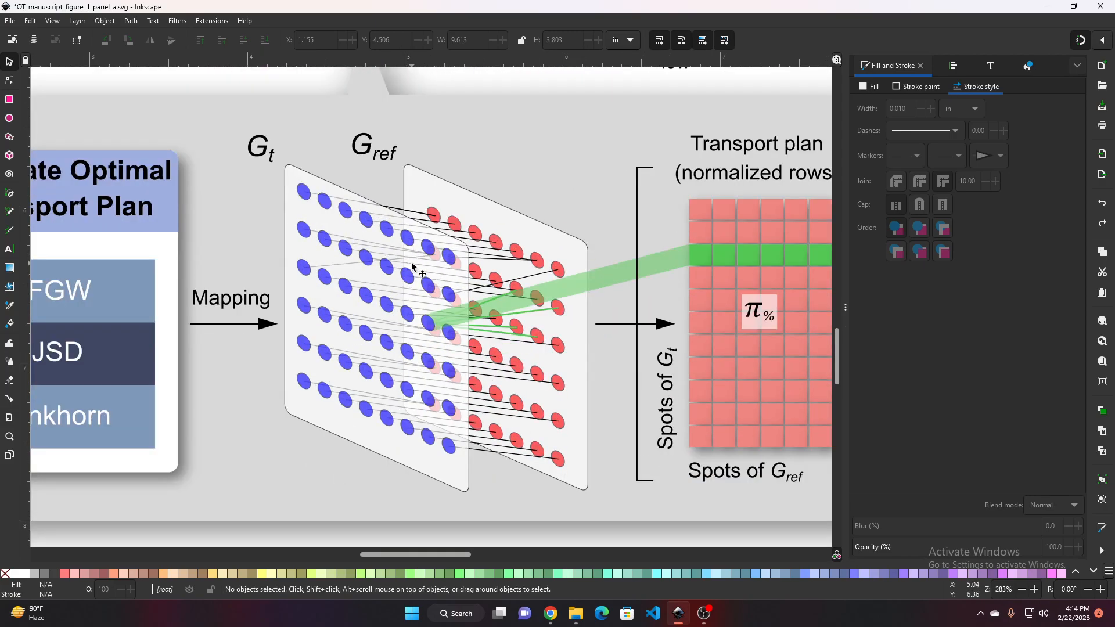
pyautogui.keyDown('ctrl'); pyautogui.scroll(-2, 412, 266); pyautogui.keyUp('ctrl')
pyautogui.scroll(10, 523, 337)
pyautogui.hscroll(-12, 535, 343)
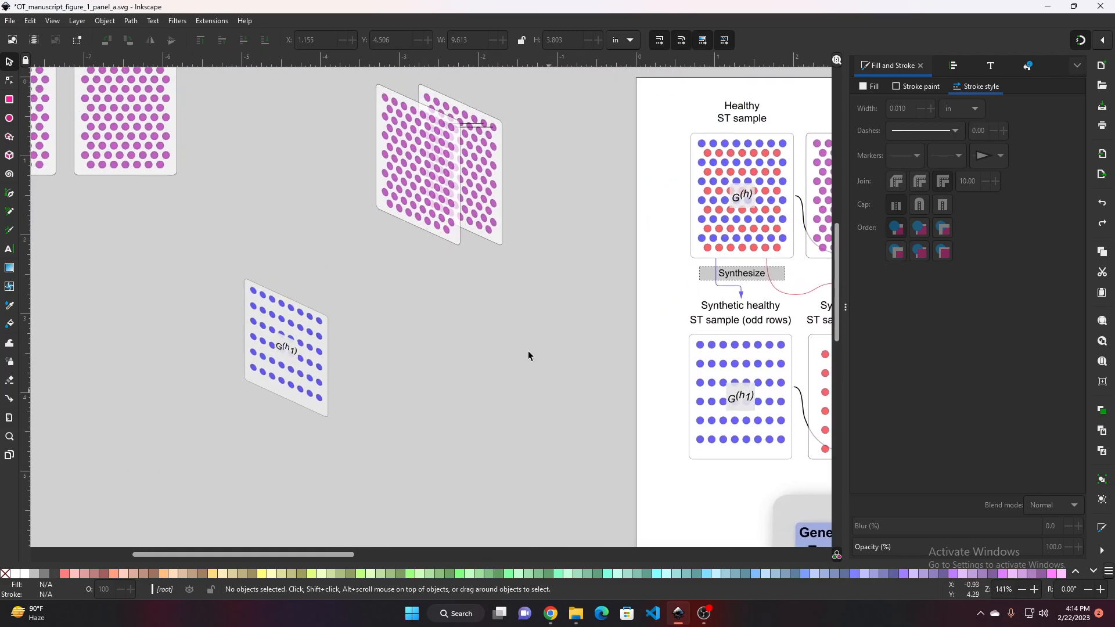
# Examine the skewed magenta panel copies and the reference mapping diagram at different zoom levels
pyautogui.scroll(4, 517, 363)
pyautogui.keyDown('ctrl'); pyautogui.scroll(2, 490, 244); pyautogui.keyUp('ctrl')
pyautogui.scroll(3, 491, 267)
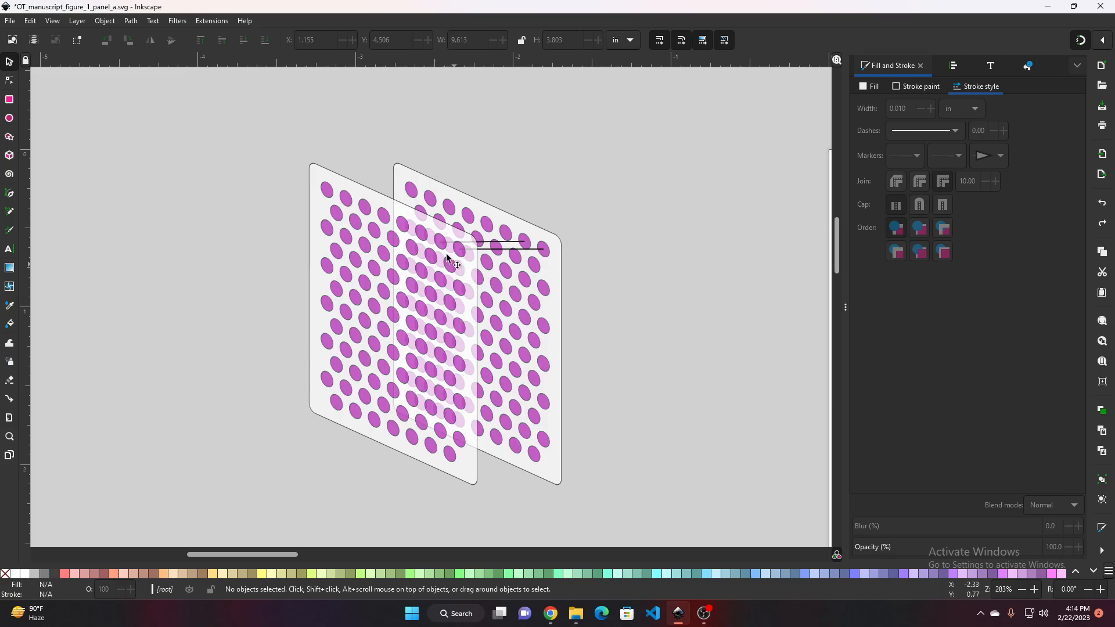
pyautogui.click(469, 312)
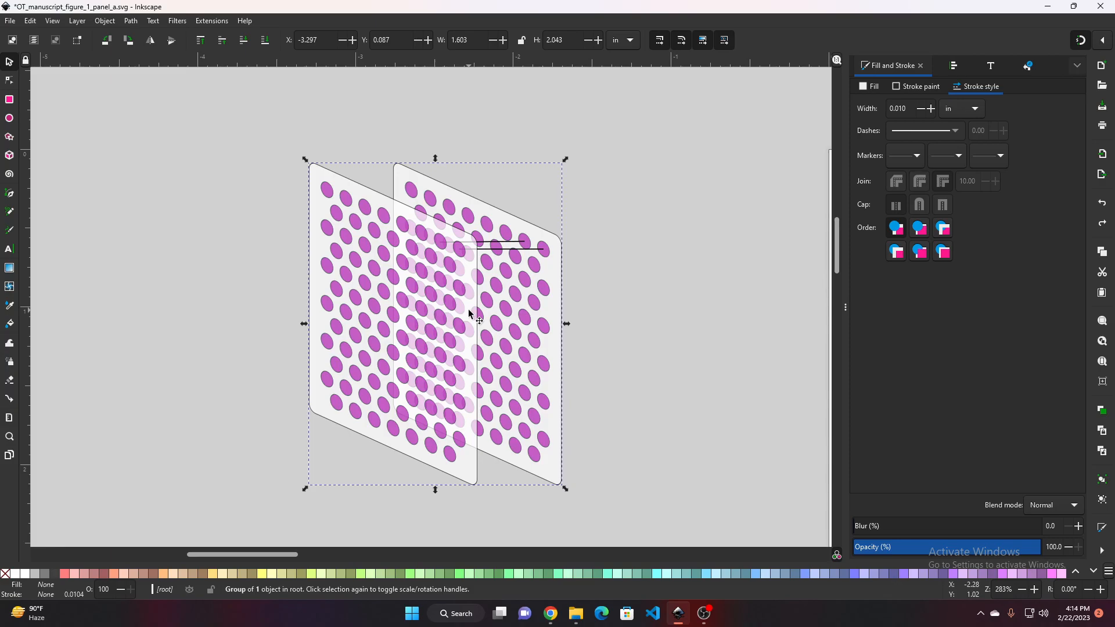
pyautogui.scroll(-2, 458, 397)
pyautogui.moveTo(464, 398); pyautogui.dragTo(282, 212)
pyautogui.moveTo(581, 401); pyautogui.dragTo(439, 240)
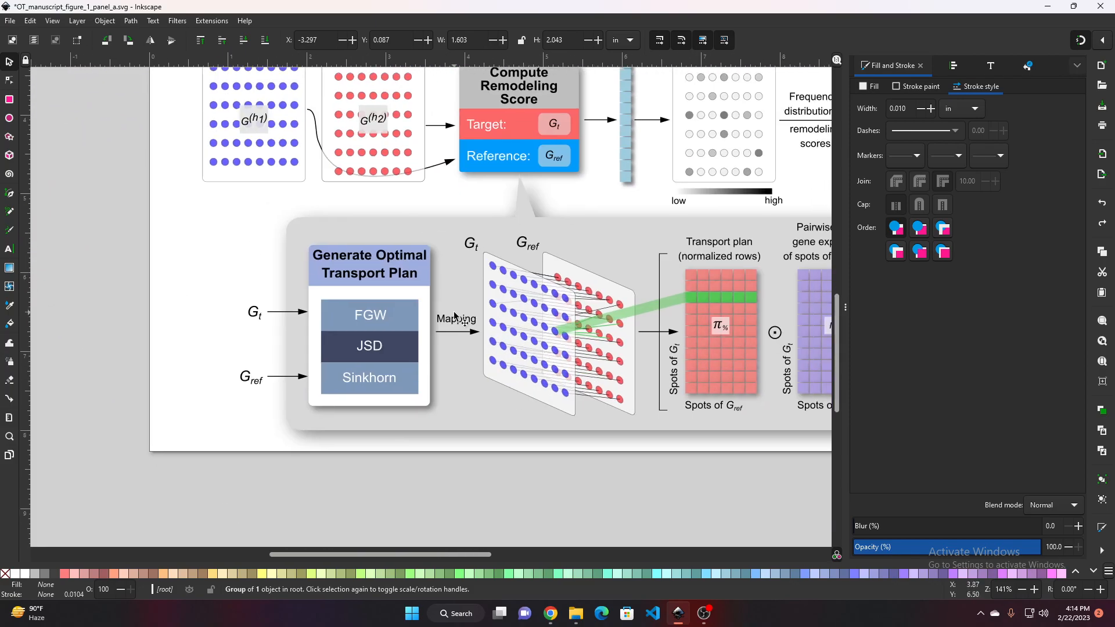
pyautogui.moveTo(454, 313); pyautogui.dragTo(673, 440)
pyautogui.moveTo(393, 308); pyautogui.dragTo(598, 458)
pyautogui.moveTo(406, 267); pyautogui.dragTo(466, 333)
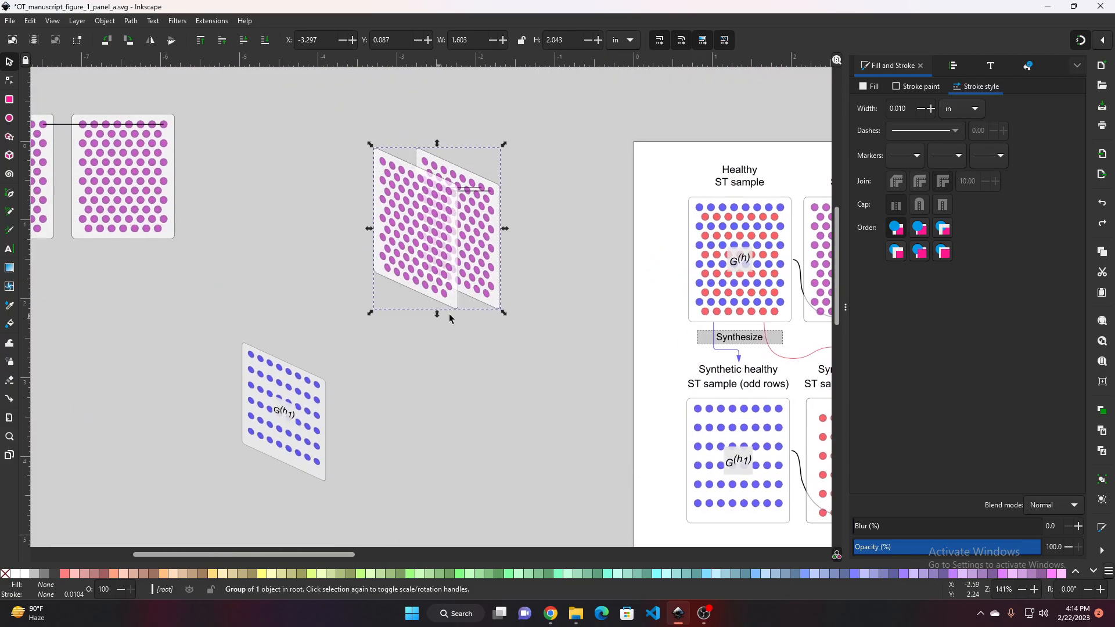
pyautogui.scroll(2, 421, 262)
pyautogui.moveTo(422, 266); pyautogui.dragTo(497, 357)
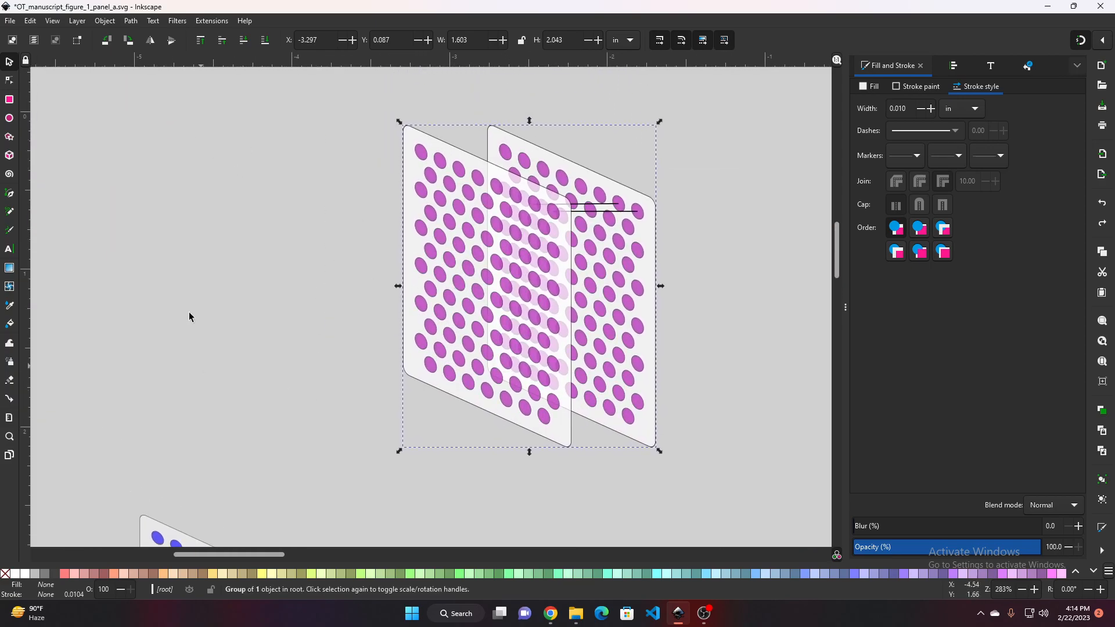
pyautogui.scroll(-1, 305, 244)
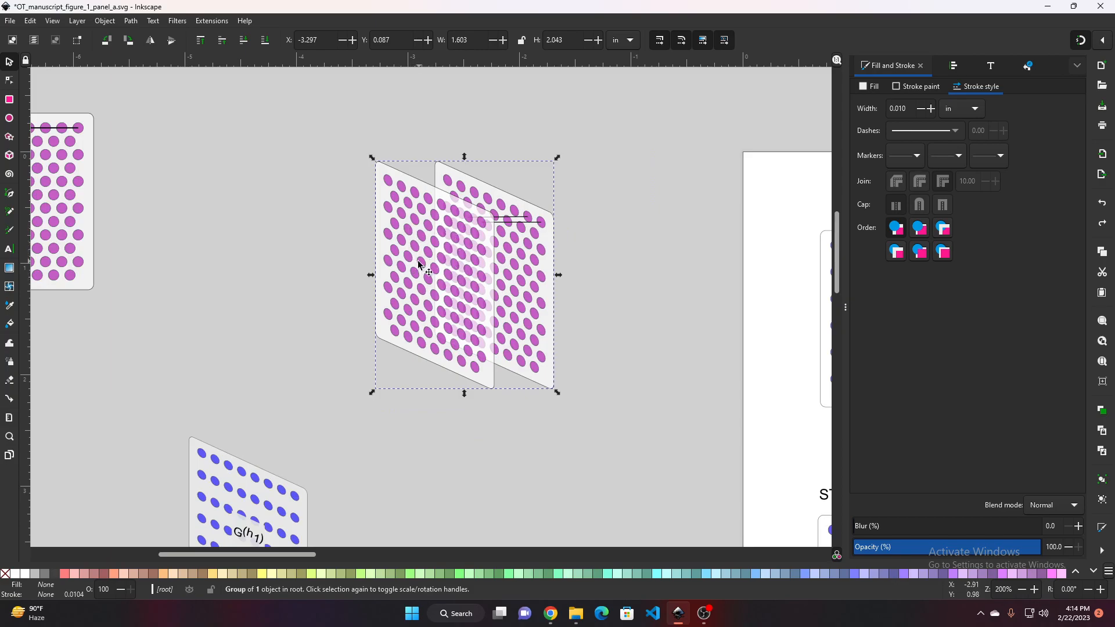
pyautogui.moveTo(366, 264); pyautogui.dragTo(421, 312)
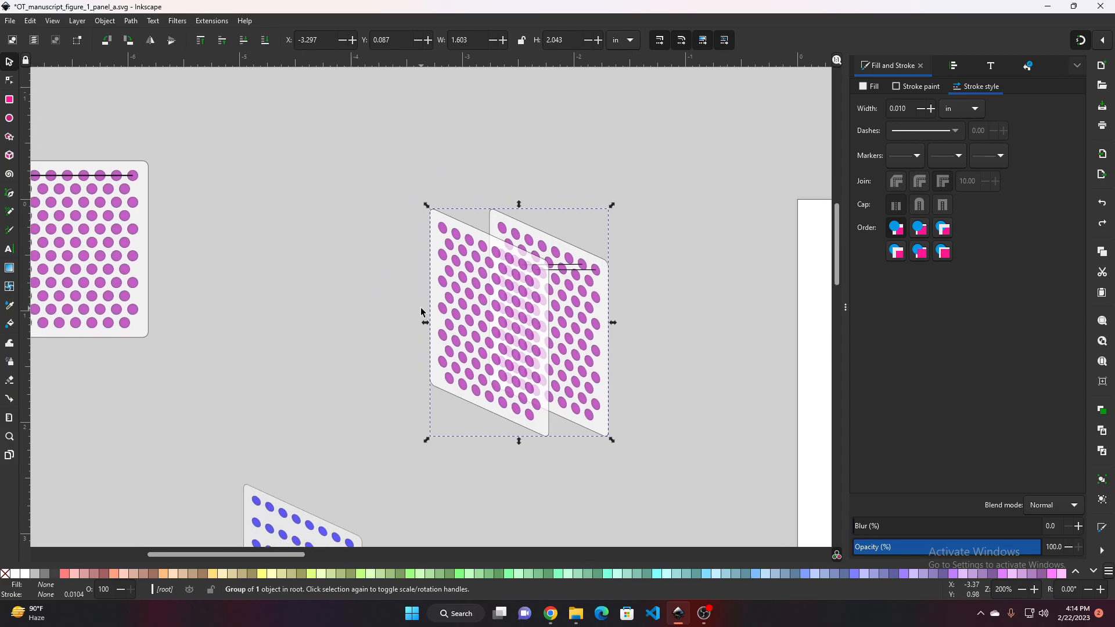
pyautogui.click(625, 263)
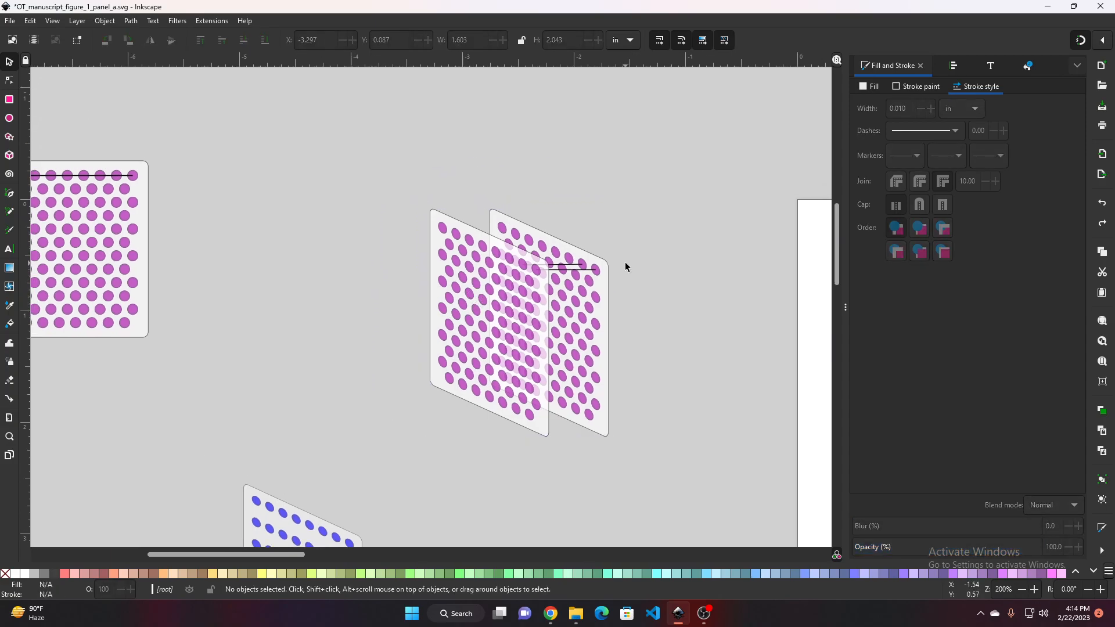
pyautogui.scroll(-3, 607, 360)
pyautogui.hscroll(3, 607, 360)
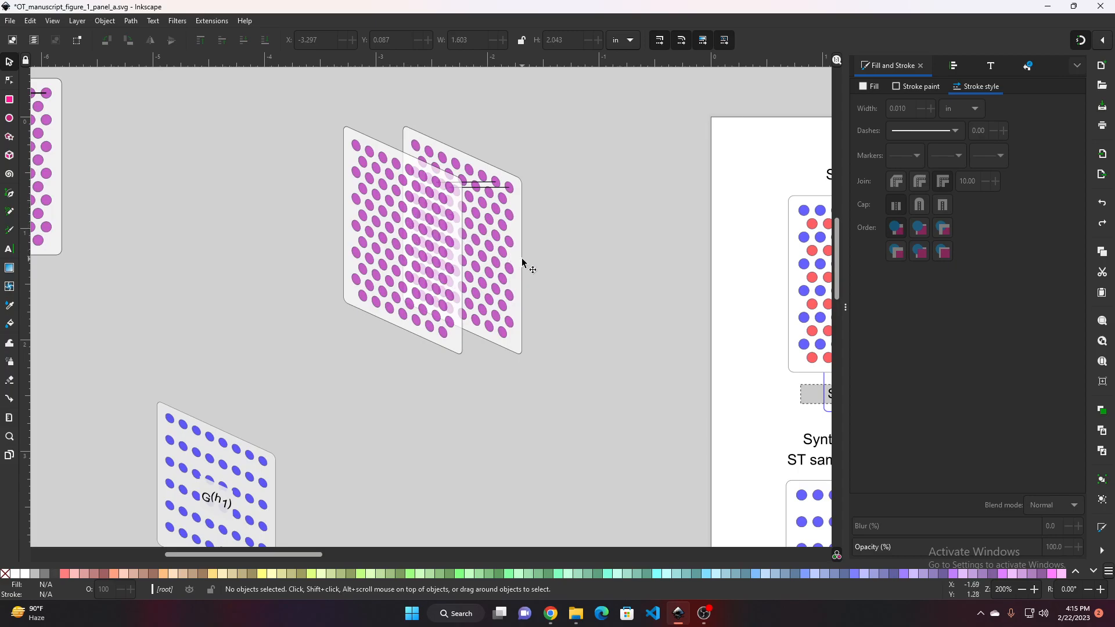
pyautogui.keyDown('ctrl'); pyautogui.scroll(1, 528, 259); pyautogui.keyUp('ctrl')
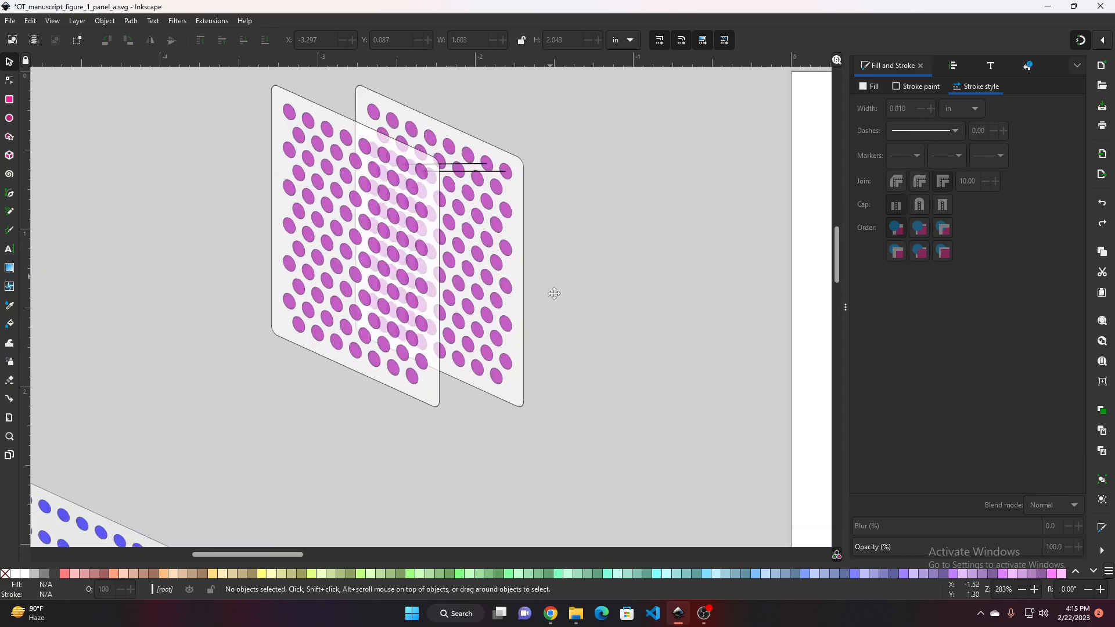
pyautogui.scroll(3, 553, 294)
# Paste a copy of the connecting line beside the magenta panels and move it down and to the left
pyautogui.click(478, 261)
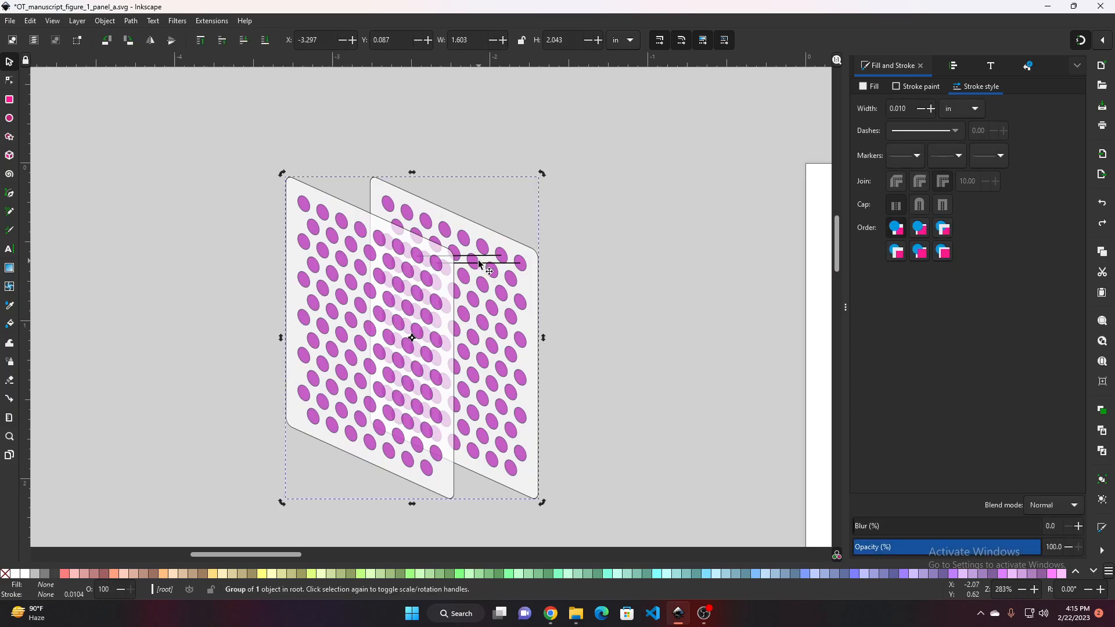
pyautogui.keyDown('ctrl'); pyautogui.click(486, 262); pyautogui.keyUp('ctrl')
pyautogui.hotkey('ctrl', 'v')
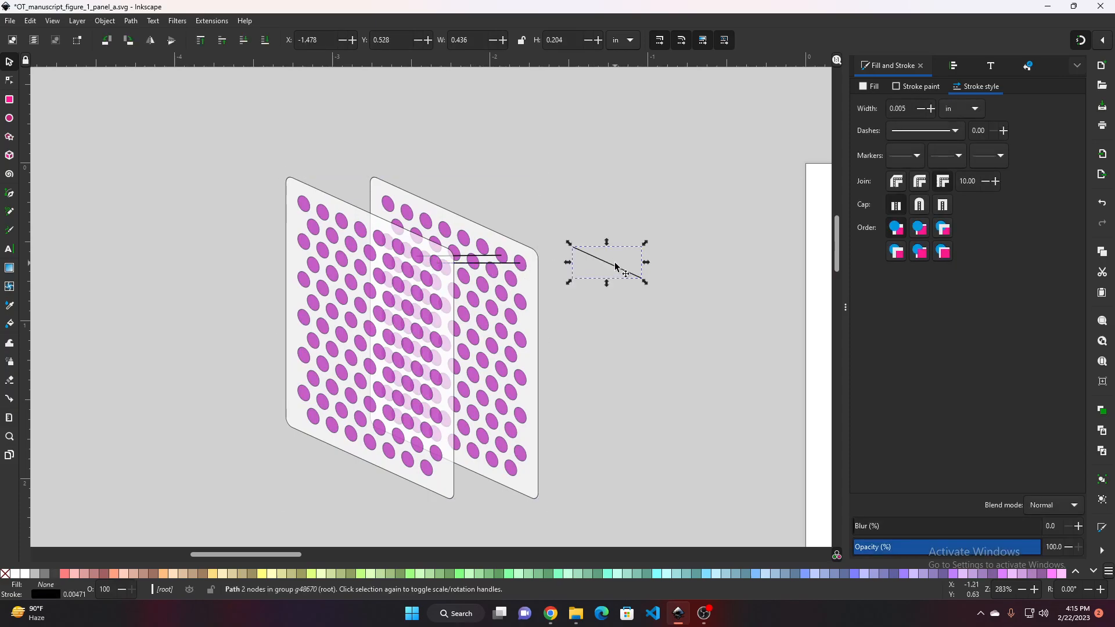
pyautogui.moveTo(614, 262); pyautogui.dragTo(551, 408)
pyautogui.keyDown('ctrl'); pyautogui.click(520, 333); pyautogui.keyUp('ctrl')
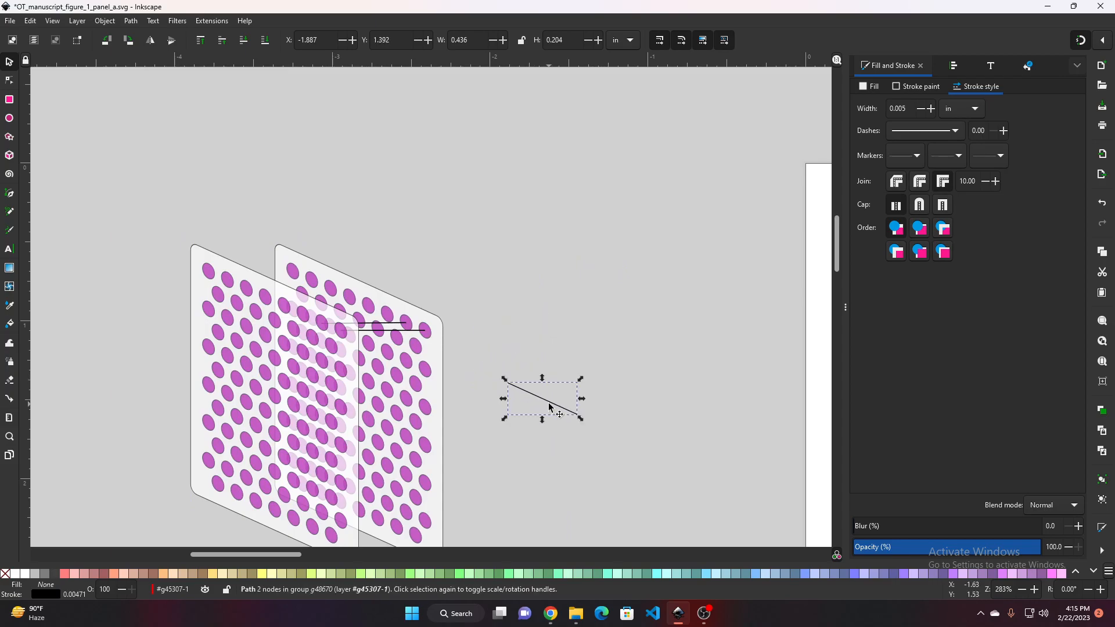
# Inspect individual connecting lines running between the Gt and Gref panels in the reference diagram
pyautogui.scroll(-3, 618, 354)
pyautogui.moveTo(618, 354); pyautogui.dragTo(449, 219)
pyautogui.moveTo(612, 382); pyautogui.dragTo(364, 218)
pyautogui.scroll(3, 564, 377)
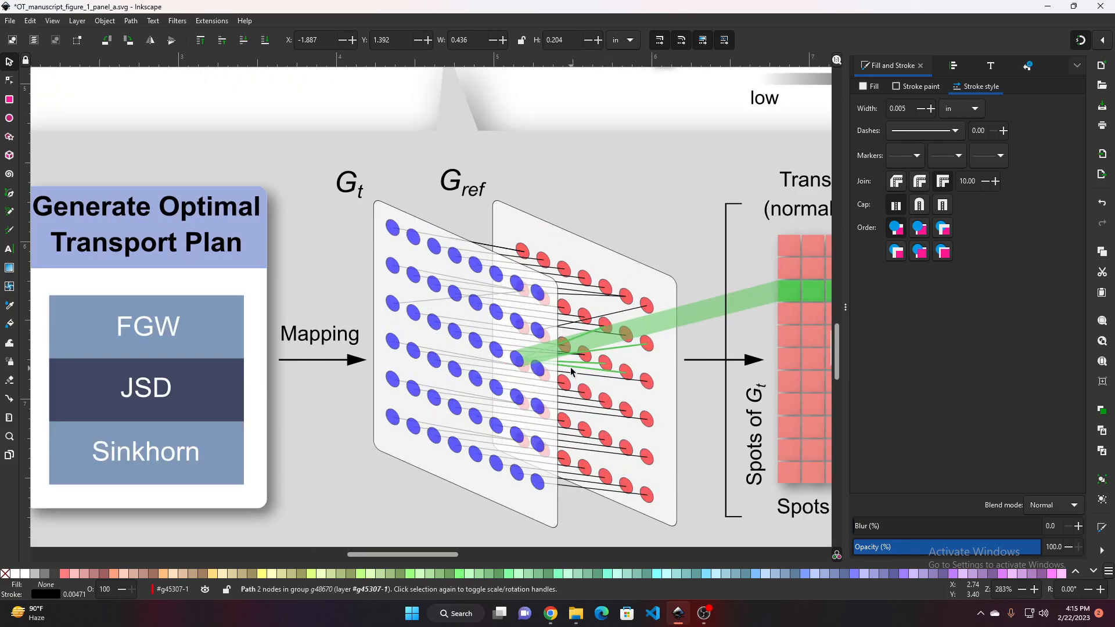
pyautogui.scroll(3, 598, 432)
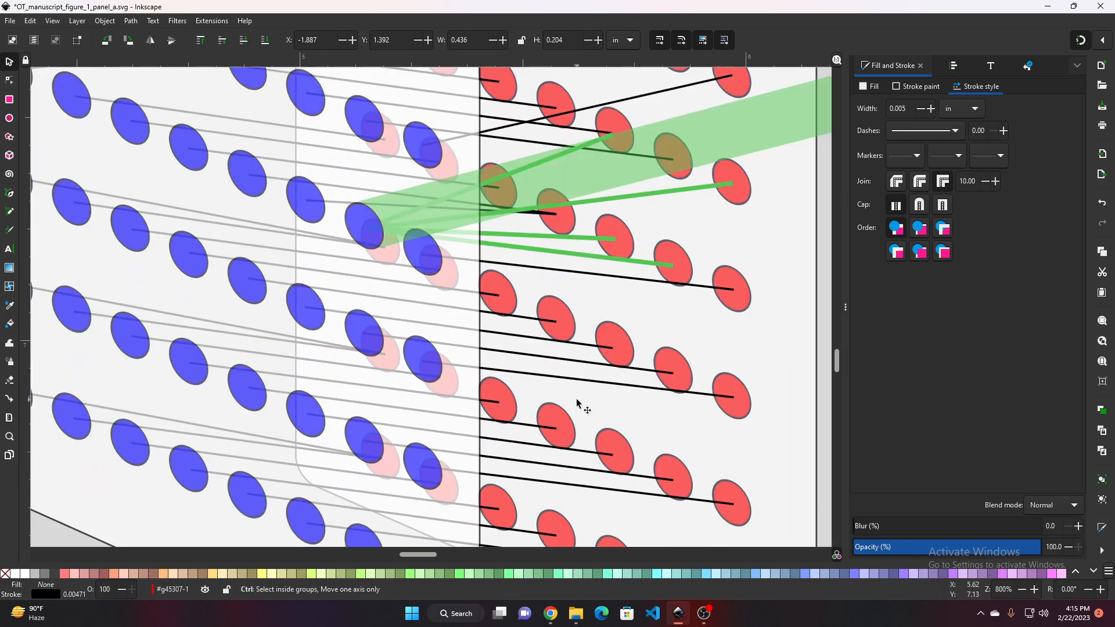
pyautogui.scroll(1, 576, 392)
pyautogui.click(584, 375)
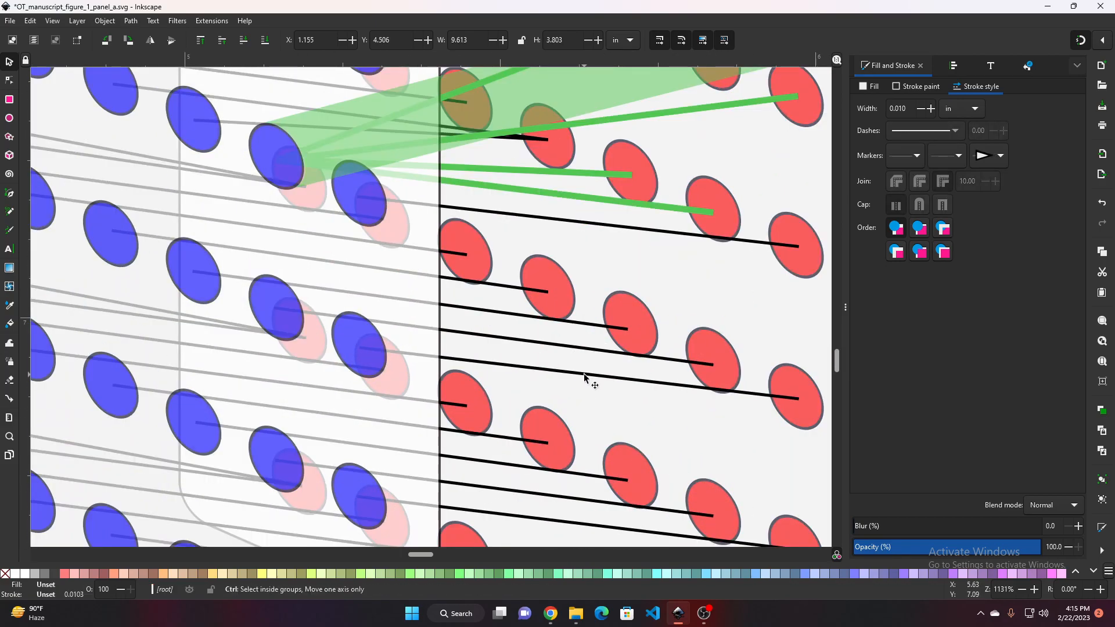
pyautogui.keyDown('ctrl'); pyautogui.click(584, 374); pyautogui.keyUp('ctrl')
pyautogui.keyDown('ctrl'); pyautogui.click(586, 324); pyautogui.keyUp('ctrl')
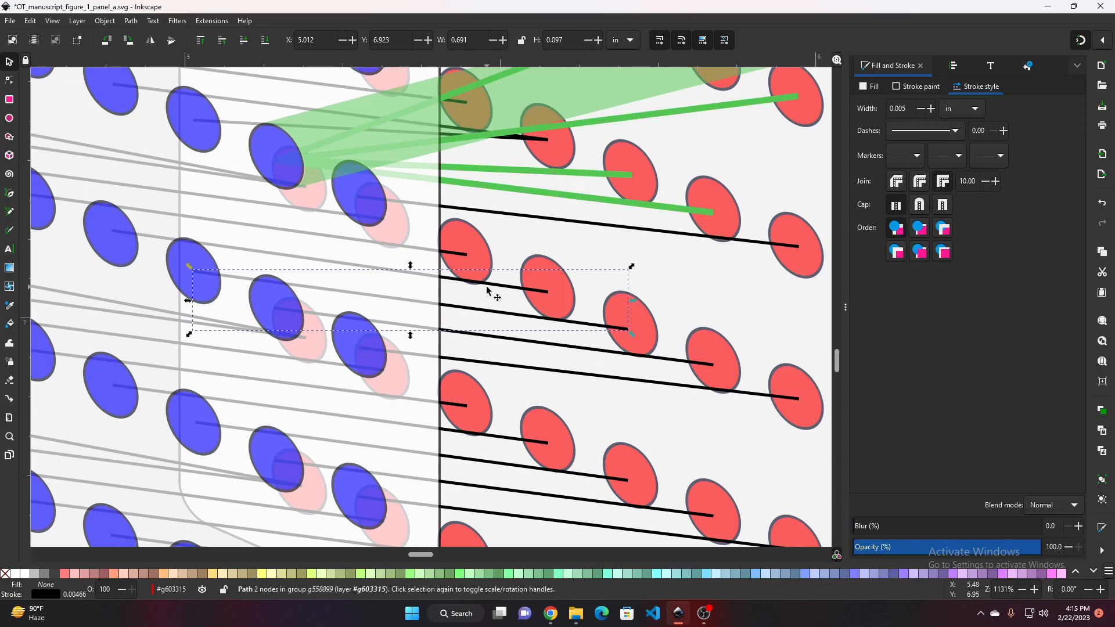
pyautogui.keyDown('ctrl'); pyautogui.click(576, 223); pyautogui.keyUp('ctrl')
pyautogui.scroll(-2, 562, 351)
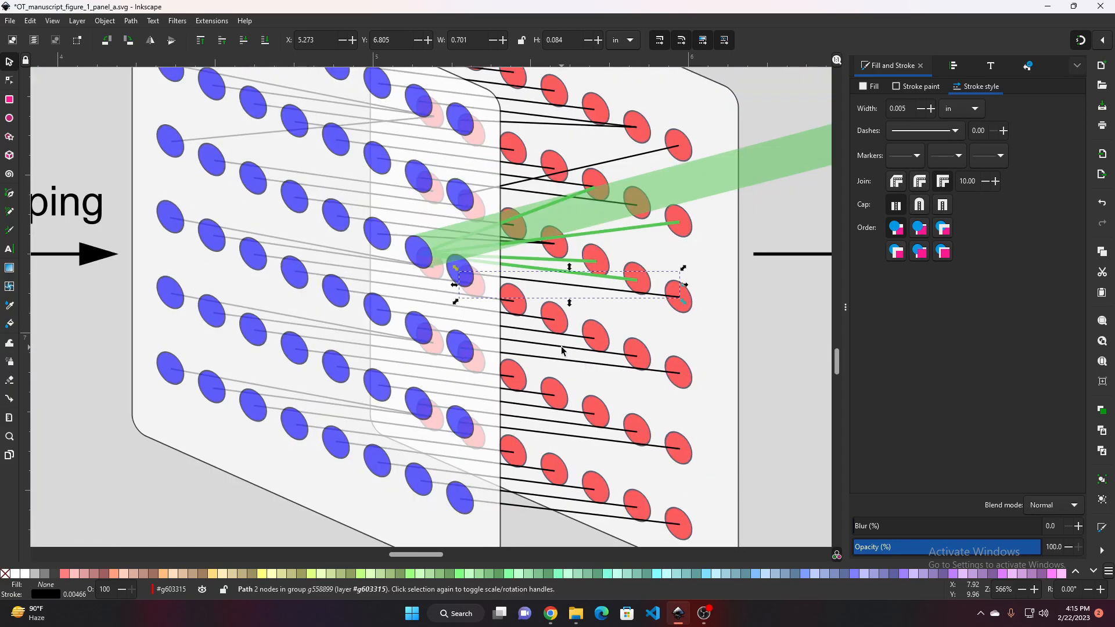
pyautogui.scroll(-2, 745, 320)
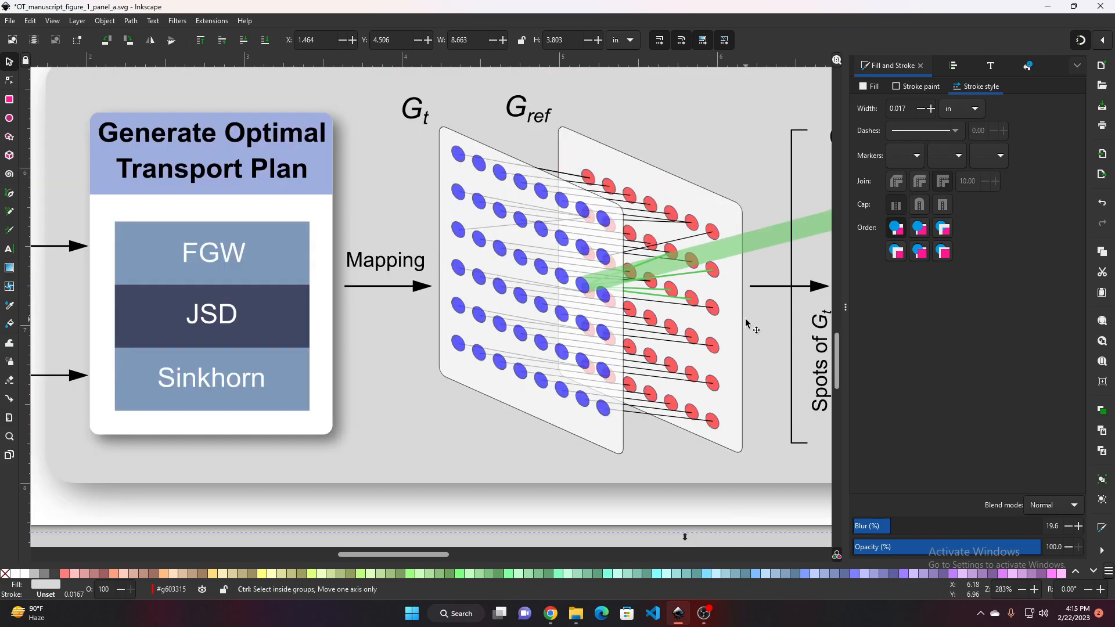
pyautogui.keyDown('ctrl'); pyautogui.click(649, 411); pyautogui.keyUp('ctrl')
pyautogui.scroll(2, 649, 410)
pyautogui.scroll(-2, 646, 412)
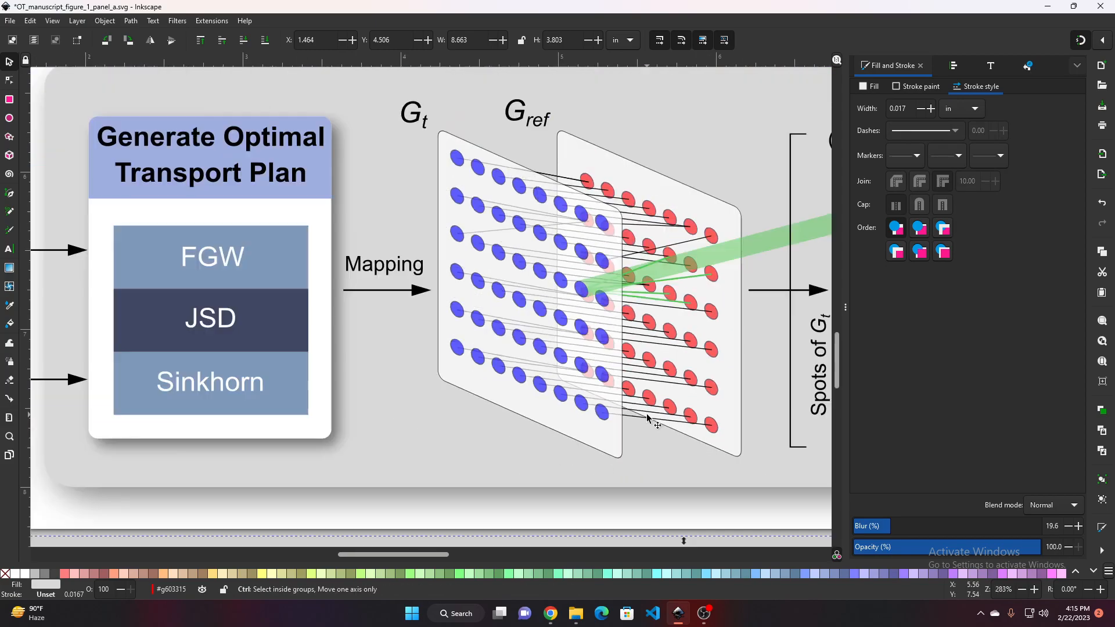
pyautogui.scroll(2, 639, 417)
pyautogui.keyDown('ctrl'); pyautogui.click(632, 422); pyautogui.keyUp('ctrl')
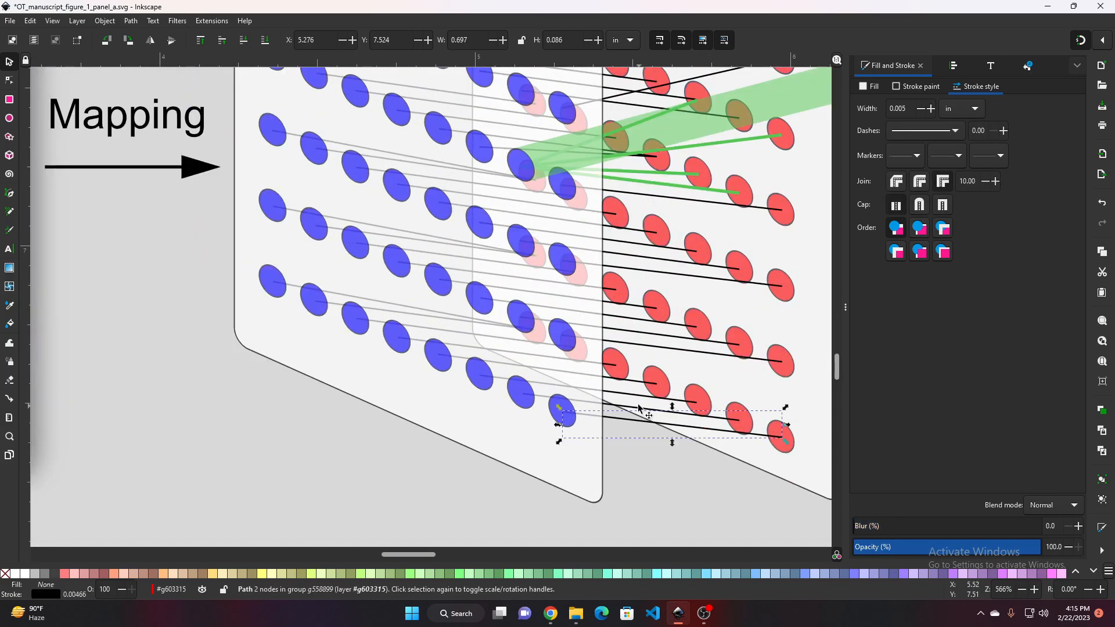
pyautogui.keyDown('ctrl'); pyautogui.click(631, 395); pyautogui.keyUp('ctrl')
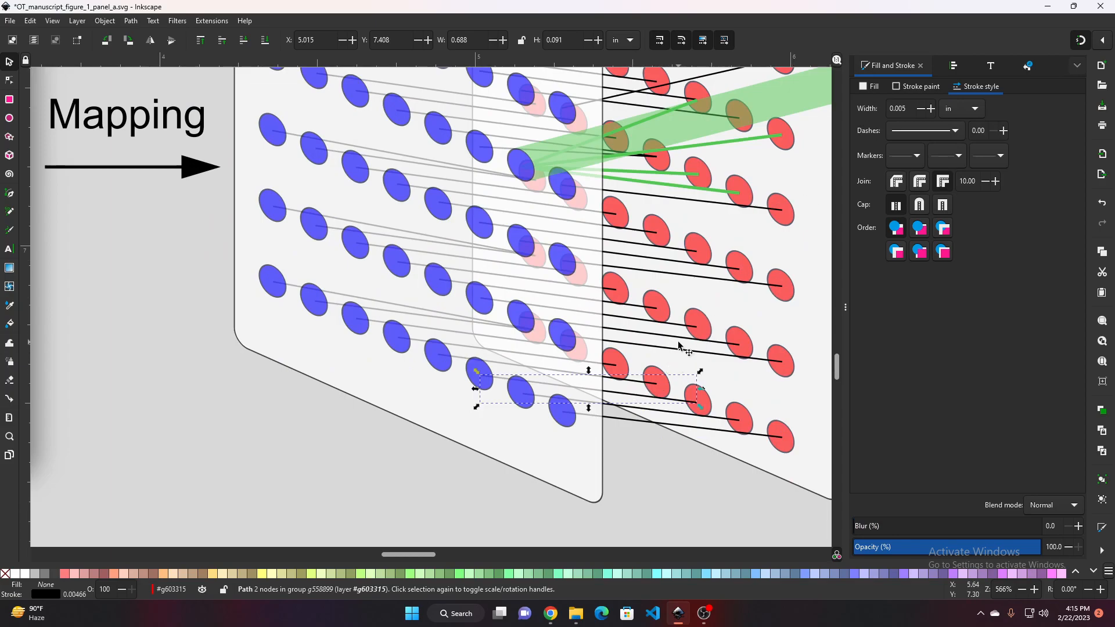
pyautogui.scroll(1, 639, 325)
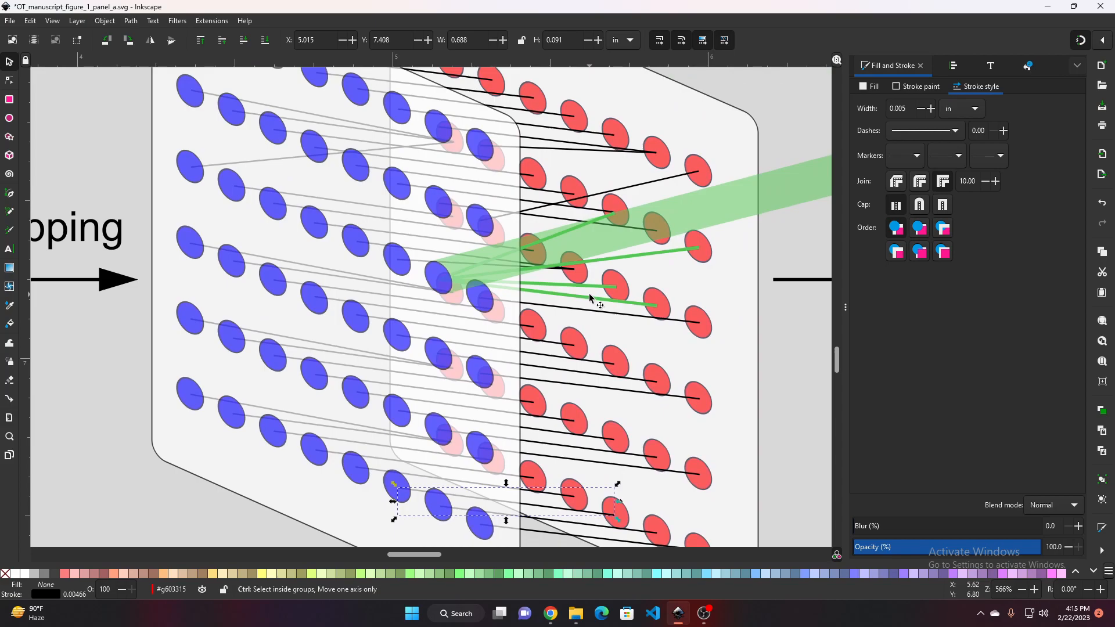
pyautogui.scroll(2, 589, 294)
pyautogui.keyDown('ctrl'); pyautogui.click(580, 301); pyautogui.keyUp('ctrl')
pyautogui.scroll(-2, 580, 301)
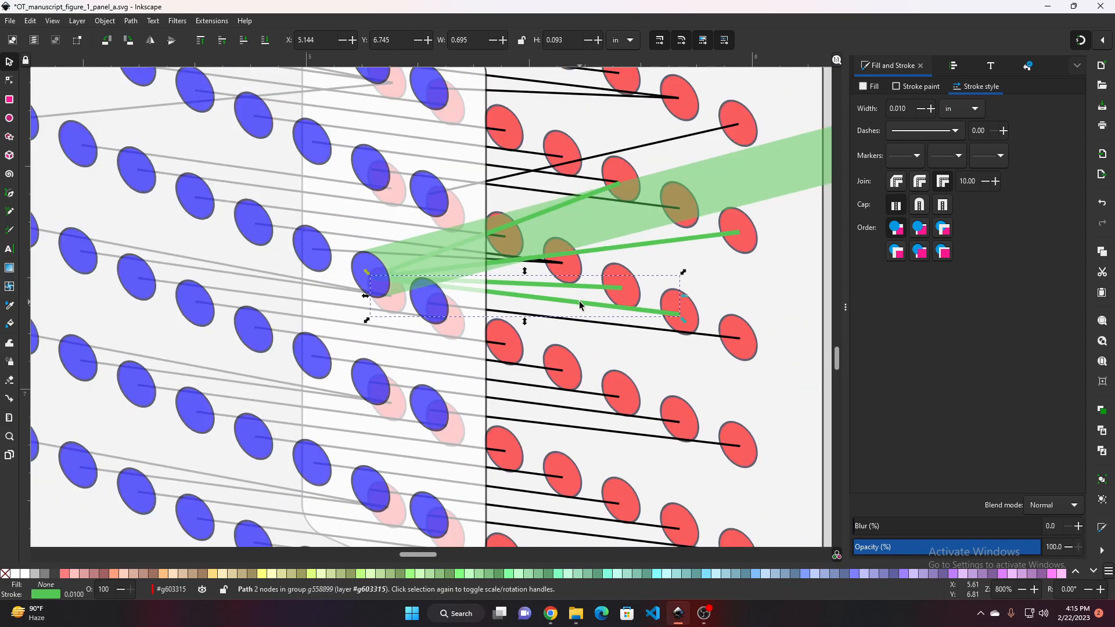
pyautogui.scroll(-3, 580, 301)
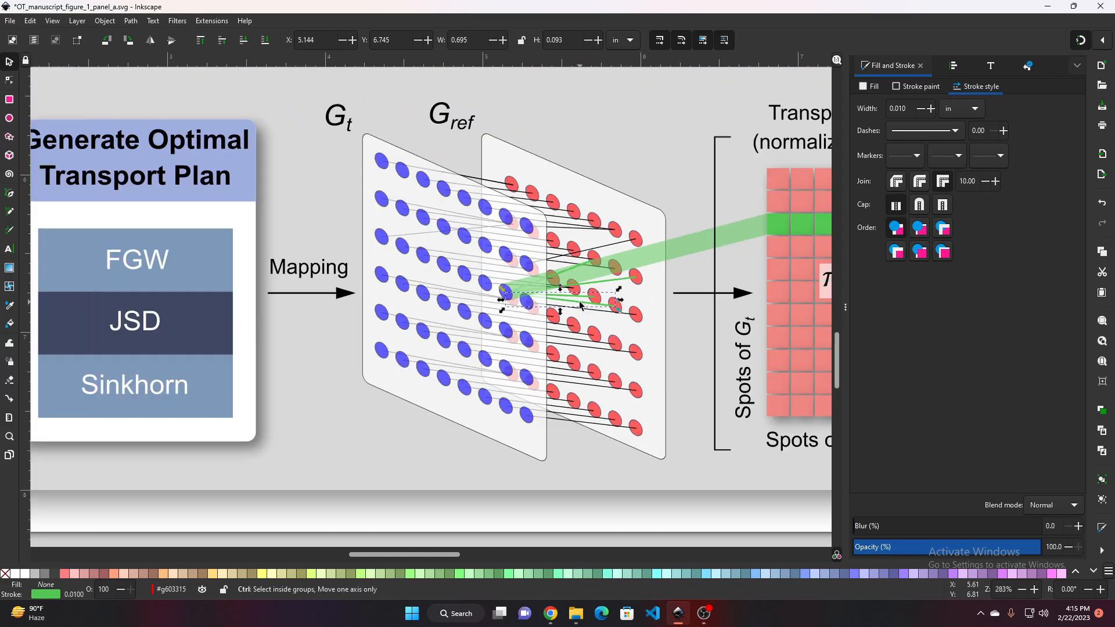
pyautogui.click(568, 446)
pyautogui.scroll(1, 473, 366)
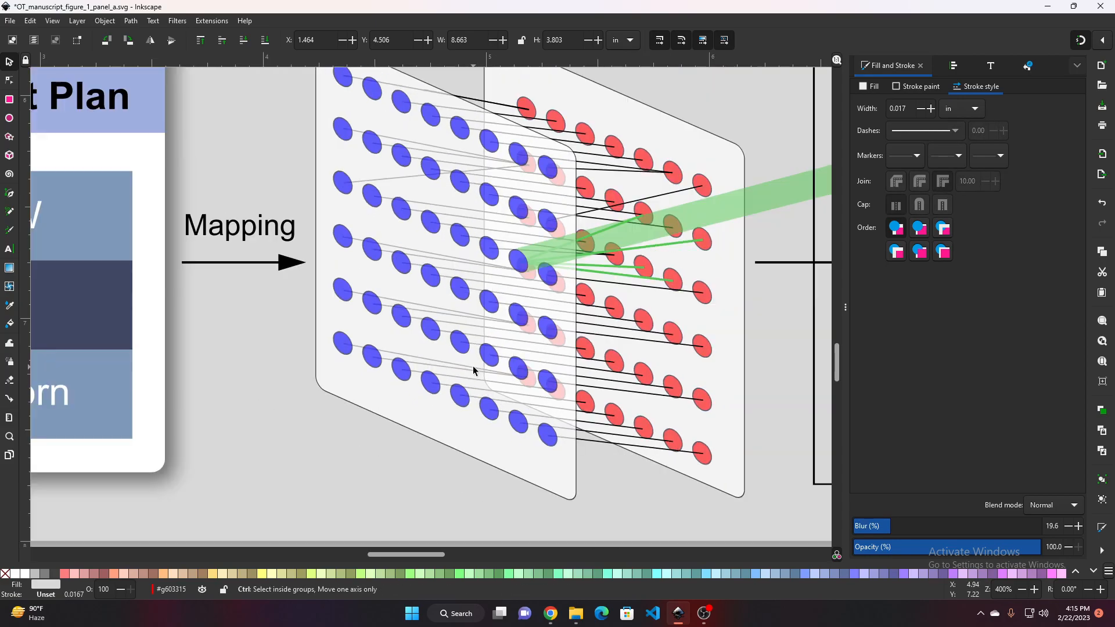
pyautogui.keyDown('ctrl'); pyautogui.click(608, 389); pyautogui.keyUp('ctrl')
pyautogui.scroll(2, 464, 323)
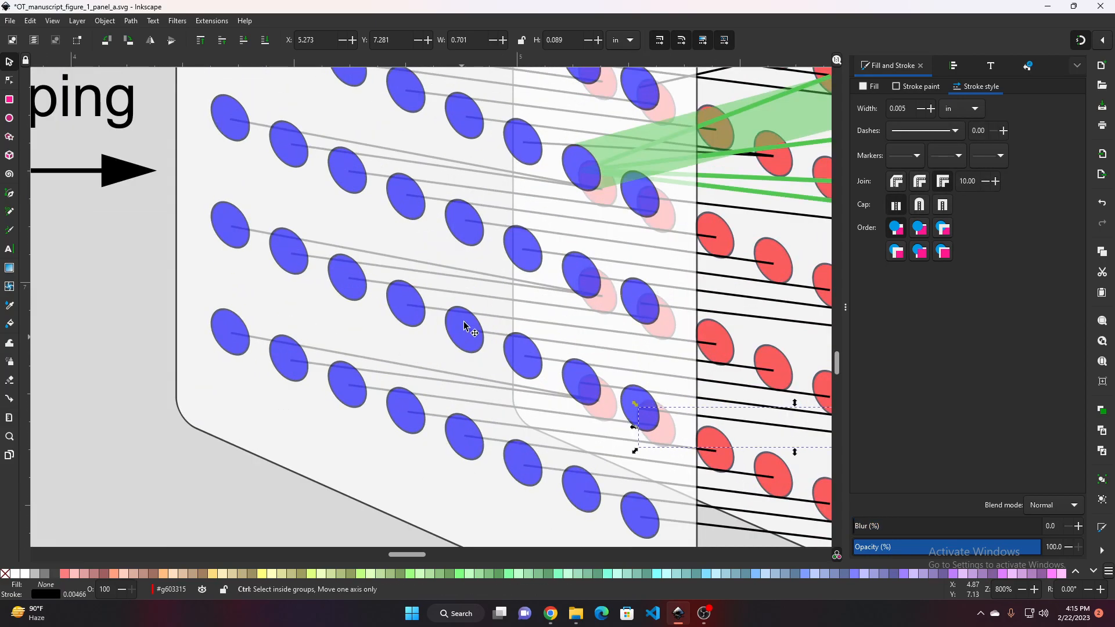
pyautogui.scroll(1, 473, 279)
# Enter the reference diagram's group and move the blue Gt panel out below the diagram
pyautogui.click(477, 277)
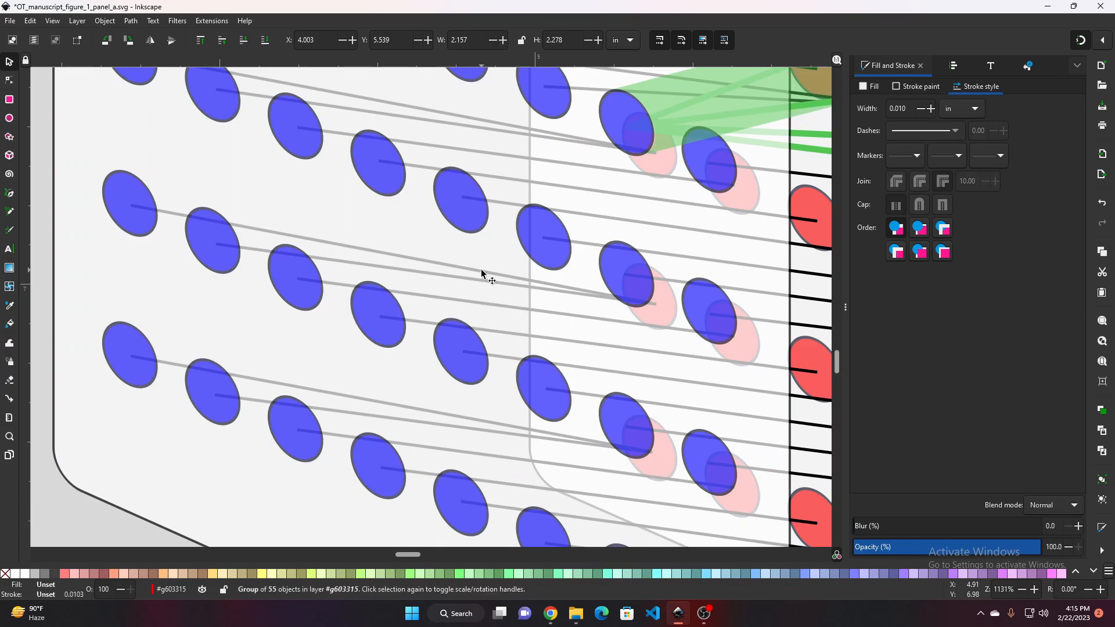
pyautogui.doubleClick(481, 270)
pyautogui.scroll(-4, 481, 270)
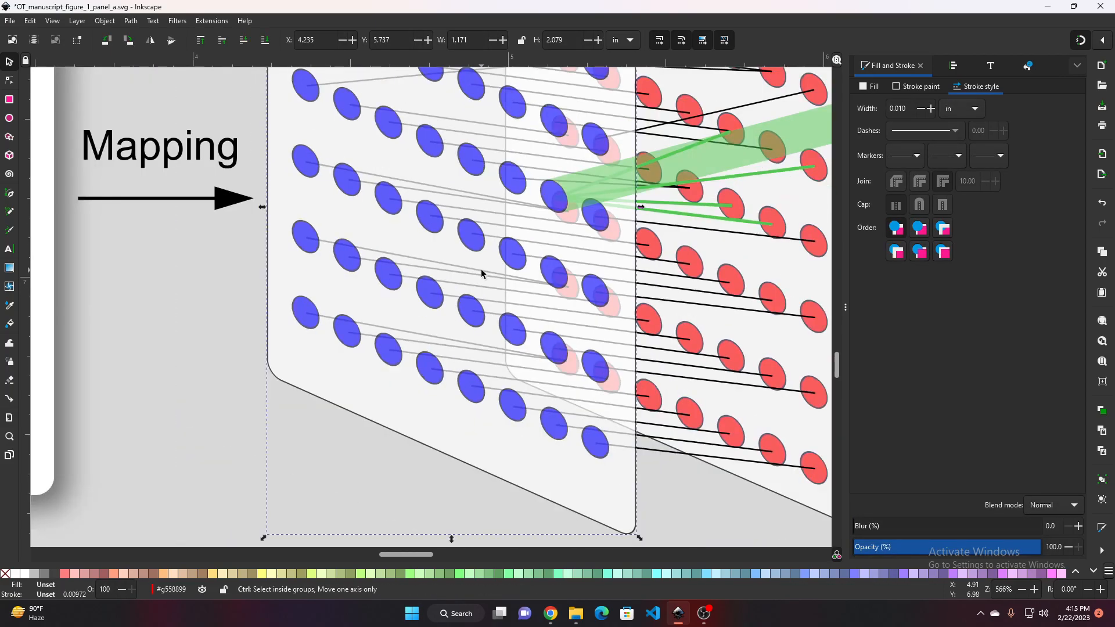
pyautogui.moveTo(447, 242); pyautogui.dragTo(433, 437)
pyautogui.scroll(-2, 435, 311)
pyautogui.scroll(-2, 436, 307)
pyautogui.scroll(4, 438, 284)
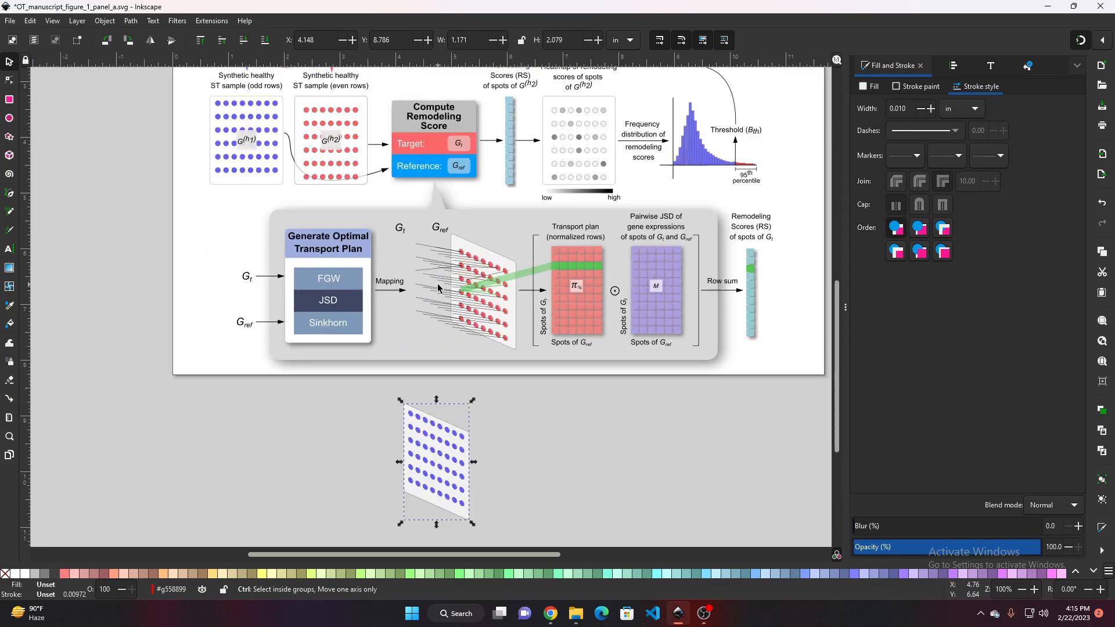
# Move the red Gref panel down beside the relocated Gt panel
pyautogui.scroll(1, 437, 238)
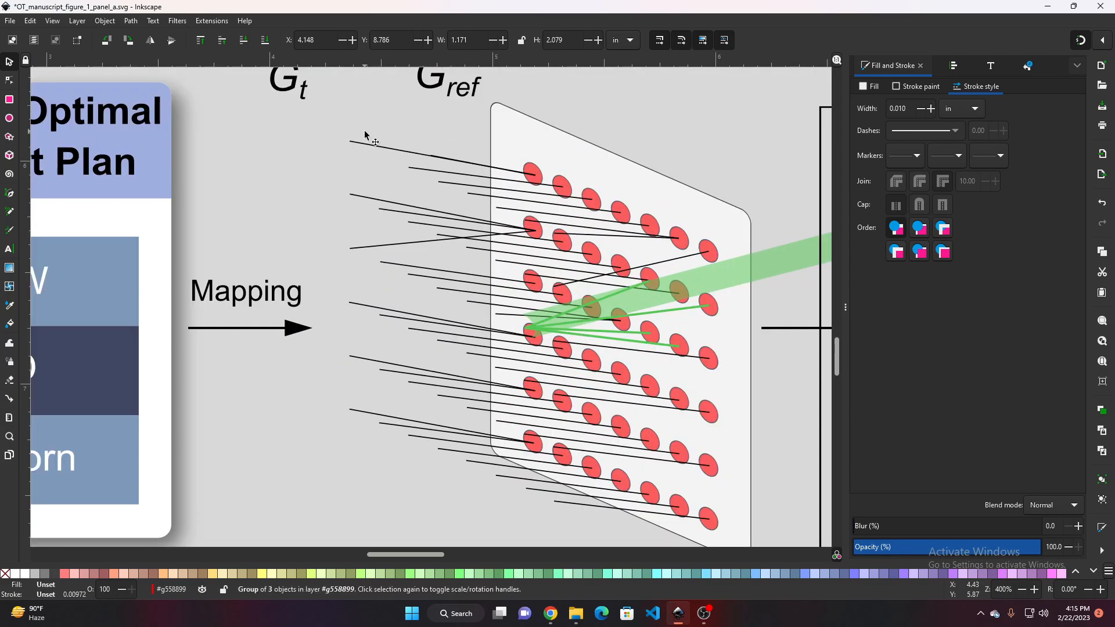
pyautogui.click(389, 147)
pyautogui.click(585, 156)
pyautogui.scroll(-4, 639, 207)
pyautogui.scroll(-1, 691, 267)
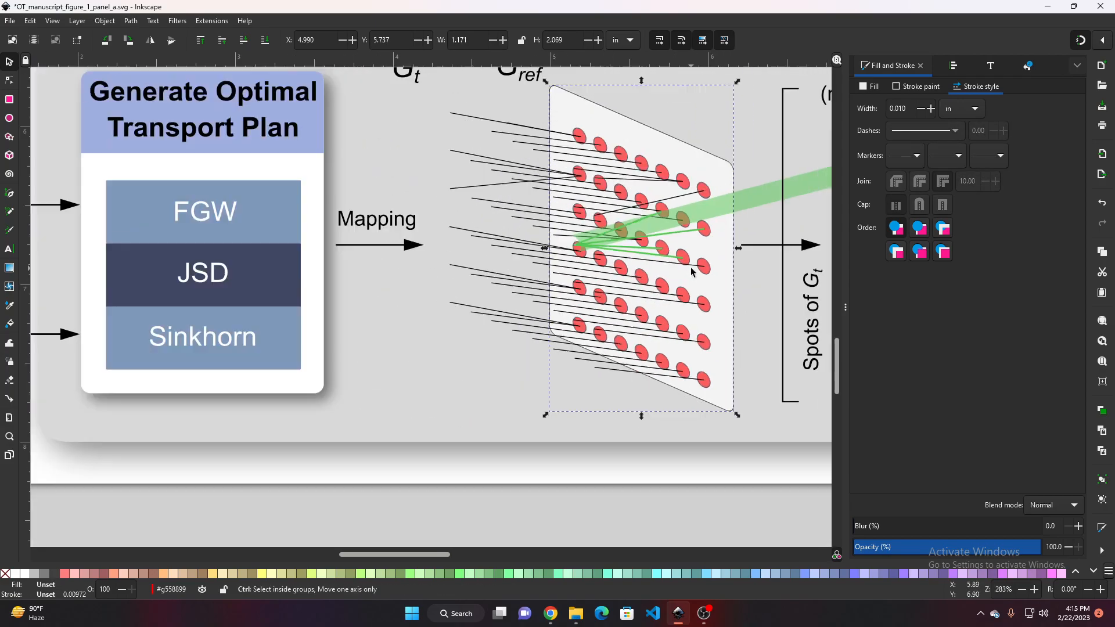
pyautogui.scroll(-1, 692, 271)
pyautogui.moveTo(710, 282); pyautogui.dragTo(730, 314)
pyautogui.scroll(5, 756, 295)
# Move the translucent green transport band down onto the relocated panels
pyautogui.hscroll(2, 756, 296)
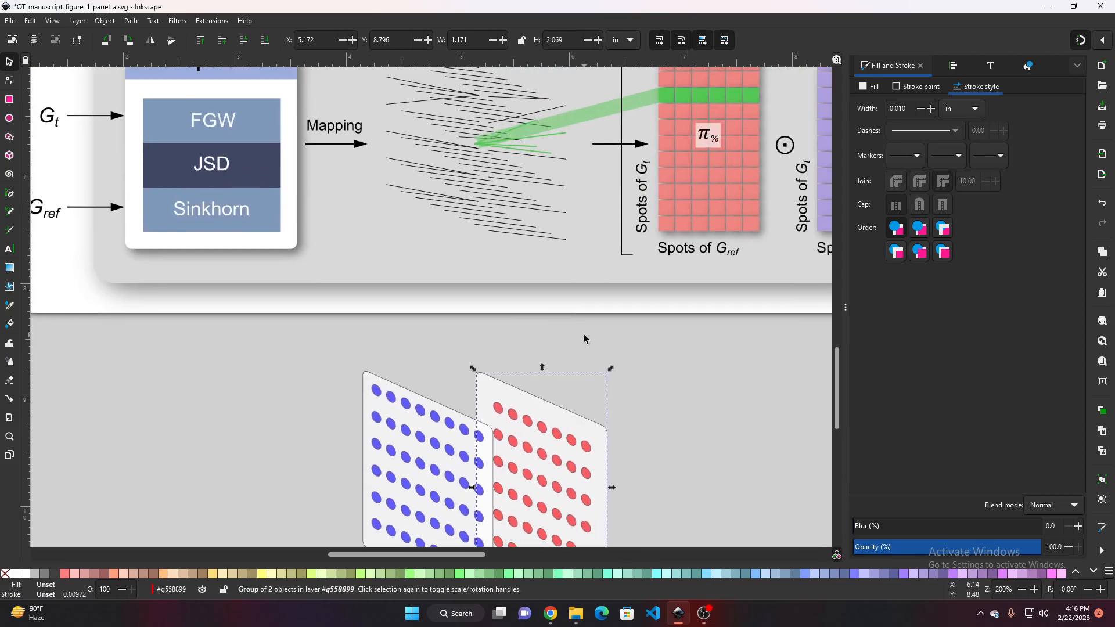
pyautogui.click(610, 213)
pyautogui.moveTo(605, 215); pyautogui.dragTo(728, 505)
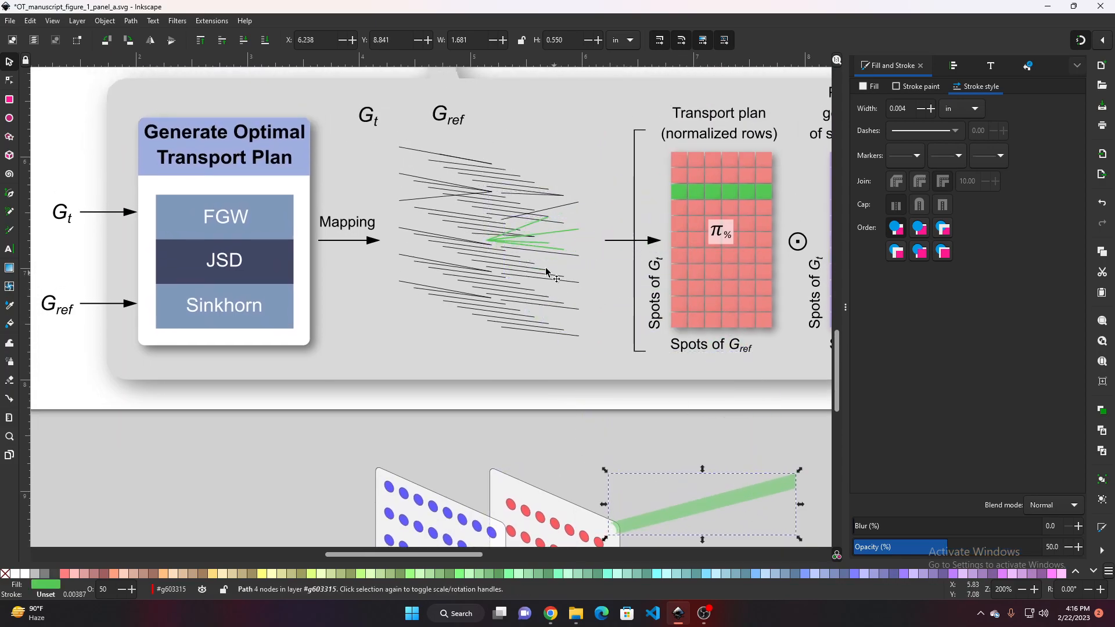
# Inspect the green highlighted connecting lines fanning from one point in the reference diagram's lines group
pyautogui.click(514, 232)
pyautogui.scroll(4, 514, 233)
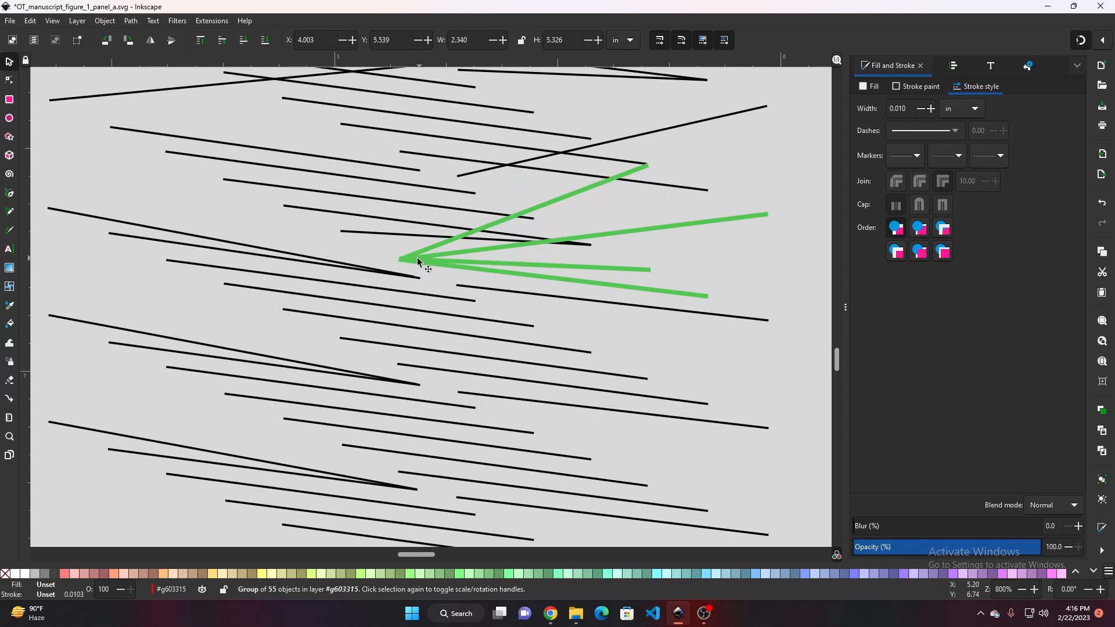
pyautogui.keyDown('ctrl'); pyautogui.doubleClick(417, 258); pyautogui.keyUp('ctrl')
pyautogui.click(678, 226)
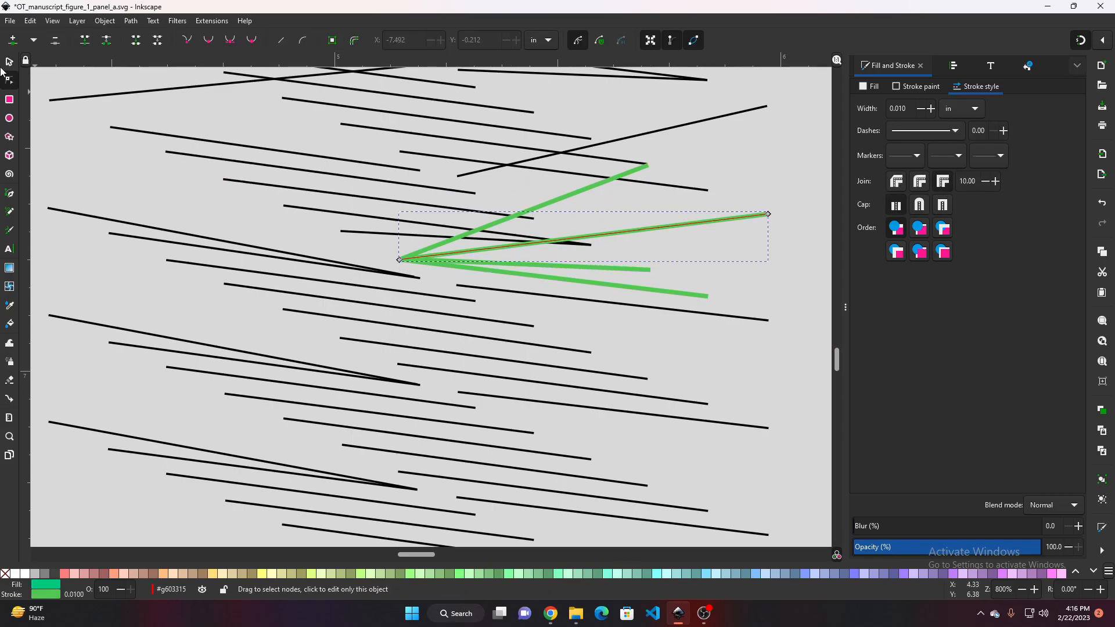
pyautogui.press('s')
pyautogui.click(416, 258)
pyautogui.scroll(-2, 416, 257)
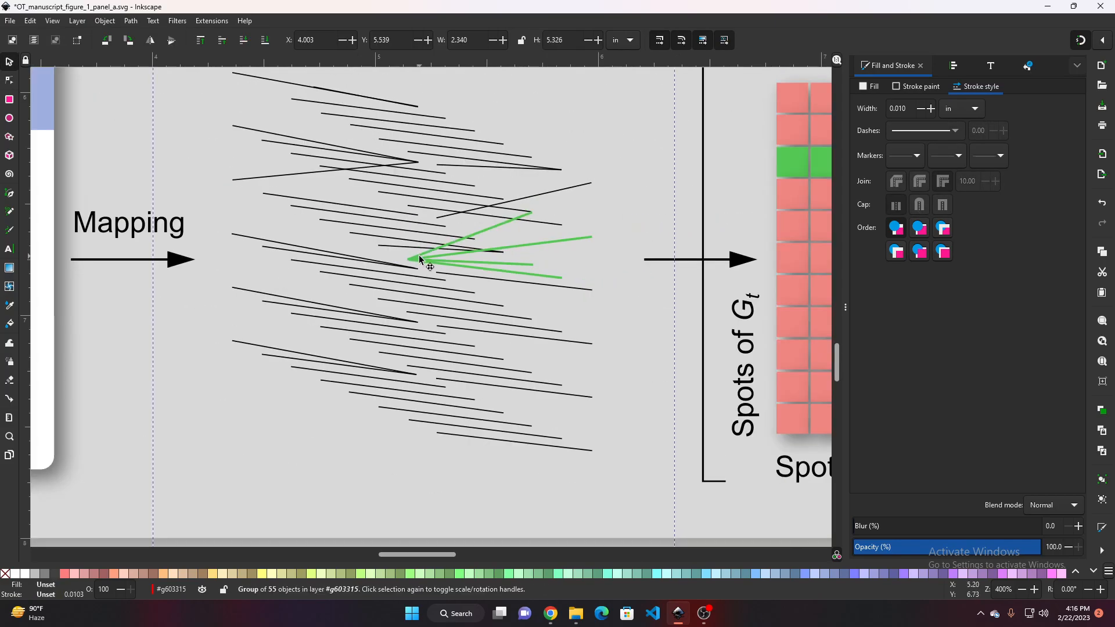
pyautogui.scroll(2, 417, 258)
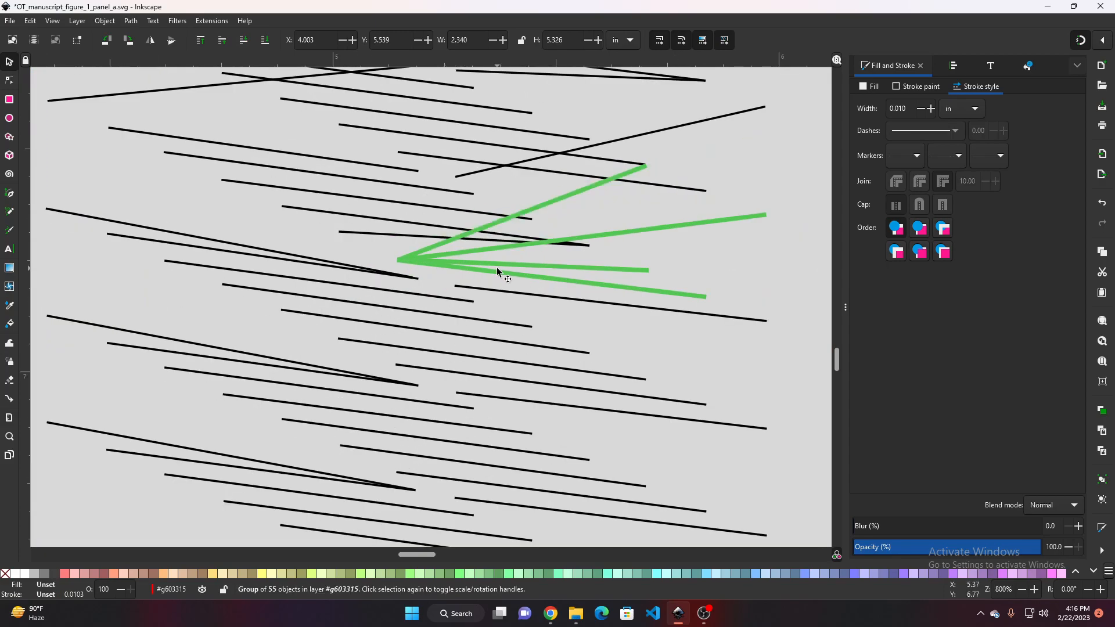
pyautogui.keyDown('ctrl'); pyautogui.click(533, 276); pyautogui.keyUp('ctrl')
pyautogui.scroll(2, 534, 273)
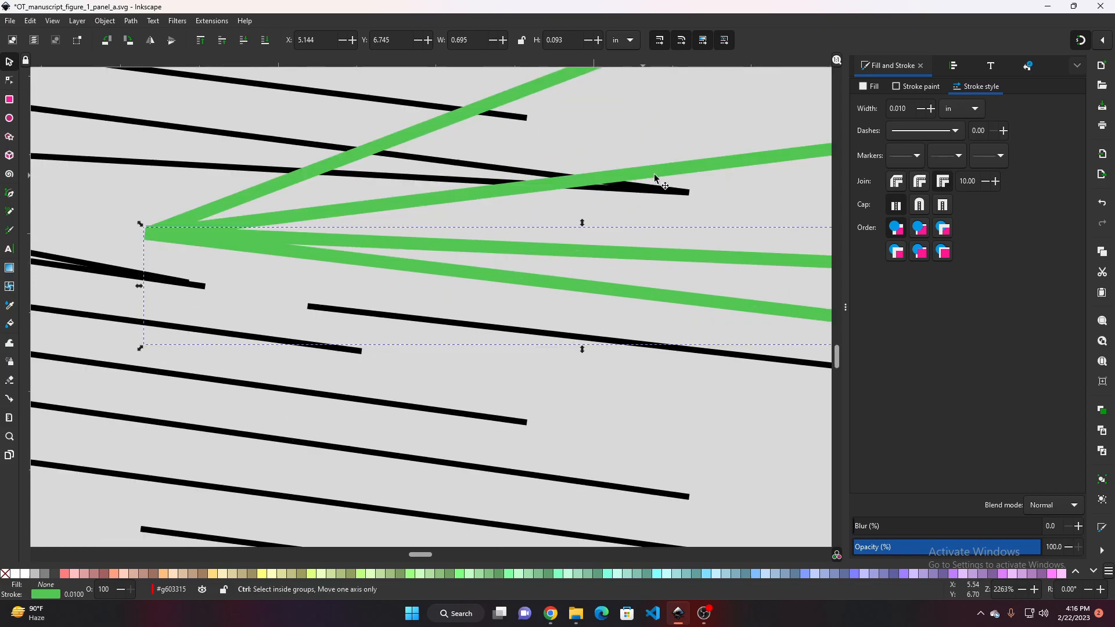
pyautogui.scroll(-1, 614, 217)
pyautogui.keyDown('ctrl'); pyautogui.click(675, 197); pyautogui.keyUp('ctrl')
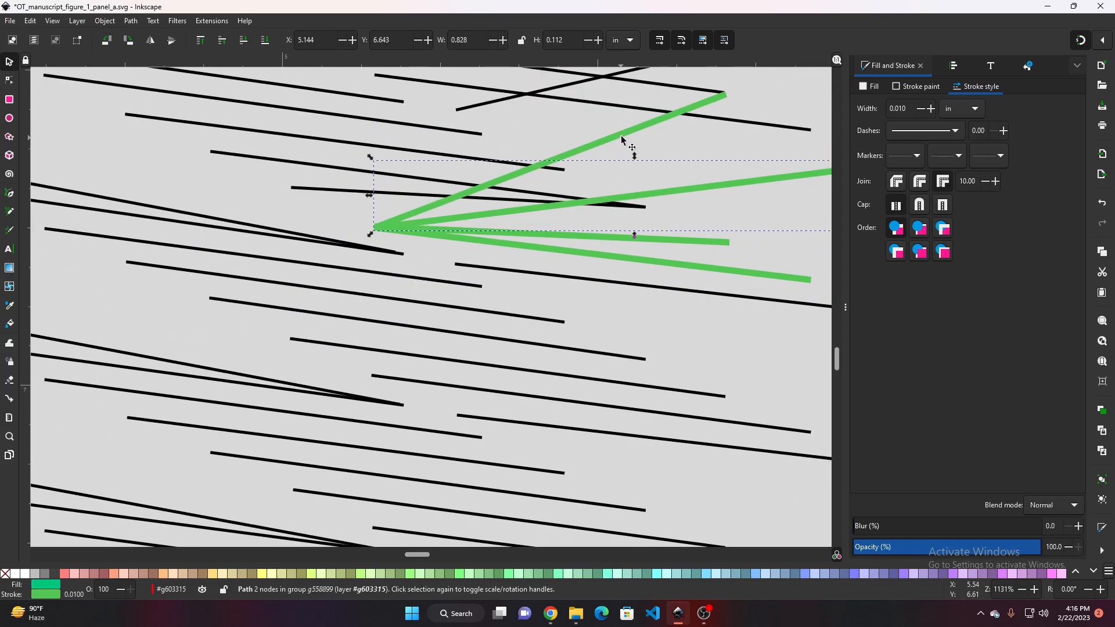
pyautogui.click(622, 138)
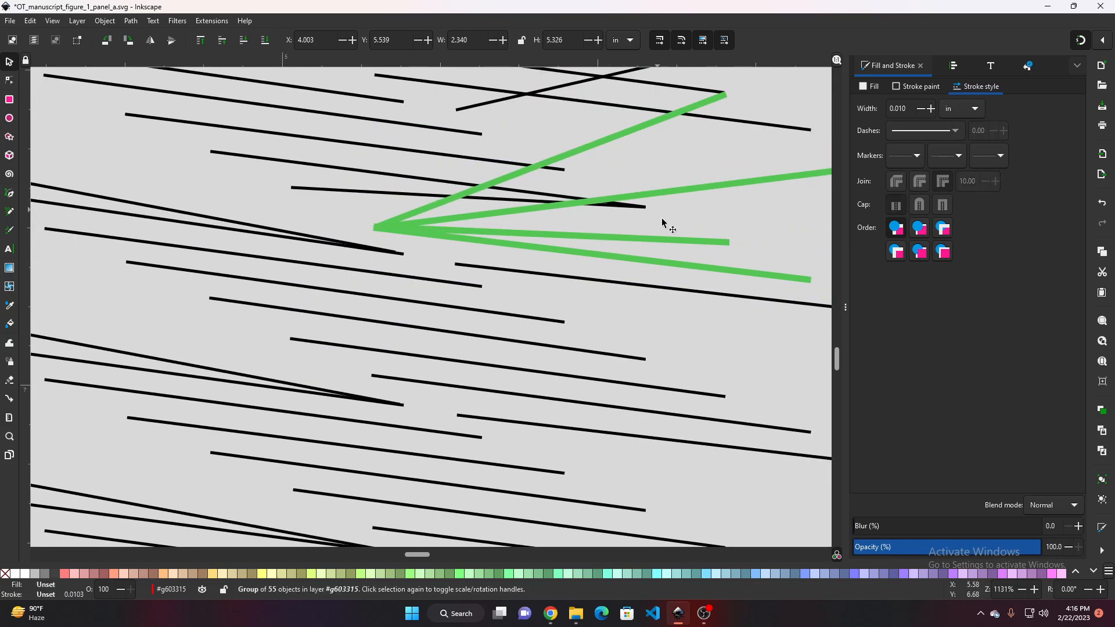
pyautogui.keyDown('ctrl'); pyautogui.click(688, 266); pyautogui.keyUp('ctrl')
pyautogui.click(686, 190)
pyautogui.scroll(-2, 604, 240)
pyautogui.scroll(-3, 605, 239)
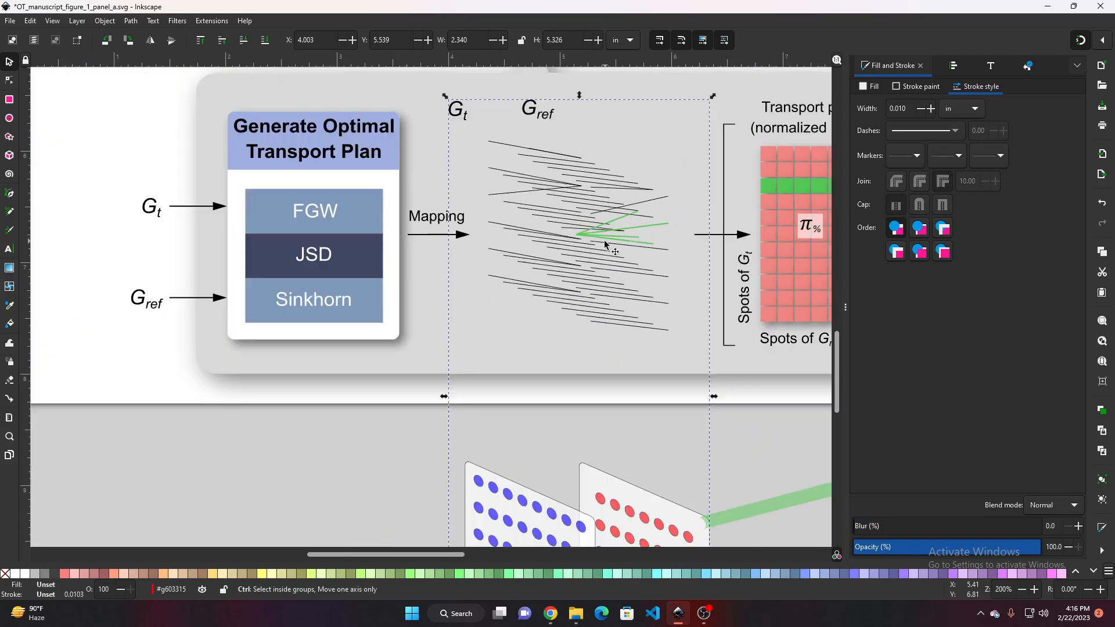
pyautogui.keyDown('ctrl'); pyautogui.click(588, 248); pyautogui.keyUp('ctrl')
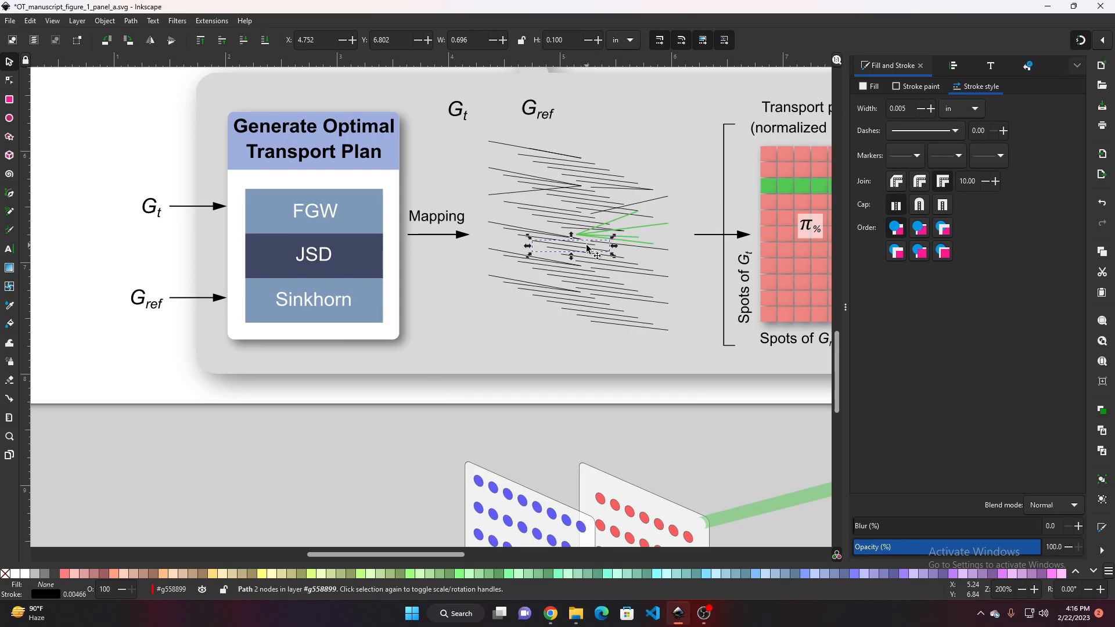
pyautogui.click(651, 124)
pyautogui.click(603, 201)
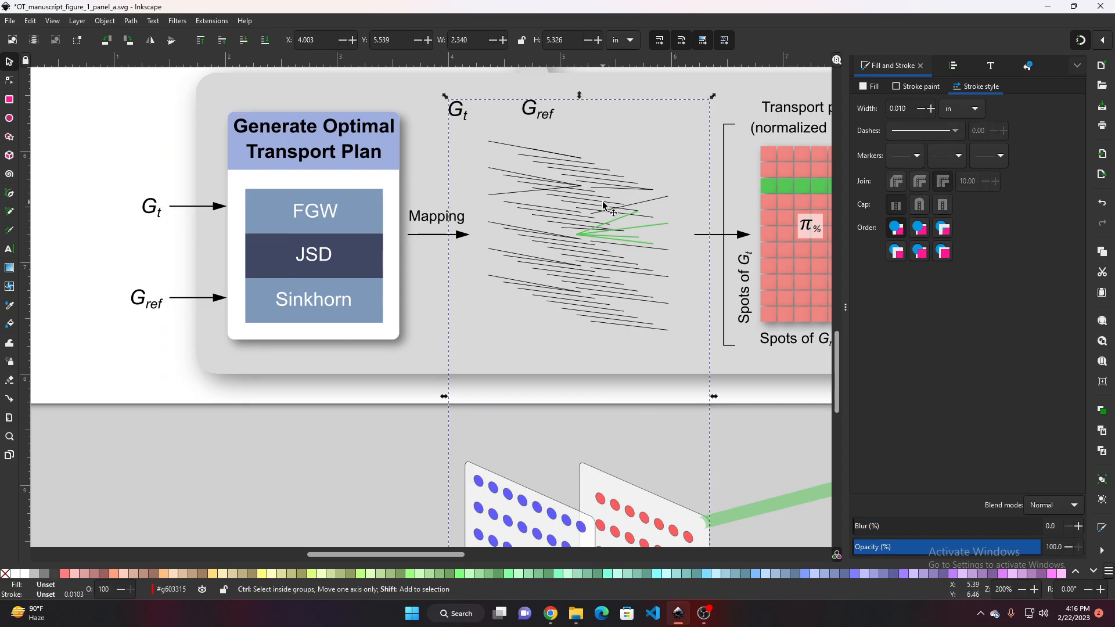
# Ungroup the connecting lines, select the four green lines and move them out below the diagram
pyautogui.hotkey('ctrl', 'shift', 'g')
pyautogui.scroll(3, 604, 205)
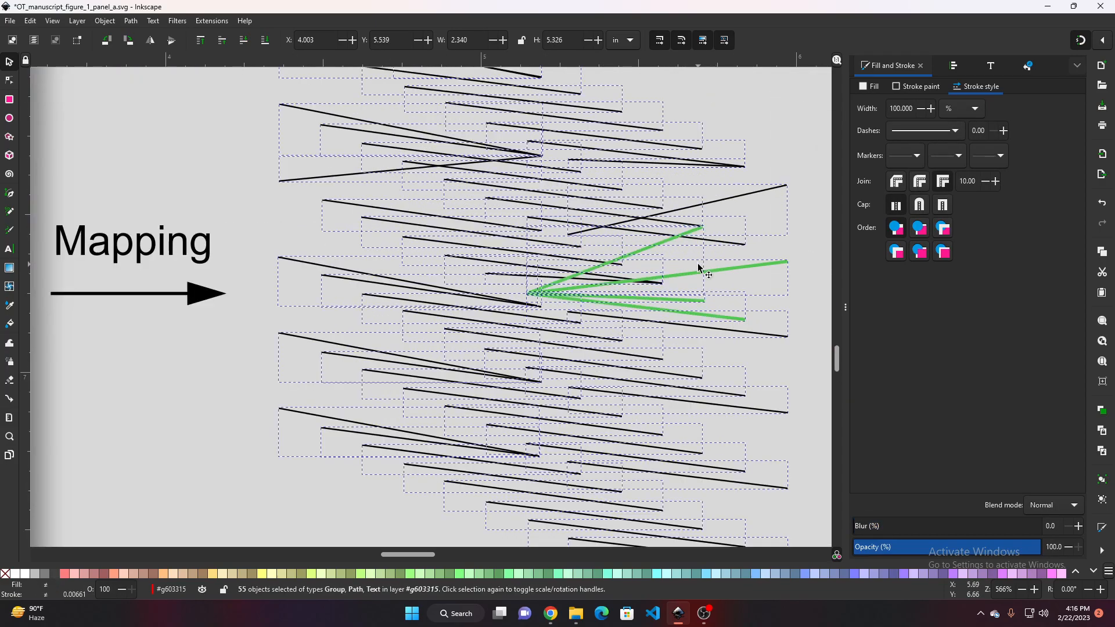
pyautogui.click(699, 266)
pyautogui.click(703, 271)
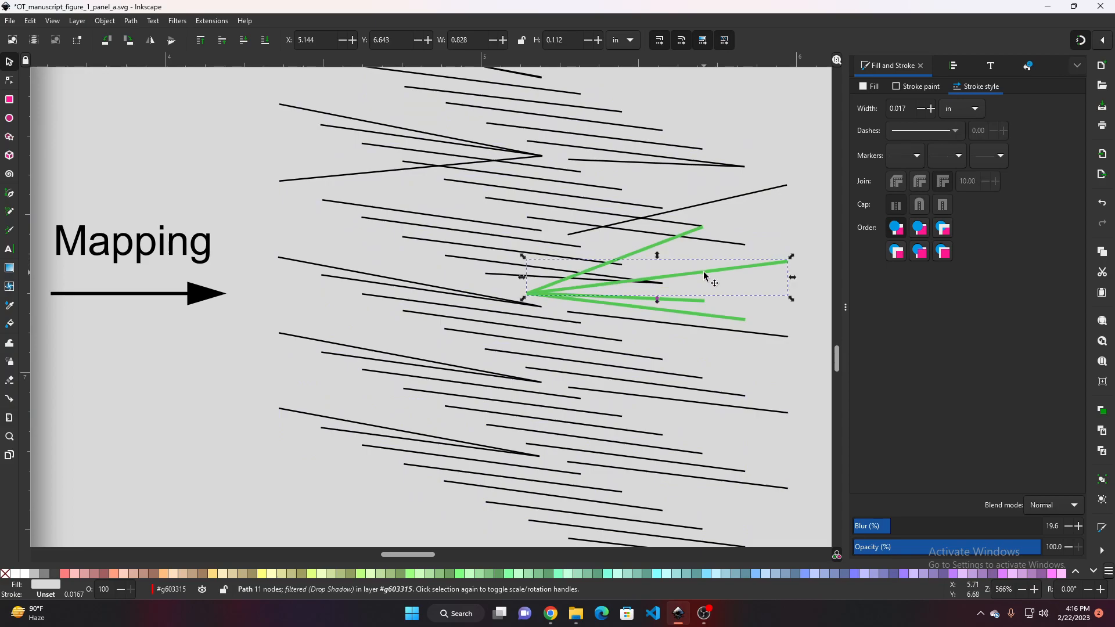
pyautogui.keyDown('shift'); pyautogui.click(642, 252); pyautogui.keyUp('shift')
pyautogui.keyDown('shift'); pyautogui.click(703, 316); pyautogui.keyUp('shift')
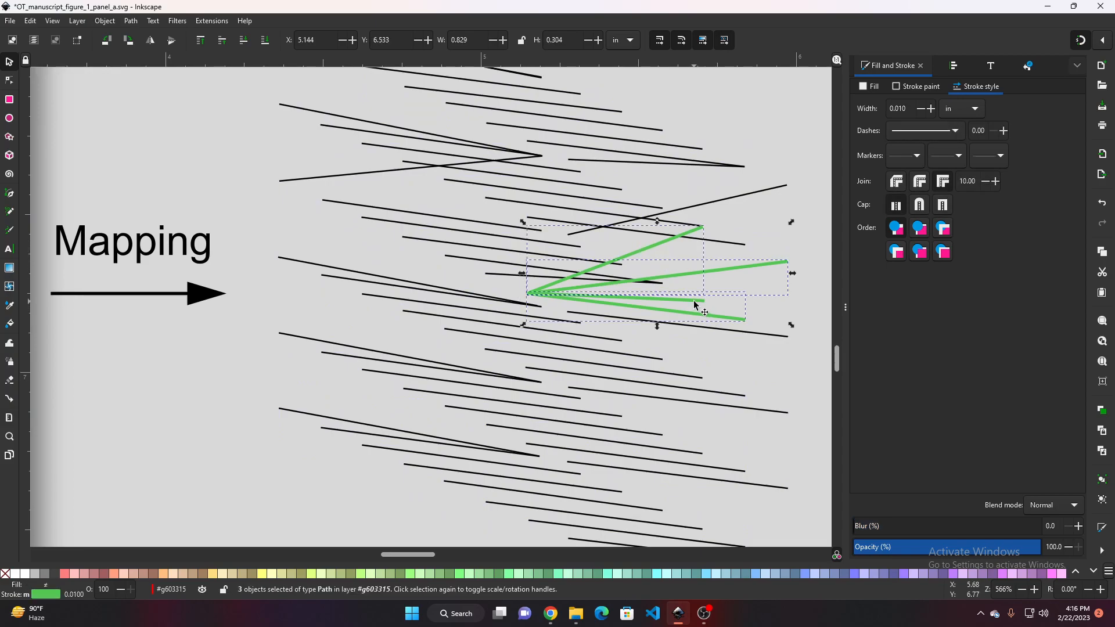
pyautogui.scroll(-3, 690, 304)
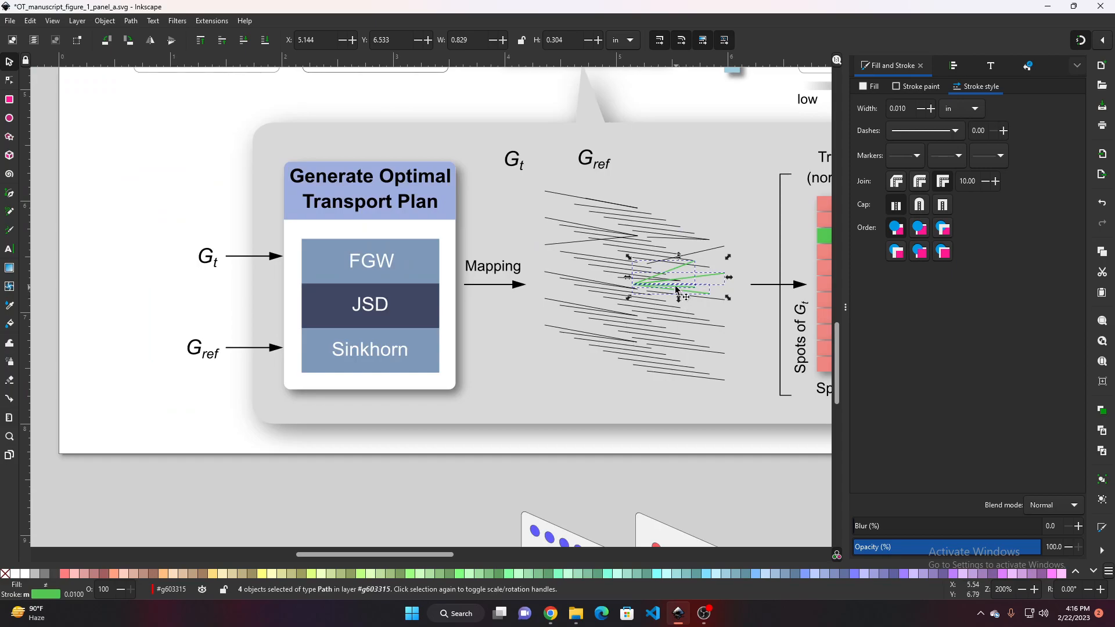
pyautogui.moveTo(668, 293); pyautogui.dragTo(493, 487)
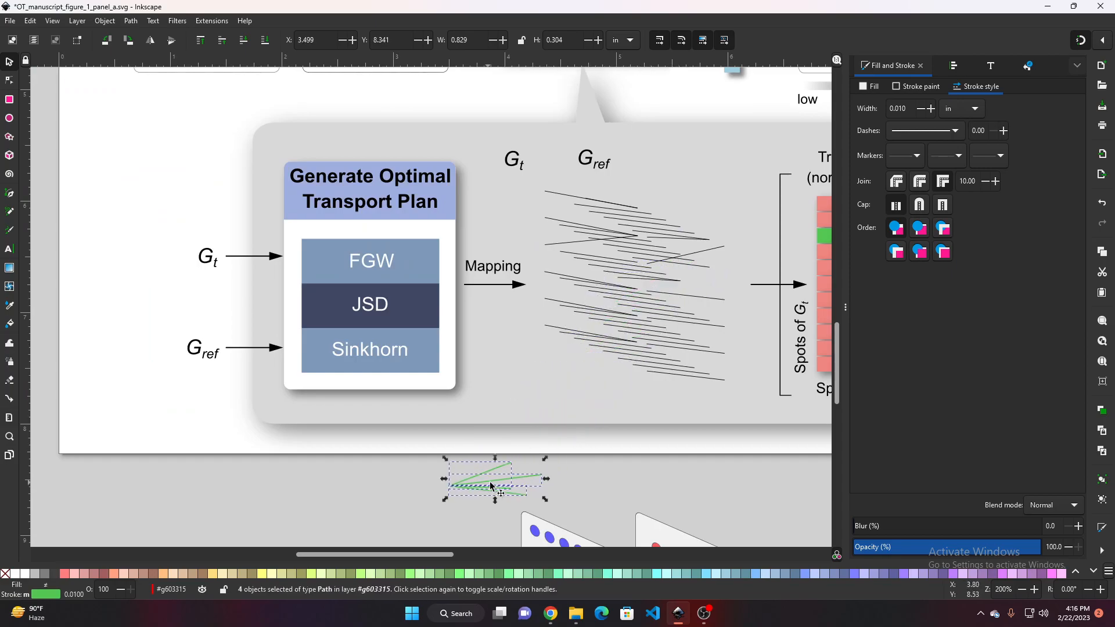
pyautogui.click(571, 495)
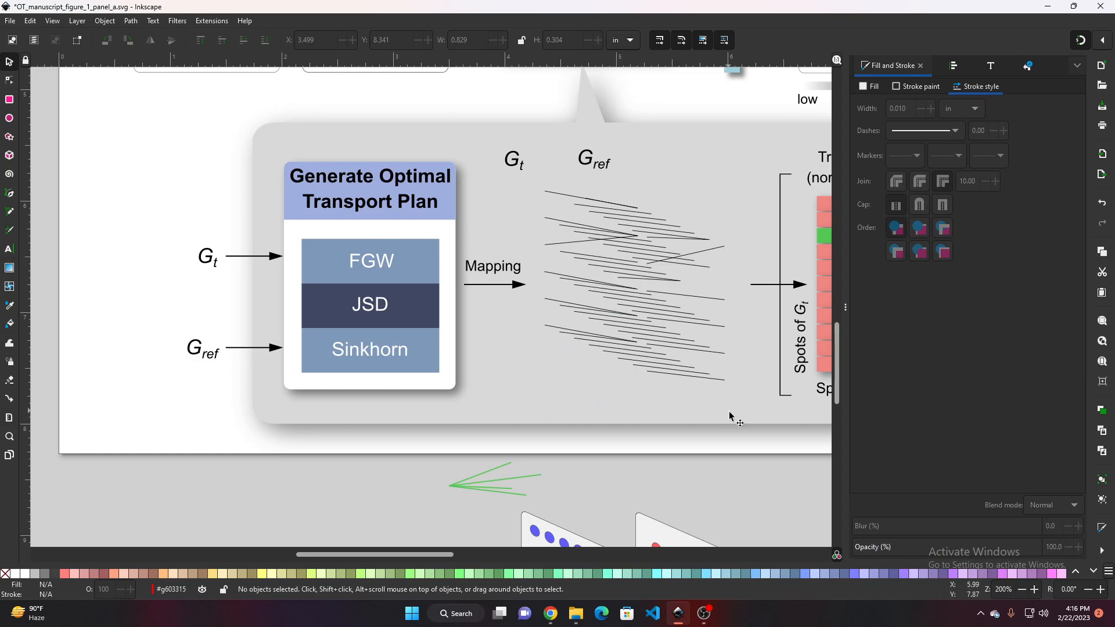
# Select the remaining black connecting lines and lower their stroke alpha to 40
pyautogui.moveTo(747, 452); pyautogui.dragTo(523, 165)
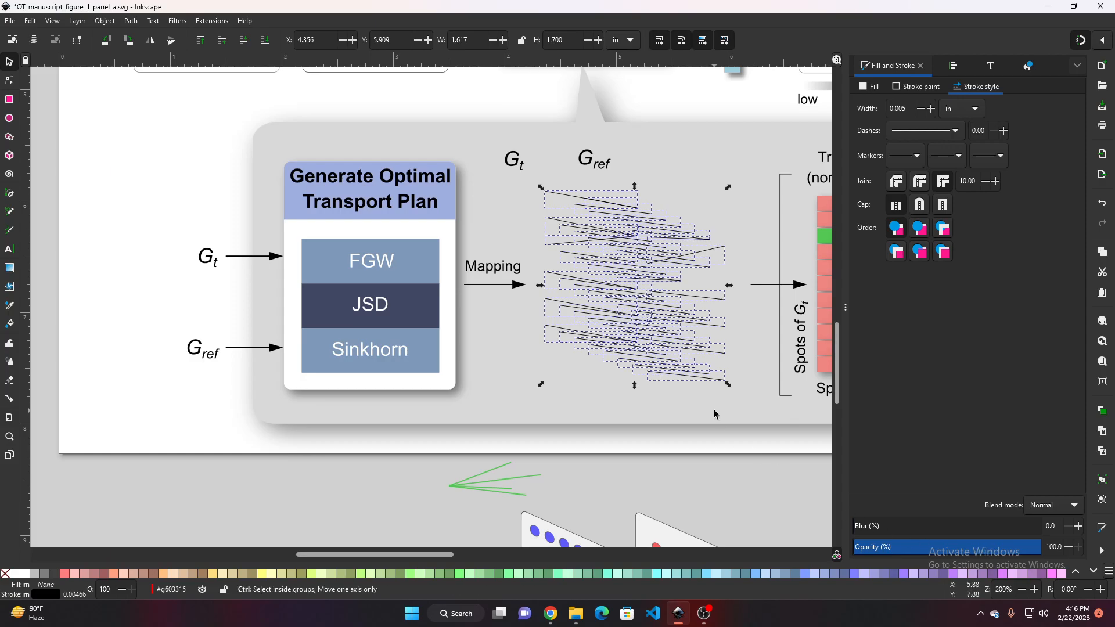
pyautogui.scroll(2, 717, 416)
pyautogui.scroll(4, 642, 342)
pyautogui.click(874, 88)
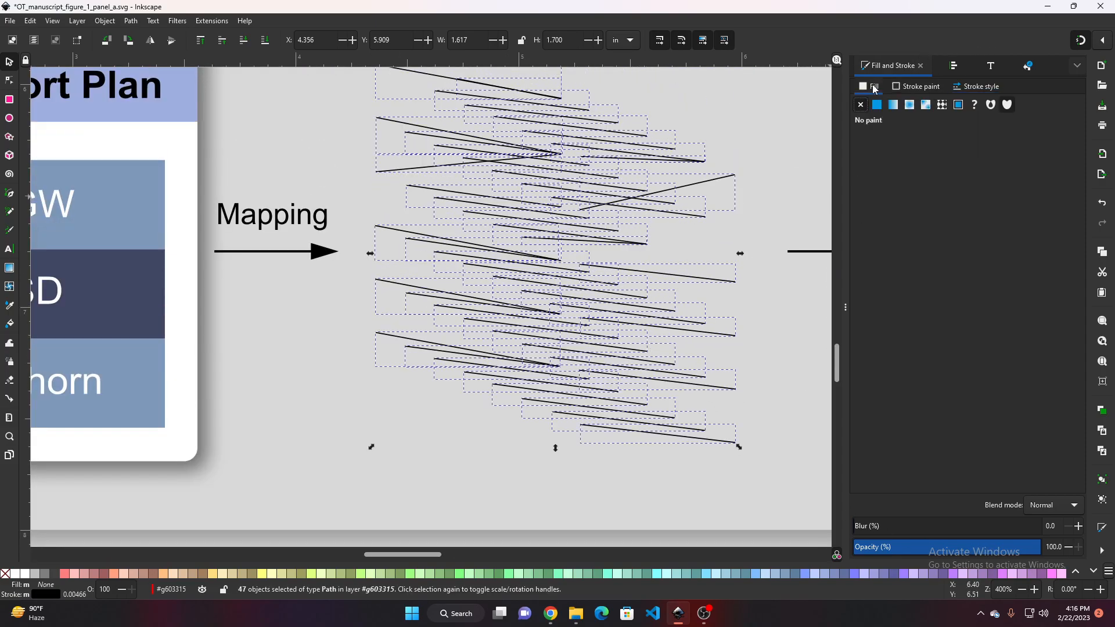
pyautogui.click(917, 88)
pyautogui.click(991, 87)
pyautogui.click(915, 88)
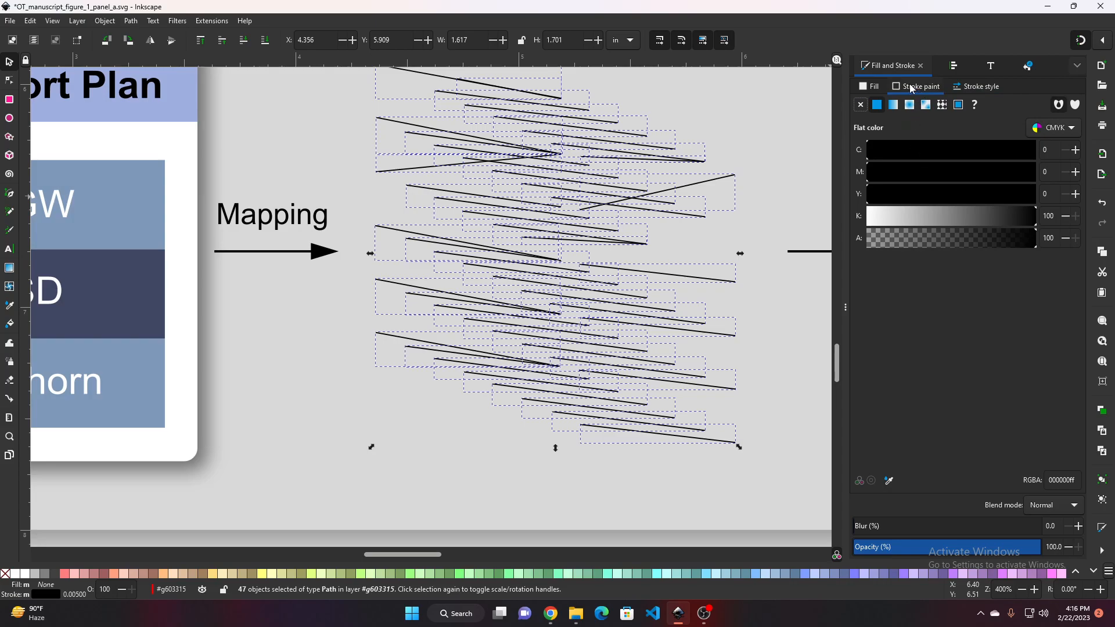
pyautogui.moveTo(1033, 242)
pyautogui.mouseDown()
pyautogui.moveTo(917, 240)
pyautogui.moveTo(955, 241)
pyautogui.mouseUp()
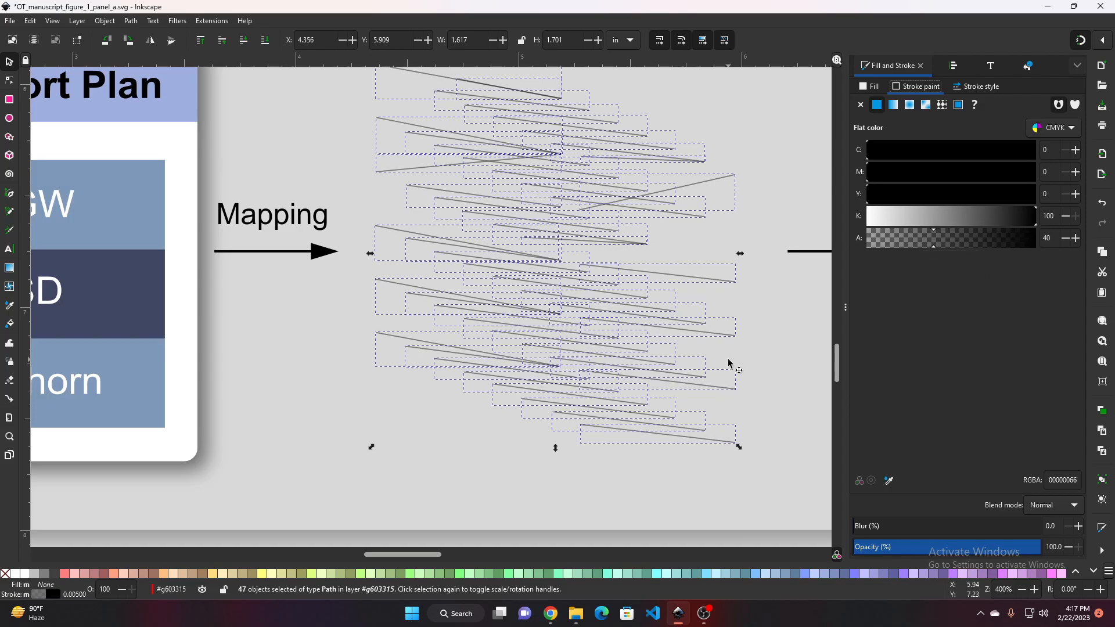
pyautogui.click(781, 356)
pyautogui.scroll(-2, 779, 356)
pyautogui.scroll(2, 690, 287)
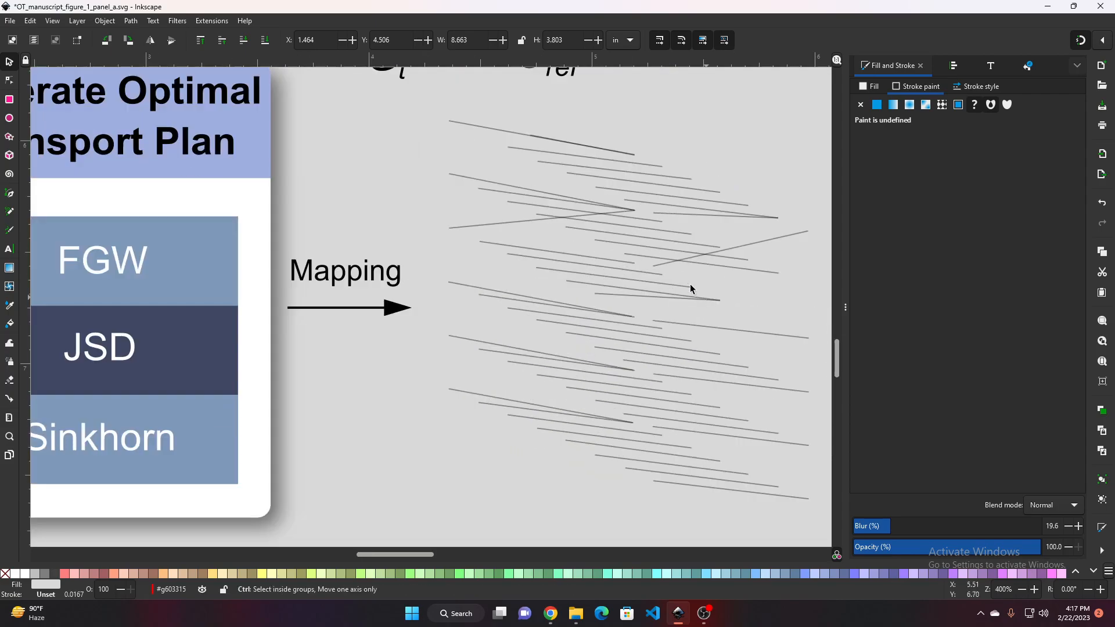
pyautogui.scroll(1, 622, 214)
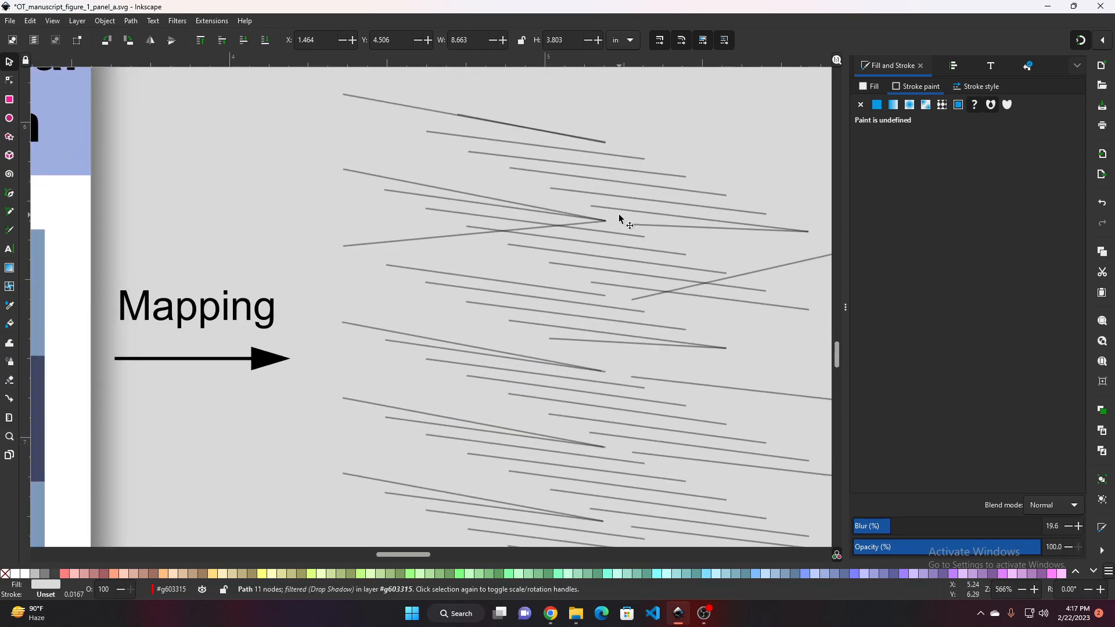
pyautogui.scroll(-3, 622, 223)
pyautogui.scroll(-2, 755, 378)
pyautogui.moveTo(797, 402); pyautogui.dragTo(639, 277)
pyautogui.scroll(-1, 724, 402)
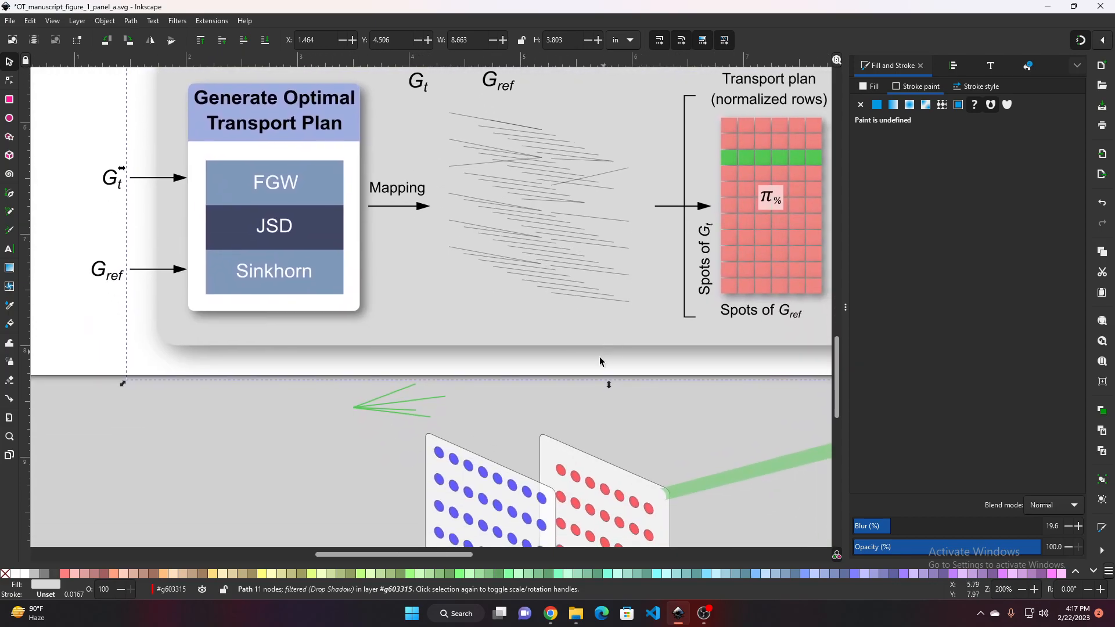
# Select the four relocated green connecting lines below the diagram
pyautogui.click(393, 408)
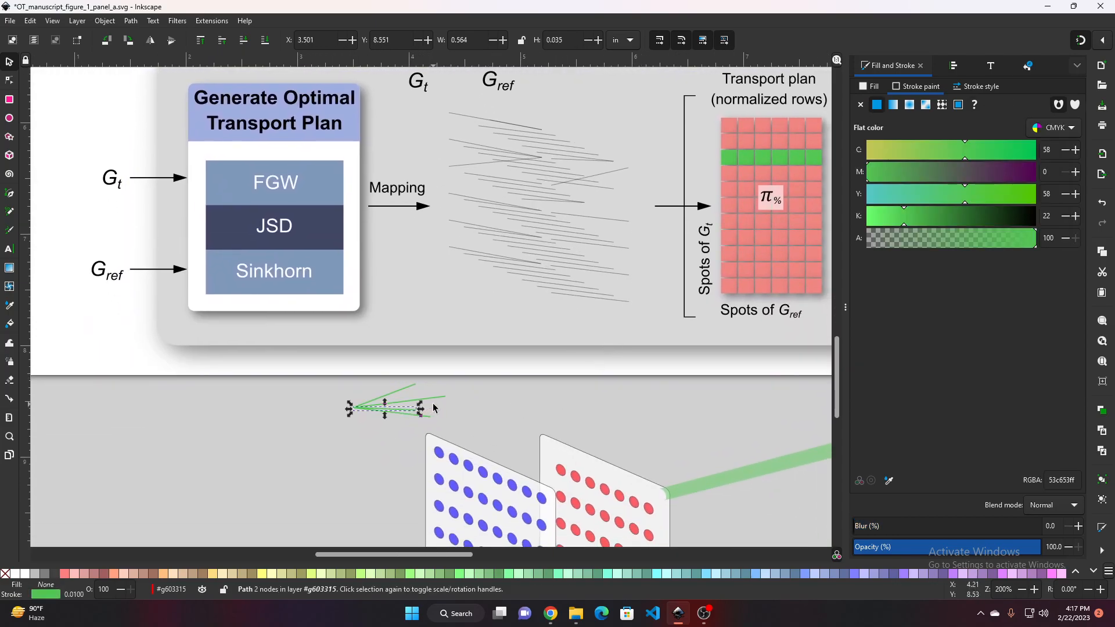
pyautogui.click(333, 389)
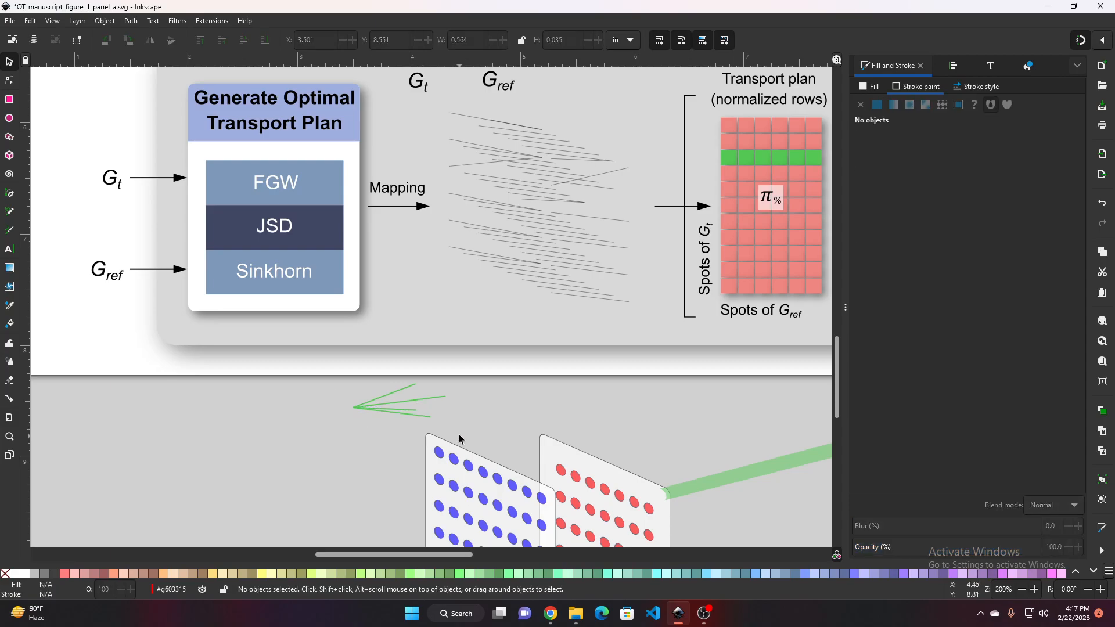
pyautogui.moveTo(459, 436); pyautogui.dragTo(313, 364)
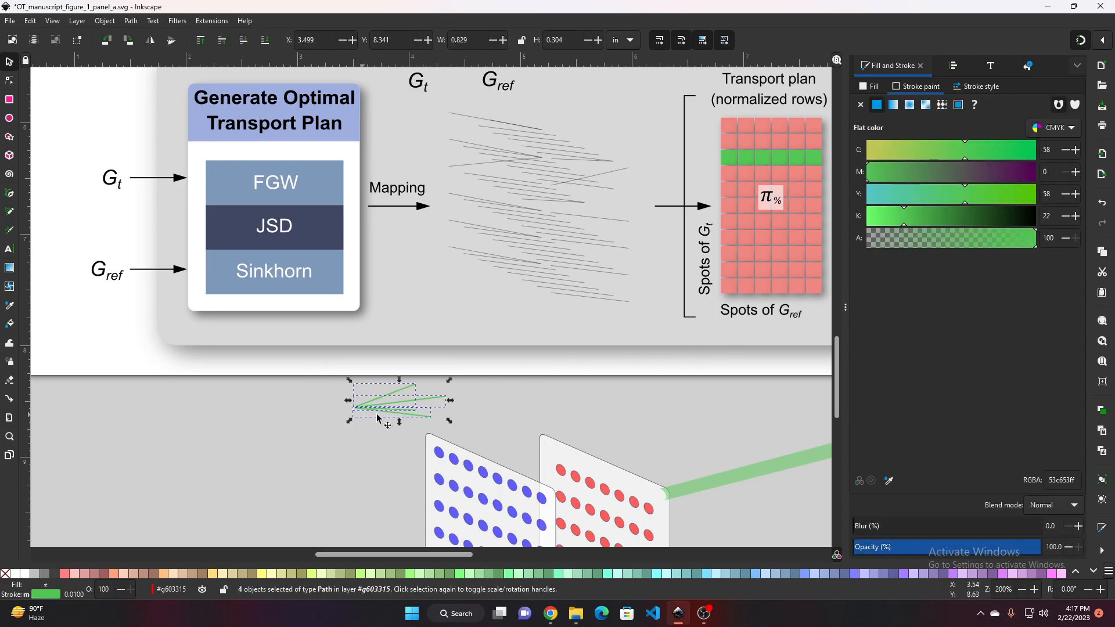
pyautogui.keyDown('ctrl'); pyautogui.scroll(2, 378, 417); pyautogui.keyUp('ctrl')
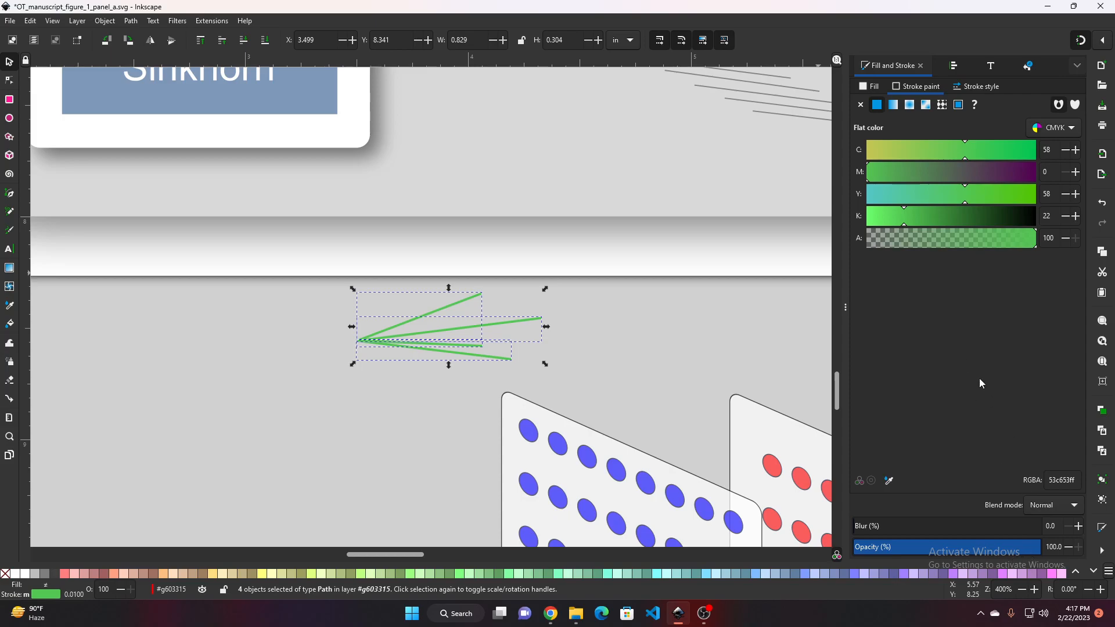
# Set the stroke width of the four green connecting lines to 0.015 in
pyautogui.hscroll(5, 667, 366)
pyautogui.scroll(4, 667, 366)
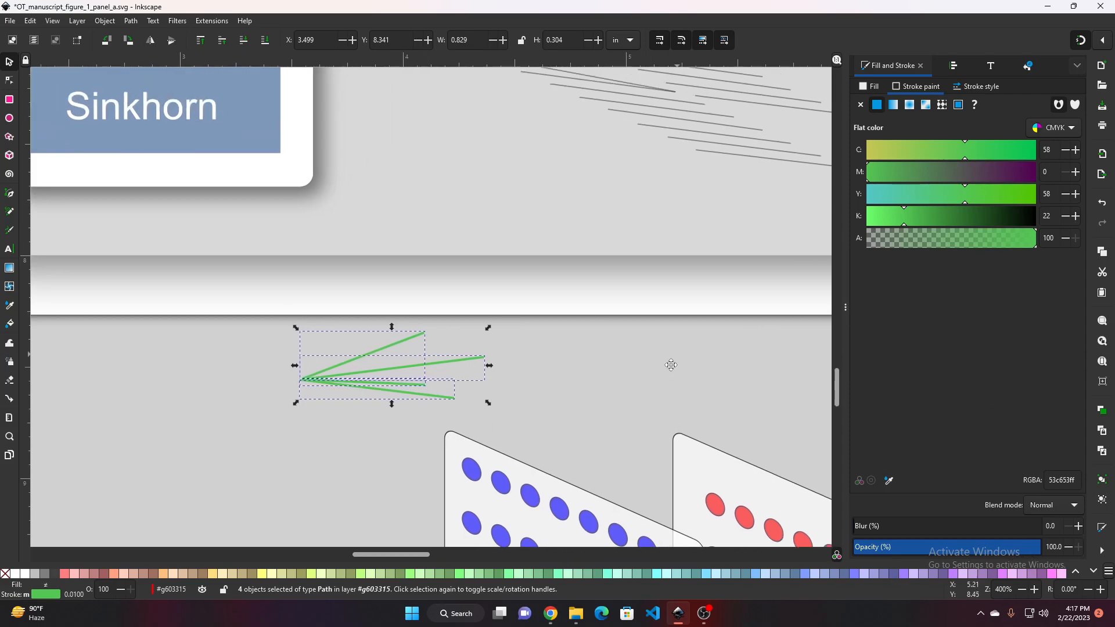
pyautogui.moveTo(618, 403); pyautogui.dragTo(645, 388)
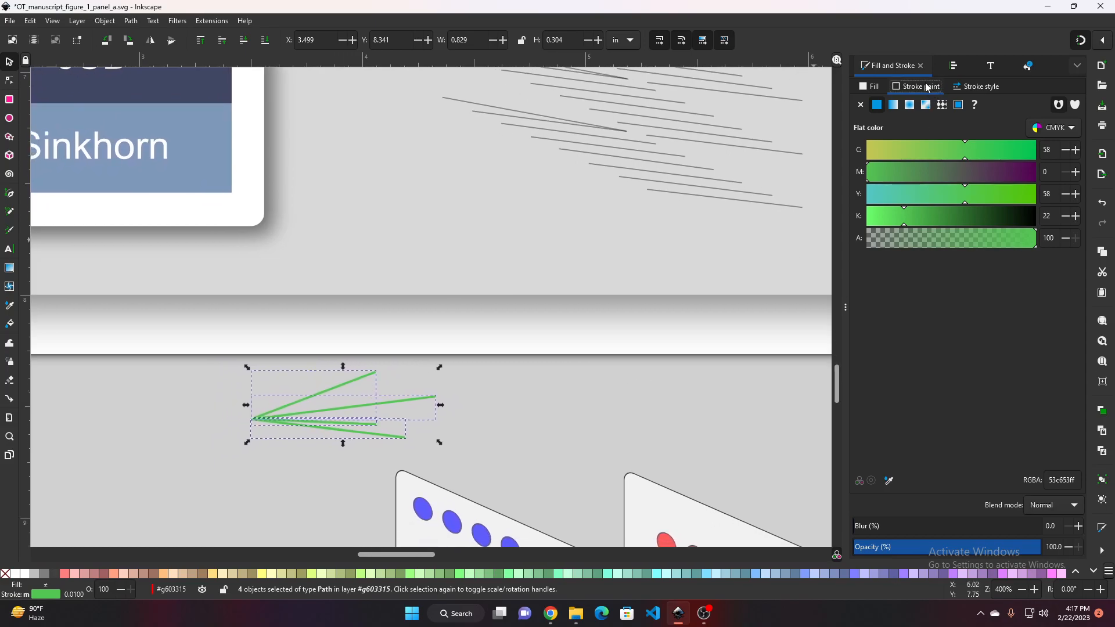
pyautogui.click(988, 87)
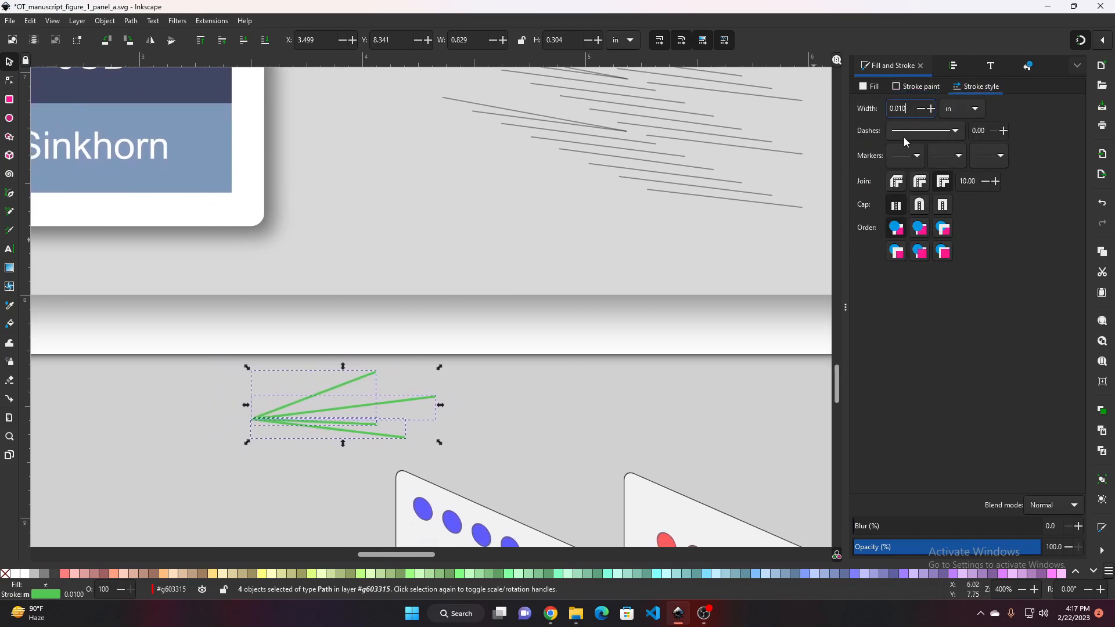
pyautogui.press('BackSpace')
pyautogui.write('5')
pyautogui.press('Return')
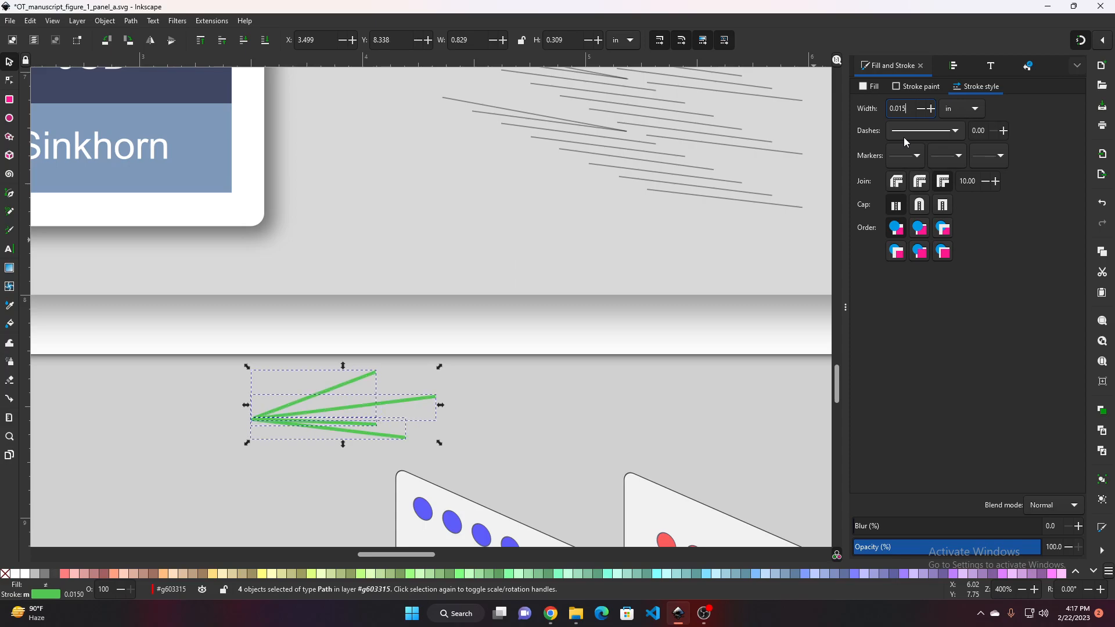
# Move the blue-dot sample panel up into the diagram at the Gt position and nudge it into place
pyautogui.moveTo(541, 373); pyautogui.dragTo(474, 316)
pyautogui.scroll(-2, 567, 293)
pyautogui.click(444, 389)
pyautogui.scroll(-1, 447, 403)
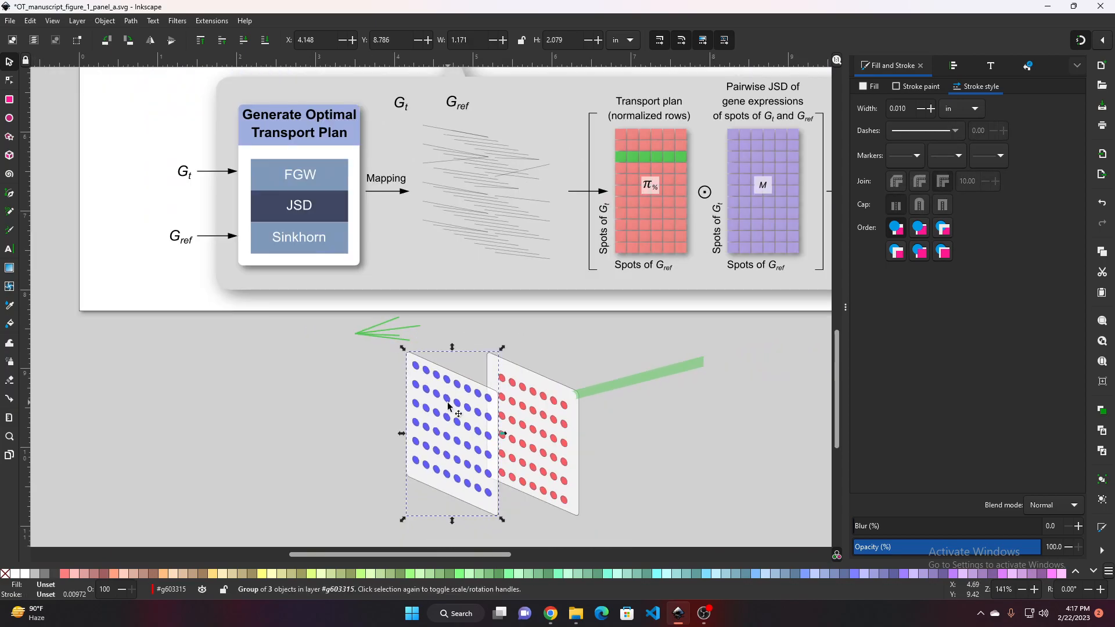
pyautogui.moveTo(449, 405); pyautogui.dragTo(458, 152)
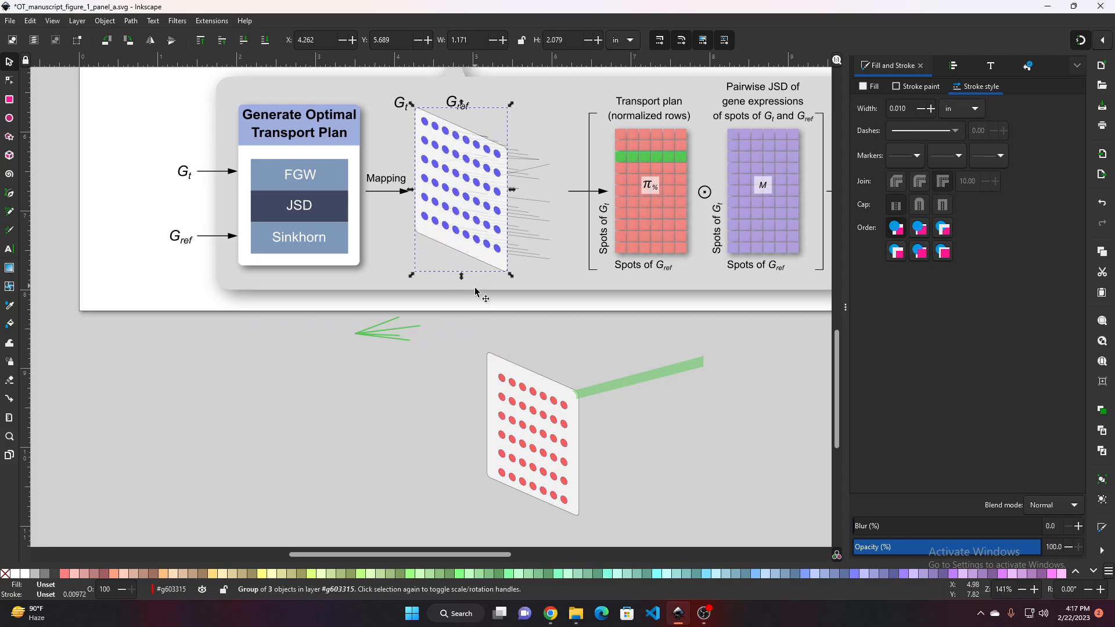
pyautogui.scroll(1, 474, 247)
pyautogui.scroll(3, 474, 246)
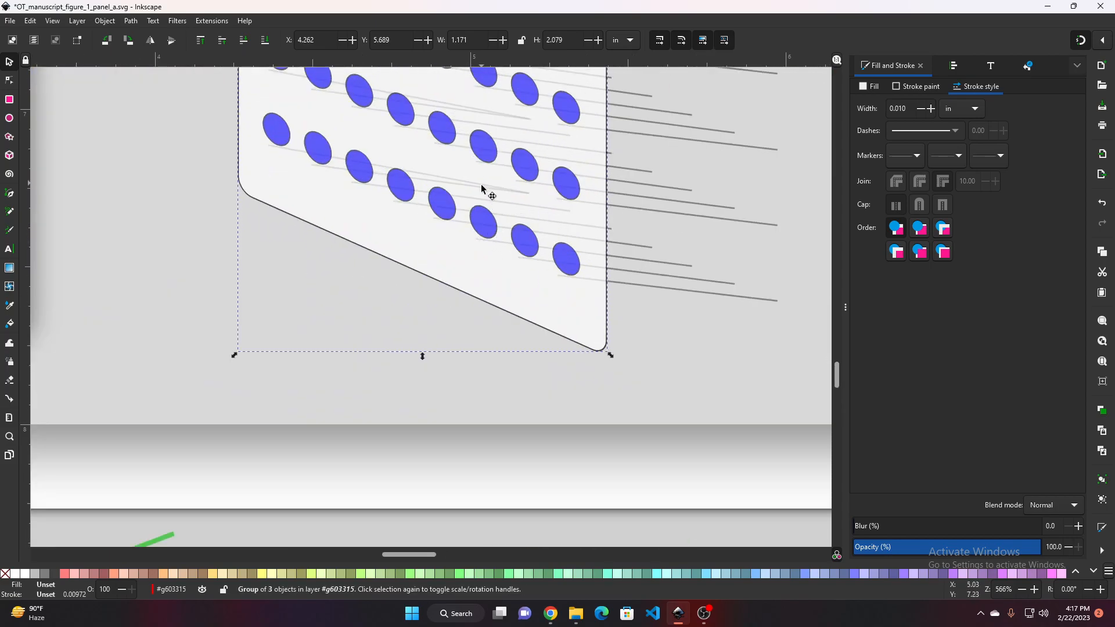
pyautogui.moveTo(481, 189); pyautogui.dragTo(473, 204)
pyautogui.keyDown('ctrl'); pyautogui.scroll(2, 680, 301); pyautogui.keyUp('ctrl')
pyautogui.keyDown('ctrl'); pyautogui.scroll(-4, 667, 298); pyautogui.keyUp('ctrl')
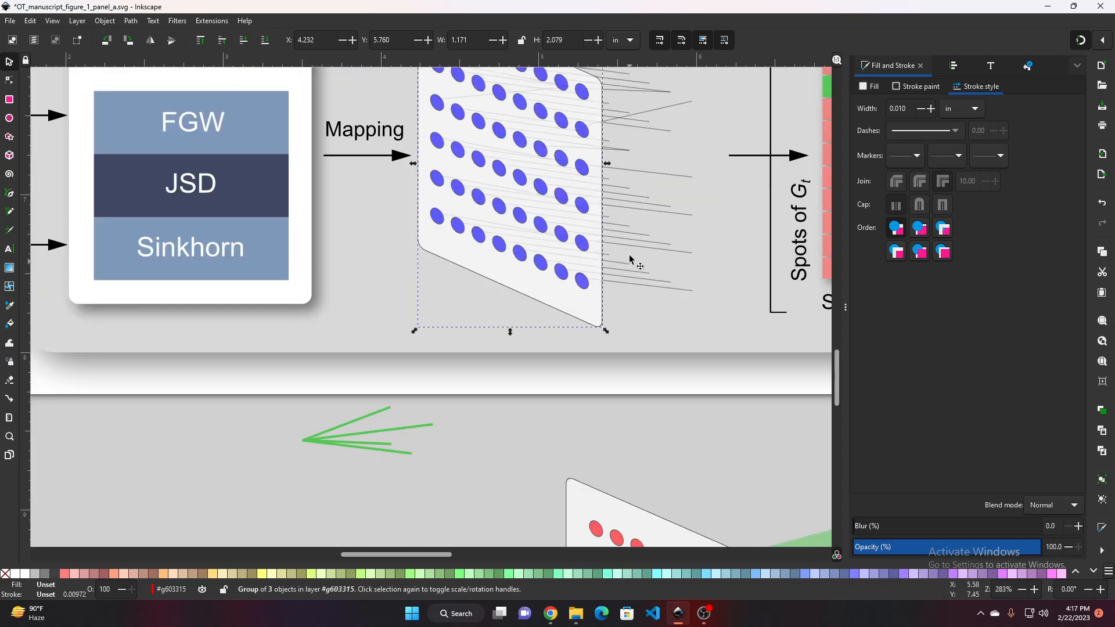
pyautogui.scroll(1, 630, 256)
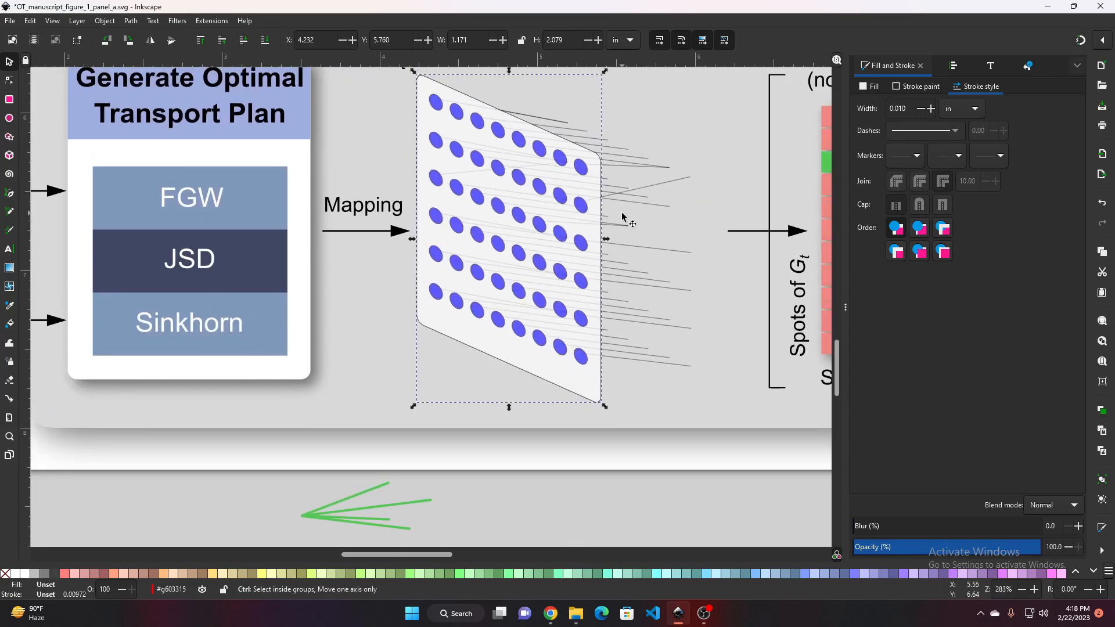
pyautogui.keyDown('ctrl'); pyautogui.scroll(2, 626, 221); pyautogui.keyUp('ctrl')
pyautogui.moveTo(540, 252); pyautogui.dragTo(662, 383)
pyautogui.moveTo(434, 200); pyautogui.dragTo(436, 197)
pyautogui.press('Escape')
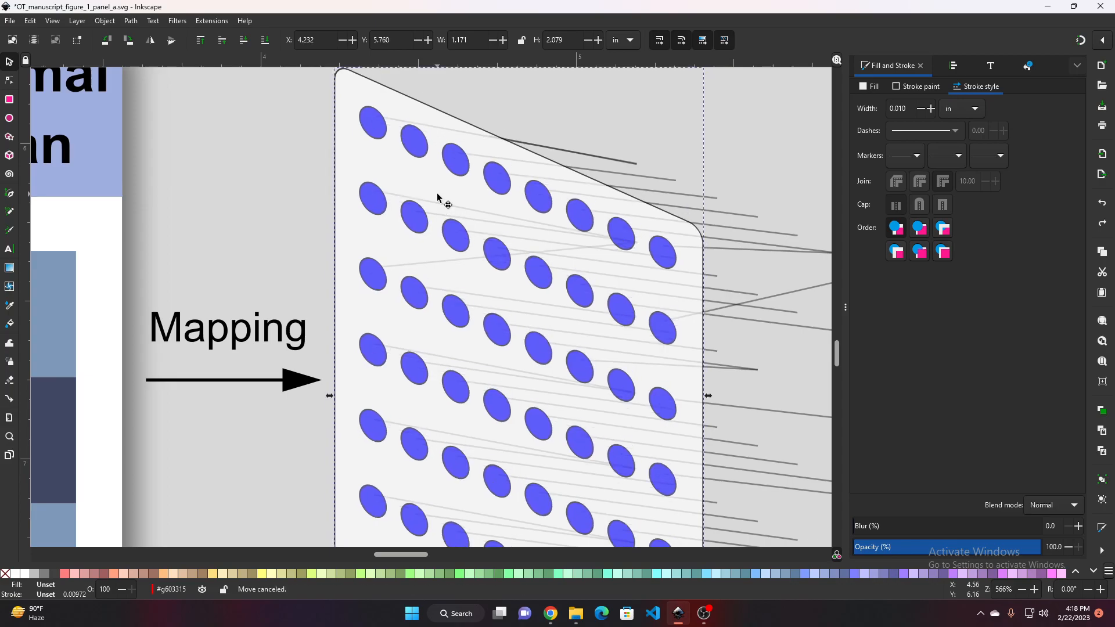
# Move the red-dot sample panel up into the diagram at the Gref position, overlapping the blue panel
pyautogui.keyDown('ctrl'); pyautogui.scroll(-2, 696, 308); pyautogui.keyUp('ctrl')
pyautogui.scroll(-6, 621, 192)
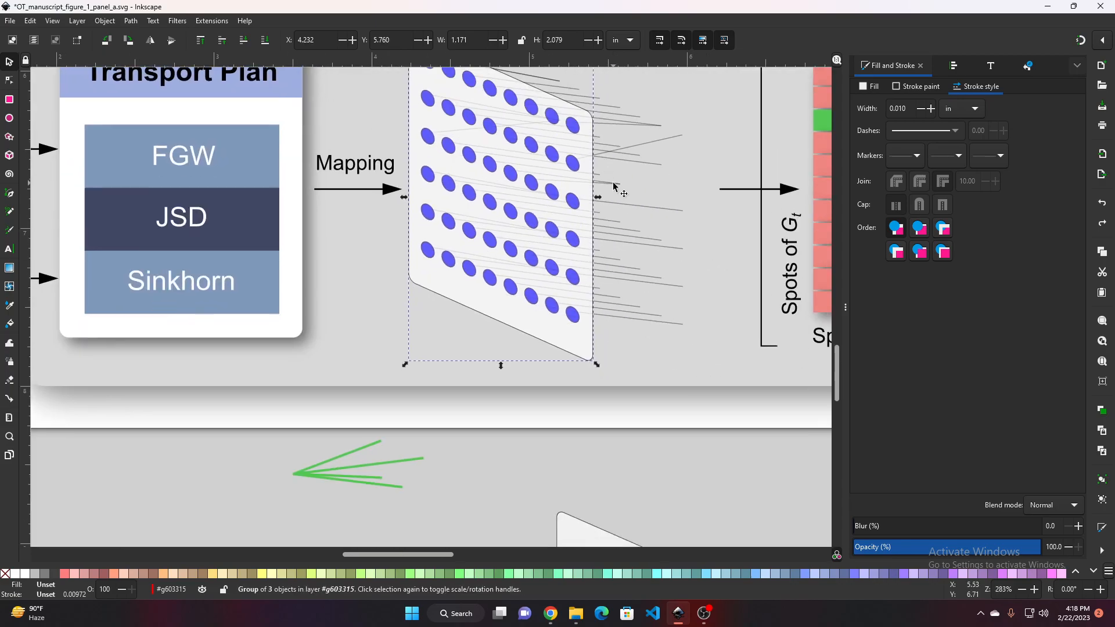
pyautogui.scroll(-8, 575, 314)
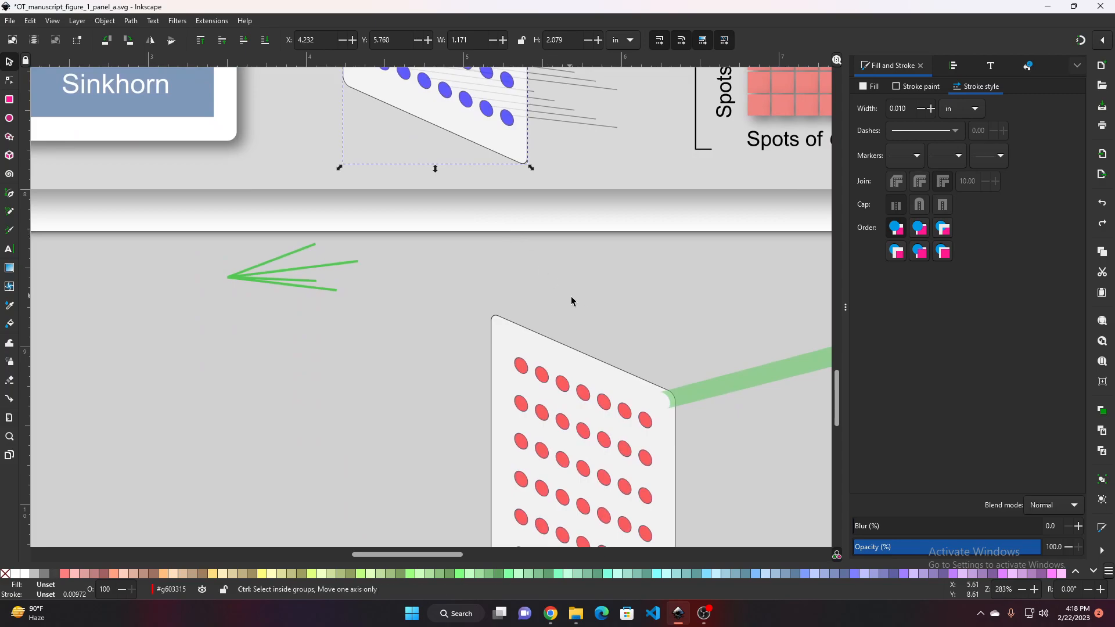
pyautogui.keyDown('ctrl'); pyautogui.scroll(-3, 569, 361); pyautogui.keyUp('ctrl')
pyautogui.moveTo(569, 360); pyautogui.dragTo(570, 176)
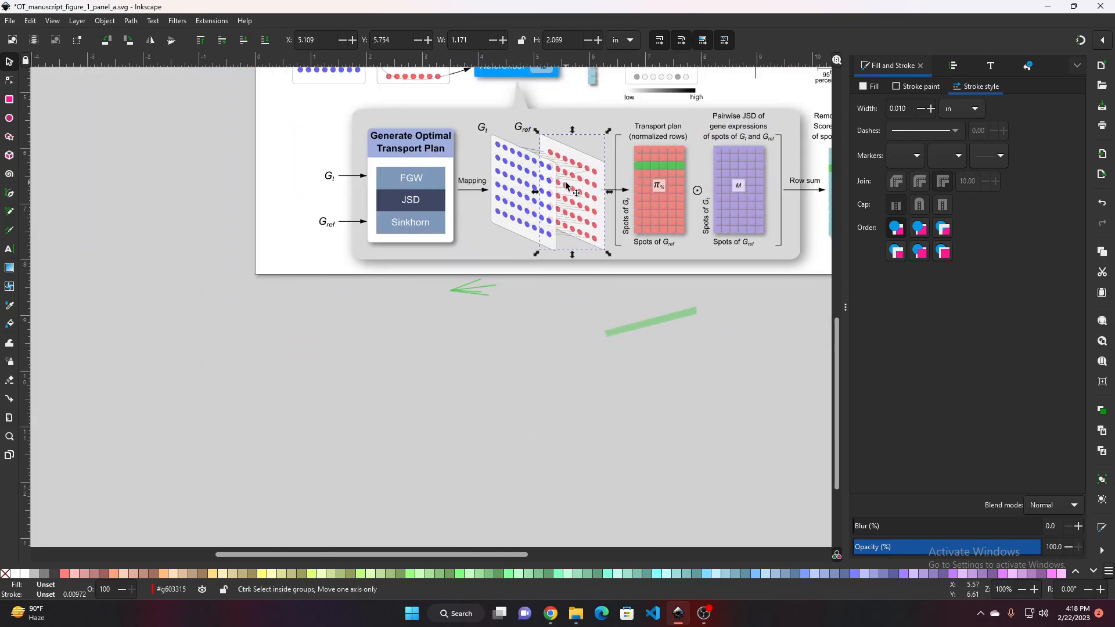
pyautogui.keyDown('ctrl'); pyautogui.scroll(4, 569, 175); pyautogui.keyUp('ctrl')
pyautogui.keyDown('ctrl'); pyautogui.scroll(-1, 620, 192); pyautogui.keyUp('ctrl')
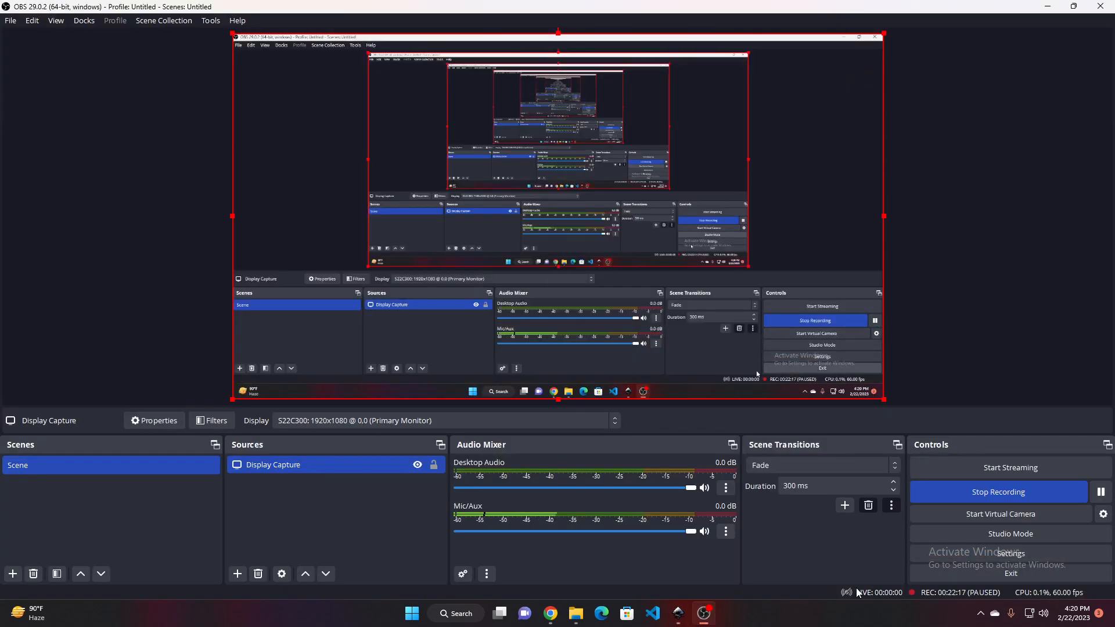
pyautogui.click(678, 620)
pyautogui.keyDown('ctrl'); pyautogui.scroll(-1, 585, 342); pyautogui.keyUp('ctrl')
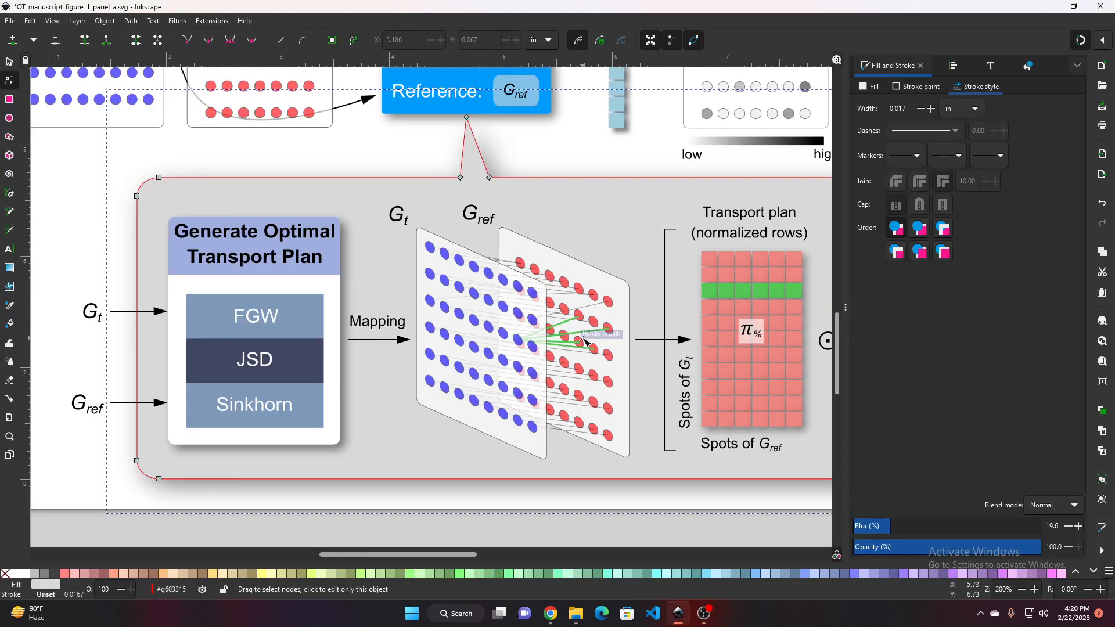
# Move the translucent green band up into the diagram between the sample panels and the transport plan
pyautogui.keyDown('ctrl'); pyautogui.scroll(2, 566, 347); pyautogui.keyUp('ctrl')
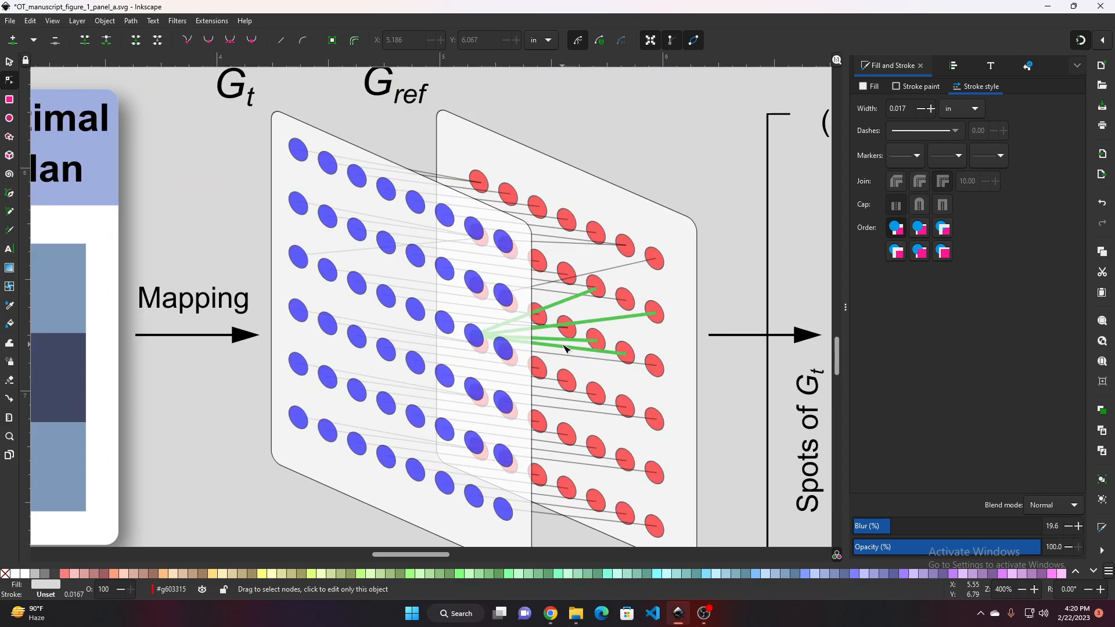
pyautogui.scroll(-2, 566, 347)
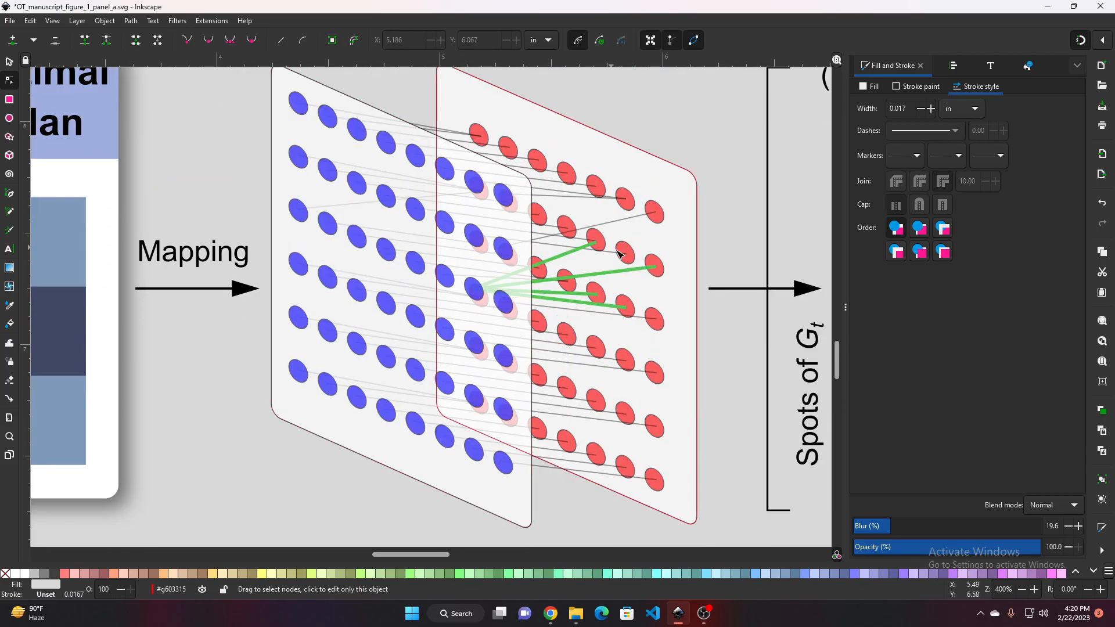
pyautogui.keyDown('ctrl'); pyautogui.scroll(-2, 529, 241); pyautogui.keyUp('ctrl')
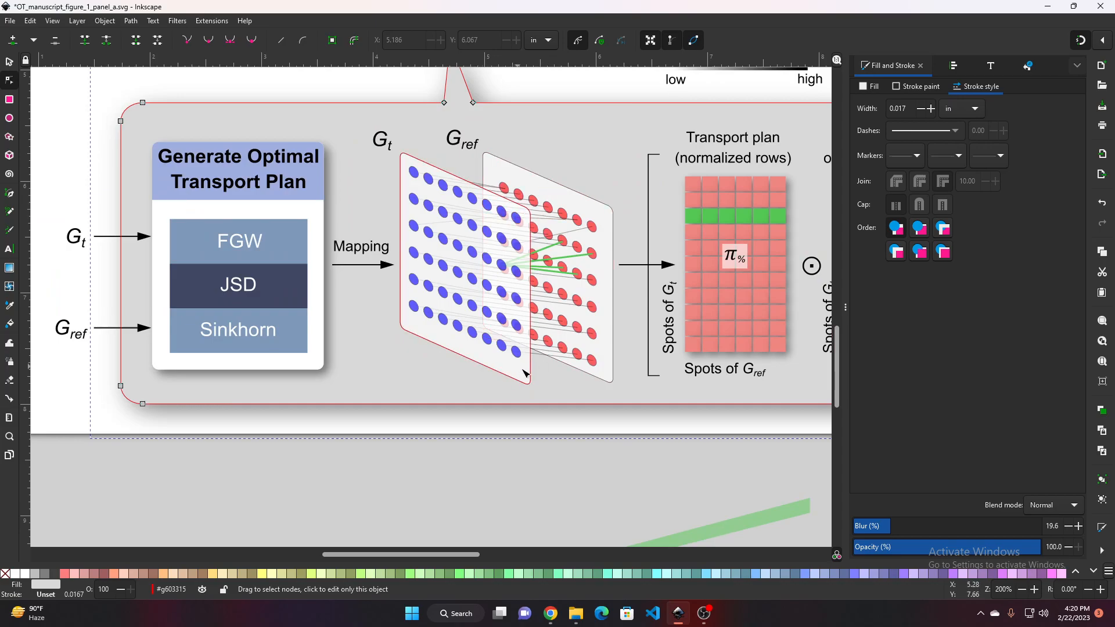
pyautogui.scroll(-4, 608, 421)
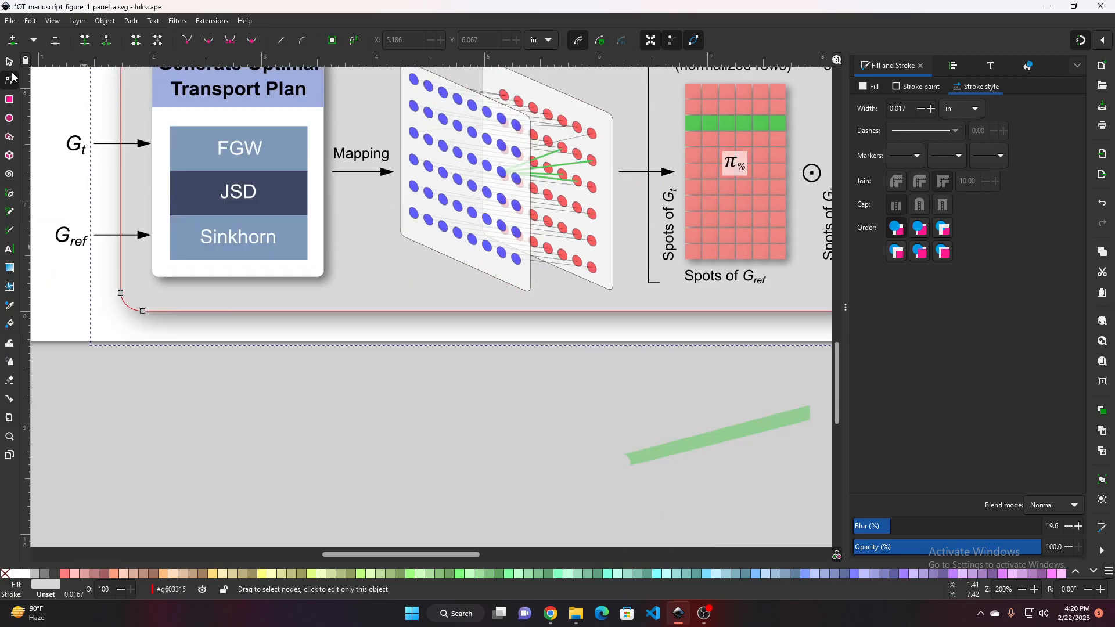
pyautogui.press('s')
pyautogui.moveTo(669, 437)
pyautogui.mouseDown()
pyautogui.moveTo(575, 197)
pyautogui.moveTo(587, 147)
pyautogui.mouseUp()
# Align the green band so it runs from the highlighted blue dot to the transport plan's green row
pyautogui.scroll(3, 587, 147)
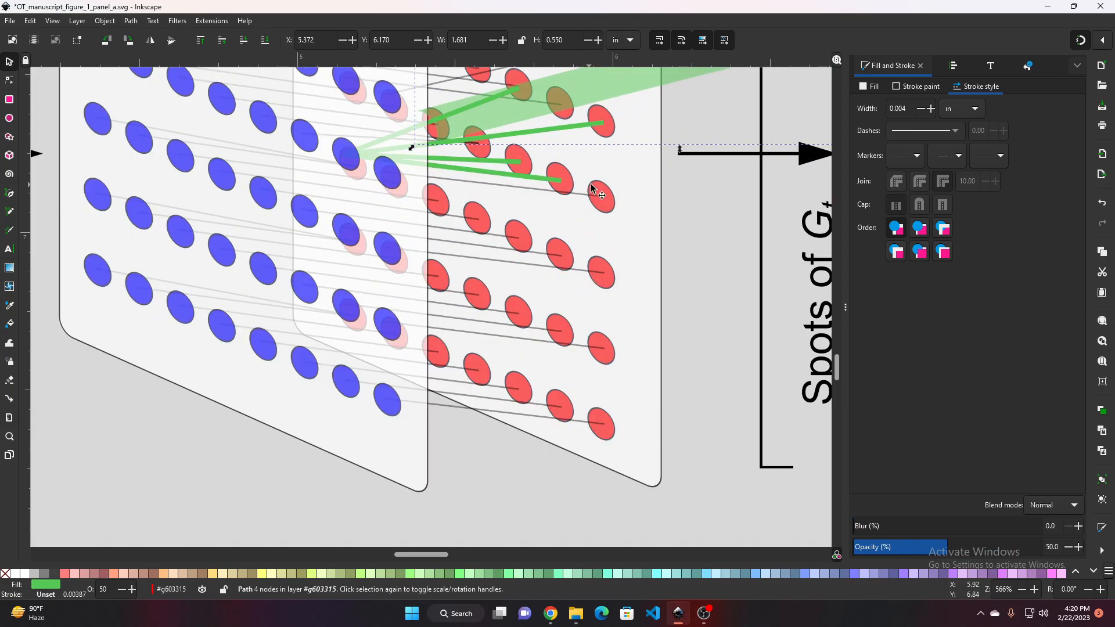
pyautogui.scroll(2, 781, 156)
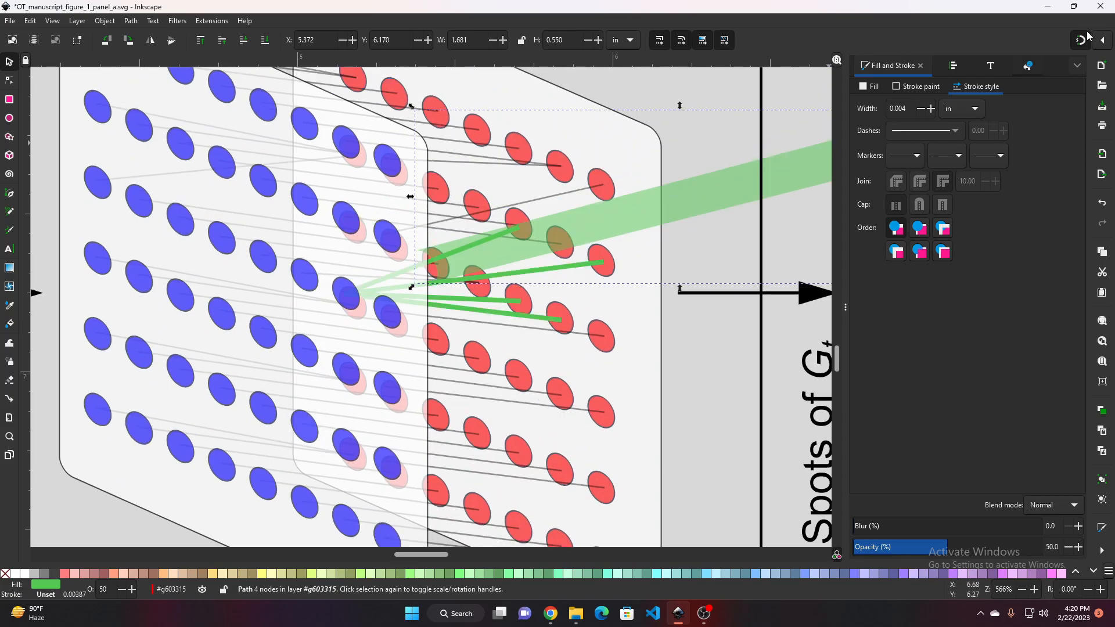
pyautogui.click(483, 259)
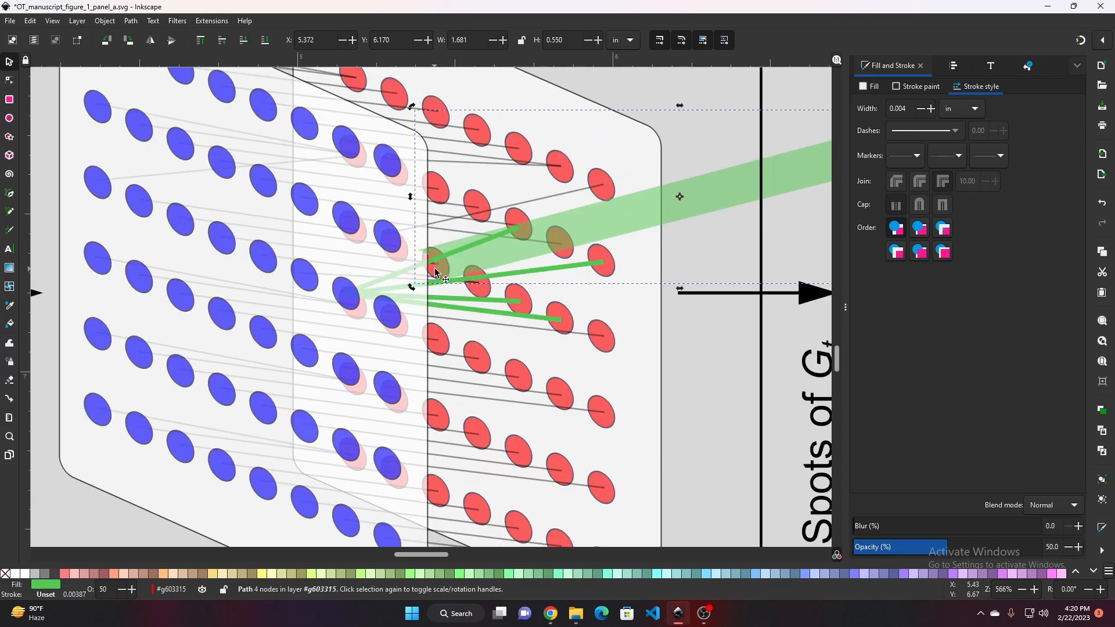
pyautogui.moveTo(714, 223); pyautogui.dragTo(613, 275)
pyautogui.moveTo(658, 233); pyautogui.dragTo(584, 254)
pyautogui.scroll(-1, 664, 257)
pyautogui.hotkey('ctrl', 'z')
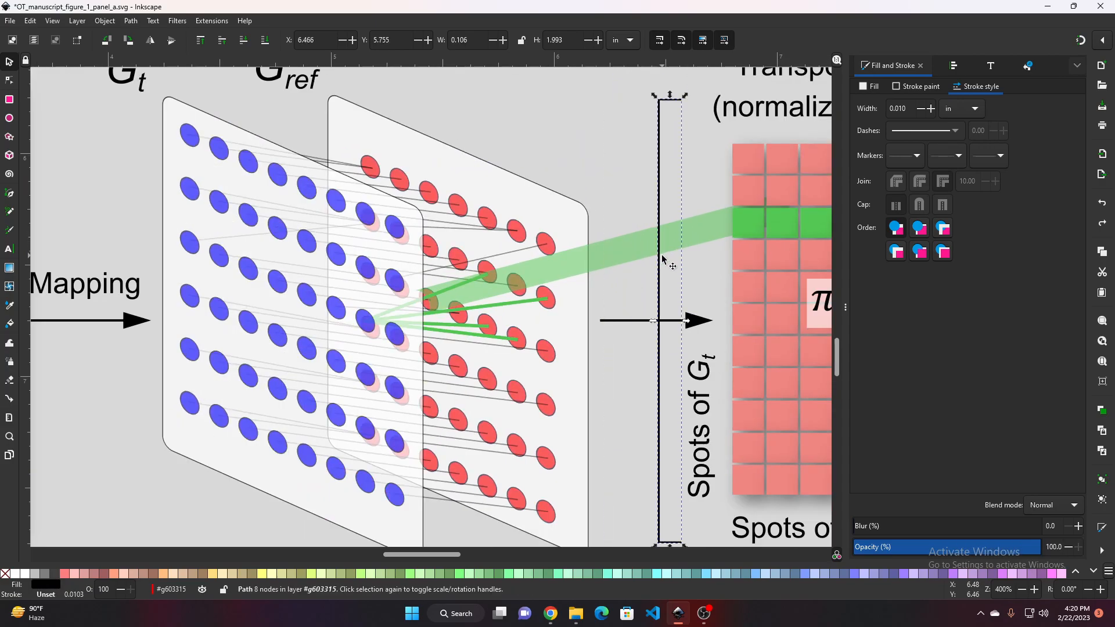
pyautogui.click(607, 254)
pyautogui.moveTo(616, 252); pyautogui.dragTo(568, 266)
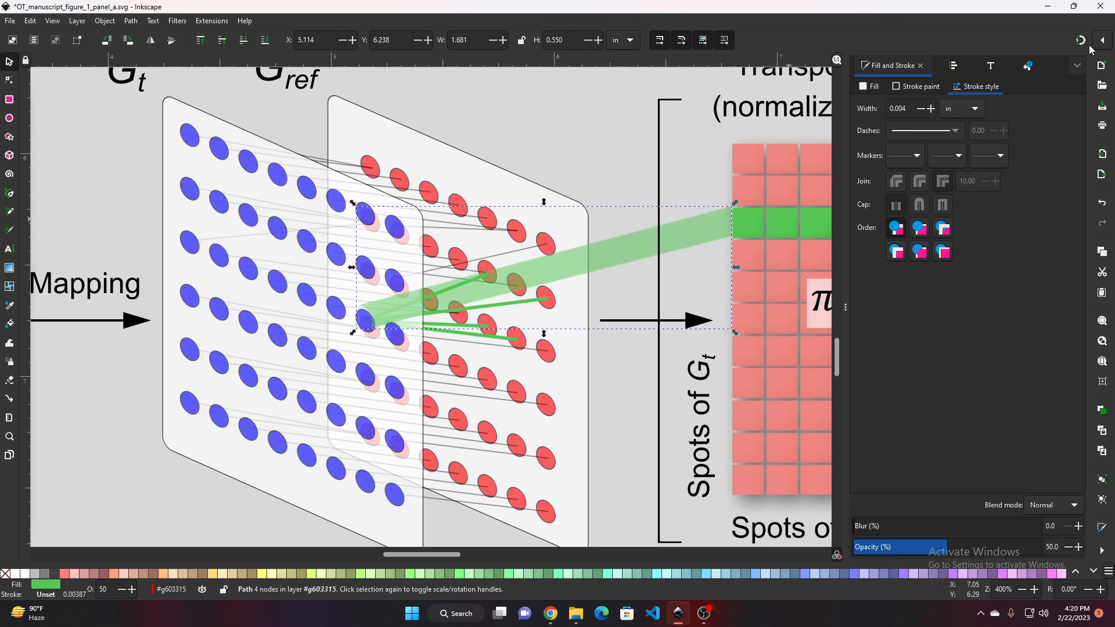
pyautogui.moveTo(629, 249); pyautogui.dragTo(630, 250)
# Inspect the green band's ends closely where it meets the blue dot and the green row
pyautogui.scroll(2, 710, 254)
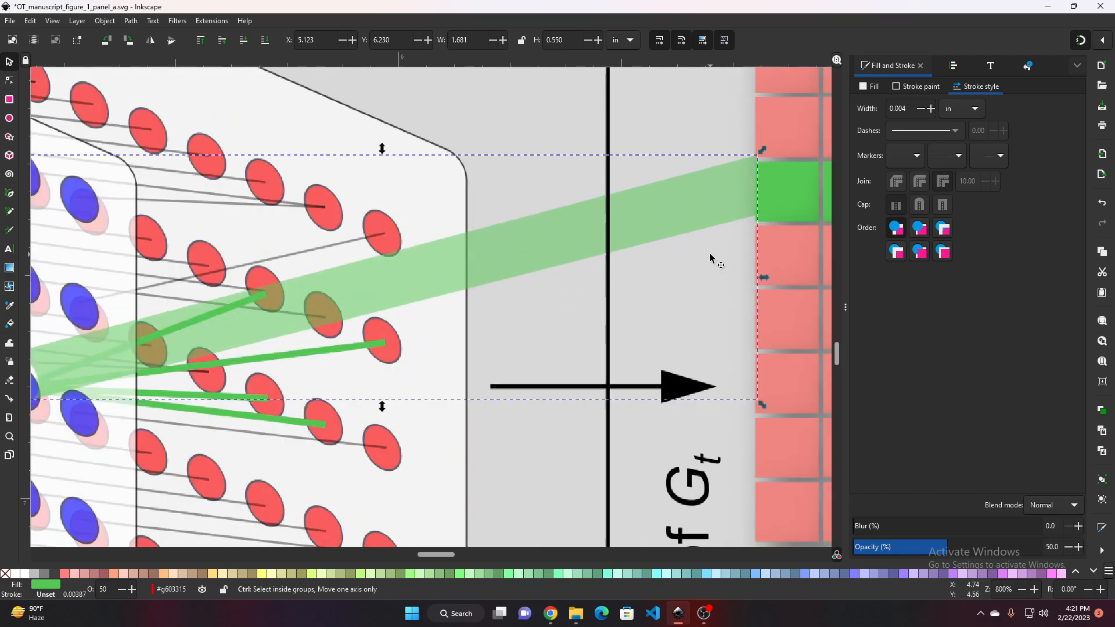
pyautogui.scroll(3, 710, 253)
pyautogui.moveTo(724, 248); pyautogui.dragTo(456, 373)
pyautogui.moveTo(450, 289)
pyautogui.mouseDown()
pyautogui.moveTo(431, 315)
pyautogui.moveTo(445, 307)
pyautogui.mouseUp()
pyautogui.click(483, 393)
pyautogui.scroll(-1, 481, 392)
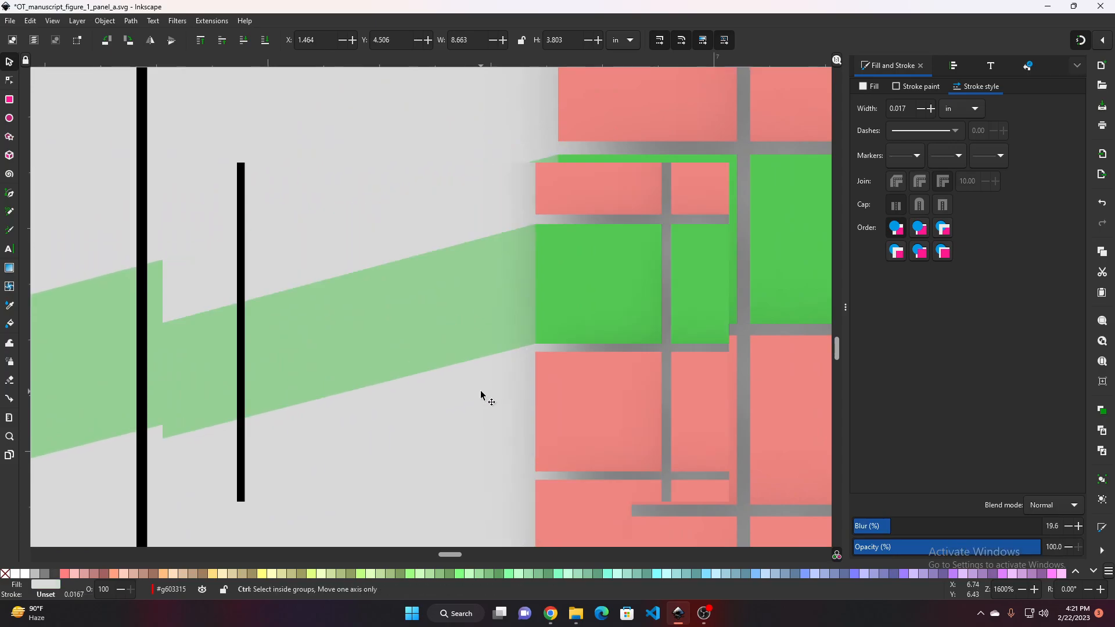
pyautogui.scroll(-2, 481, 392)
pyautogui.moveTo(403, 438); pyautogui.dragTo(776, 304)
pyautogui.moveTo(344, 456); pyautogui.dragTo(487, 368)
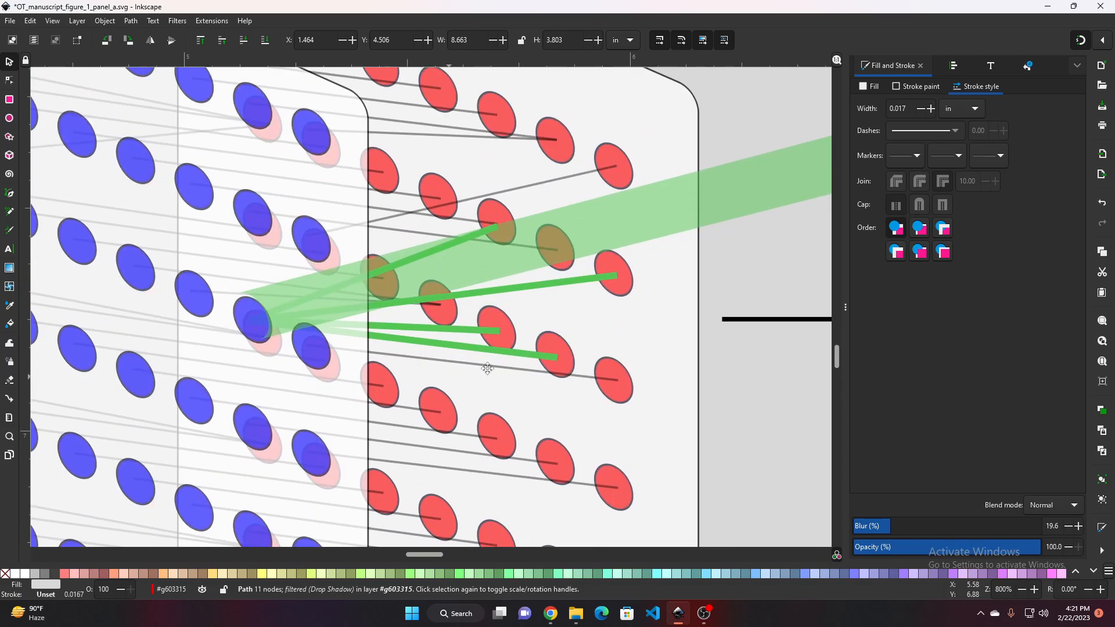
pyautogui.hscroll(-6, 467, 294)
pyautogui.scroll(2, 443, 256)
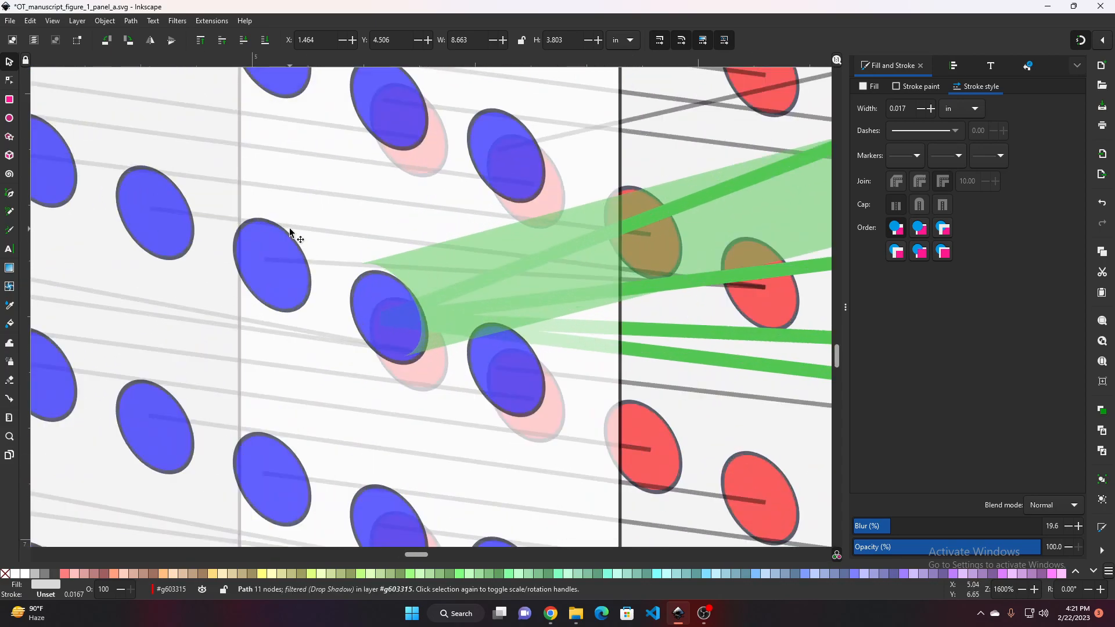
pyautogui.scroll(2, 361, 229)
pyautogui.moveTo(369, 236); pyautogui.dragTo(308, 194)
pyautogui.scroll(-1, 438, 299)
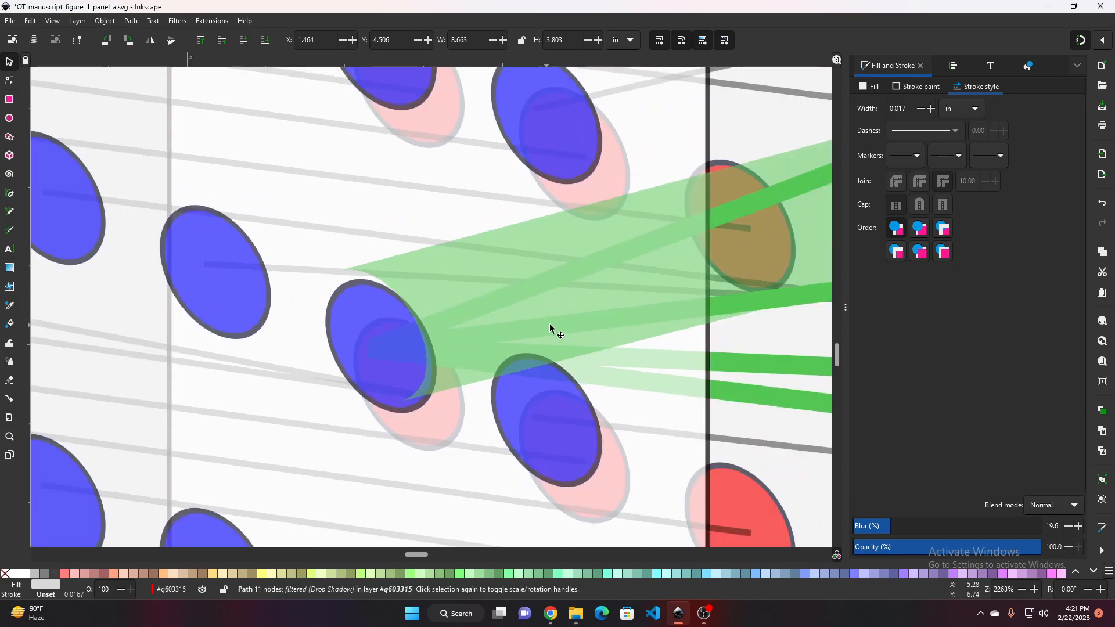
pyautogui.scroll(-2, 550, 324)
pyautogui.moveTo(688, 344); pyautogui.dragTo(505, 350)
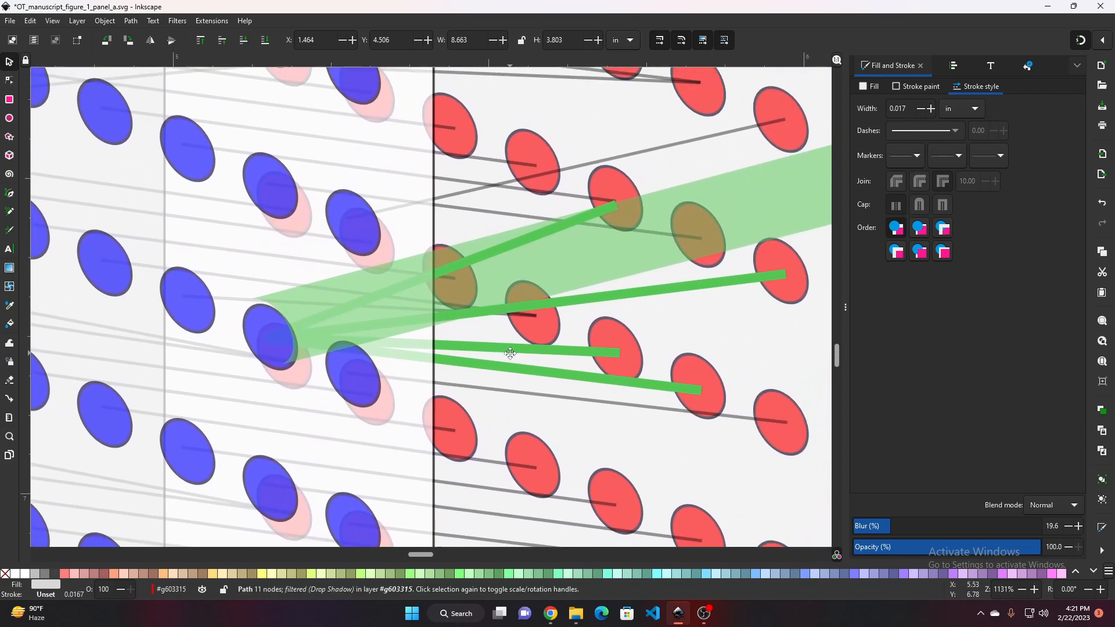
pyautogui.scroll(-4, 598, 275)
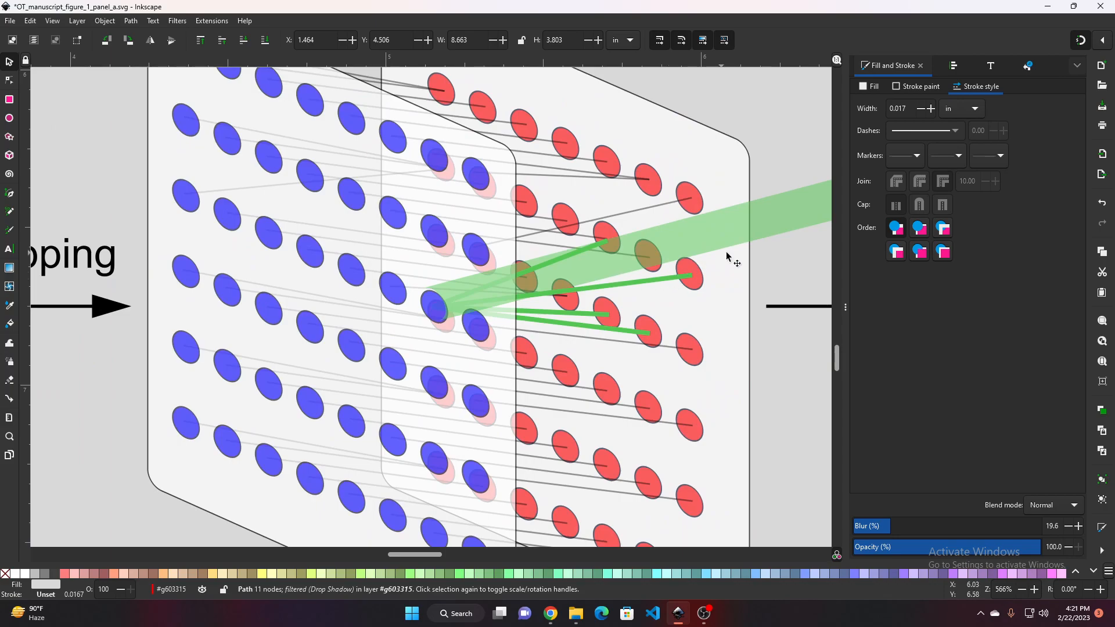
pyautogui.scroll(2, 598, 274)
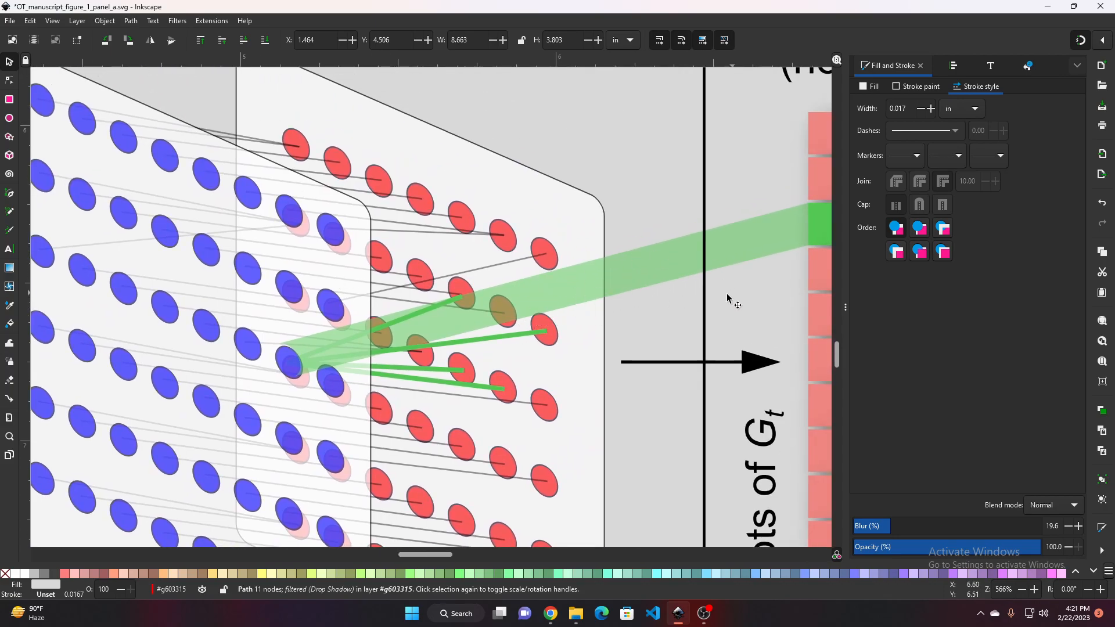
pyautogui.scroll(4, 646, 256)
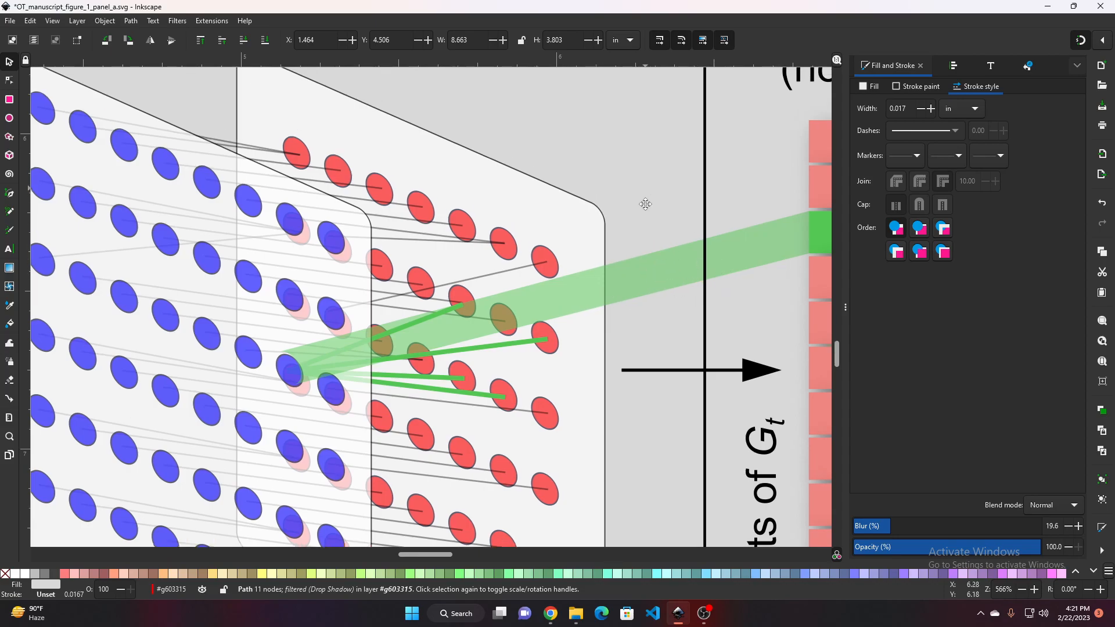
pyautogui.hscroll(-2, 627, 259)
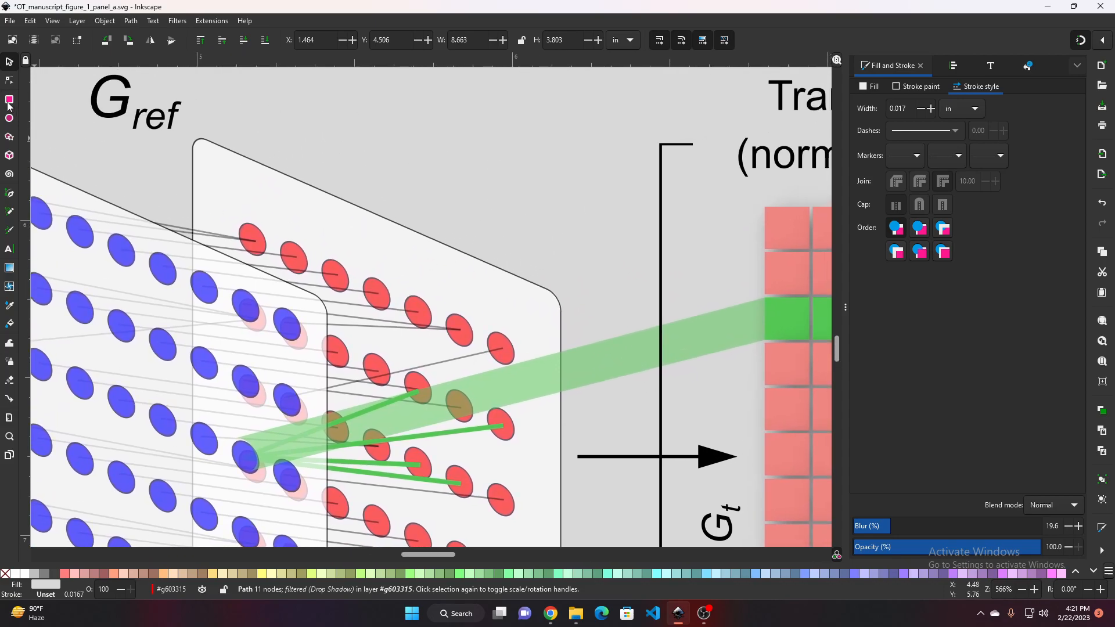
# Draw a rectangle about 0.74 by 0.15 in above the red sample panel
pyautogui.click(10, 104)
pyautogui.moveTo(328, 106); pyautogui.dragTo(561, 153)
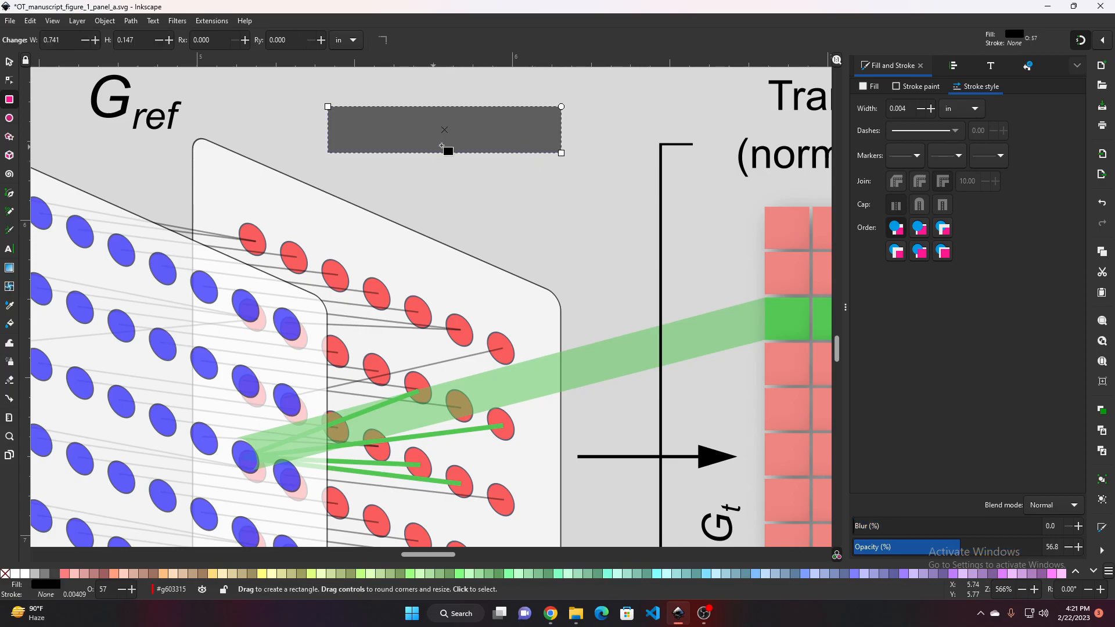
# Fill the new rectangle with green RGB 0, 171, 0 at about 77% alpha
pyautogui.click(875, 86)
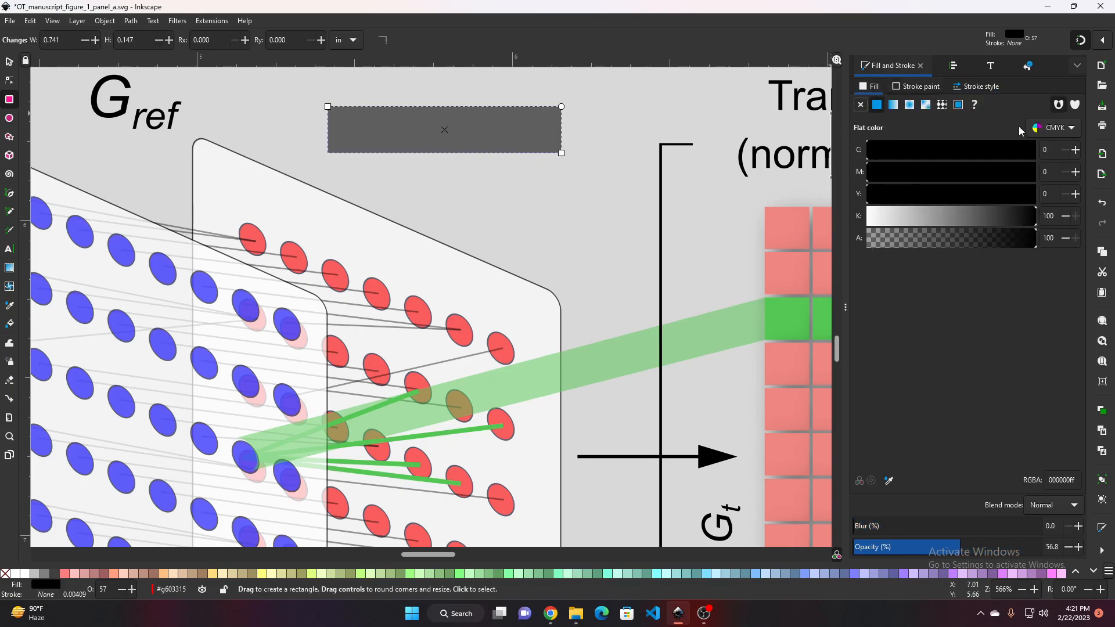
pyautogui.click(1054, 127)
pyautogui.click(1052, 96)
pyautogui.click(1061, 129)
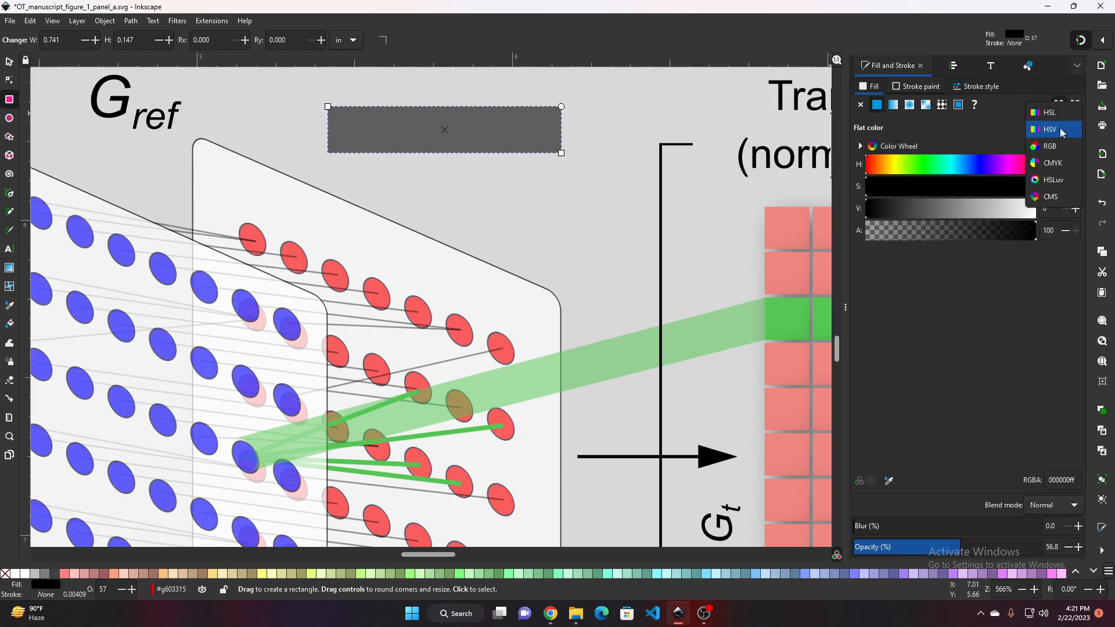
pyautogui.click(1050, 146)
pyautogui.moveTo(961, 169)
pyautogui.mouseDown()
pyautogui.moveTo(937, 173)
pyautogui.moveTo(980, 176)
pyautogui.mouseUp()
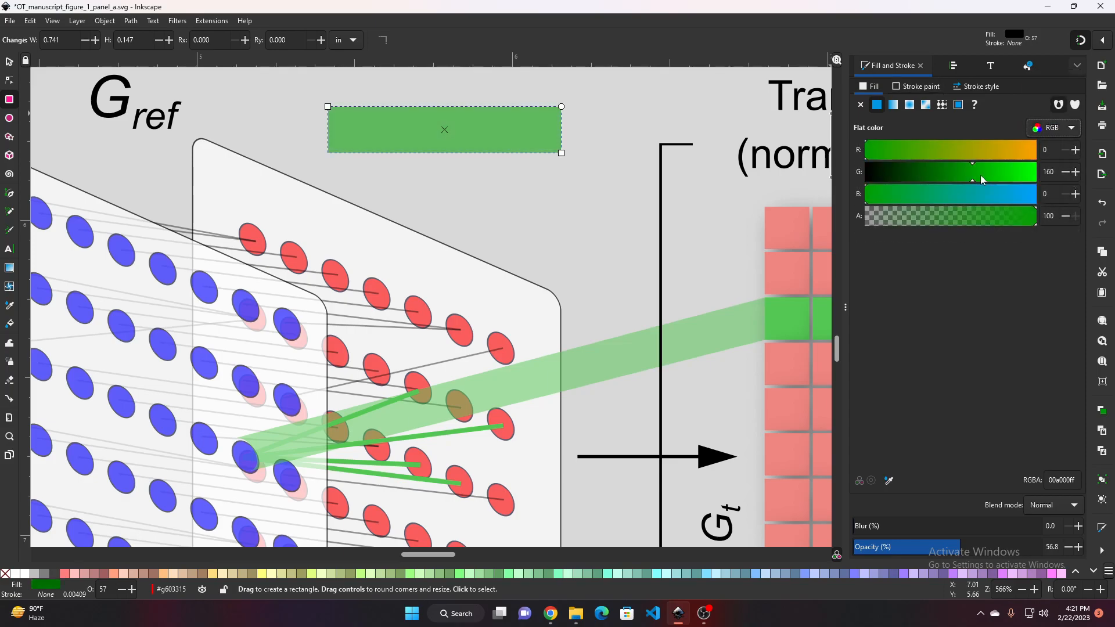
pyautogui.click(1000, 216)
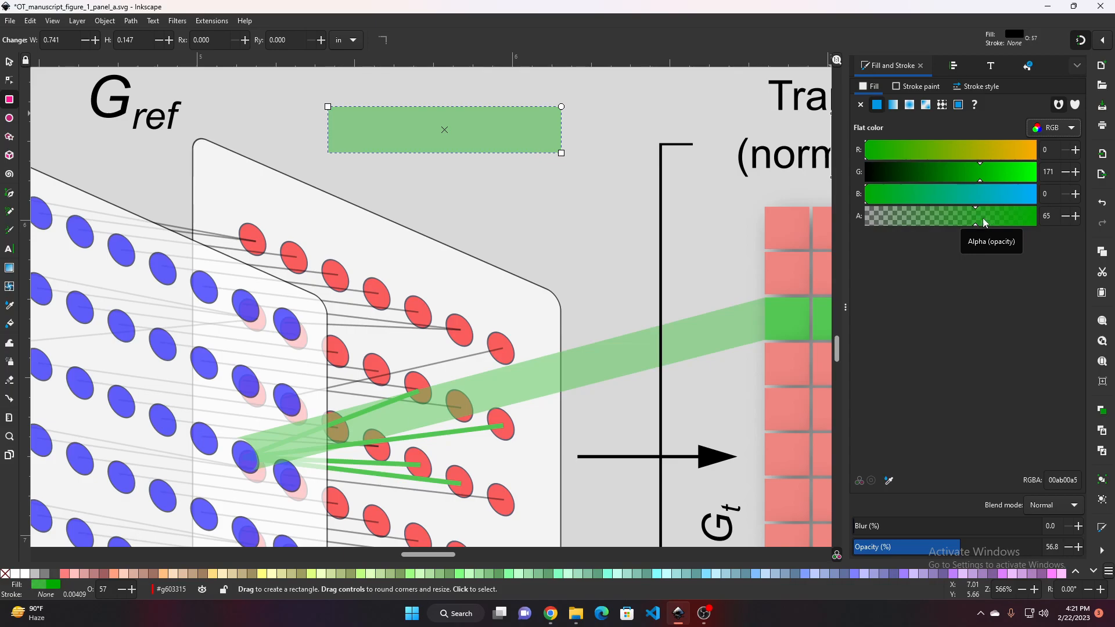
pyautogui.moveTo(985, 222); pyautogui.dragTo(1008, 215)
# Convert the green rectangle into an editable path
pyautogui.click(504, 183)
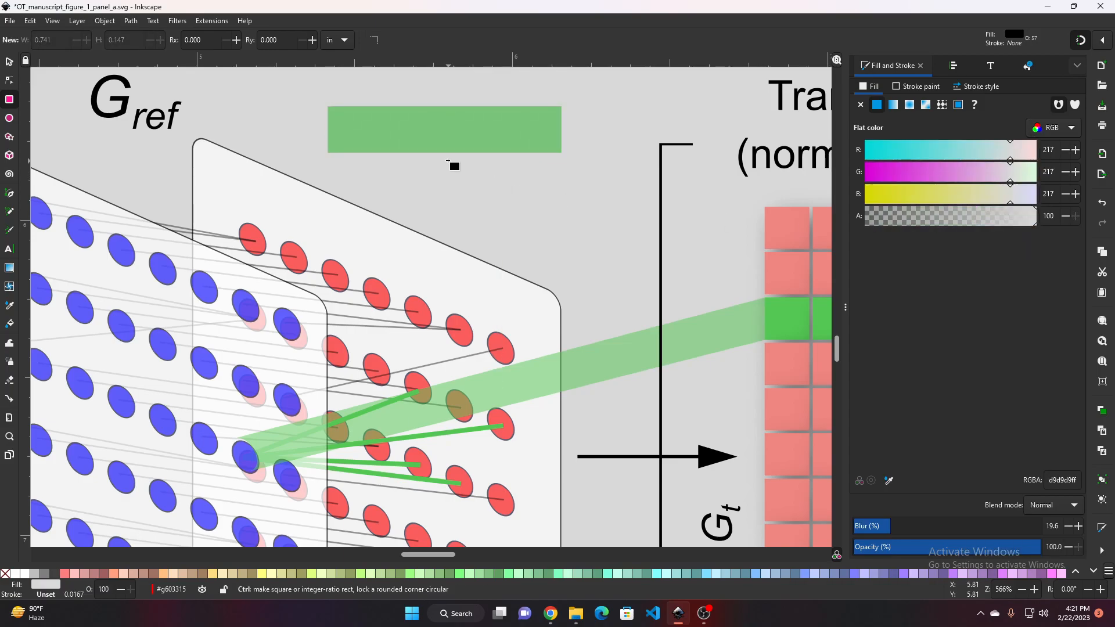
pyautogui.scroll(2, 448, 160)
pyautogui.scroll(3, 539, 267)
pyautogui.scroll(-1, 539, 267)
pyautogui.click(457, 198)
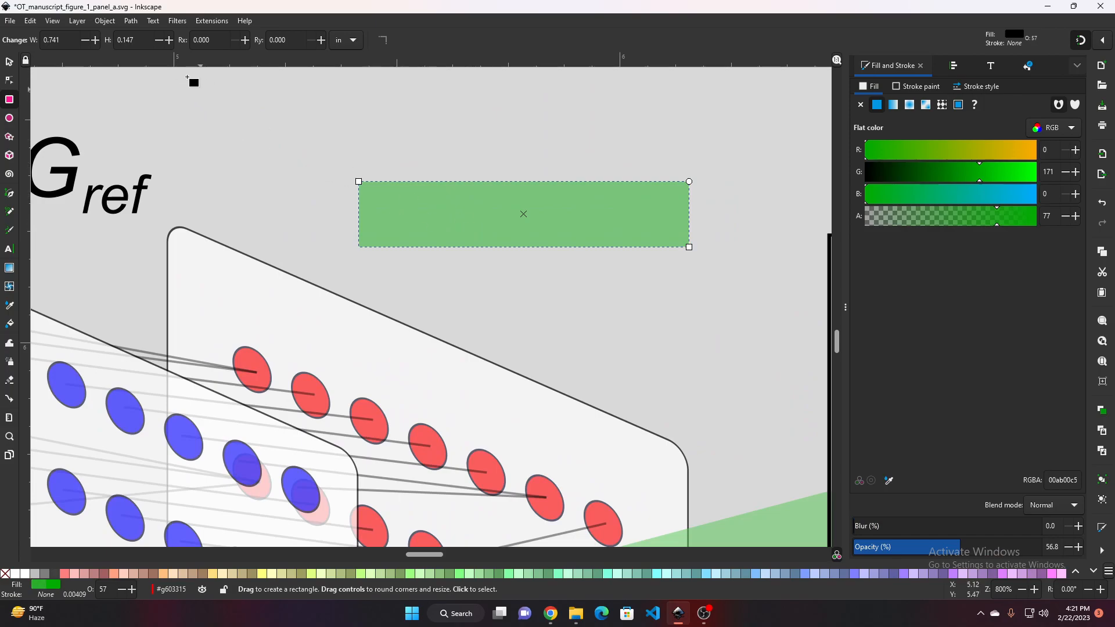
pyautogui.click(113, 23)
pyautogui.moveTo(128, 22)
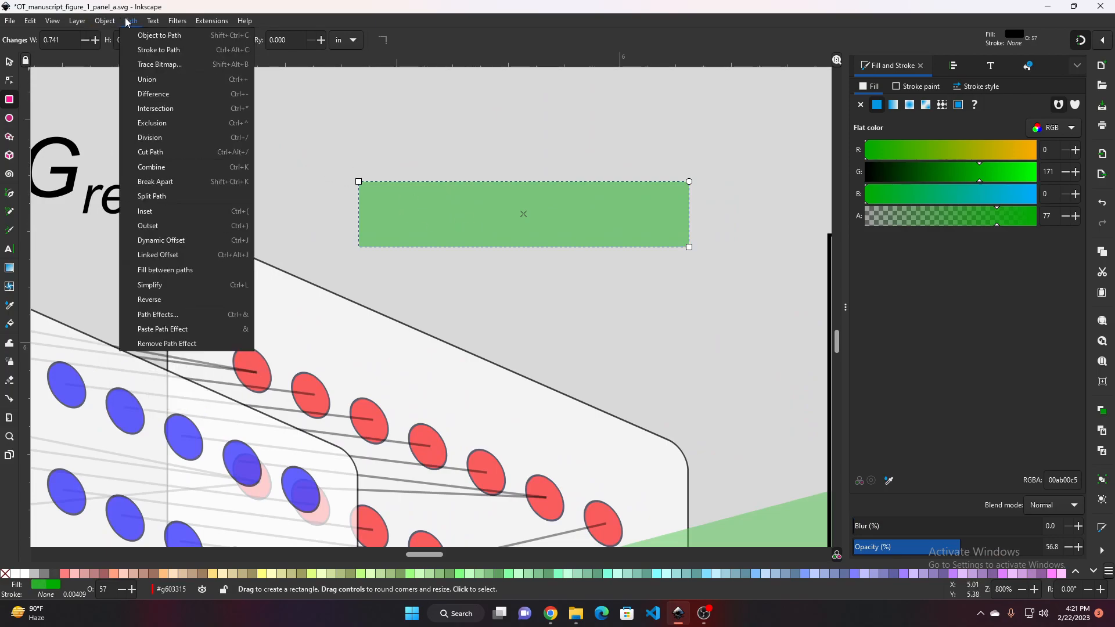
pyautogui.click(162, 37)
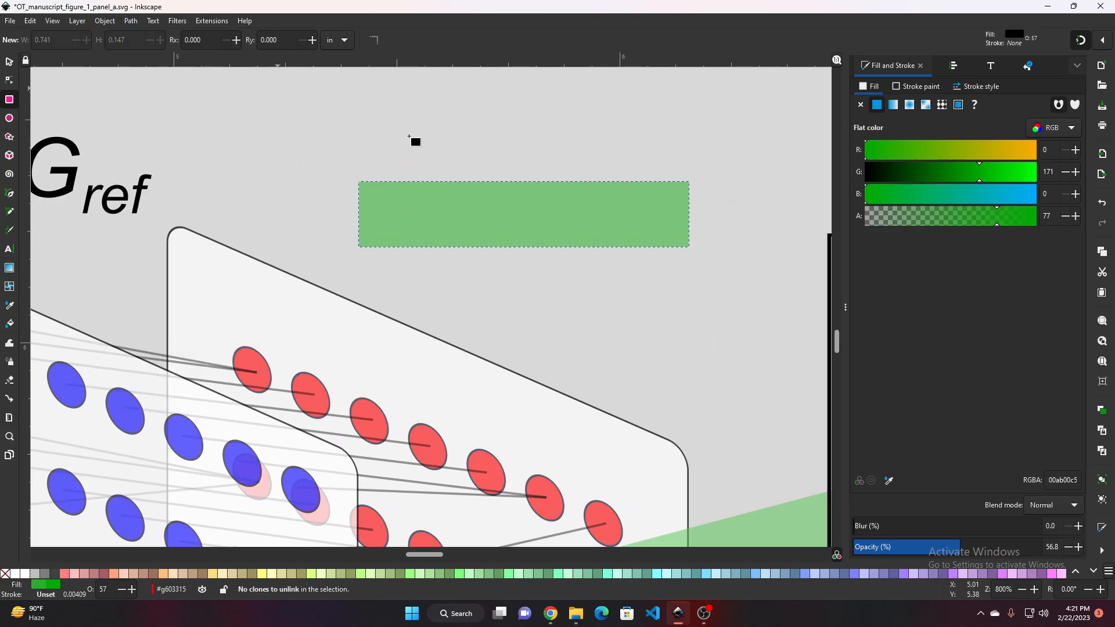
pyautogui.click(378, 140)
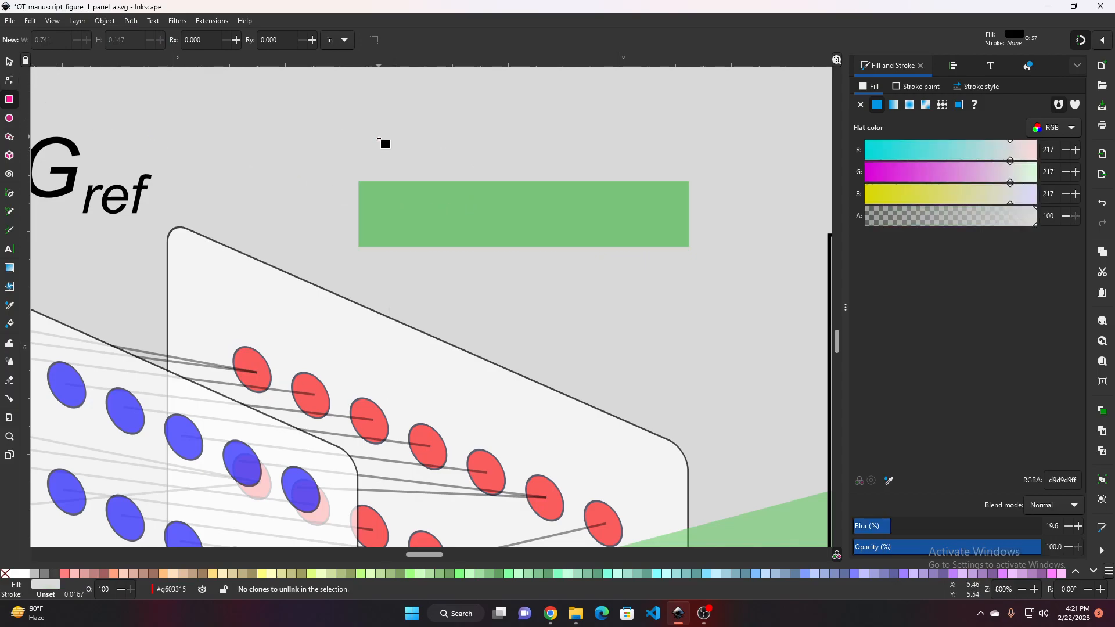
pyautogui.click(8, 80)
pyautogui.click(523, 226)
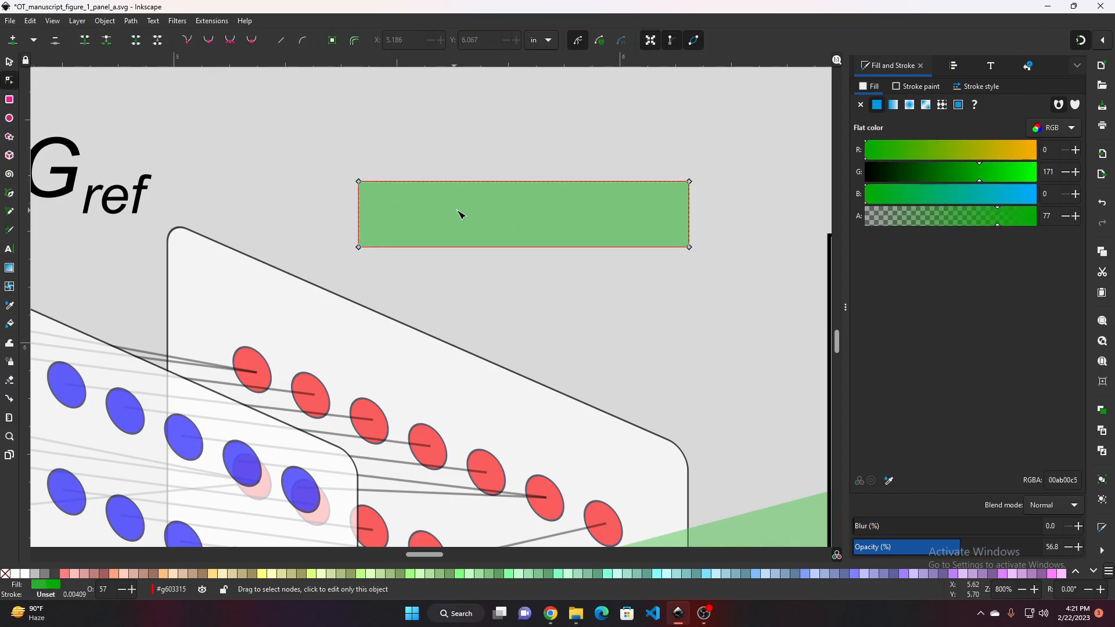
# Bend the green rectangle's left edge into a concave curve
pyautogui.scroll(2, 365, 220)
pyautogui.scroll(-2, 433, 221)
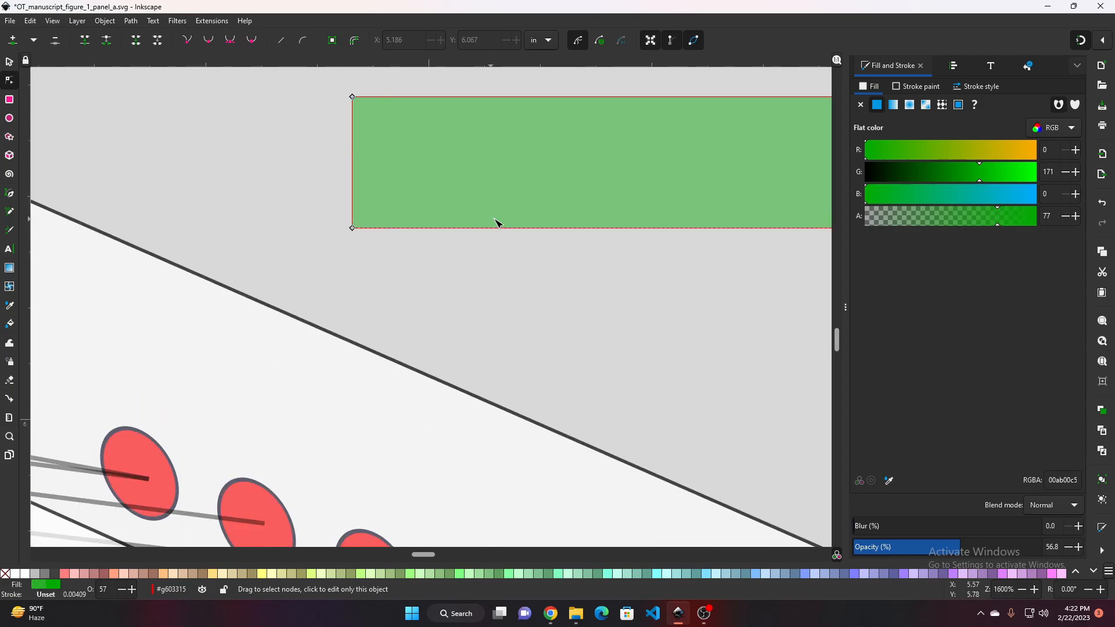
pyautogui.moveTo(532, 314); pyautogui.dragTo(408, 361)
pyautogui.scroll(-1, 420, 345)
pyautogui.scroll(1, 359, 303)
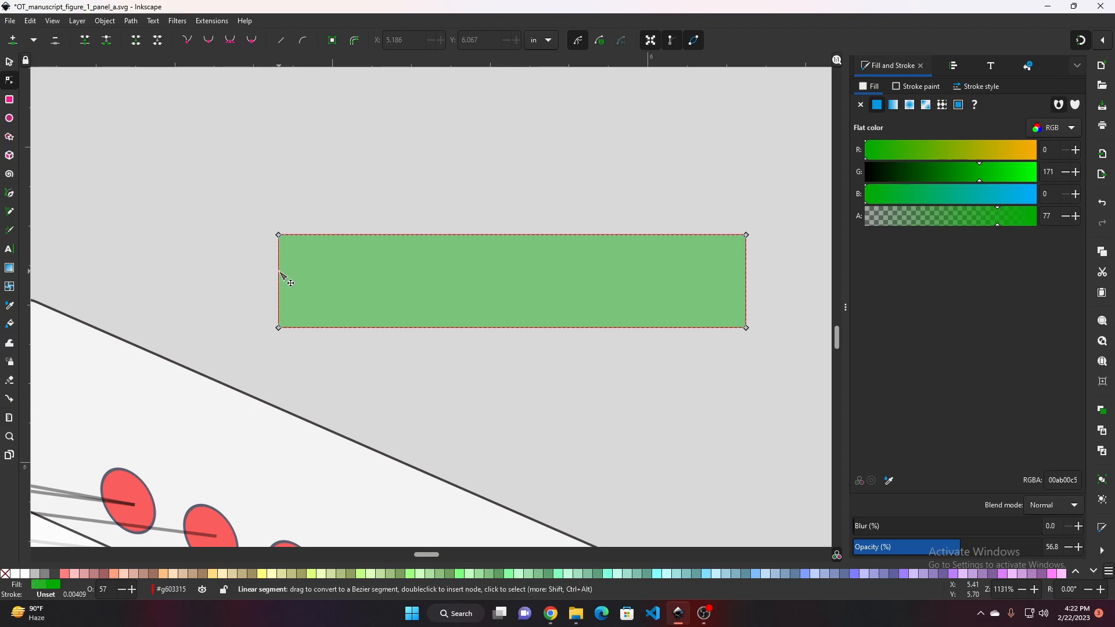
pyautogui.moveTo(281, 273)
pyautogui.mouseDown()
pyautogui.moveTo(314, 279)
pyautogui.moveTo(306, 292)
pyautogui.moveTo(298, 281)
pyautogui.mouseUp()
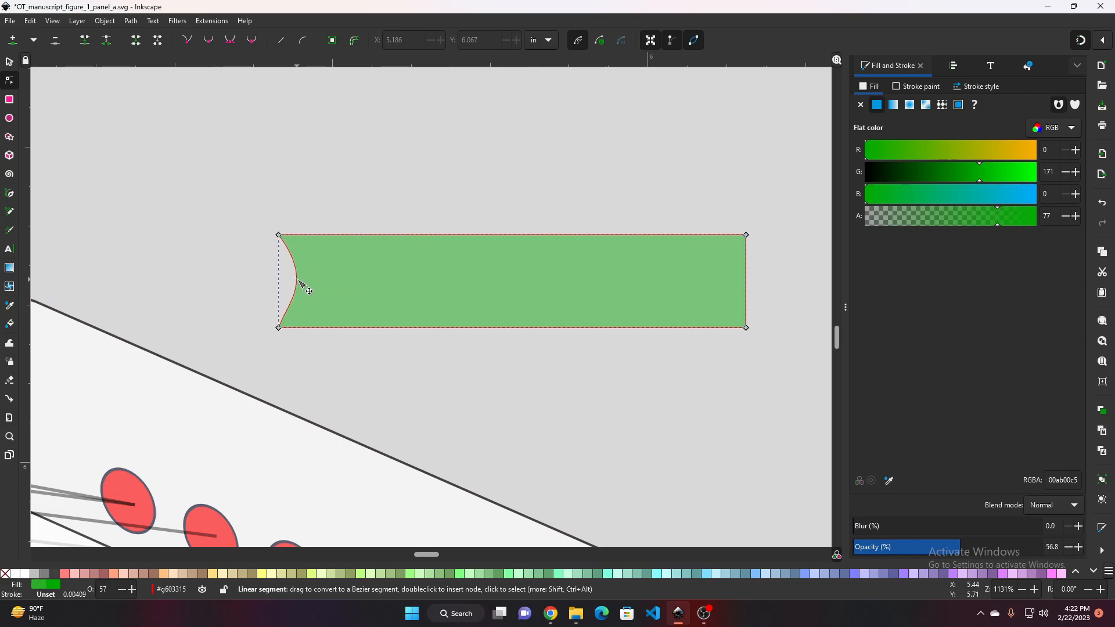
# Delete the curved green rectangle above the red sample panel
pyautogui.scroll(-2, 533, 231)
pyautogui.moveTo(545, 297); pyautogui.dragTo(659, 190)
pyautogui.scroll(-1, 607, 291)
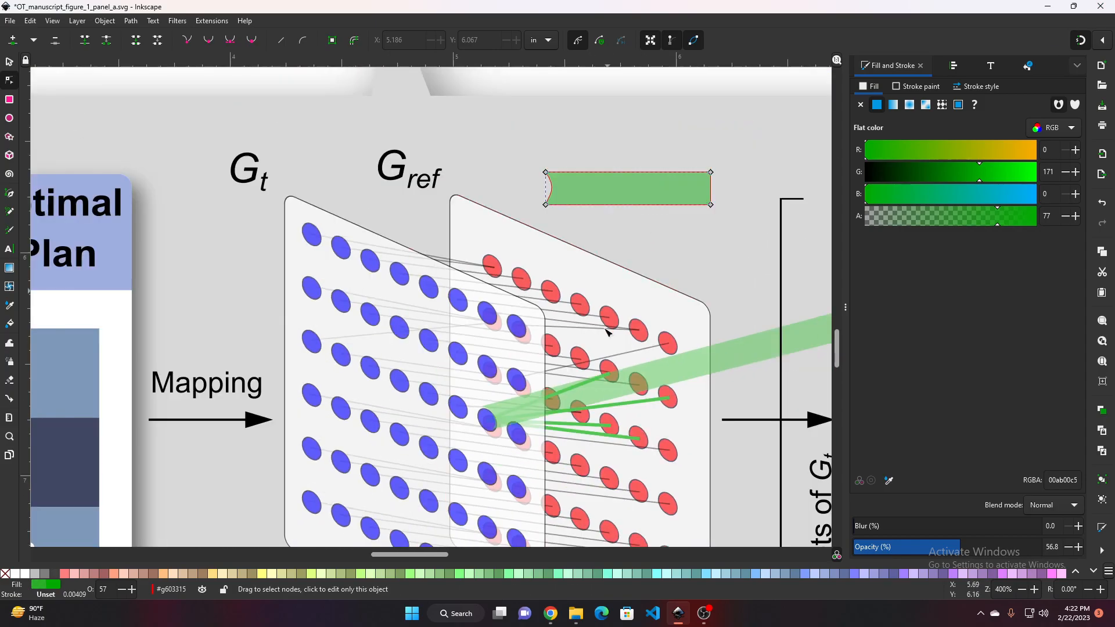
pyautogui.scroll(-1, 605, 329)
pyautogui.moveTo(605, 329); pyautogui.dragTo(600, 283)
pyautogui.scroll(3, 529, 347)
pyautogui.scroll(-2, 636, 200)
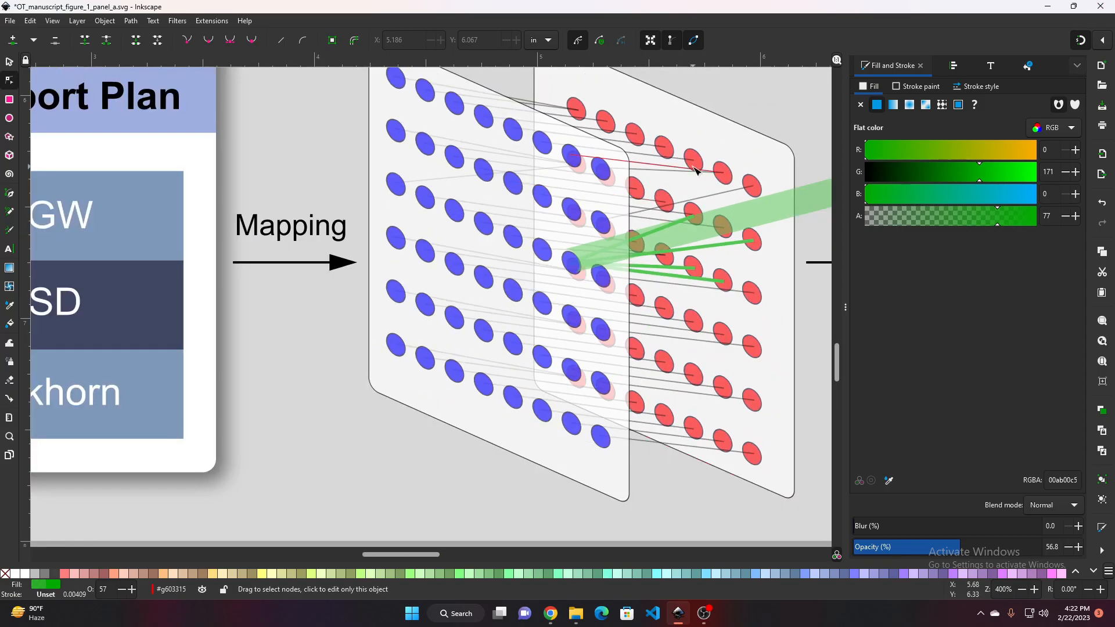
pyautogui.moveTo(696, 170); pyautogui.dragTo(542, 371)
pyautogui.click(102, 79)
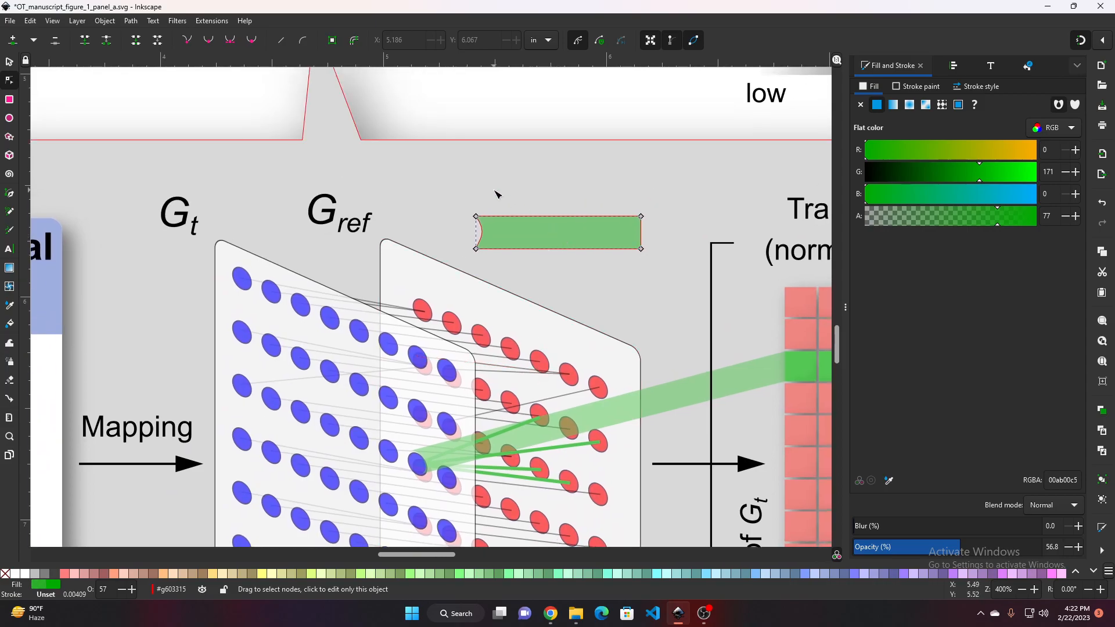
pyautogui.click(10, 62)
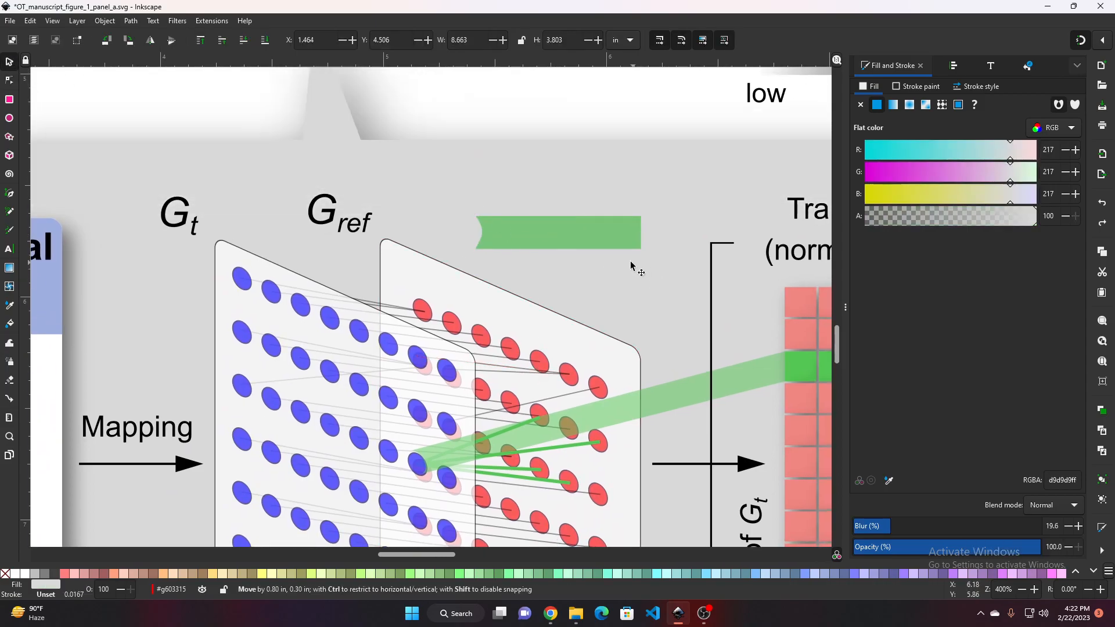
pyautogui.click(546, 240)
pyautogui.press('Delete')
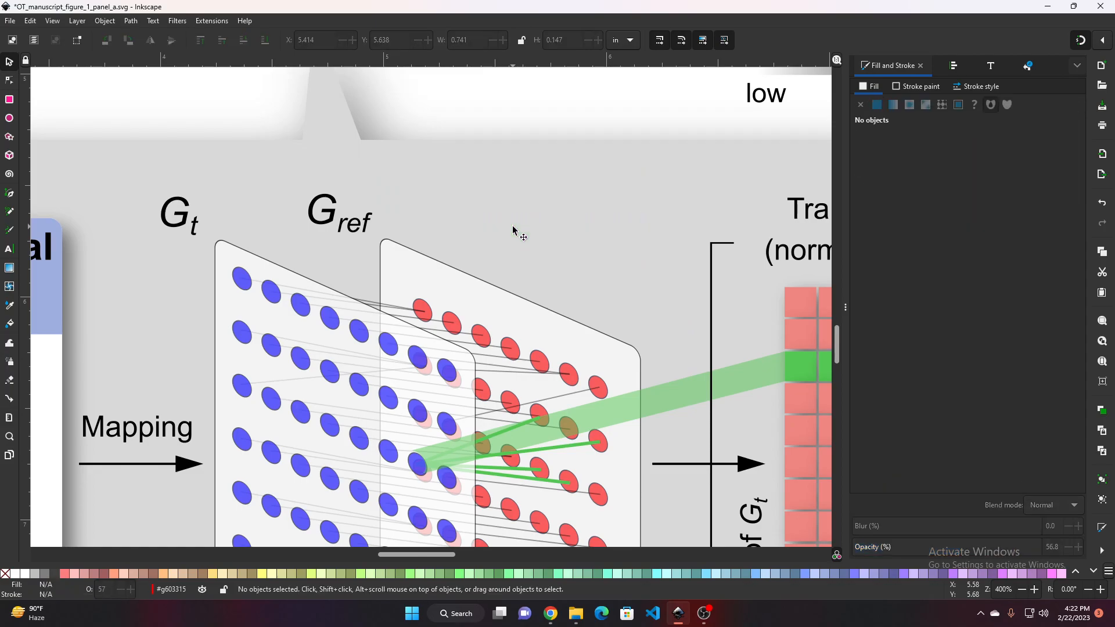
# Move the green band's two left corner nodes onto the outline of the highlighted blue dot
pyautogui.scroll(5, 511, 233)
pyautogui.hscroll(-3, 453, 250)
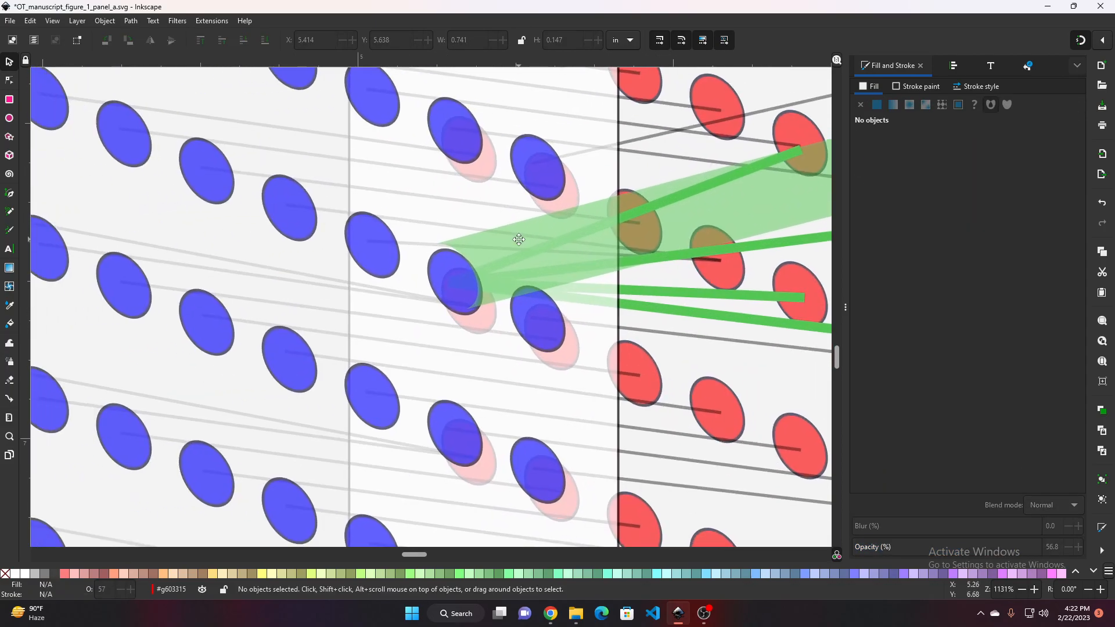
pyautogui.scroll(2, 499, 244)
pyautogui.click(391, 253)
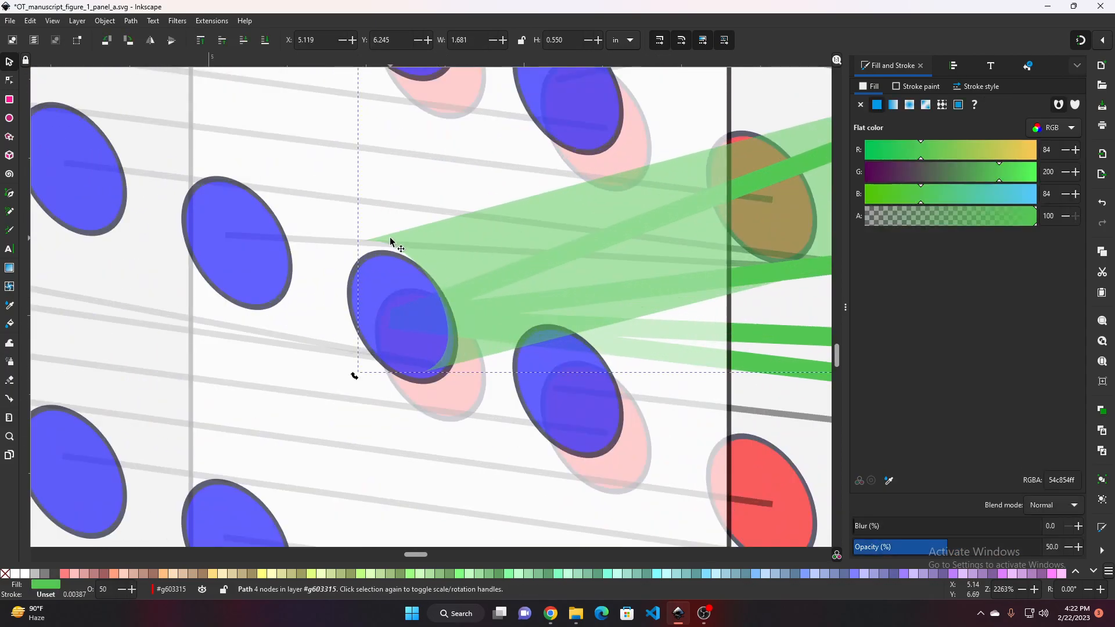
pyautogui.click(9, 81)
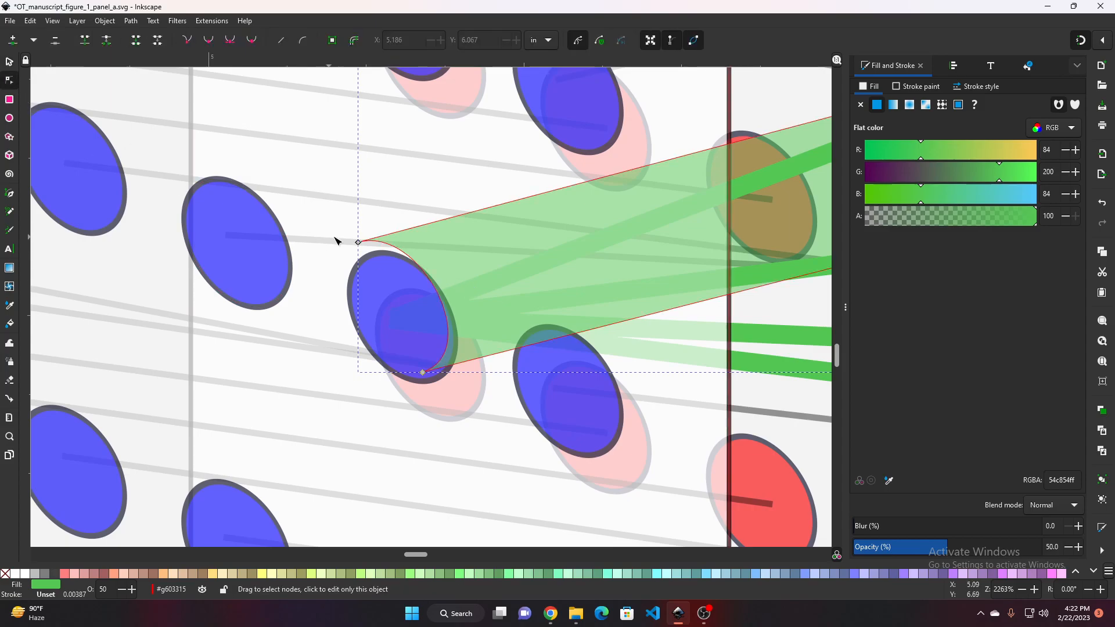
pyautogui.click(361, 248)
pyautogui.moveTo(361, 248); pyautogui.dragTo(362, 255)
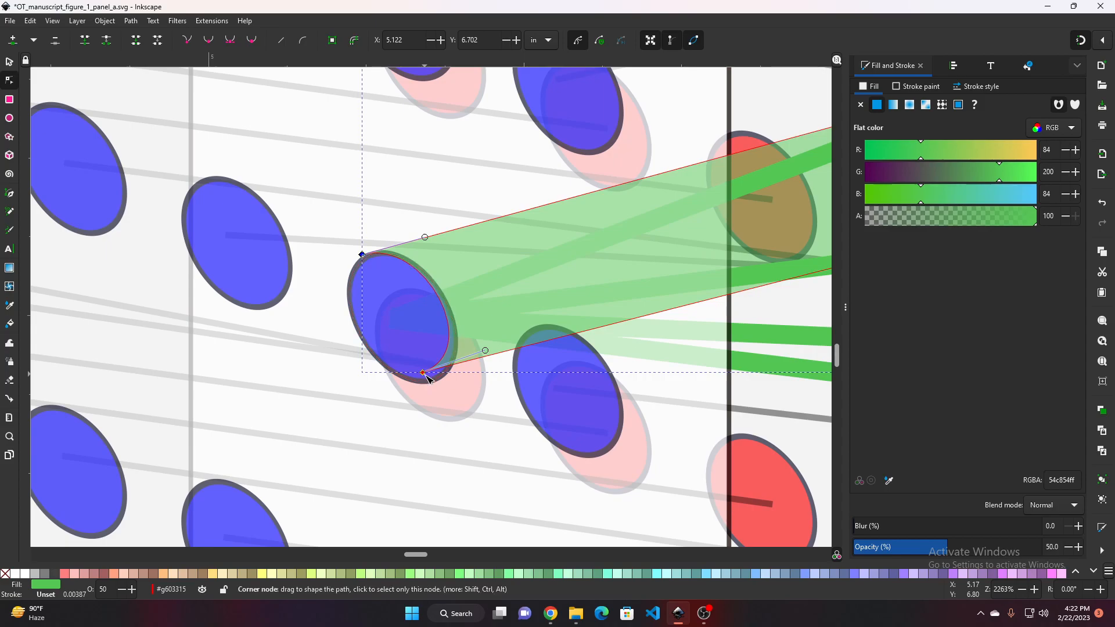
pyautogui.moveTo(422, 372); pyautogui.dragTo(438, 378)
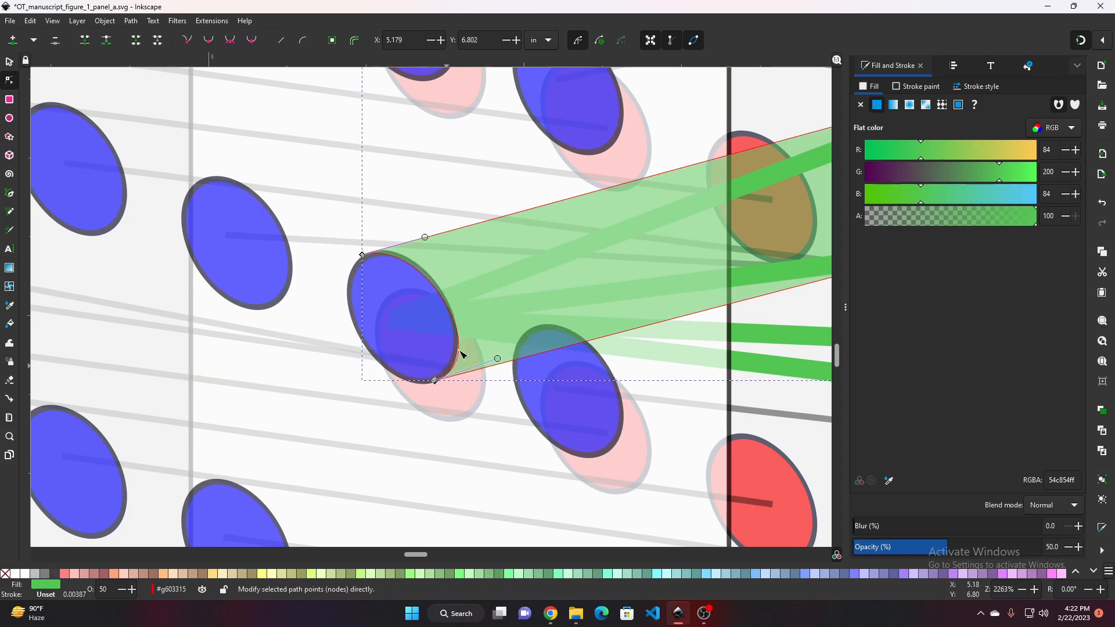
# Curve the band's left edge to follow the blue dot's rim and nudge the lower corner node
pyautogui.scroll(2, 443, 299)
pyautogui.moveTo(440, 293); pyautogui.dragTo(430, 263)
pyautogui.keyDown('ctrl'); pyautogui.scroll(3, 482, 399); pyautogui.keyUp('ctrl')
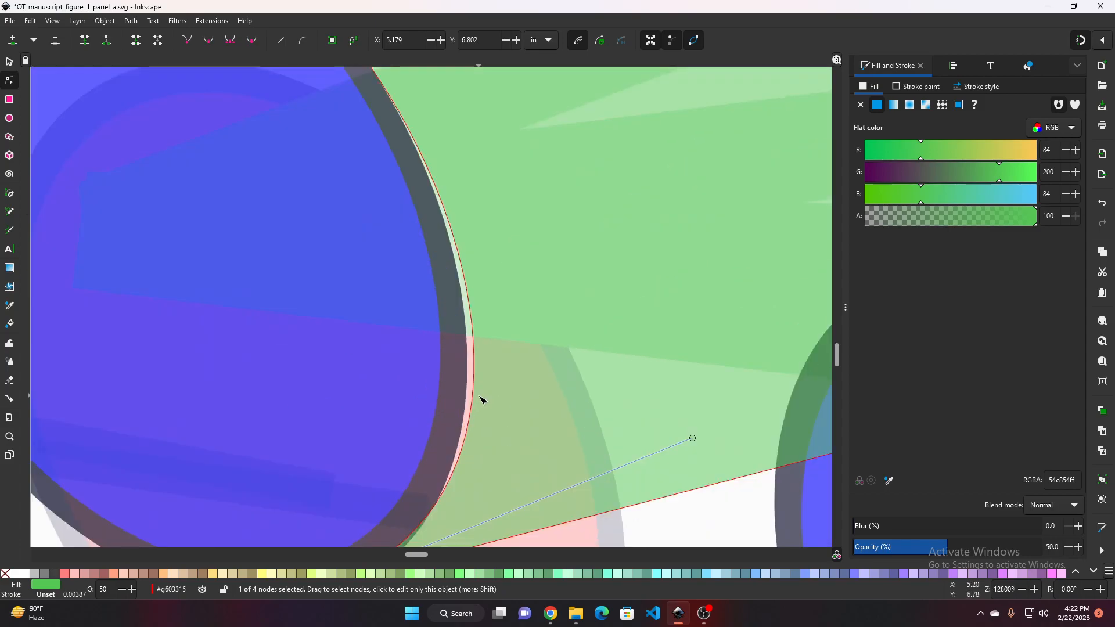
pyautogui.moveTo(478, 399); pyautogui.dragTo(468, 398)
pyautogui.keyDown('ctrl'); pyautogui.scroll(-2, 480, 398); pyautogui.keyUp('ctrl')
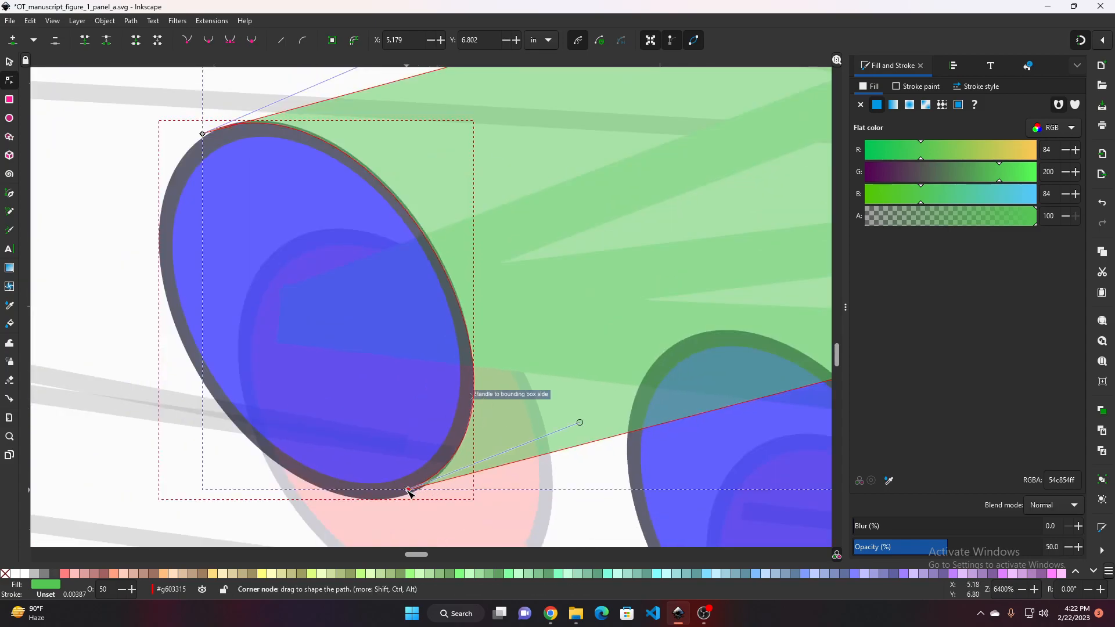
pyautogui.moveTo(412, 490); pyautogui.dragTo(409, 493)
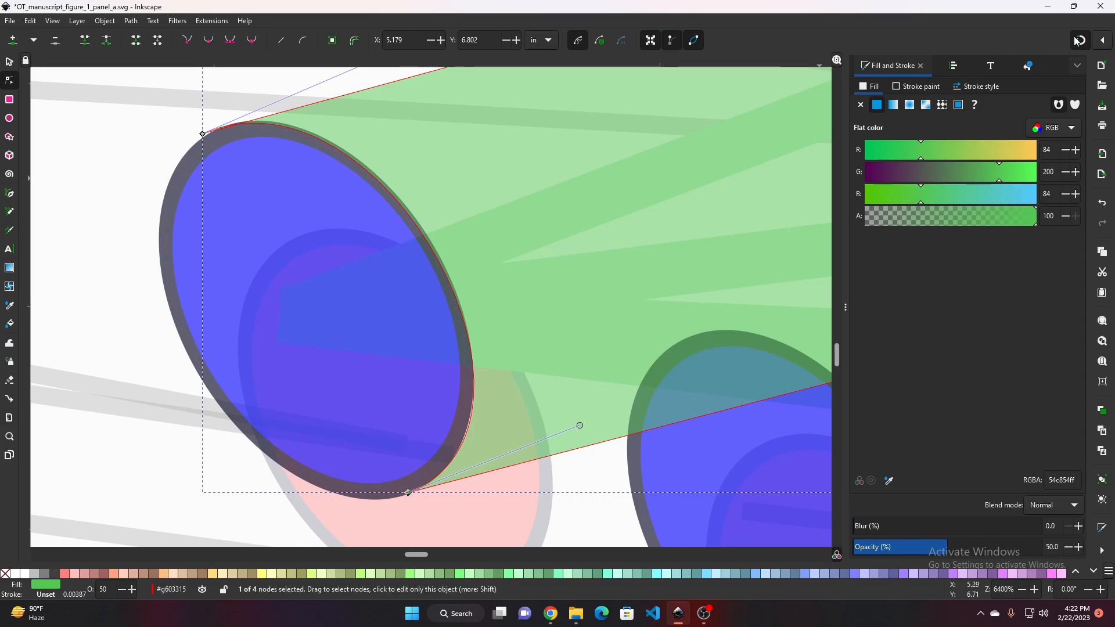
# Refine the band's upper corner node and its handles so the edge hugs the blue dot's outline
pyautogui.keyDown('ctrl'); pyautogui.scroll(2, 325, 230); pyautogui.keyUp('ctrl')
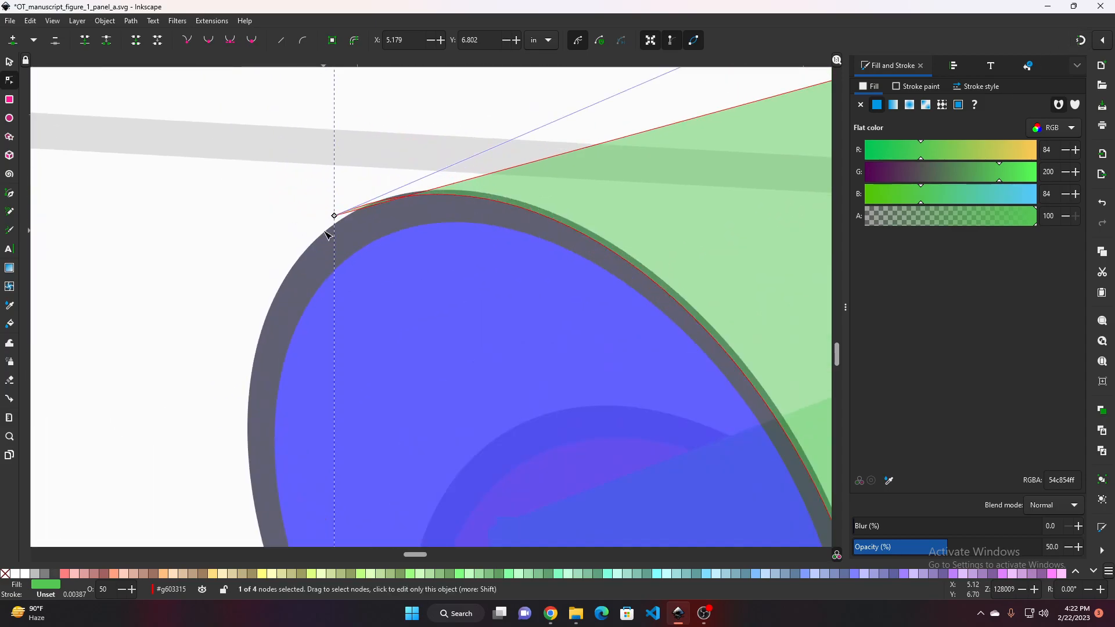
pyautogui.keyDown('ctrl'); pyautogui.scroll(2, 327, 234); pyautogui.keyUp('ctrl')
pyautogui.moveTo(345, 210); pyautogui.dragTo(348, 214)
pyautogui.keyDown('ctrl'); pyautogui.scroll(-3, 692, 82); pyautogui.keyUp('ctrl')
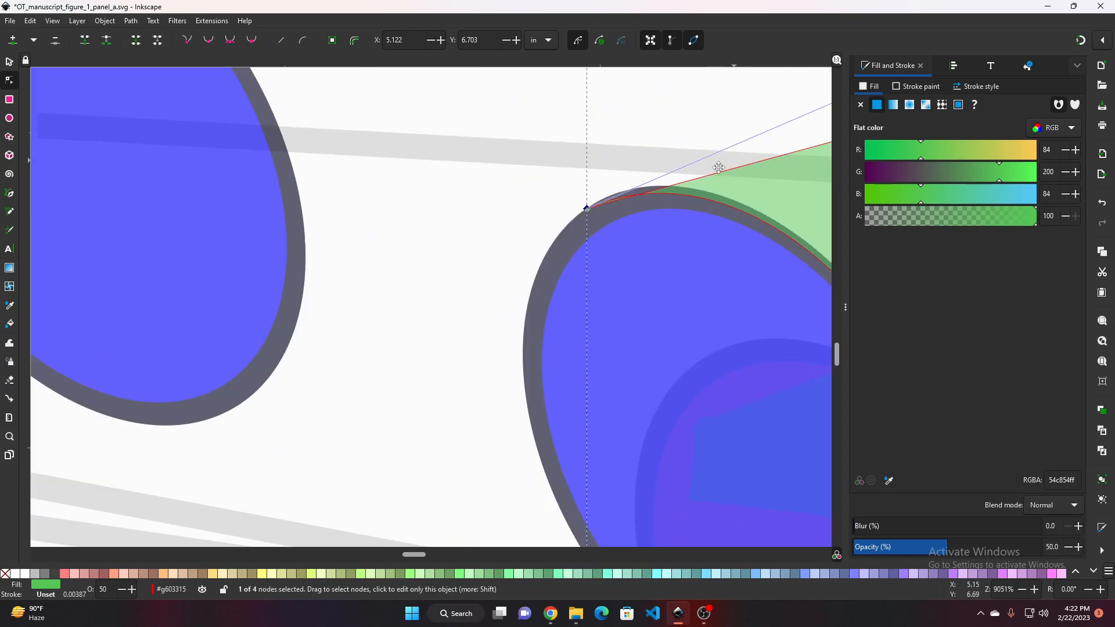
pyautogui.moveTo(719, 167); pyautogui.dragTo(359, 299)
pyautogui.moveTo(484, 231); pyautogui.dragTo(500, 266)
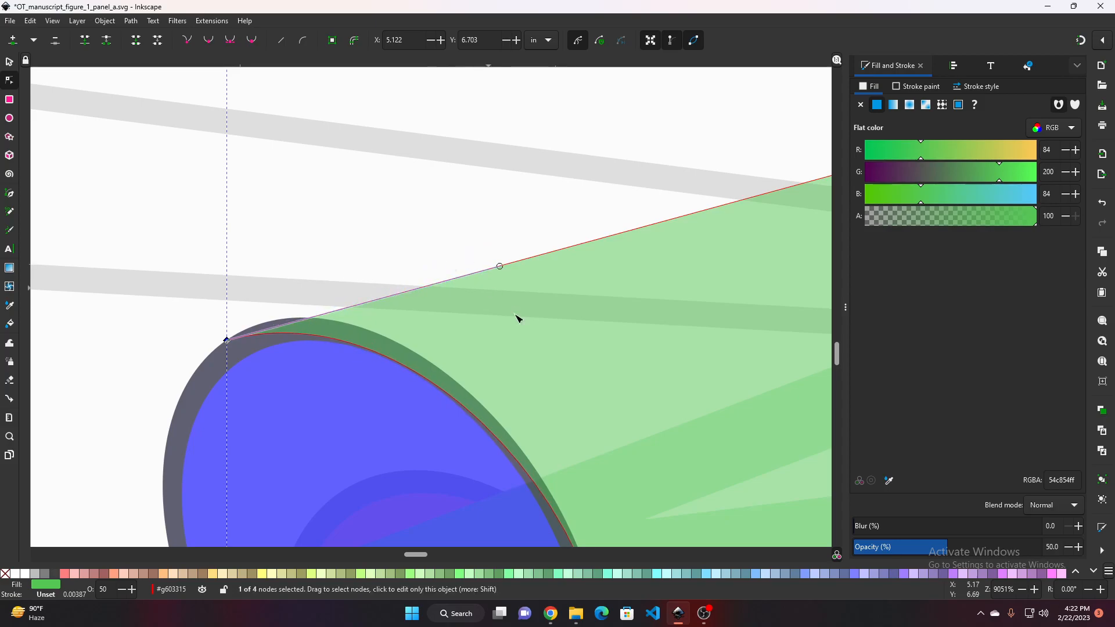
pyautogui.moveTo(527, 331); pyautogui.dragTo(473, 255)
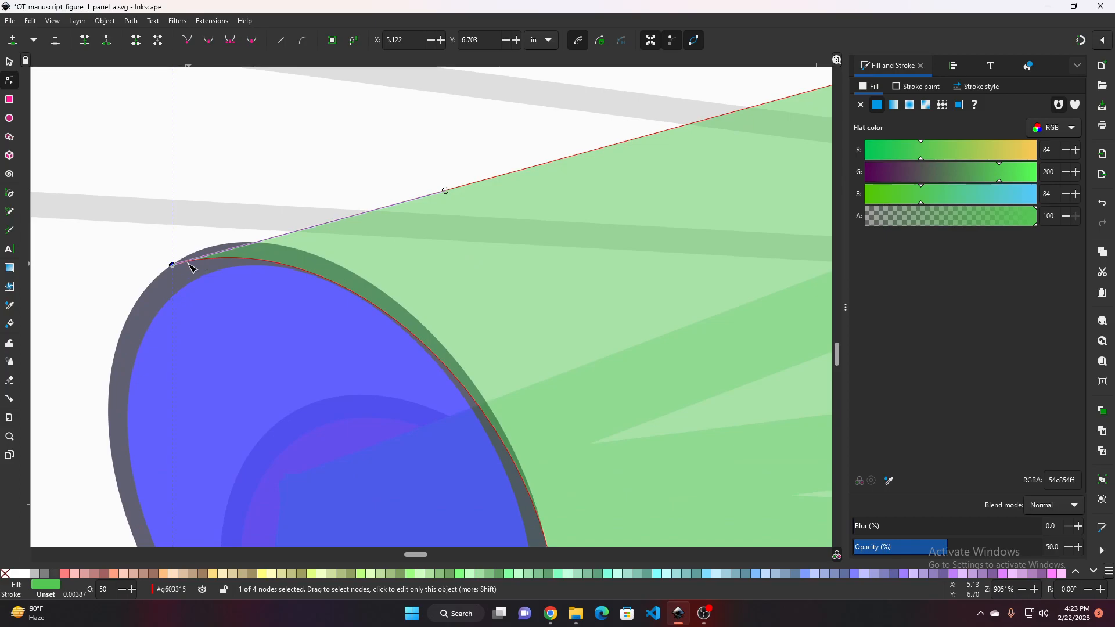
pyautogui.moveTo(174, 266); pyautogui.dragTo(199, 252)
pyautogui.moveTo(575, 428); pyautogui.dragTo(484, 187)
pyautogui.moveTo(415, 194); pyautogui.dragTo(426, 260)
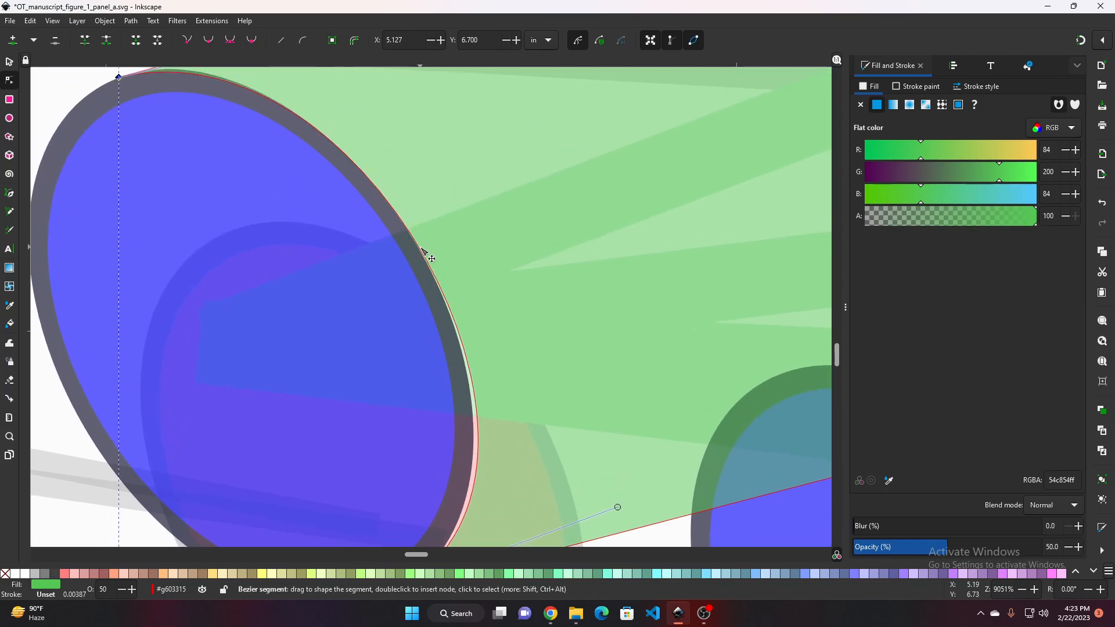
# Adjust the band's lower corner node and its handle so the lower edge hugs the bottom of the blue dot's rim
pyautogui.scroll(-5, 486, 440)
pyautogui.moveTo(478, 350); pyautogui.dragTo(473, 356)
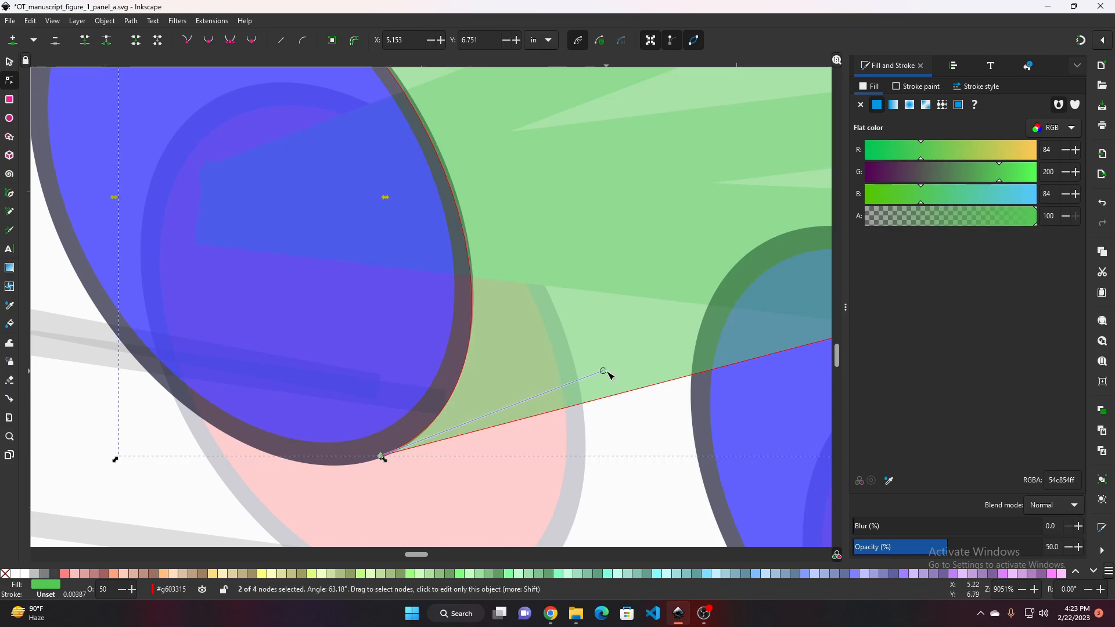
pyautogui.click(611, 378)
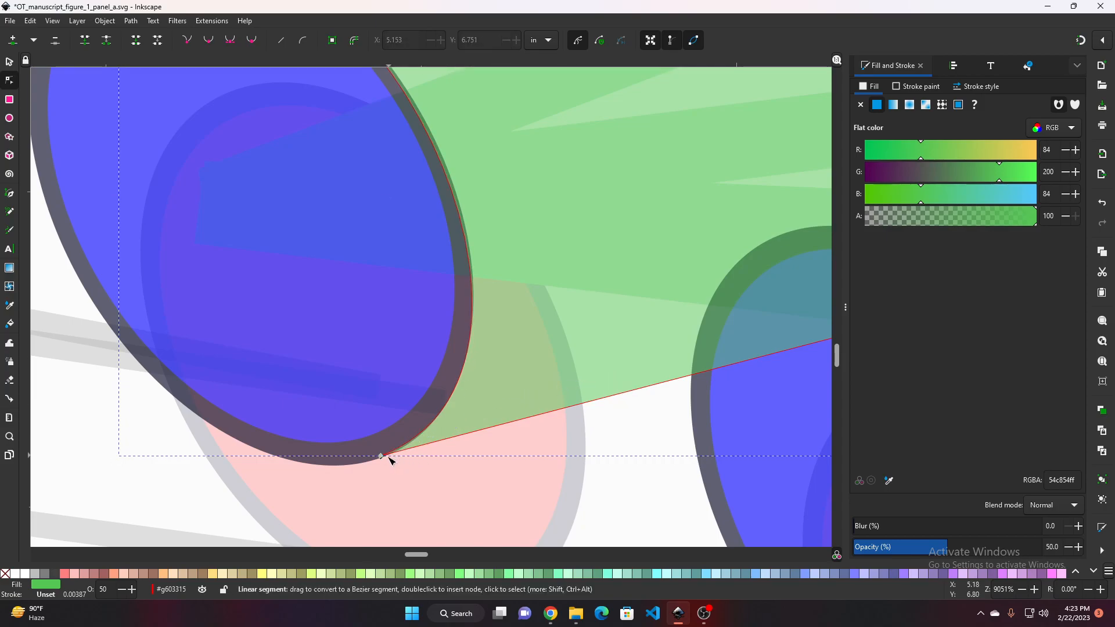
pyautogui.click(381, 456)
pyautogui.click(608, 375)
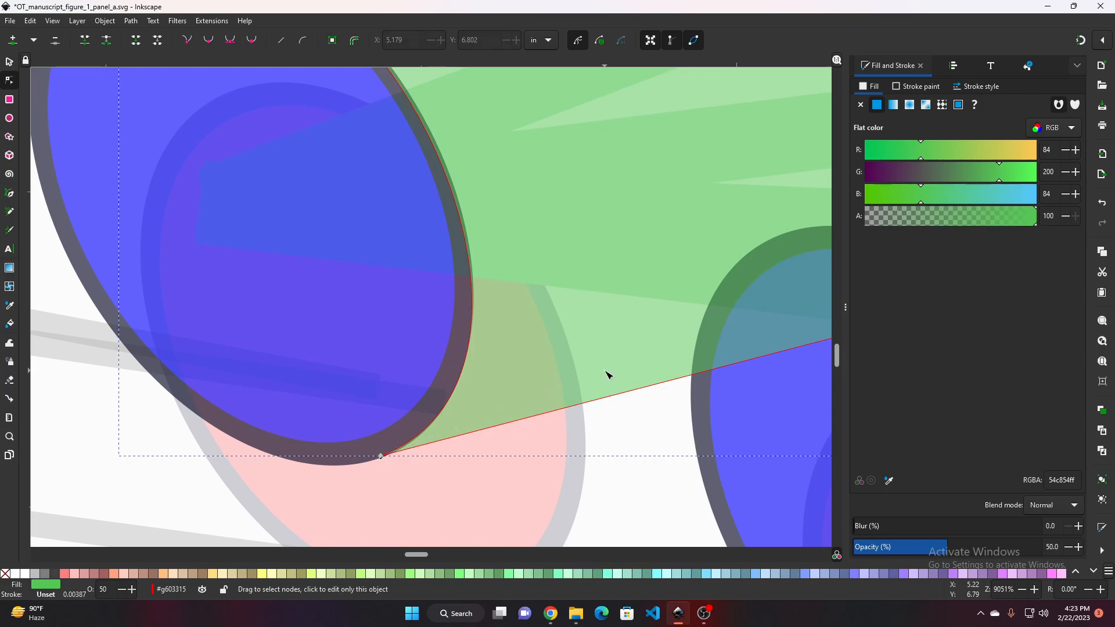
pyautogui.click(381, 456)
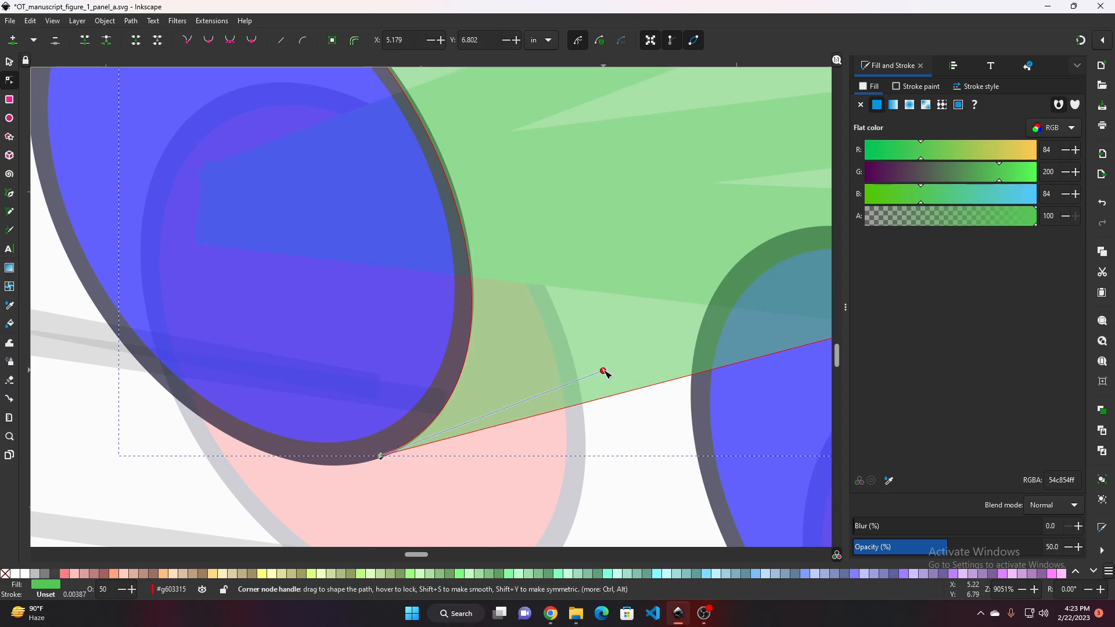
pyautogui.moveTo(603, 372); pyautogui.dragTo(617, 397)
pyautogui.moveTo(381, 456); pyautogui.dragTo(378, 461)
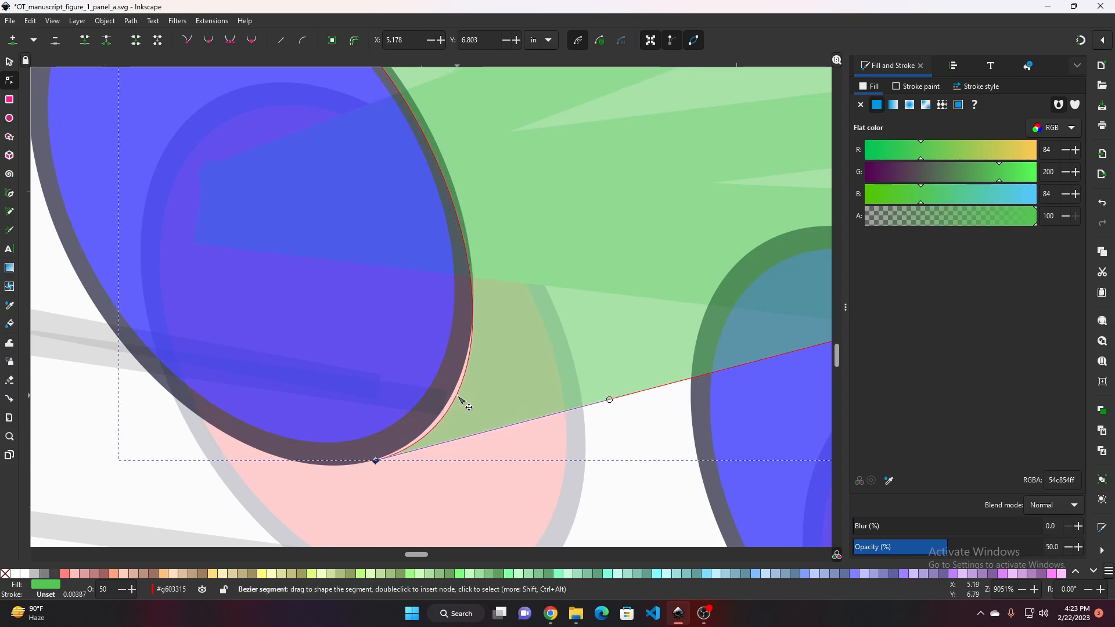
# Nudge the band's upper curved edge against the blue dot's outline and deselect the nodes
pyautogui.scroll(3, 337, 176)
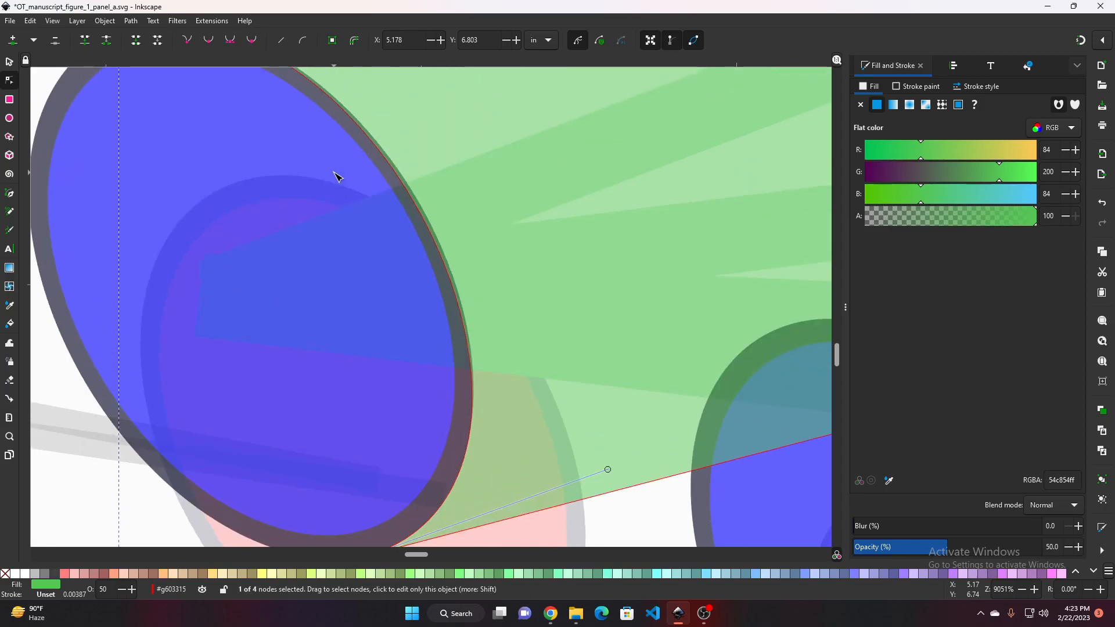
pyautogui.scroll(4, 325, 162)
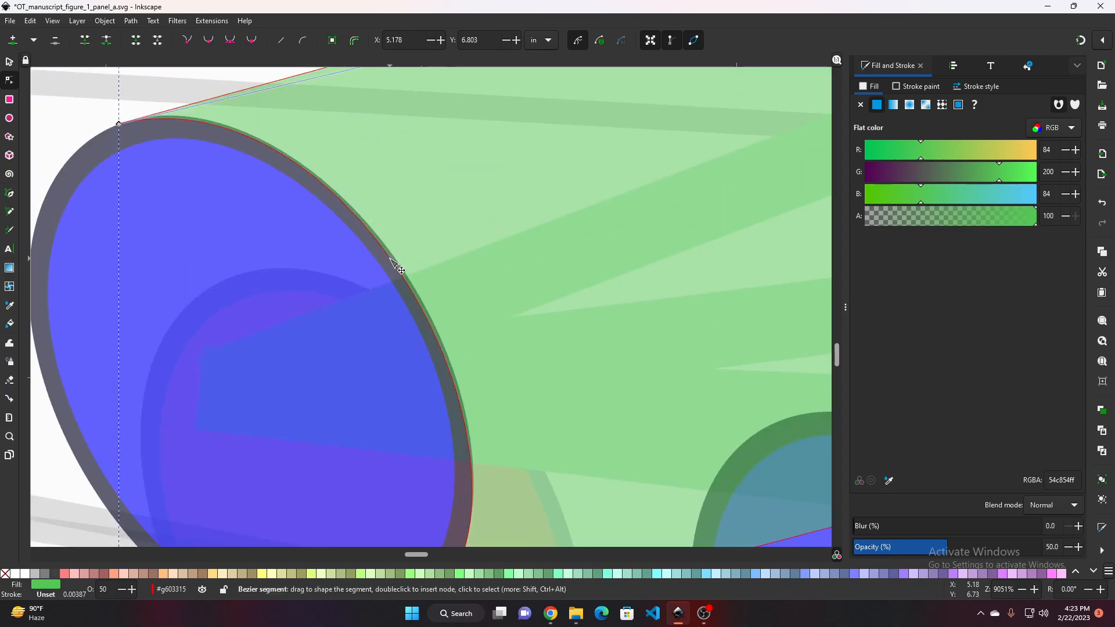
pyautogui.moveTo(392, 258); pyautogui.dragTo(392, 256)
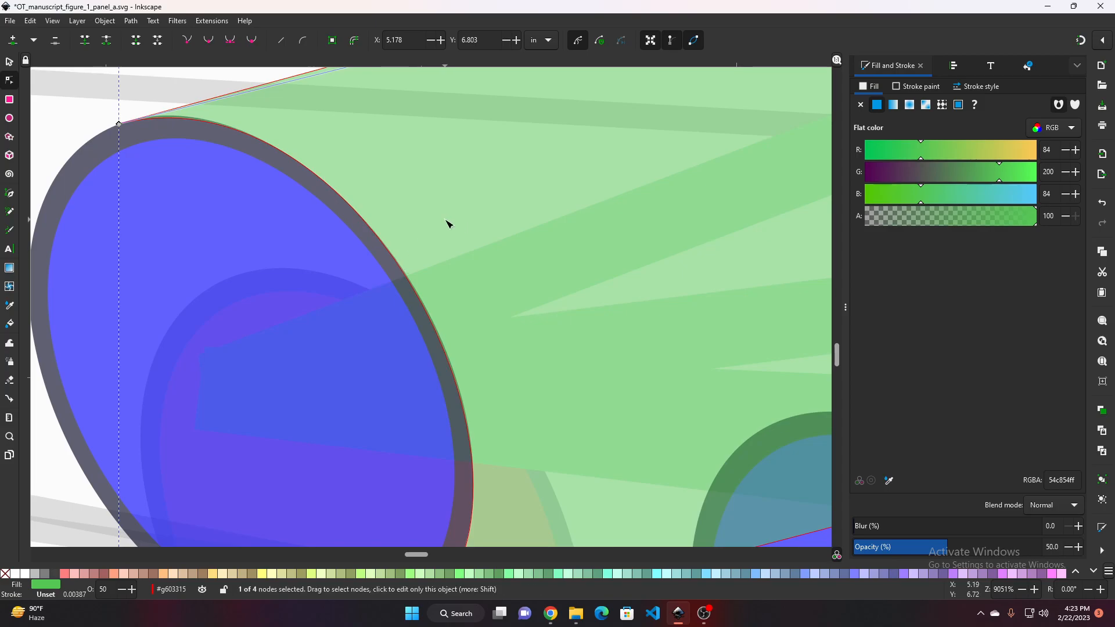
pyautogui.keyDown('ctrl'); pyautogui.scroll(-2, 448, 224); pyautogui.keyUp('ctrl')
pyautogui.press('Escape')
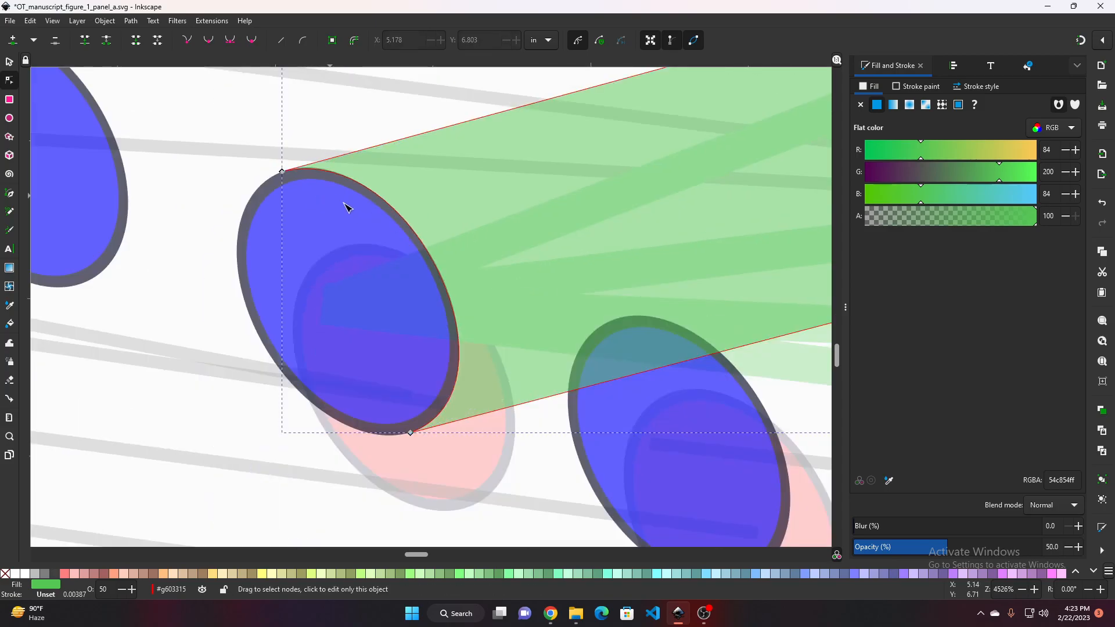
# Switch to the Discord figures channel, read the list of figure issues, and return to Inkscape
pyautogui.keyDown('ctrl'); pyautogui.scroll(-4, 390, 243); pyautogui.keyUp('ctrl')
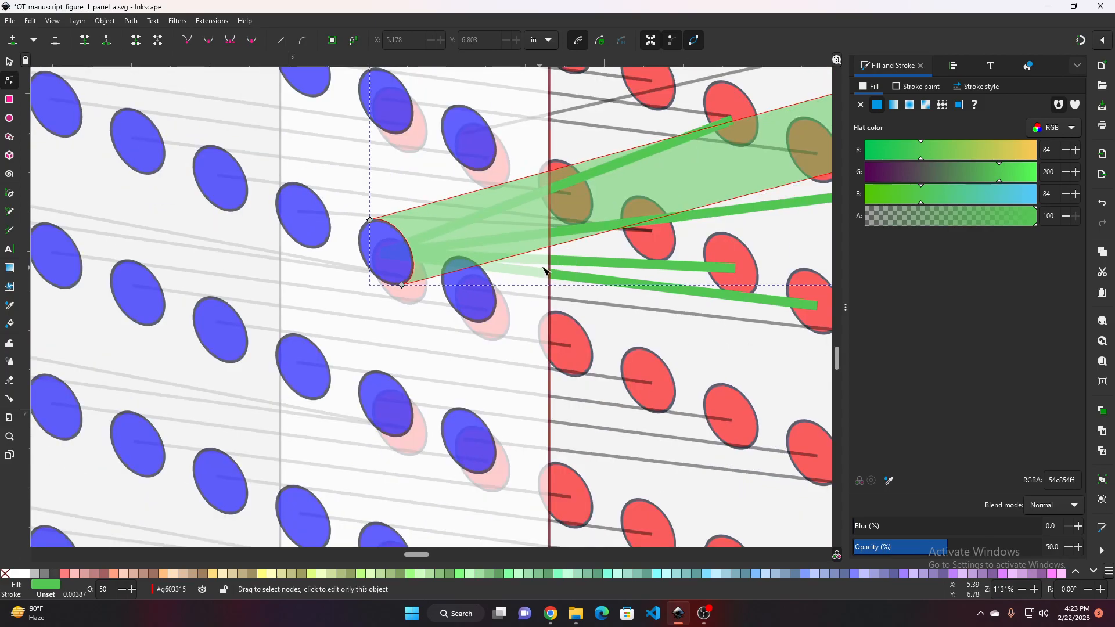
pyautogui.moveTo(701, 622)
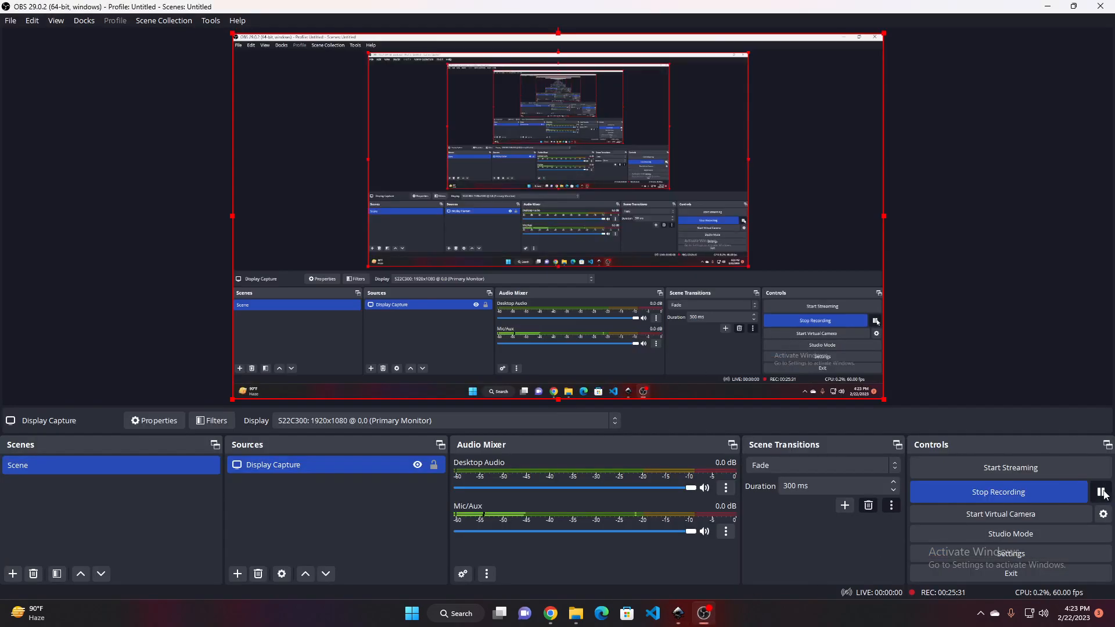
pyautogui.click(551, 614)
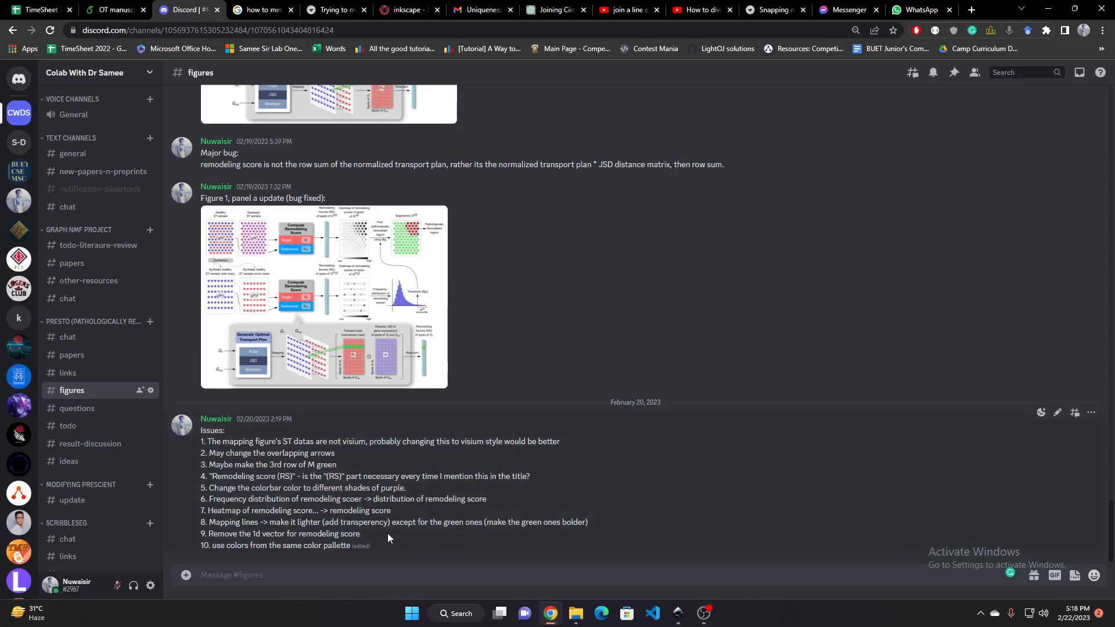
pyautogui.moveTo(210, 451); pyautogui.dragTo(313, 457)
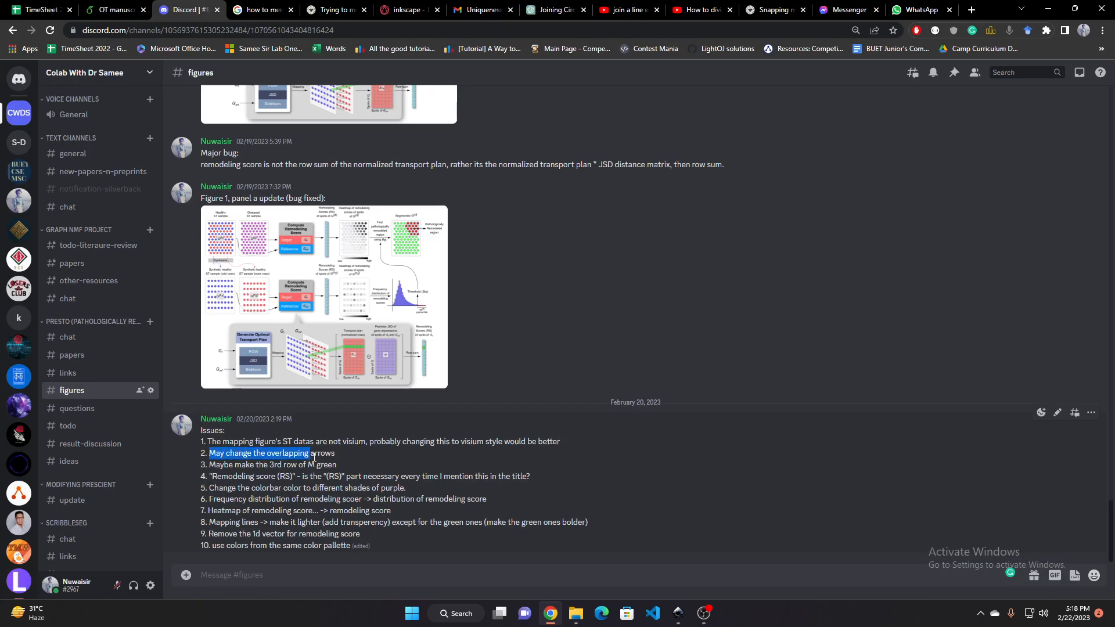
pyautogui.click(340, 457)
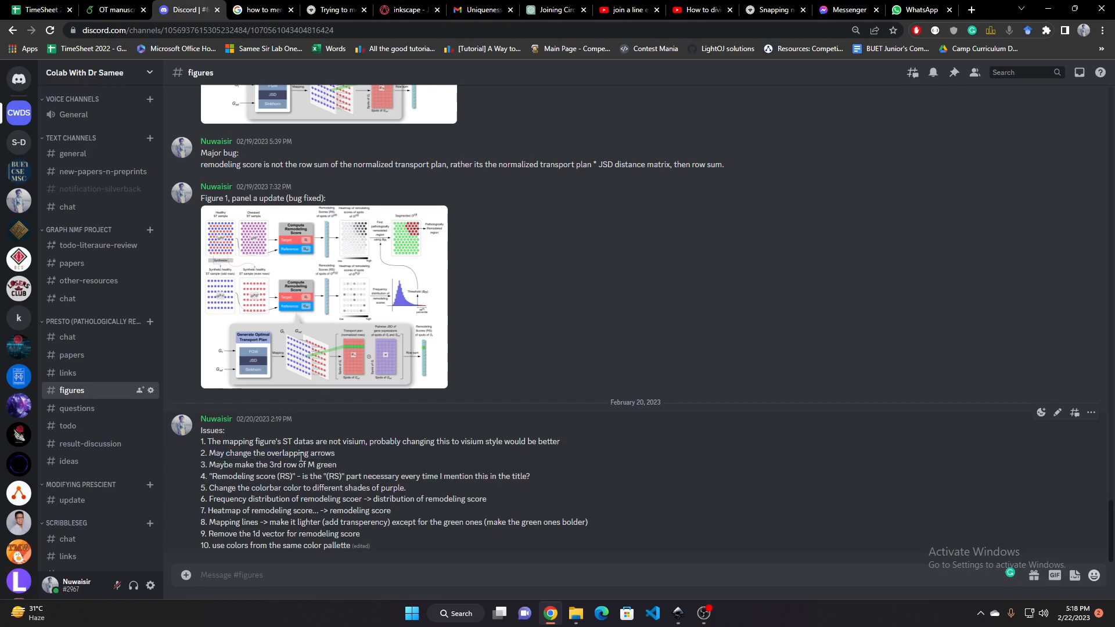
pyautogui.hotkey('alt', 'Tab')
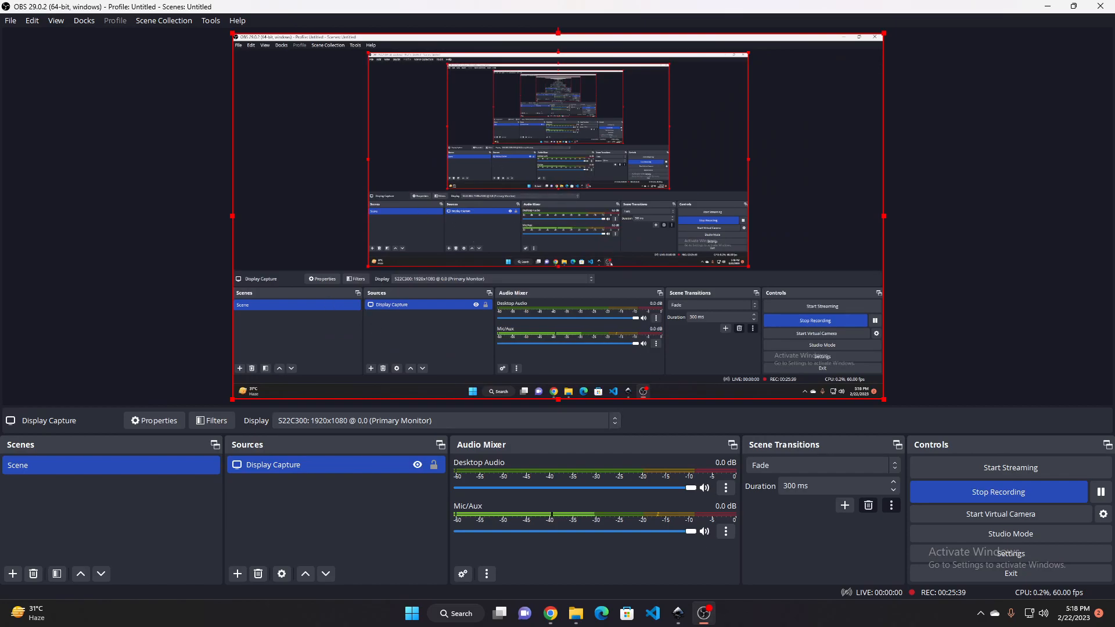
pyautogui.click(677, 613)
# Delete the three leftover skewed sample panel groups lying beside the figure page
pyautogui.scroll(5, 408, 234)
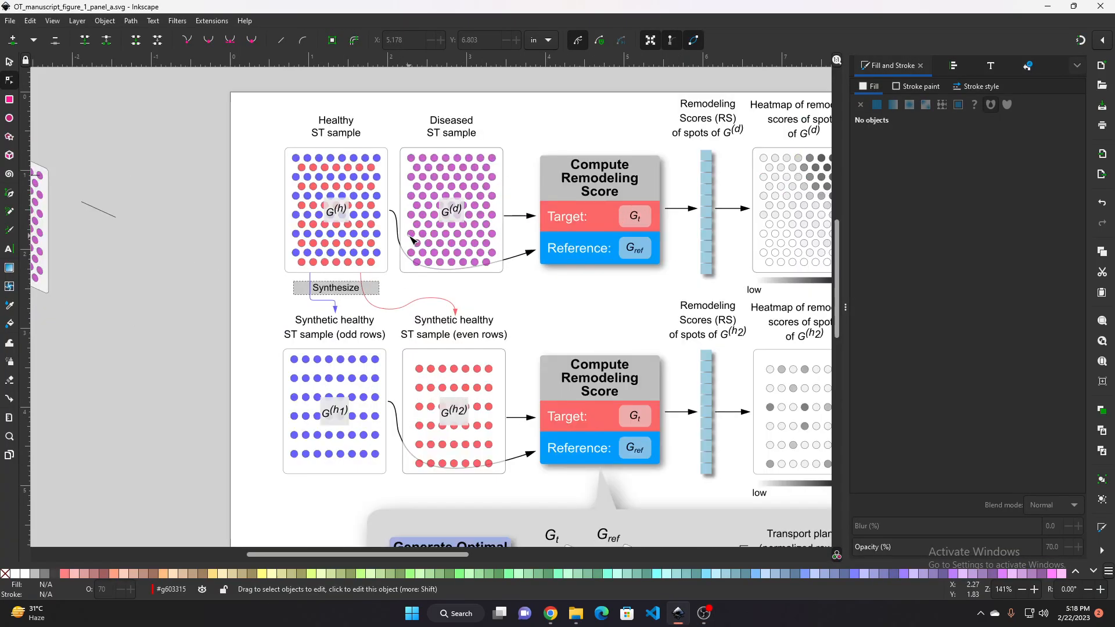
pyautogui.scroll(-4, 464, 315)
pyautogui.hscroll(-10, 316, 299)
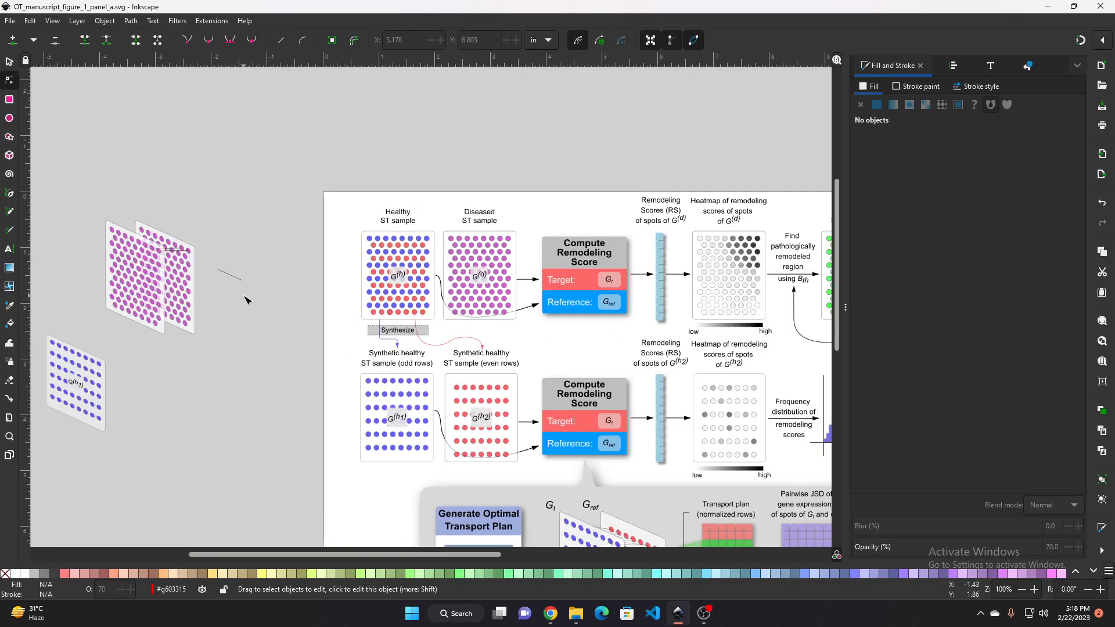
pyautogui.scroll(-2, 267, 257)
pyautogui.moveTo(157, 209); pyautogui.dragTo(405, 389)
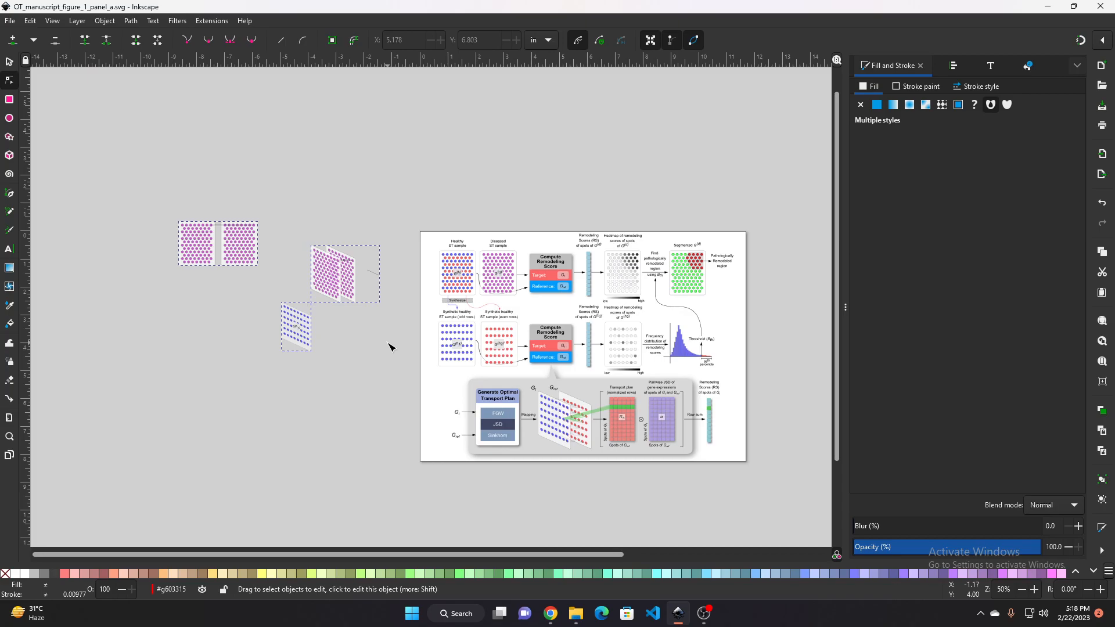
pyautogui.click(330, 333)
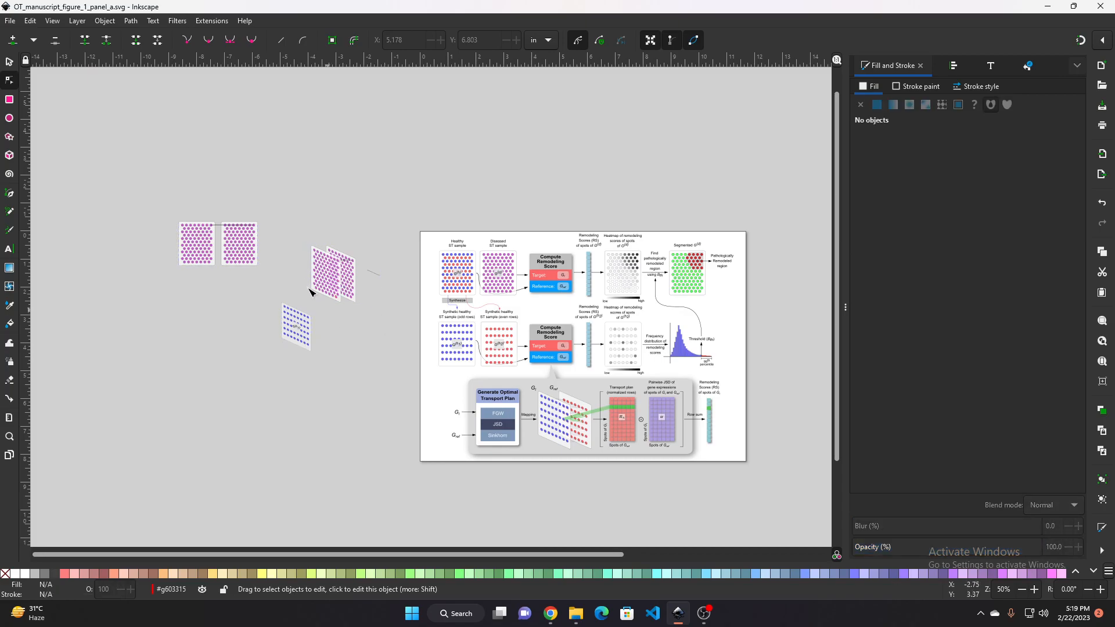
pyautogui.click(9, 64)
pyautogui.moveTo(101, 161); pyautogui.dragTo(387, 372)
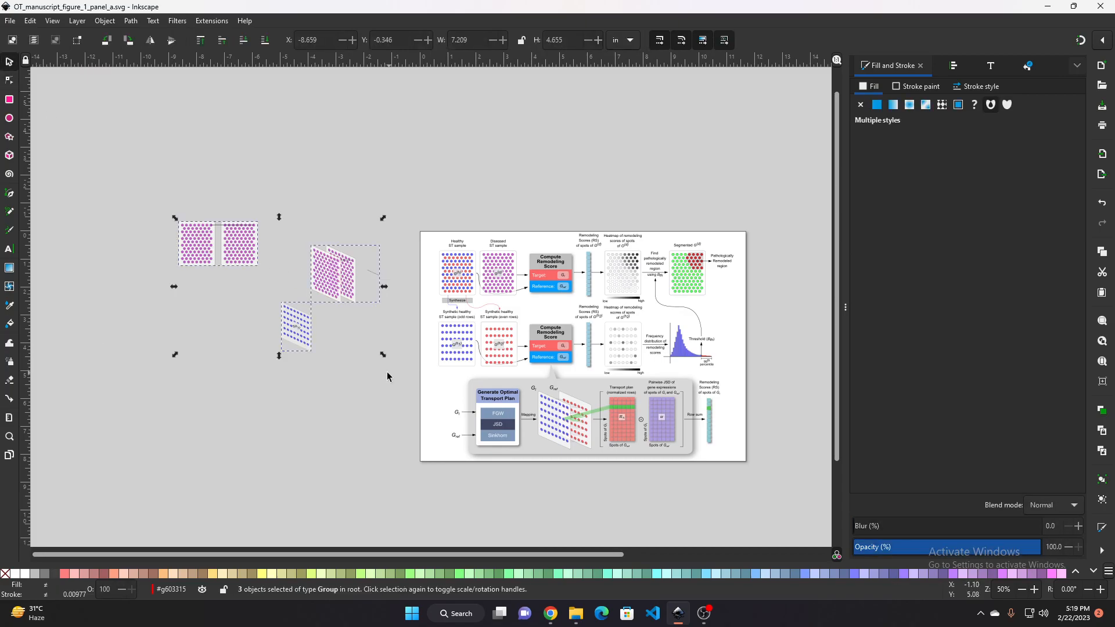
pyautogui.press('Delete')
# Select the curved arrow running from the healthy sample panel to the Reference box
pyautogui.scroll(4, 539, 286)
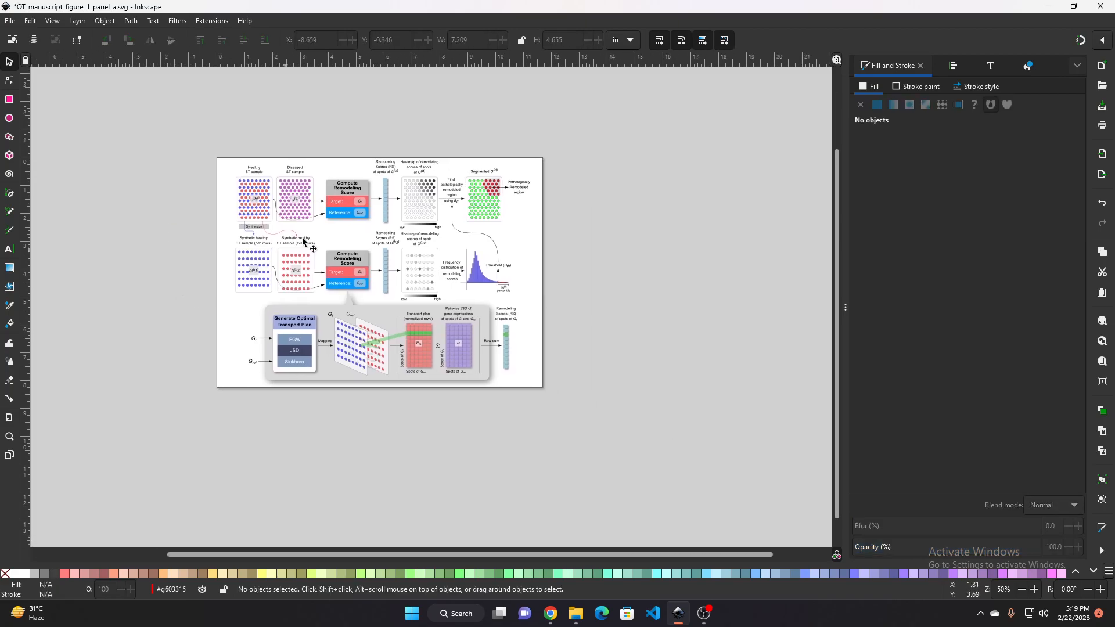
pyautogui.scroll(2, 371, 284)
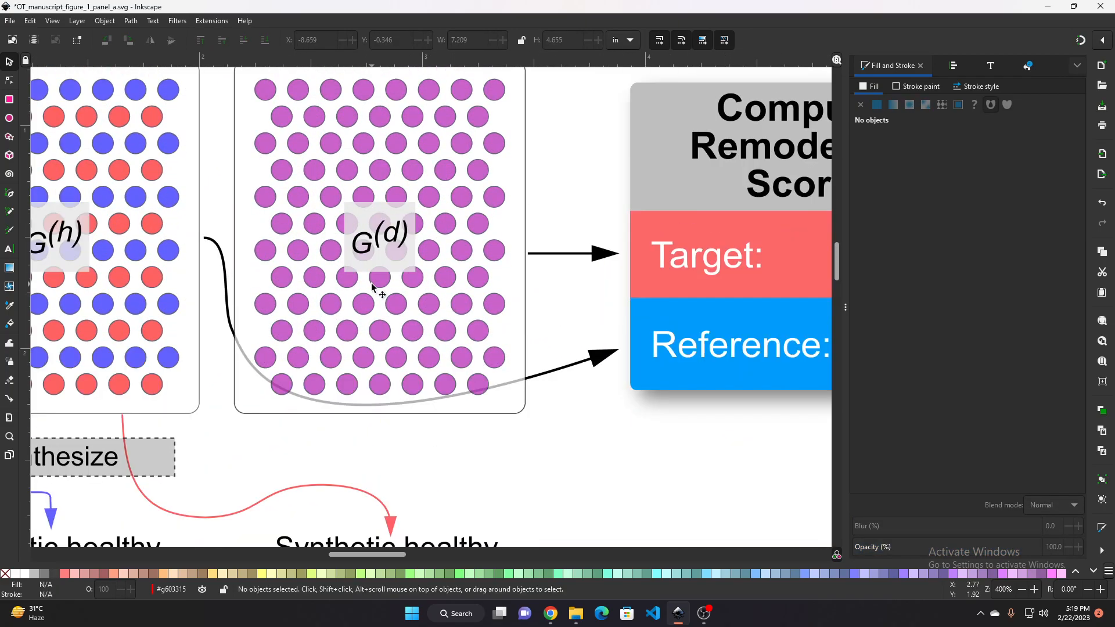
pyautogui.scroll(-1, 368, 289)
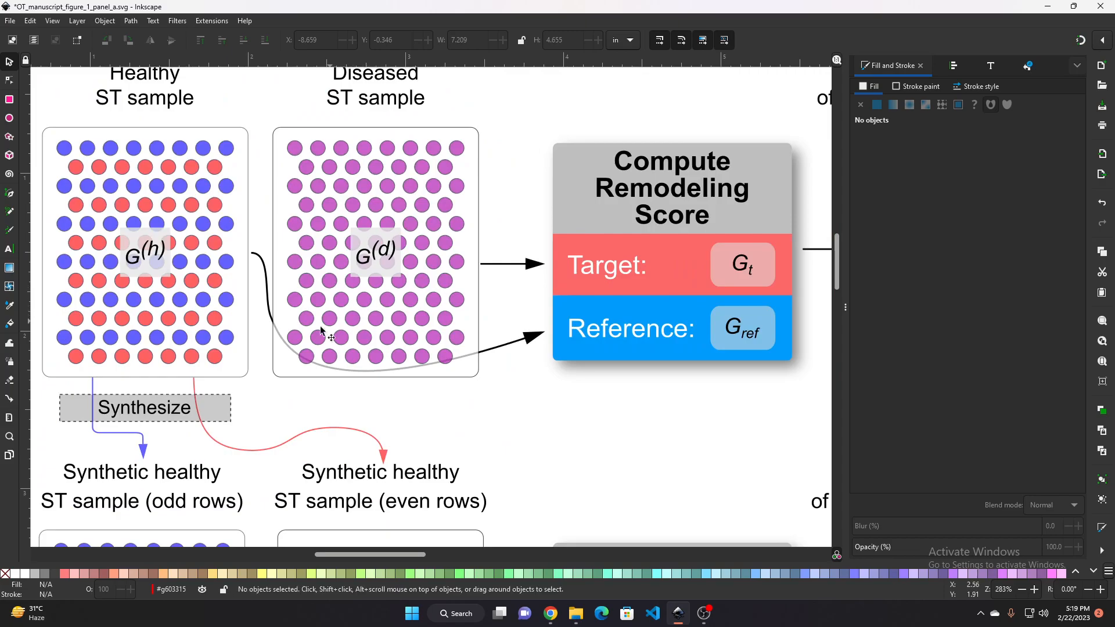
pyautogui.click(268, 300)
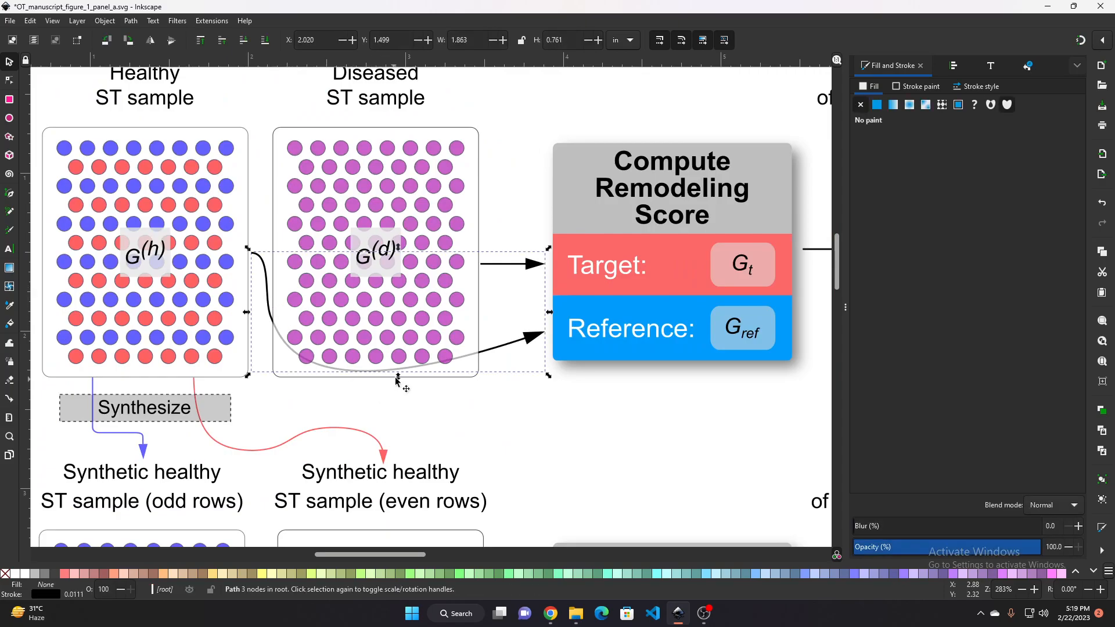